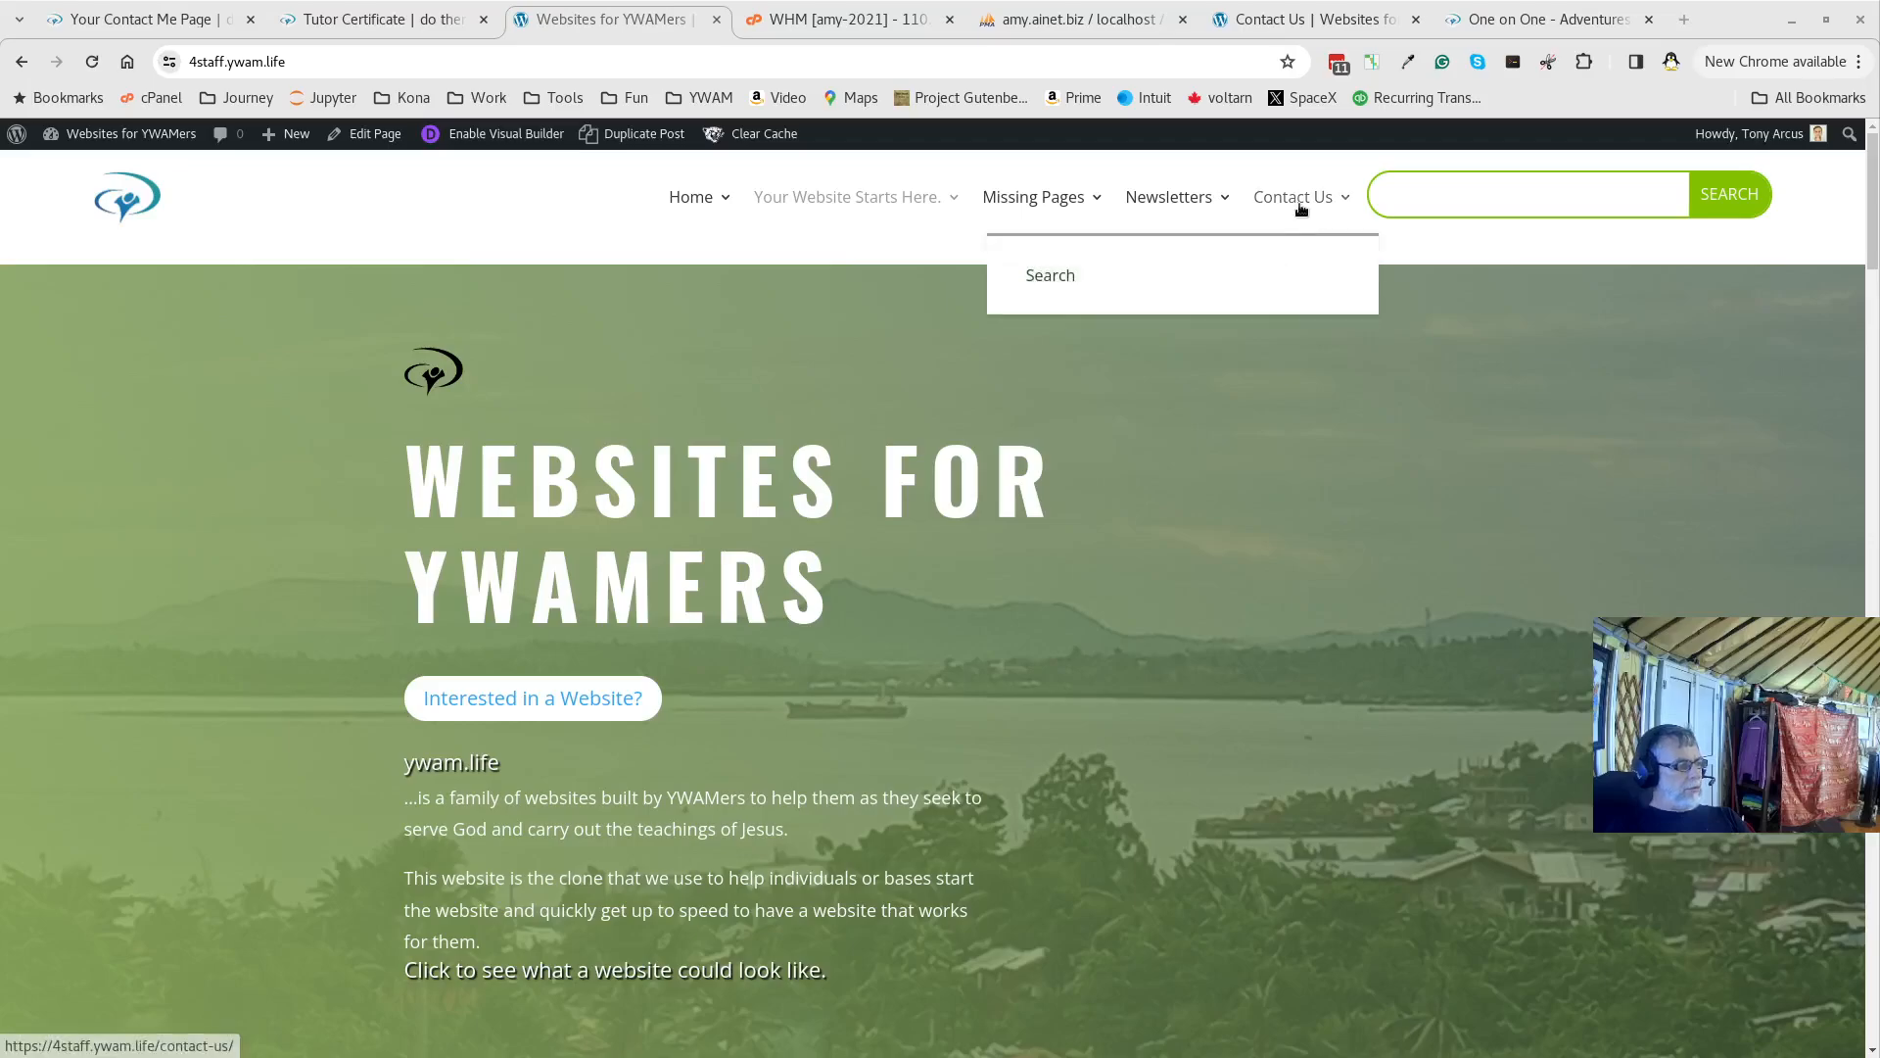
Open the site's Contact Us page and scroll through its hero banner and contact details
left_click(1295, 198)
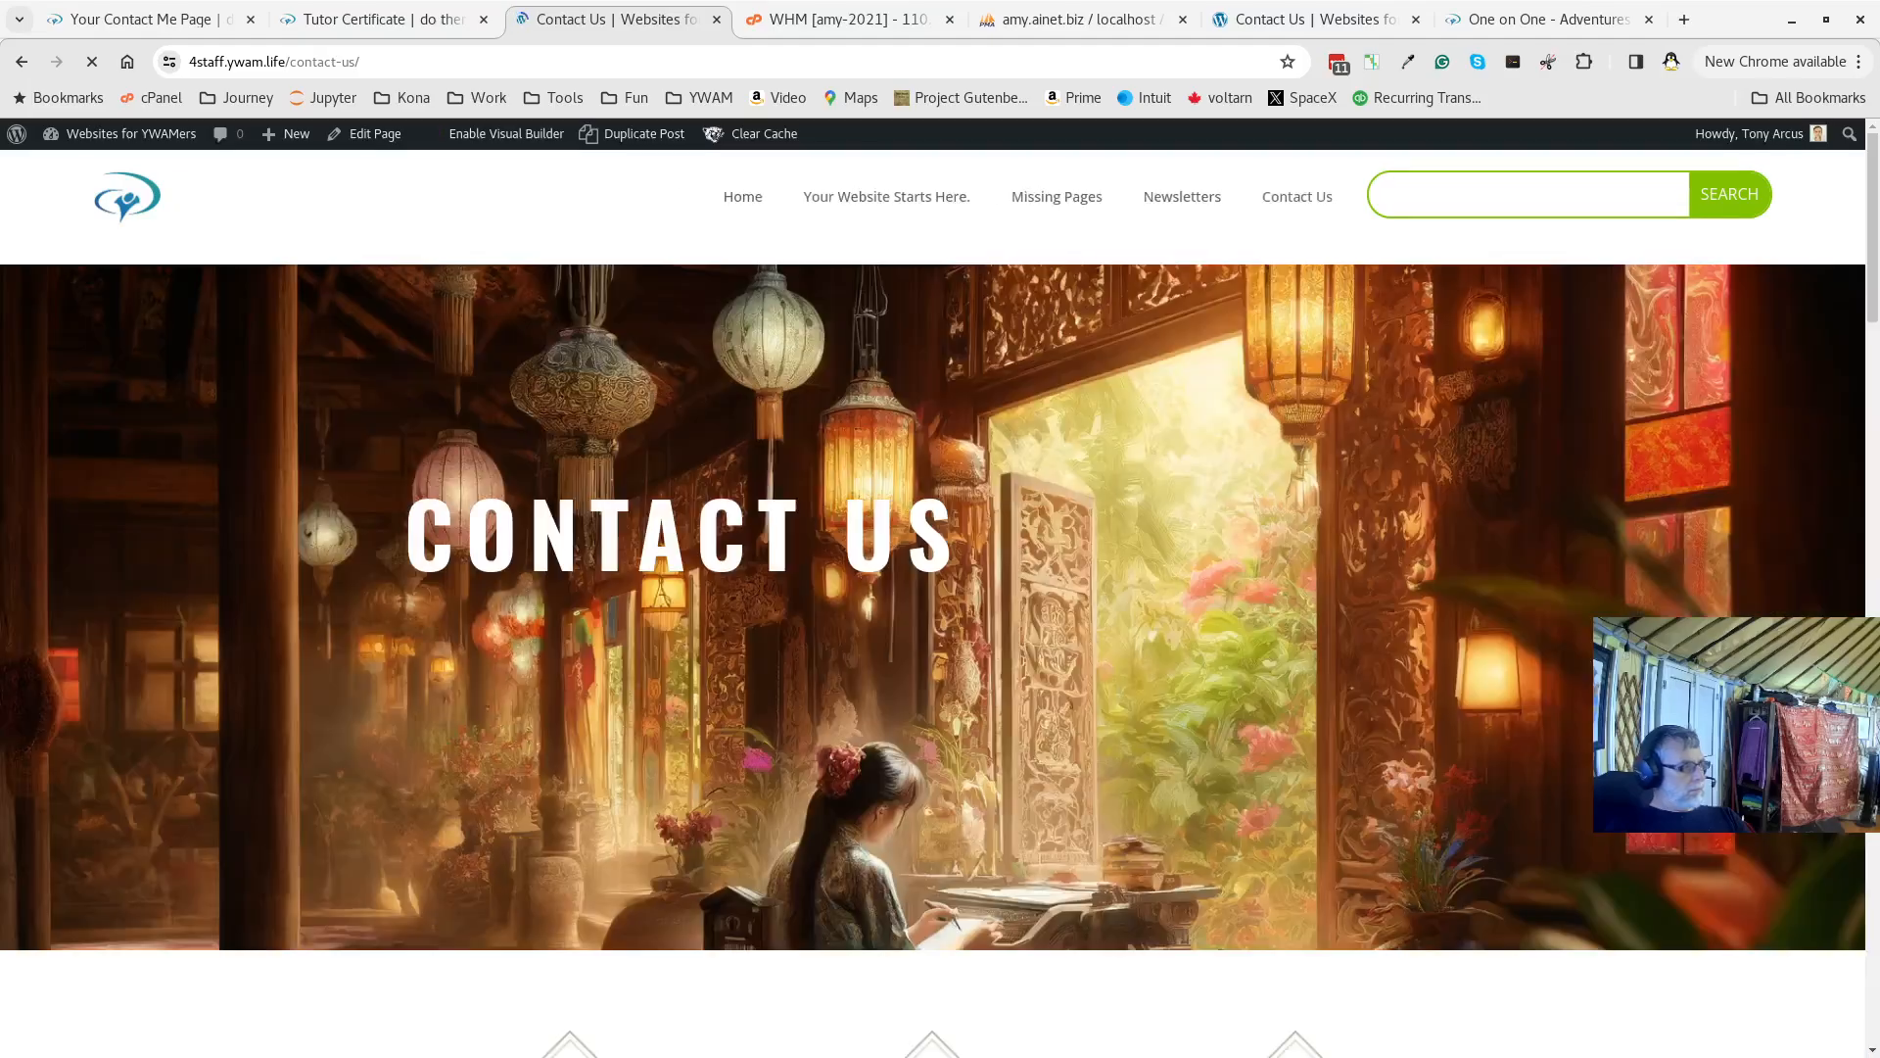
scroll(1102, 539, "down", 10)
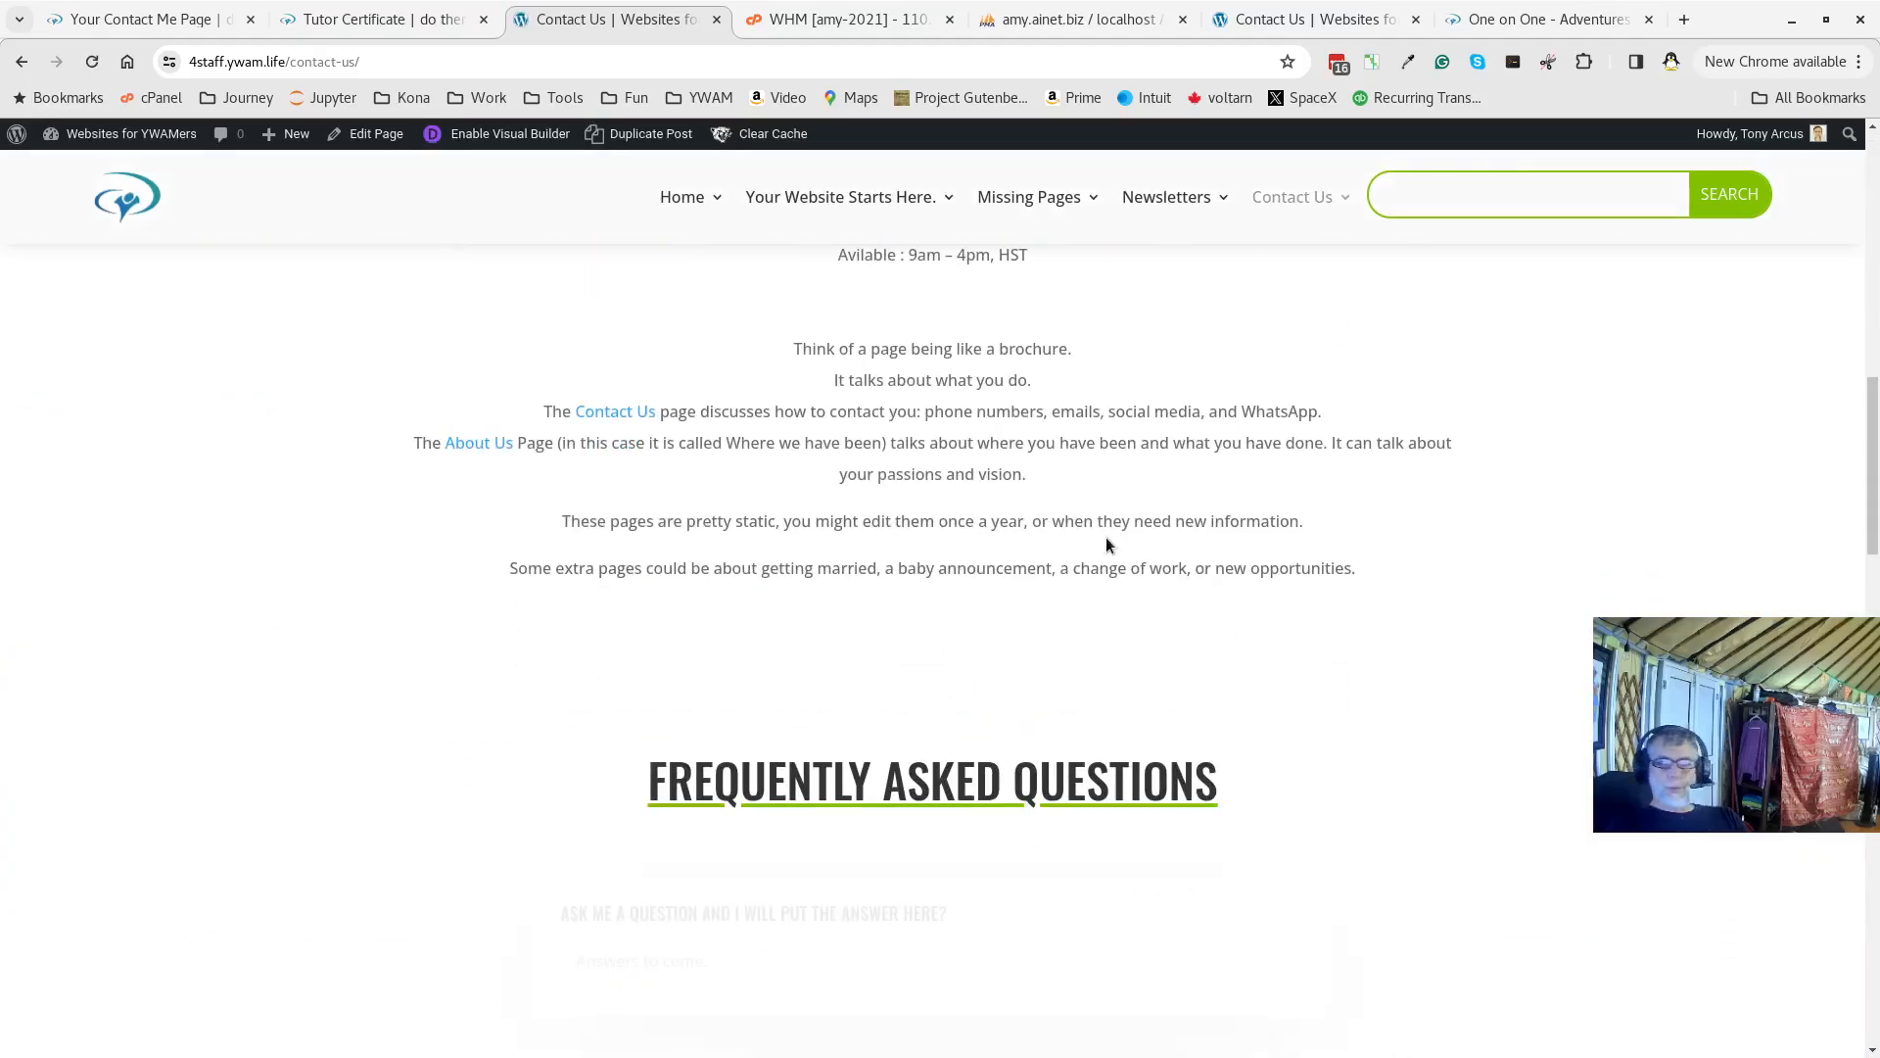
scroll(1107, 537, "up", 10)
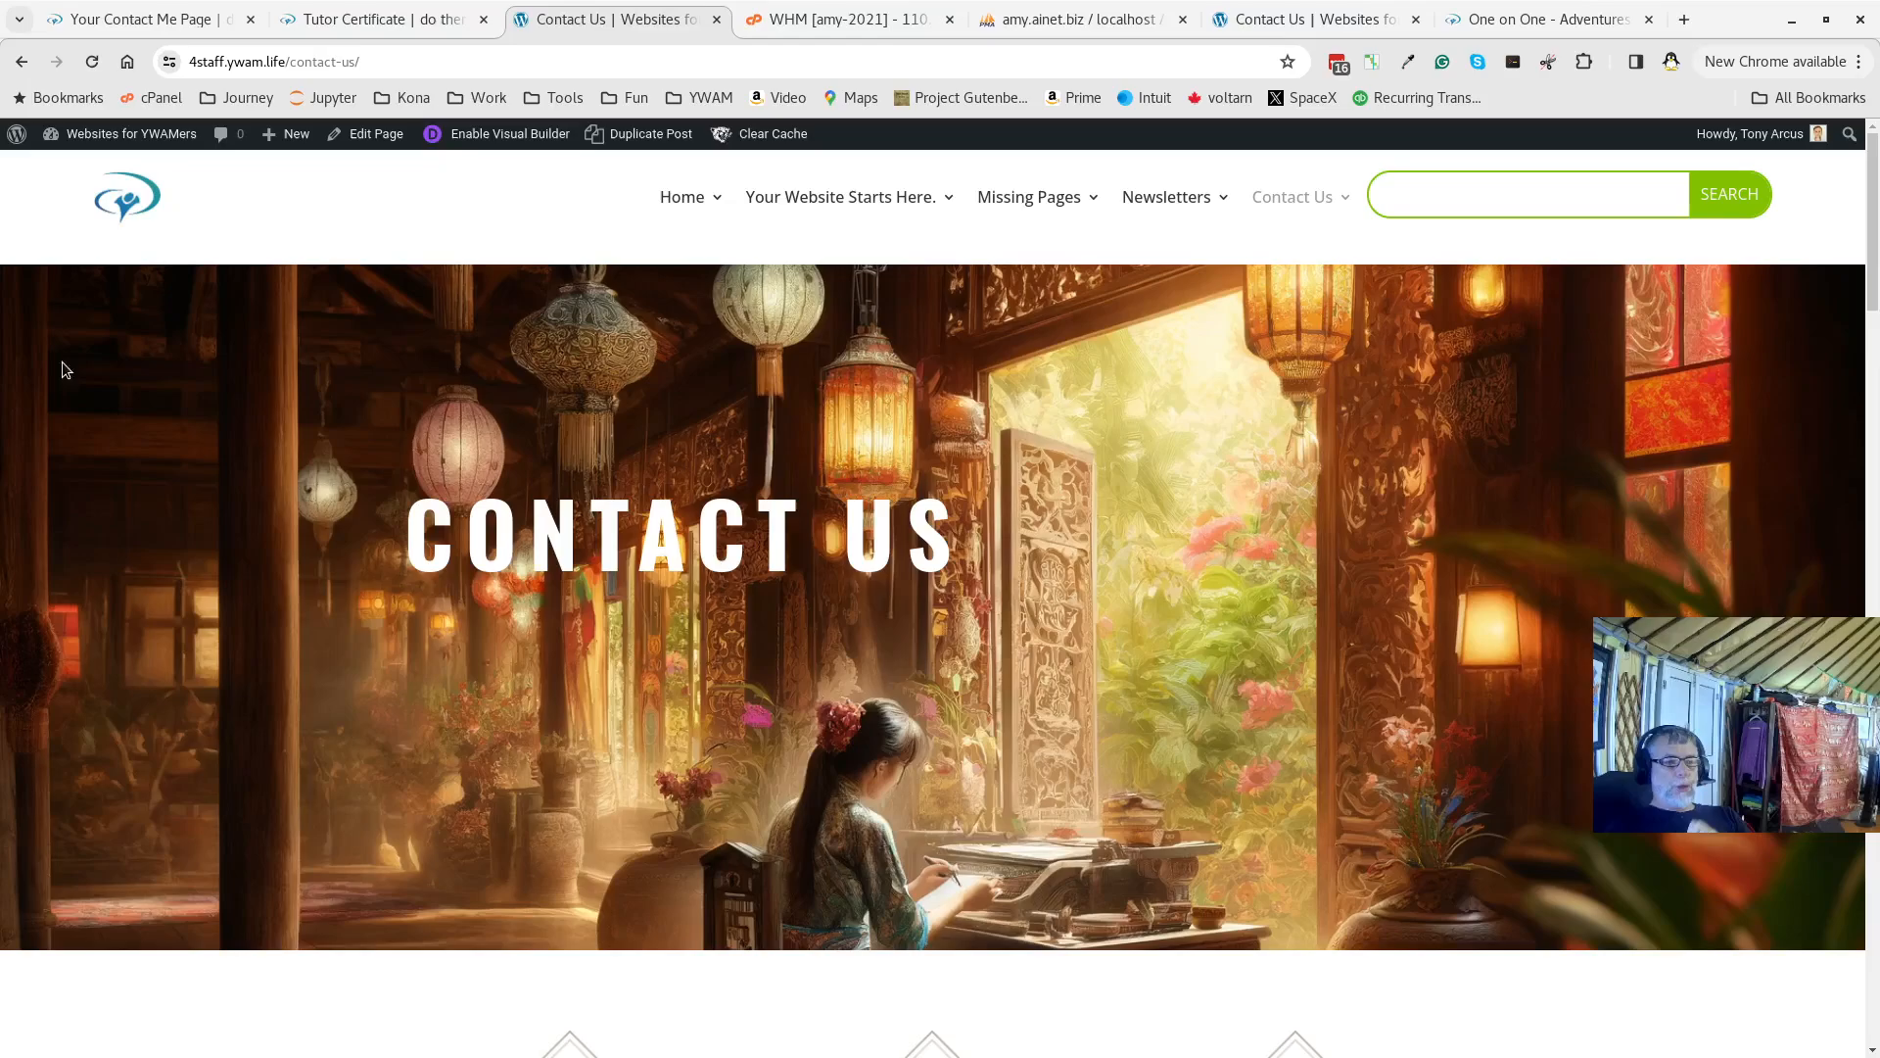
From the admin Plugins list, update WP Fastest Cache Premium and Really Simple SSL Pro
mouse_move(121, 138)
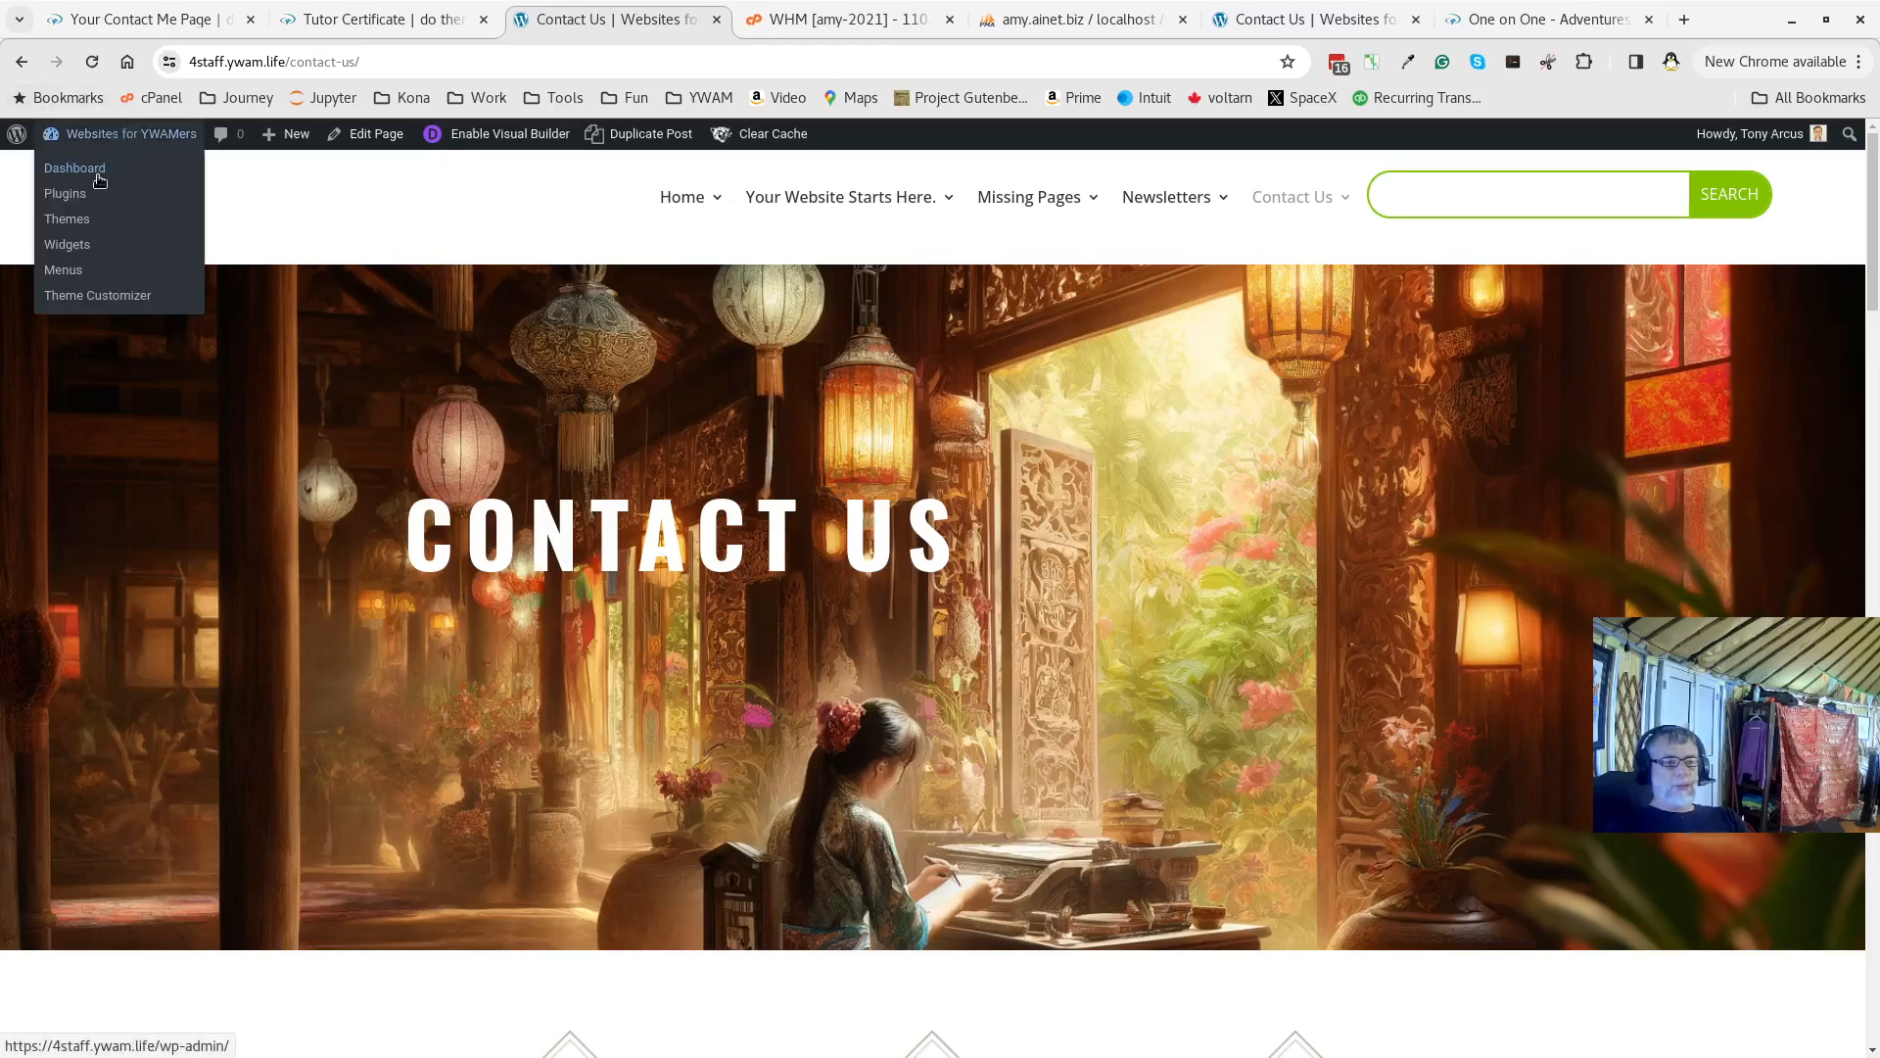
left_click(101, 173)
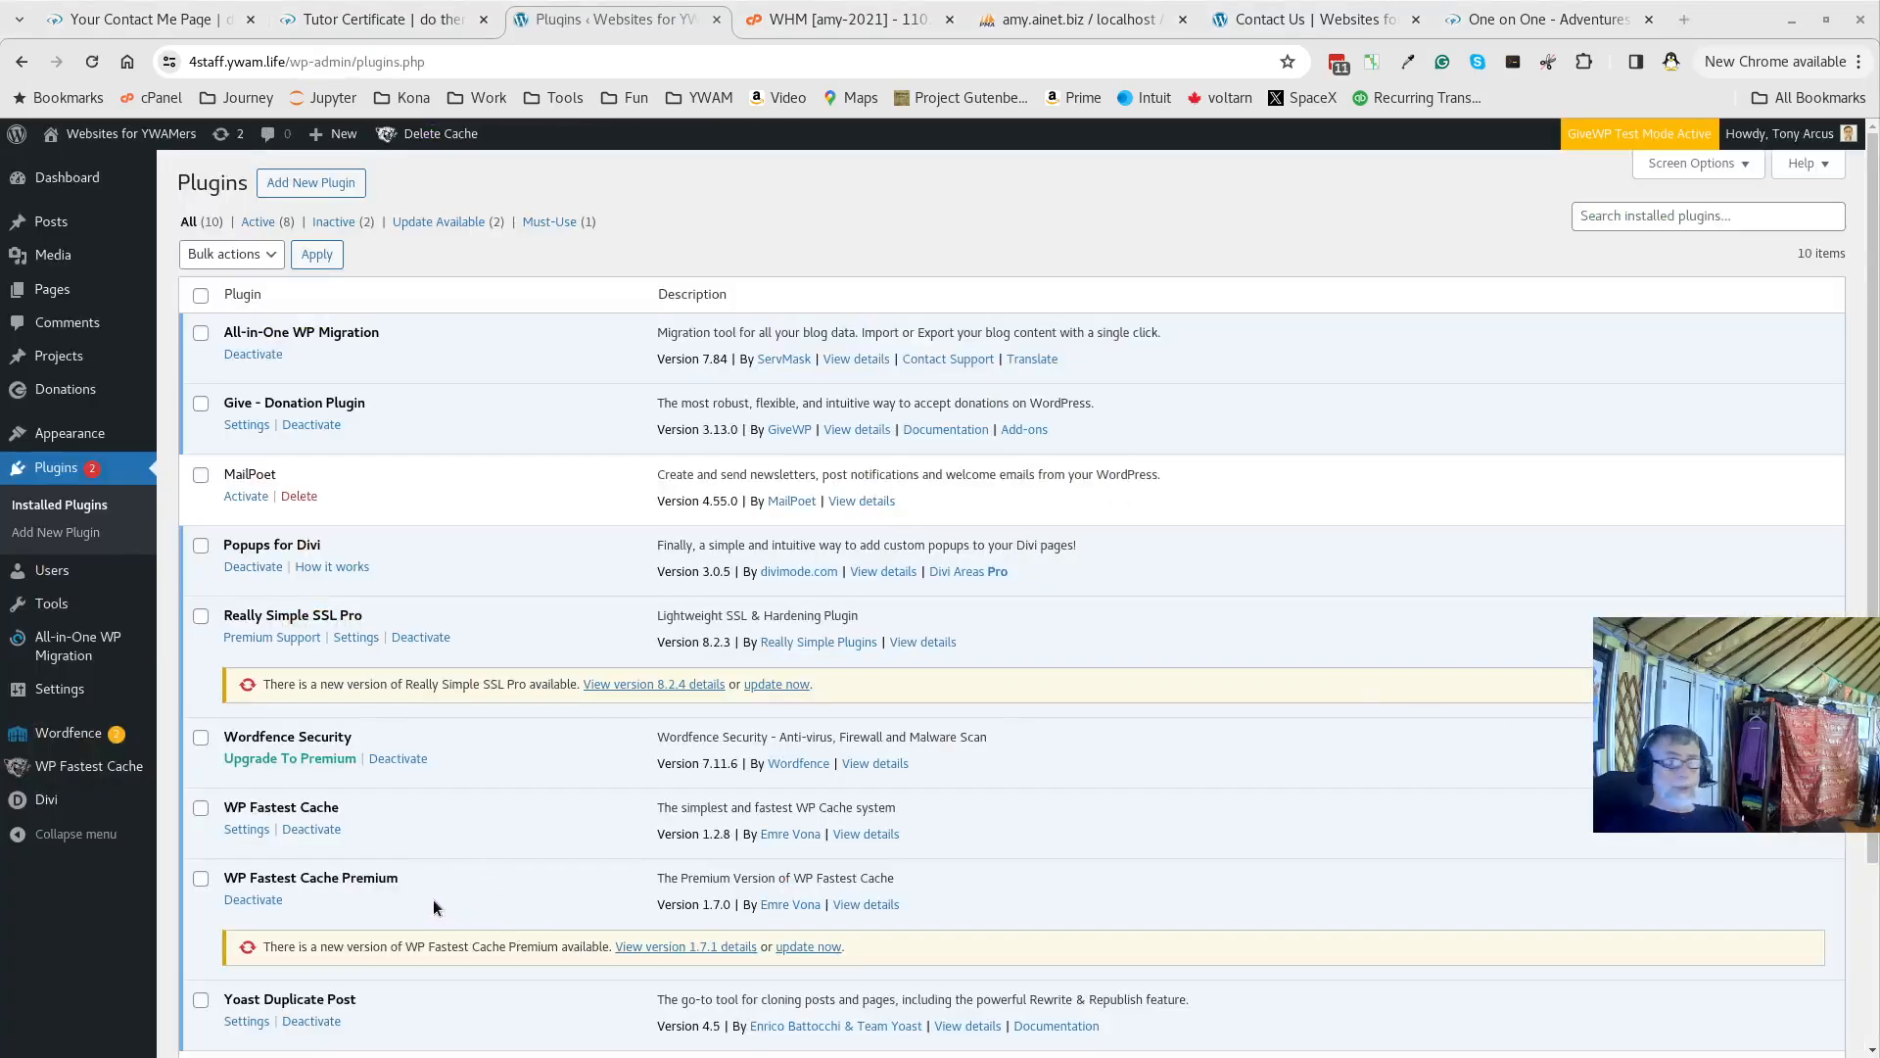
left_click(798, 947)
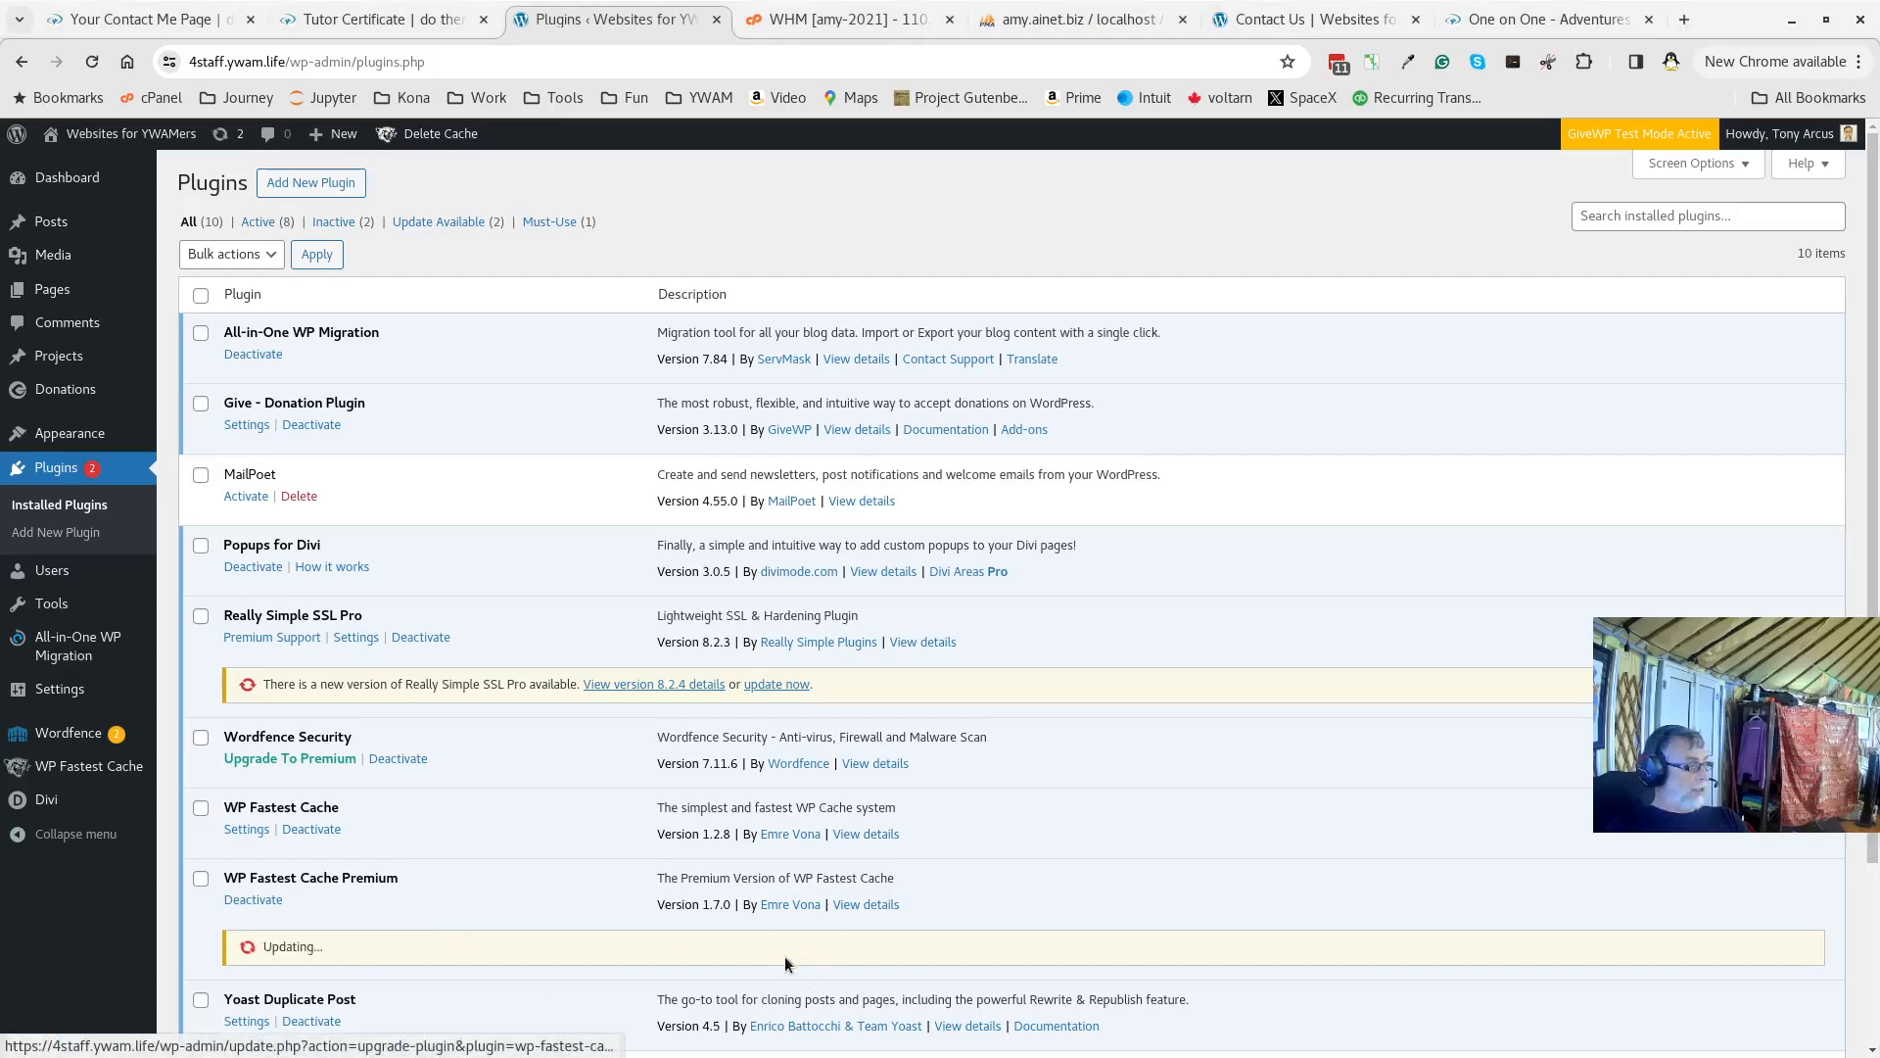
left_click(774, 684)
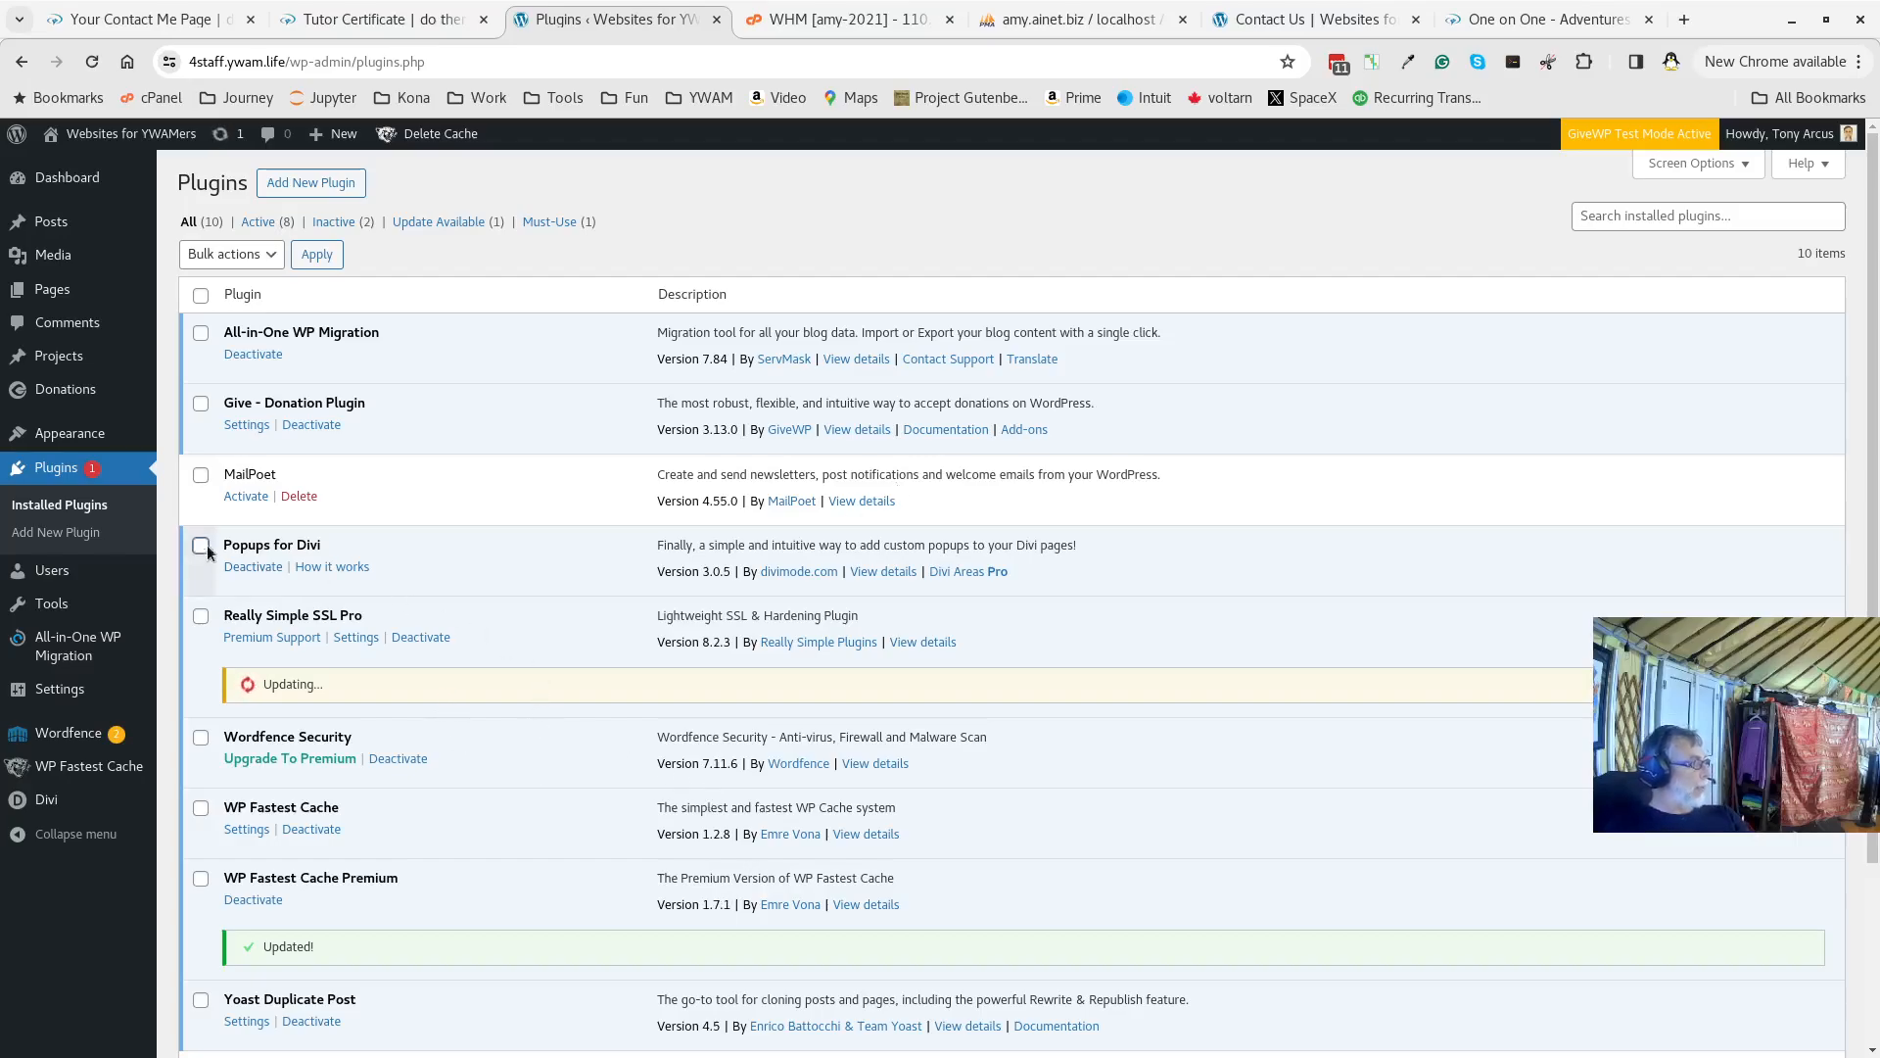
mouse_move(80, 288)
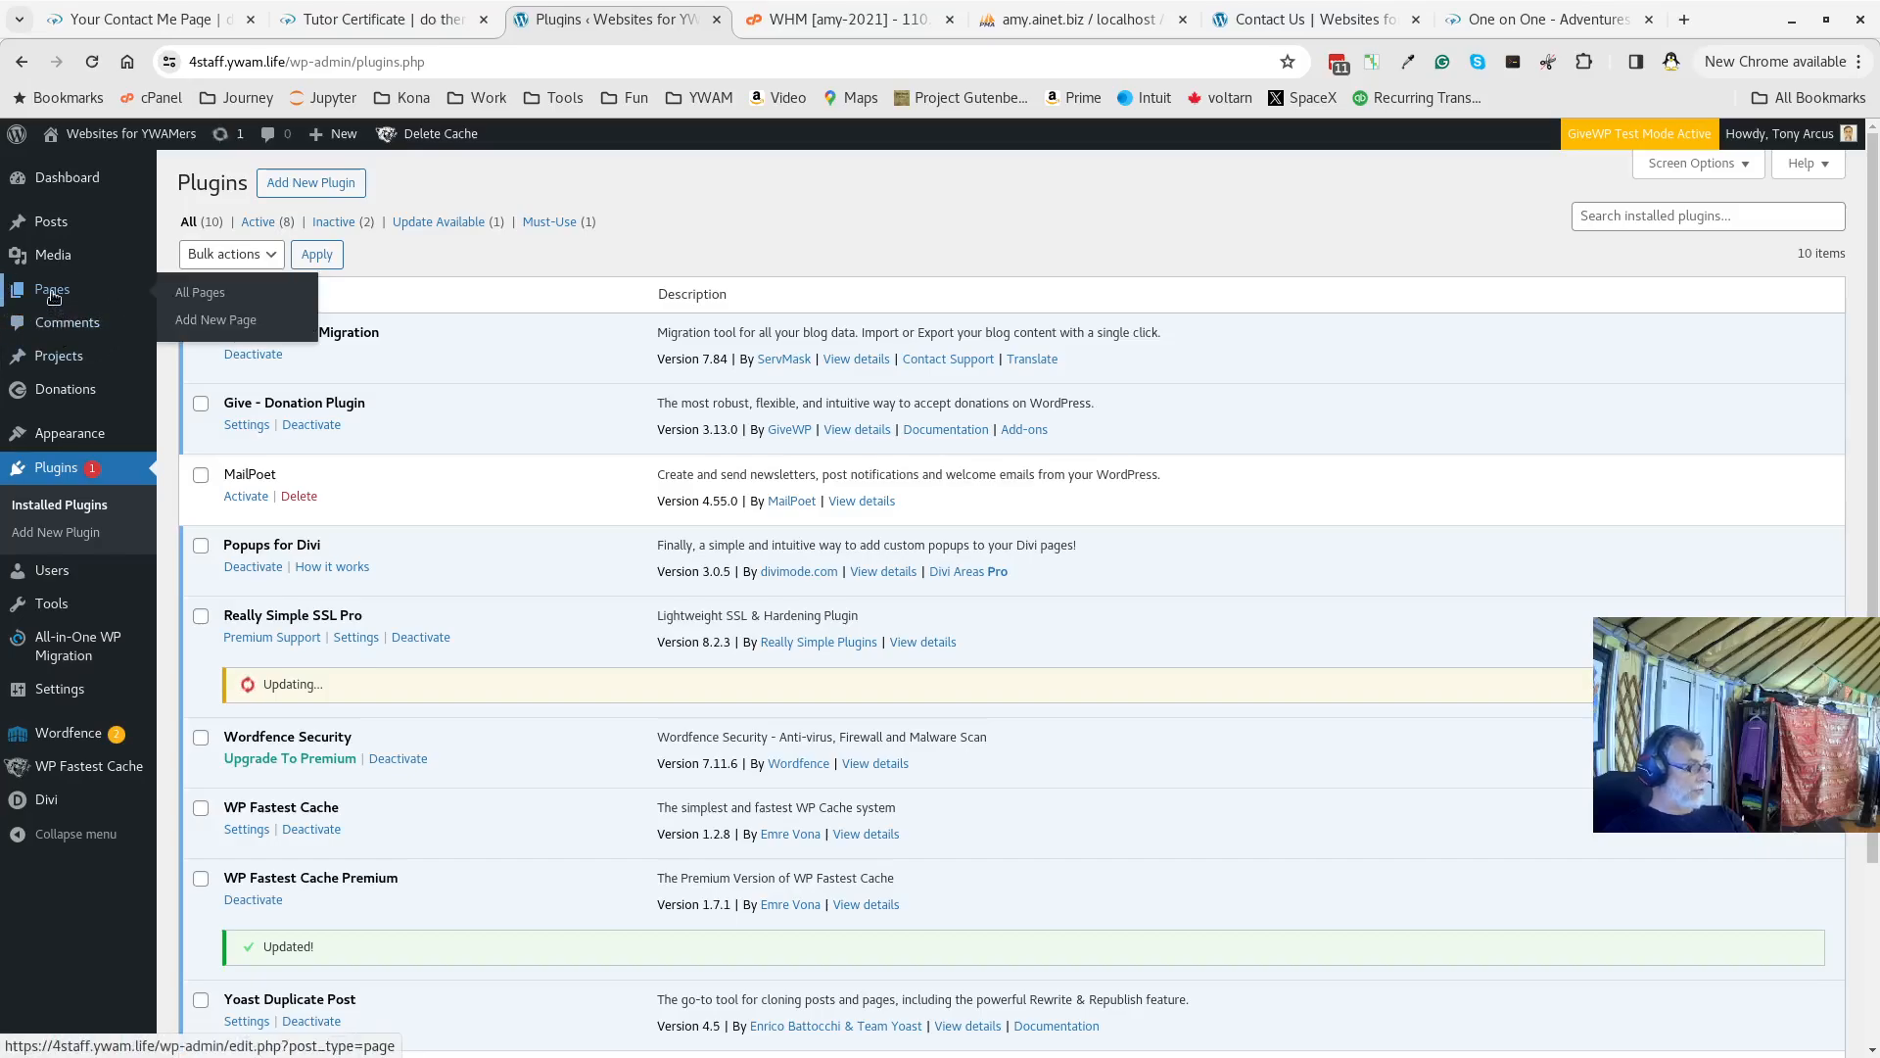
Add a new page, correct its title to 'Contact Me', and confirm publishing
left_click(228, 333)
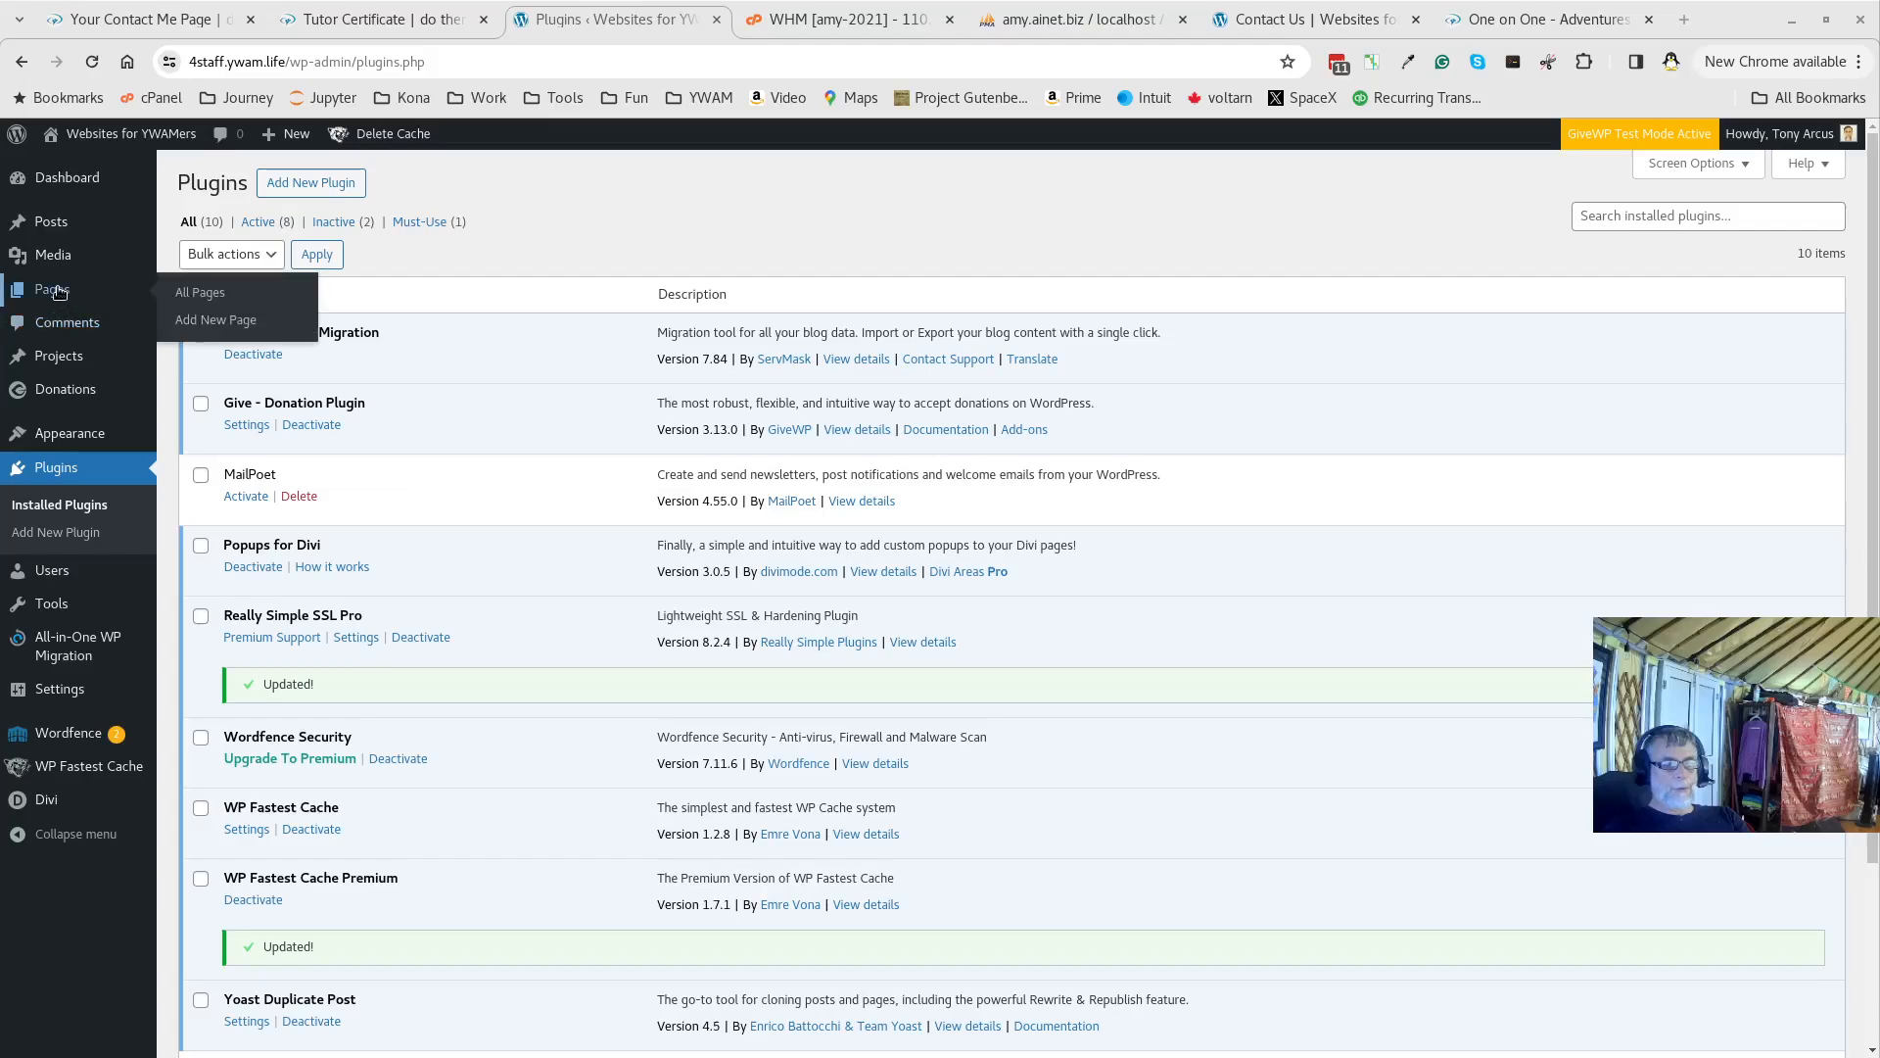
left_click(196, 328)
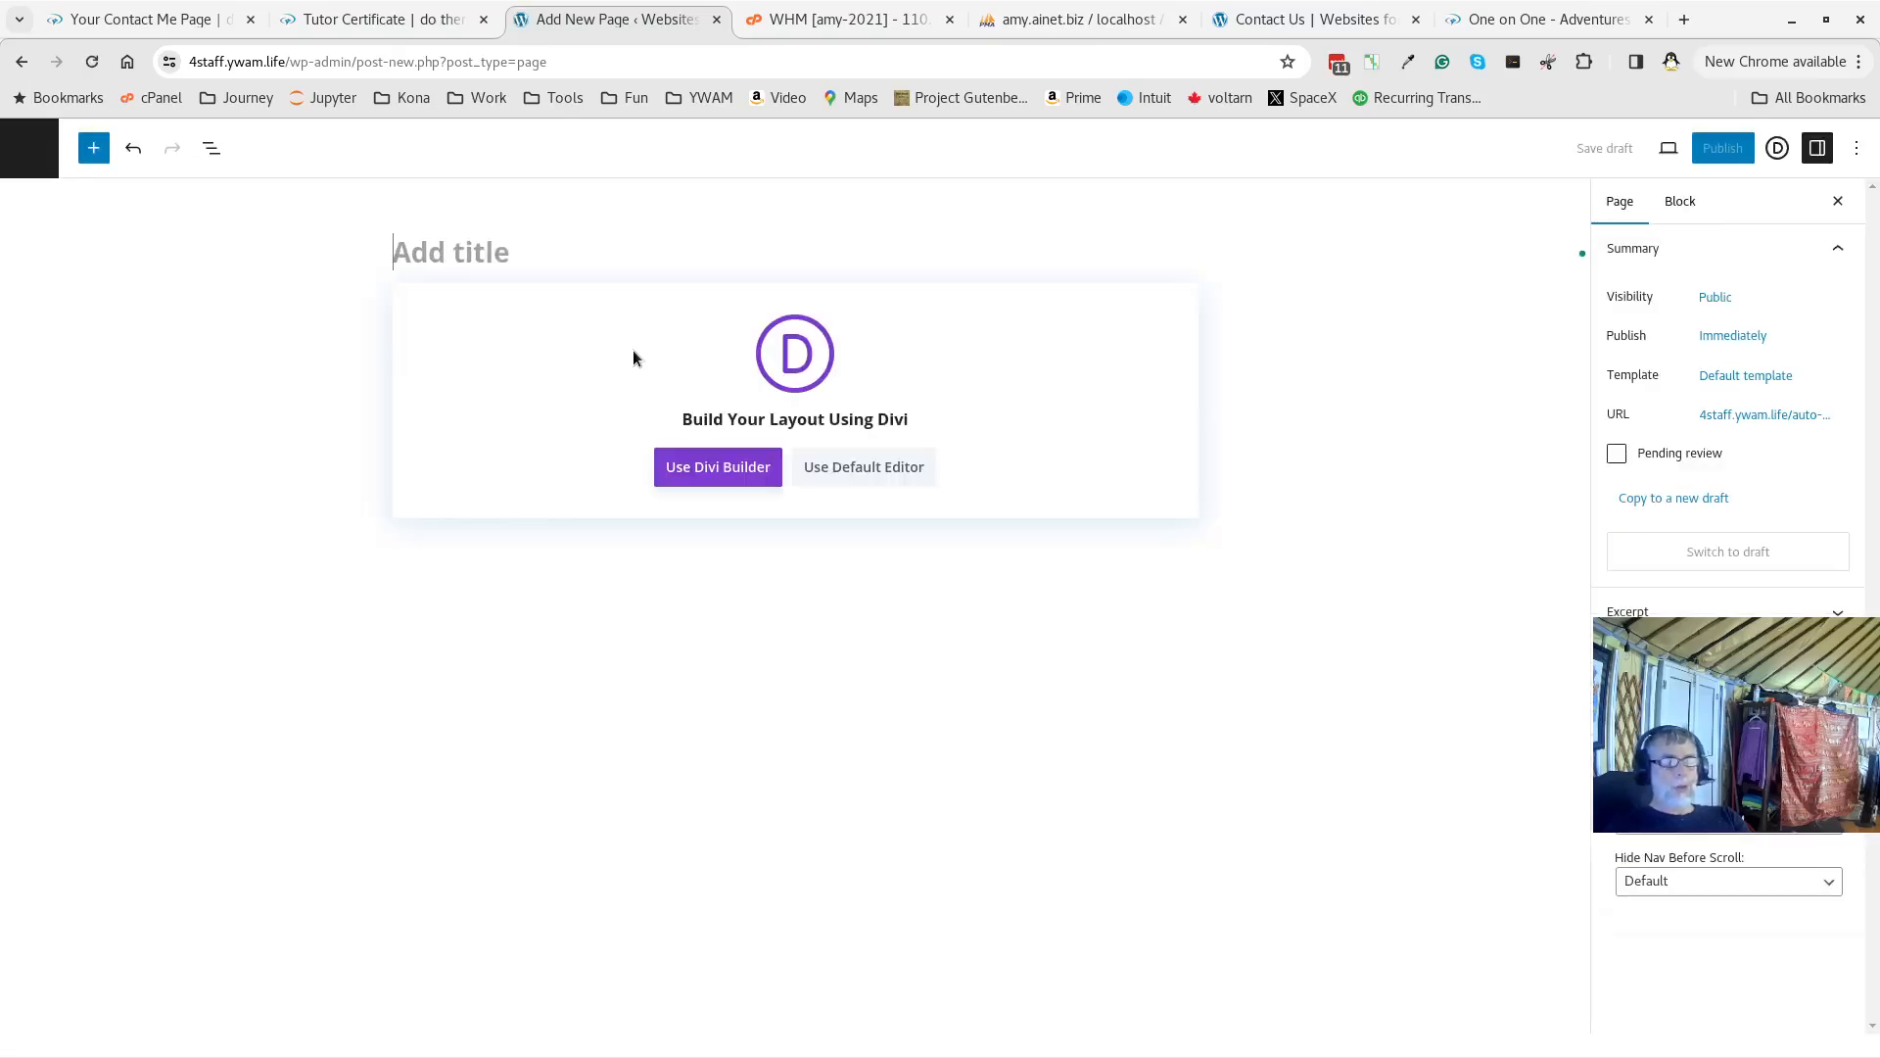
type("Co")
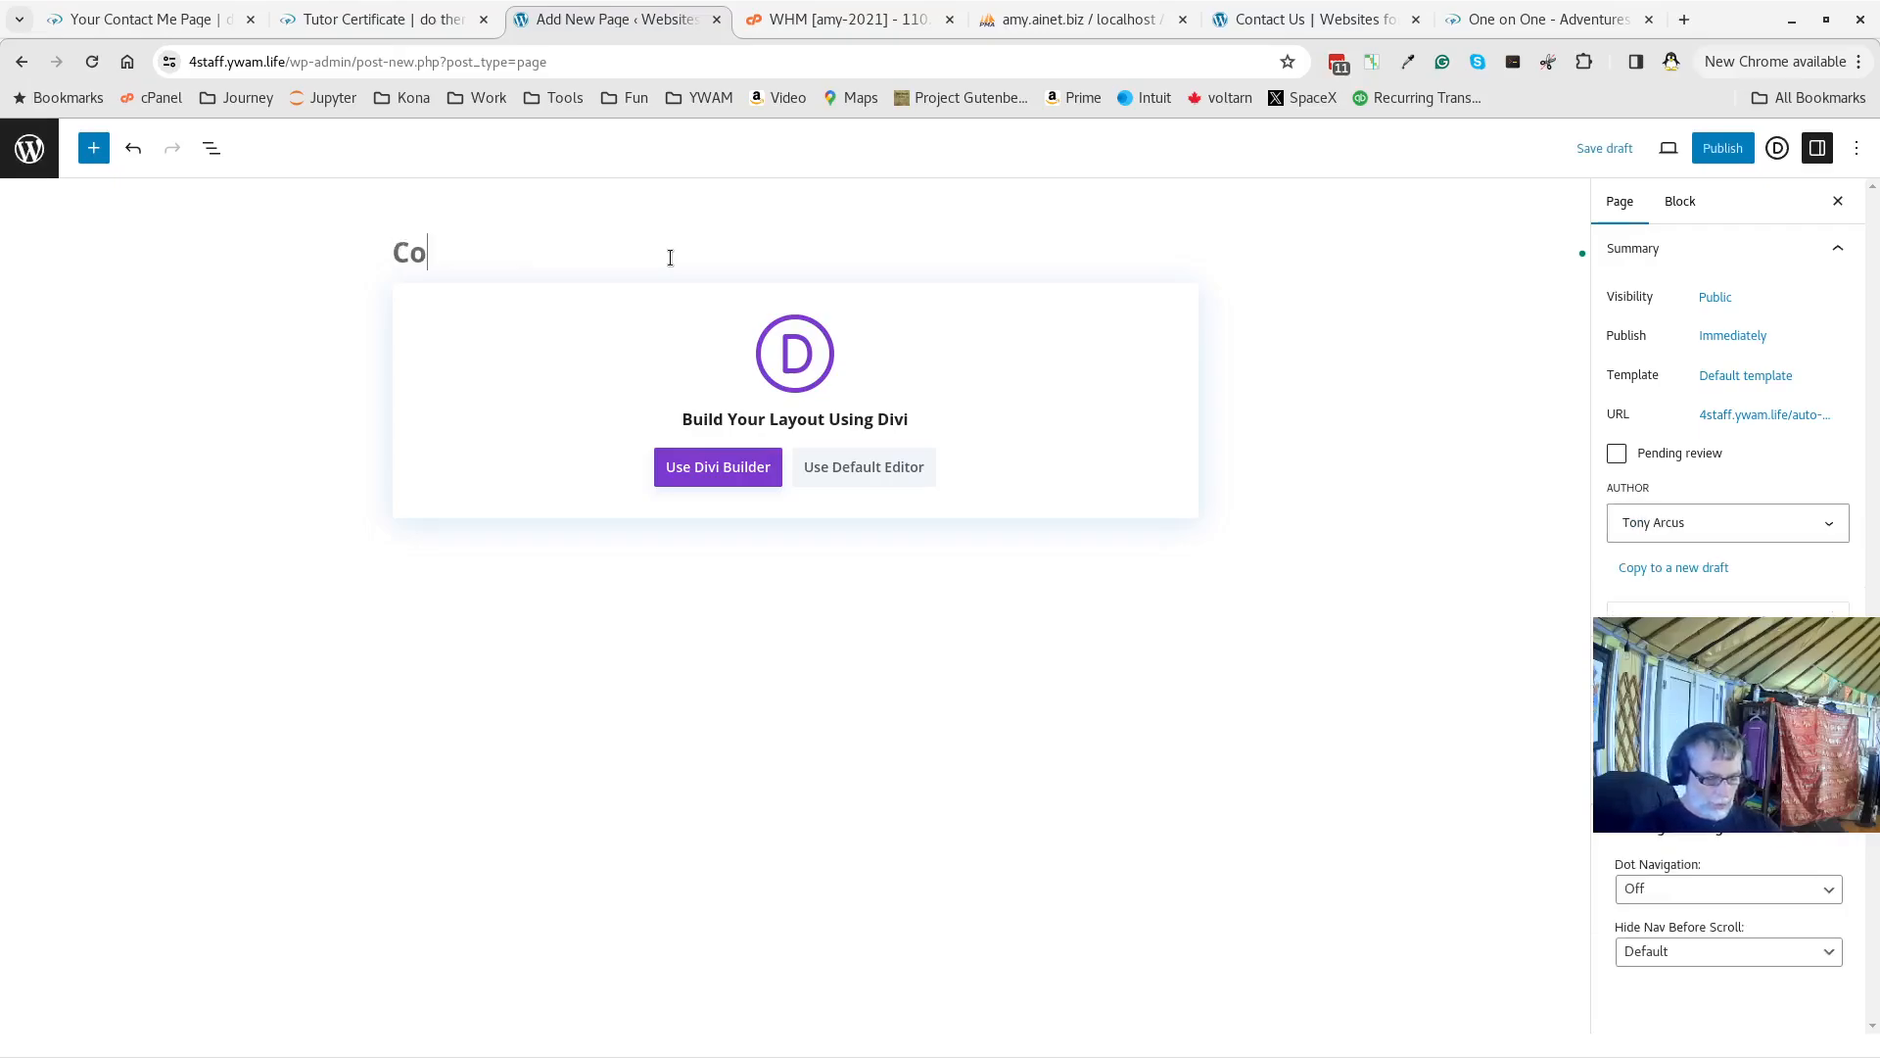
type("ntct")
key("BackSpace")
key("BackSpace")
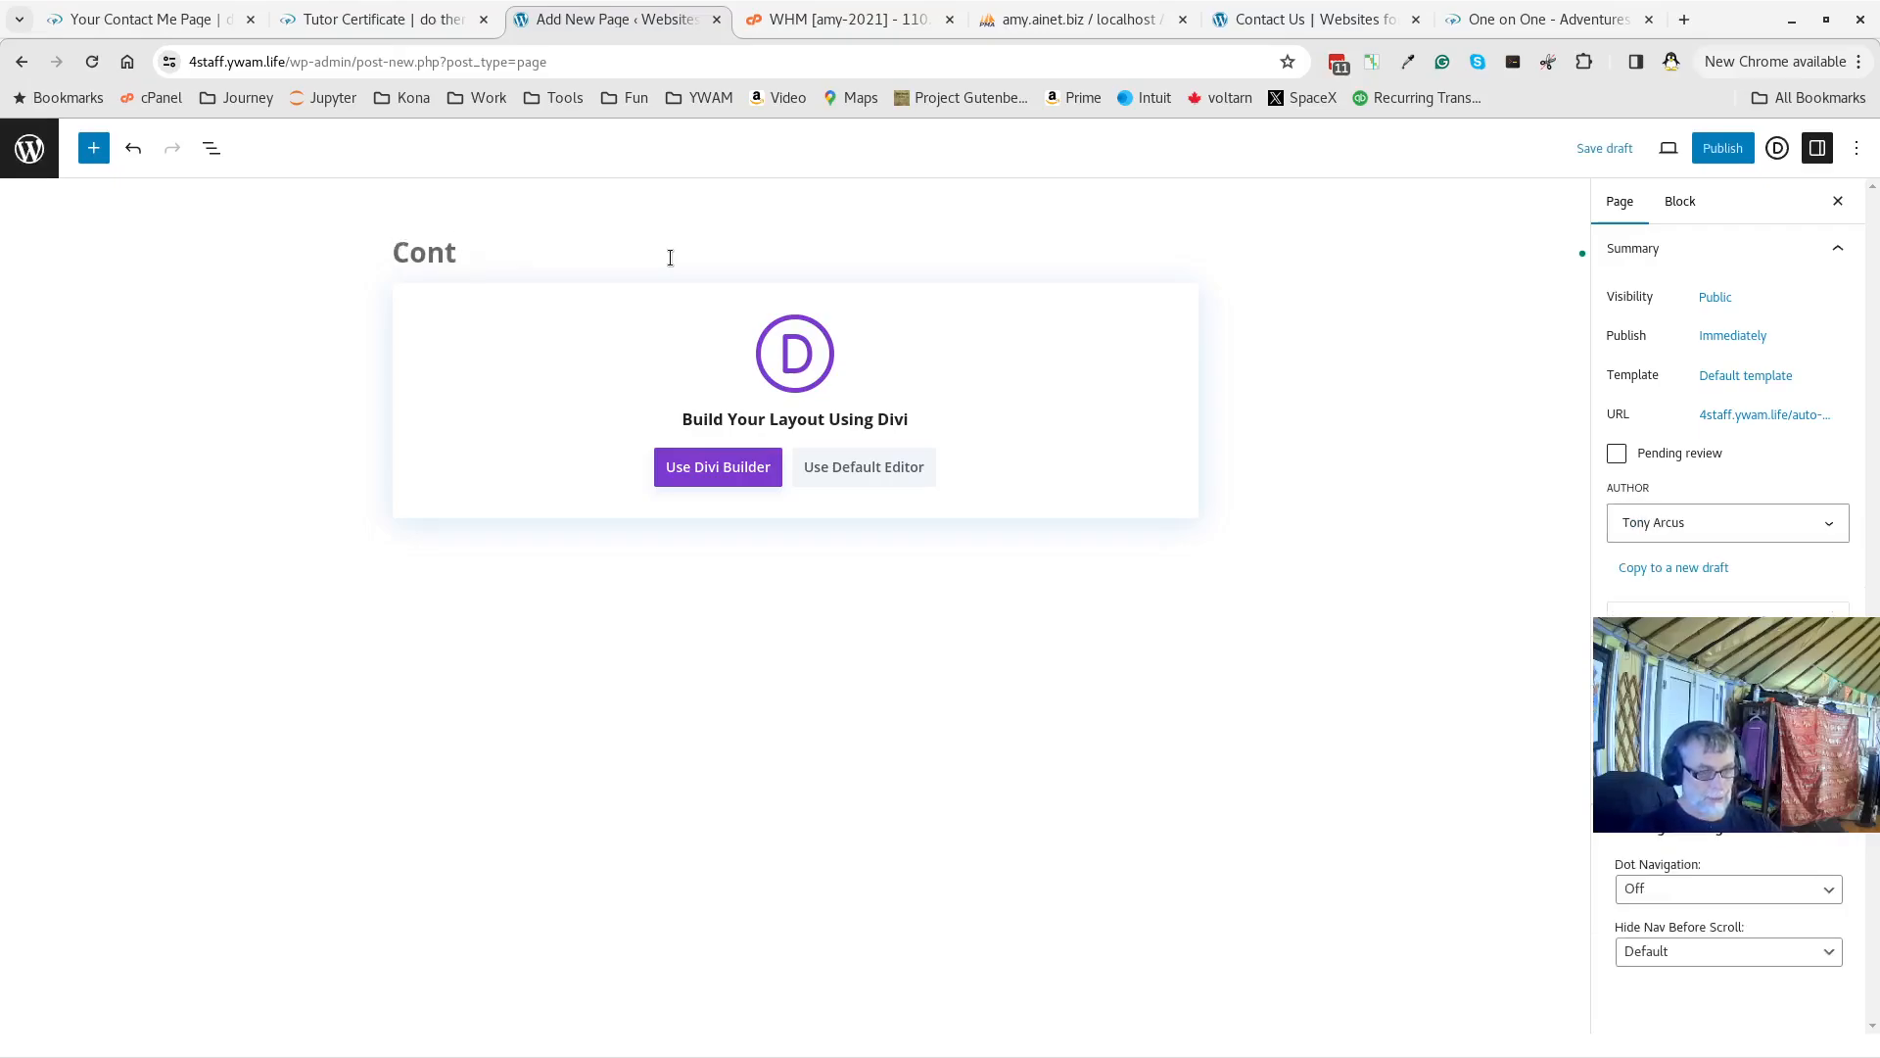
type("acr M")
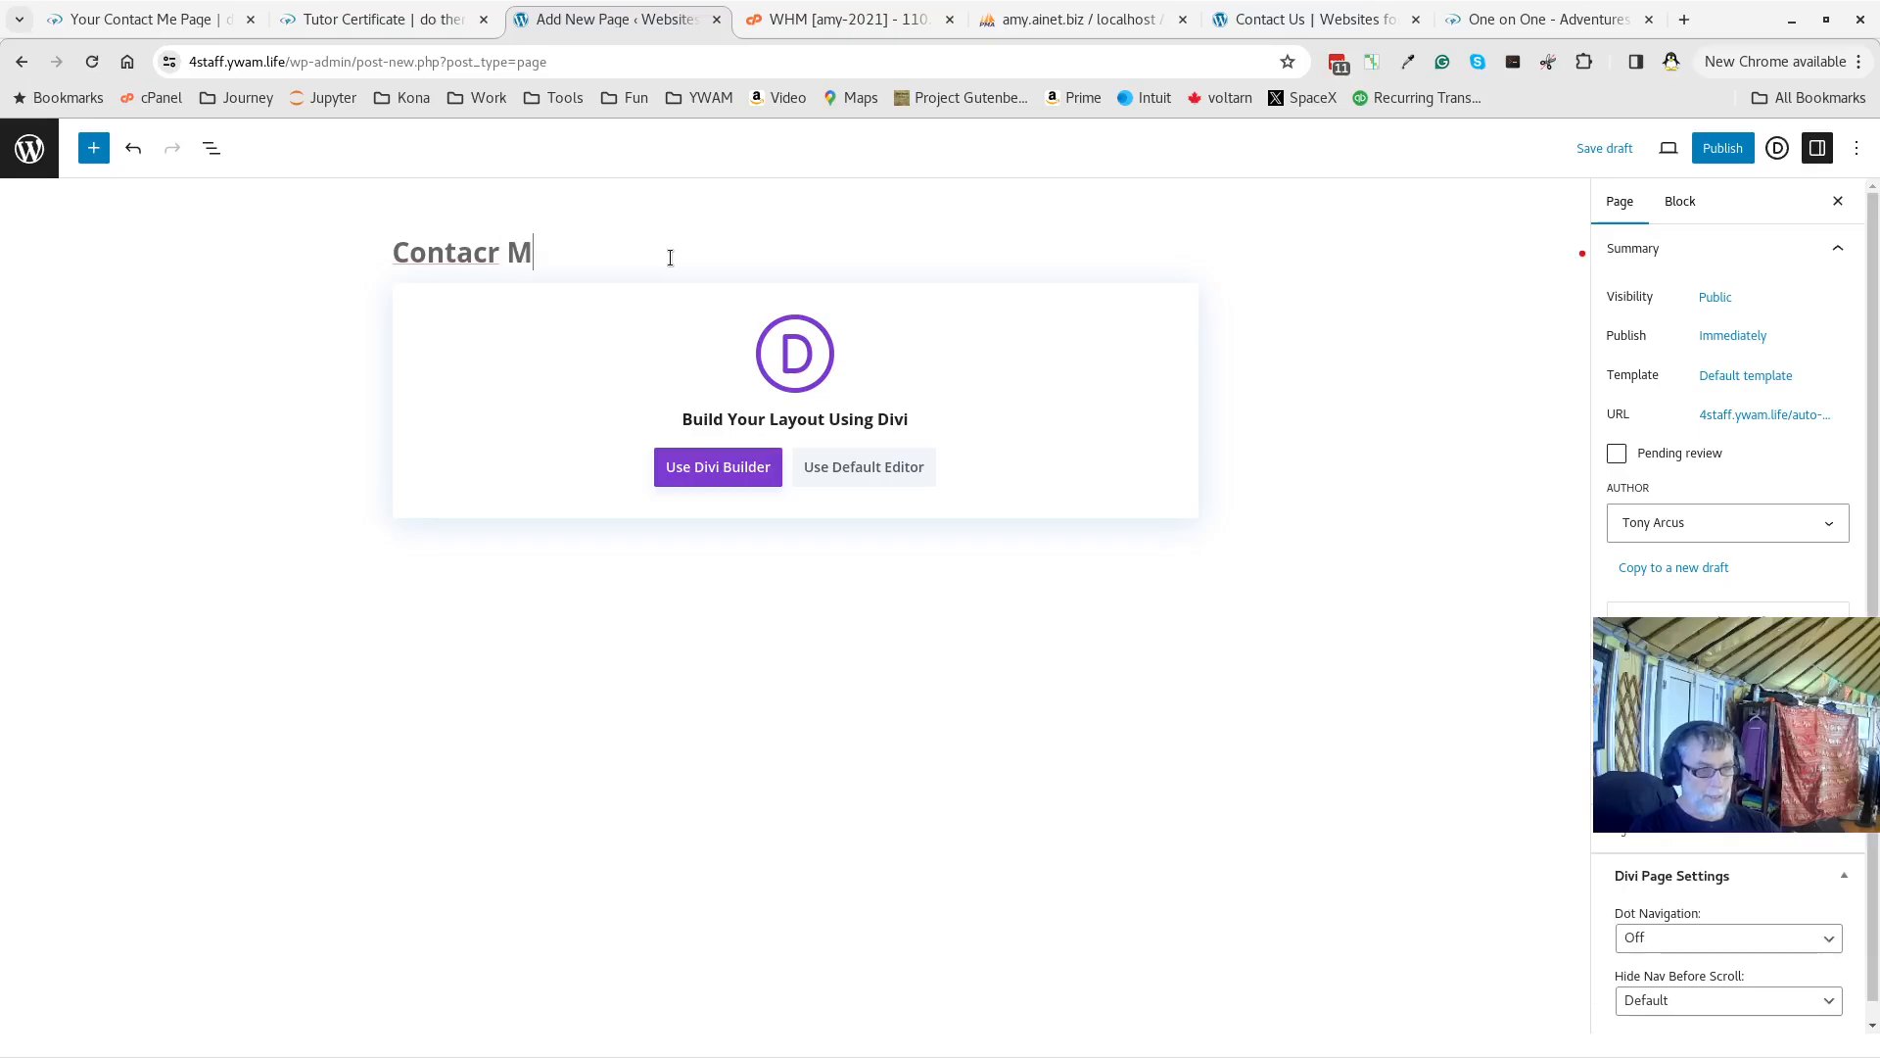
type("w")
key("BackSpace")
type("e")
key("Left")
key("Left")
key("Left")
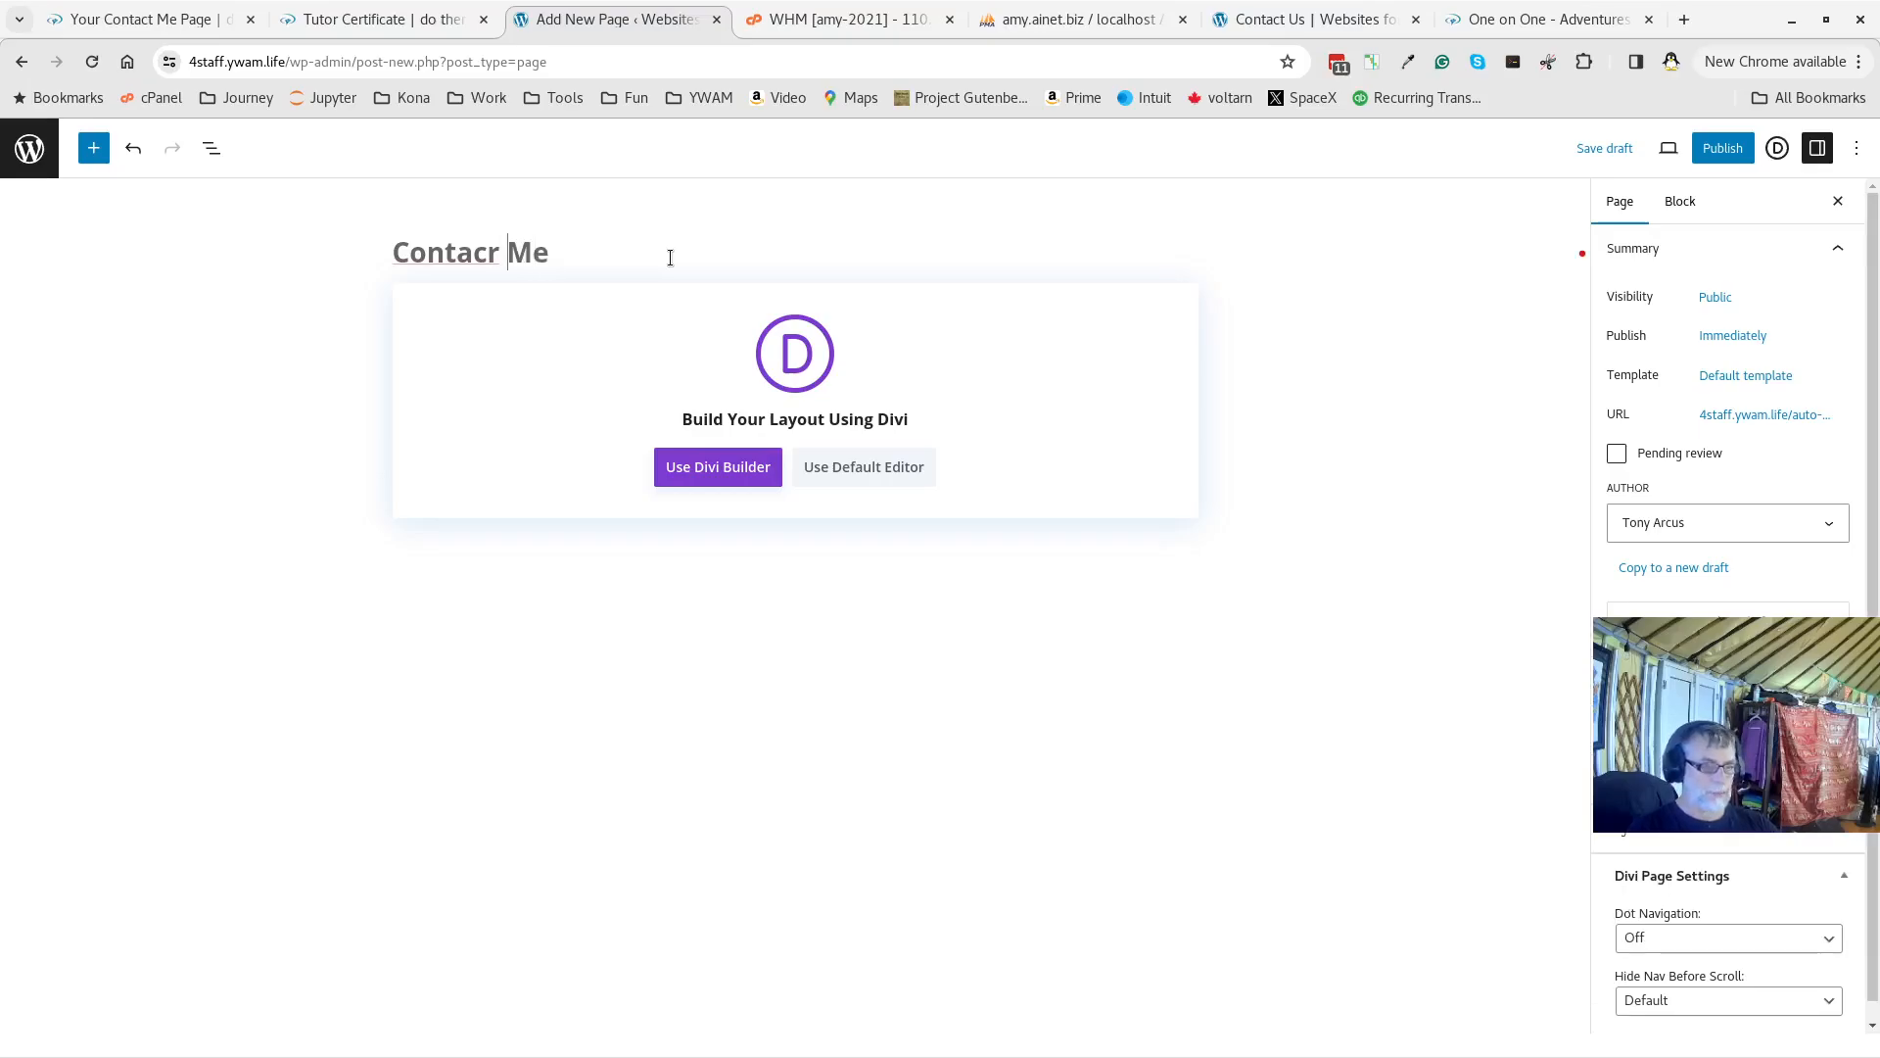
key("BackSpace")
type("t")
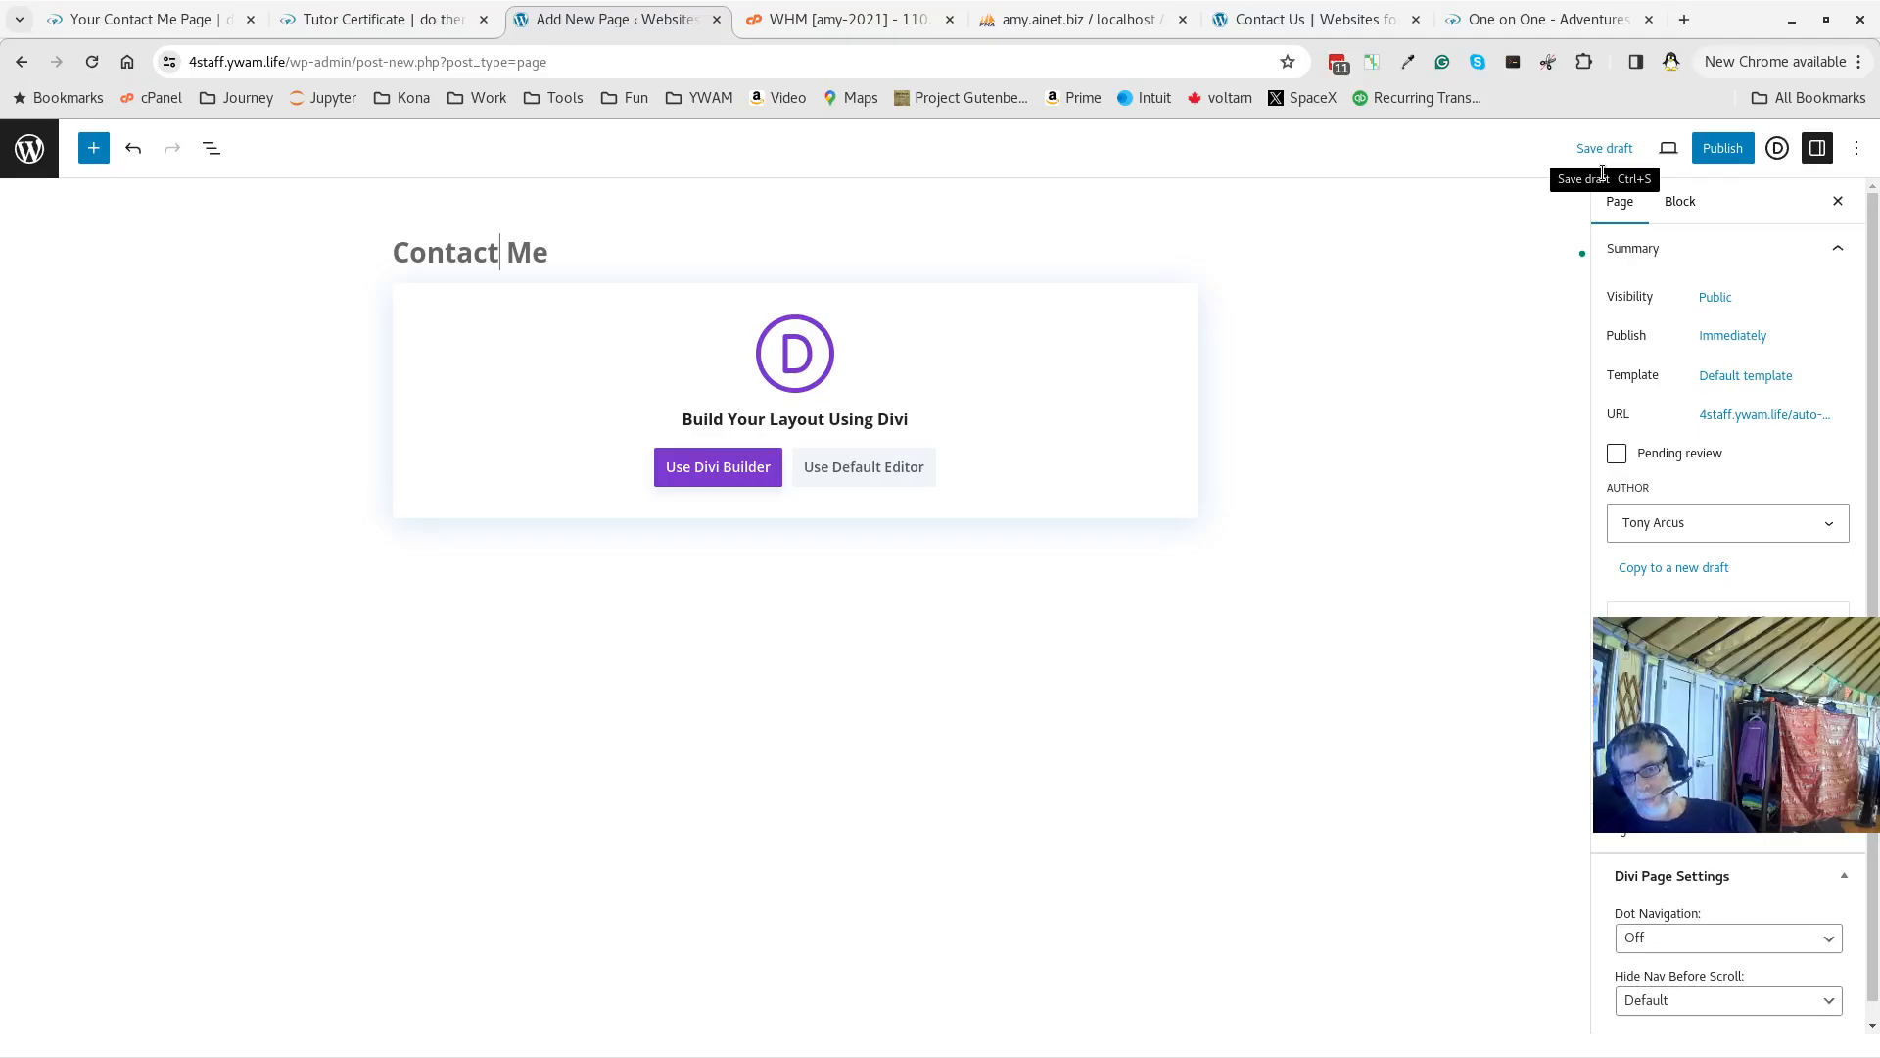
left_click(1727, 148)
left_click(1695, 148)
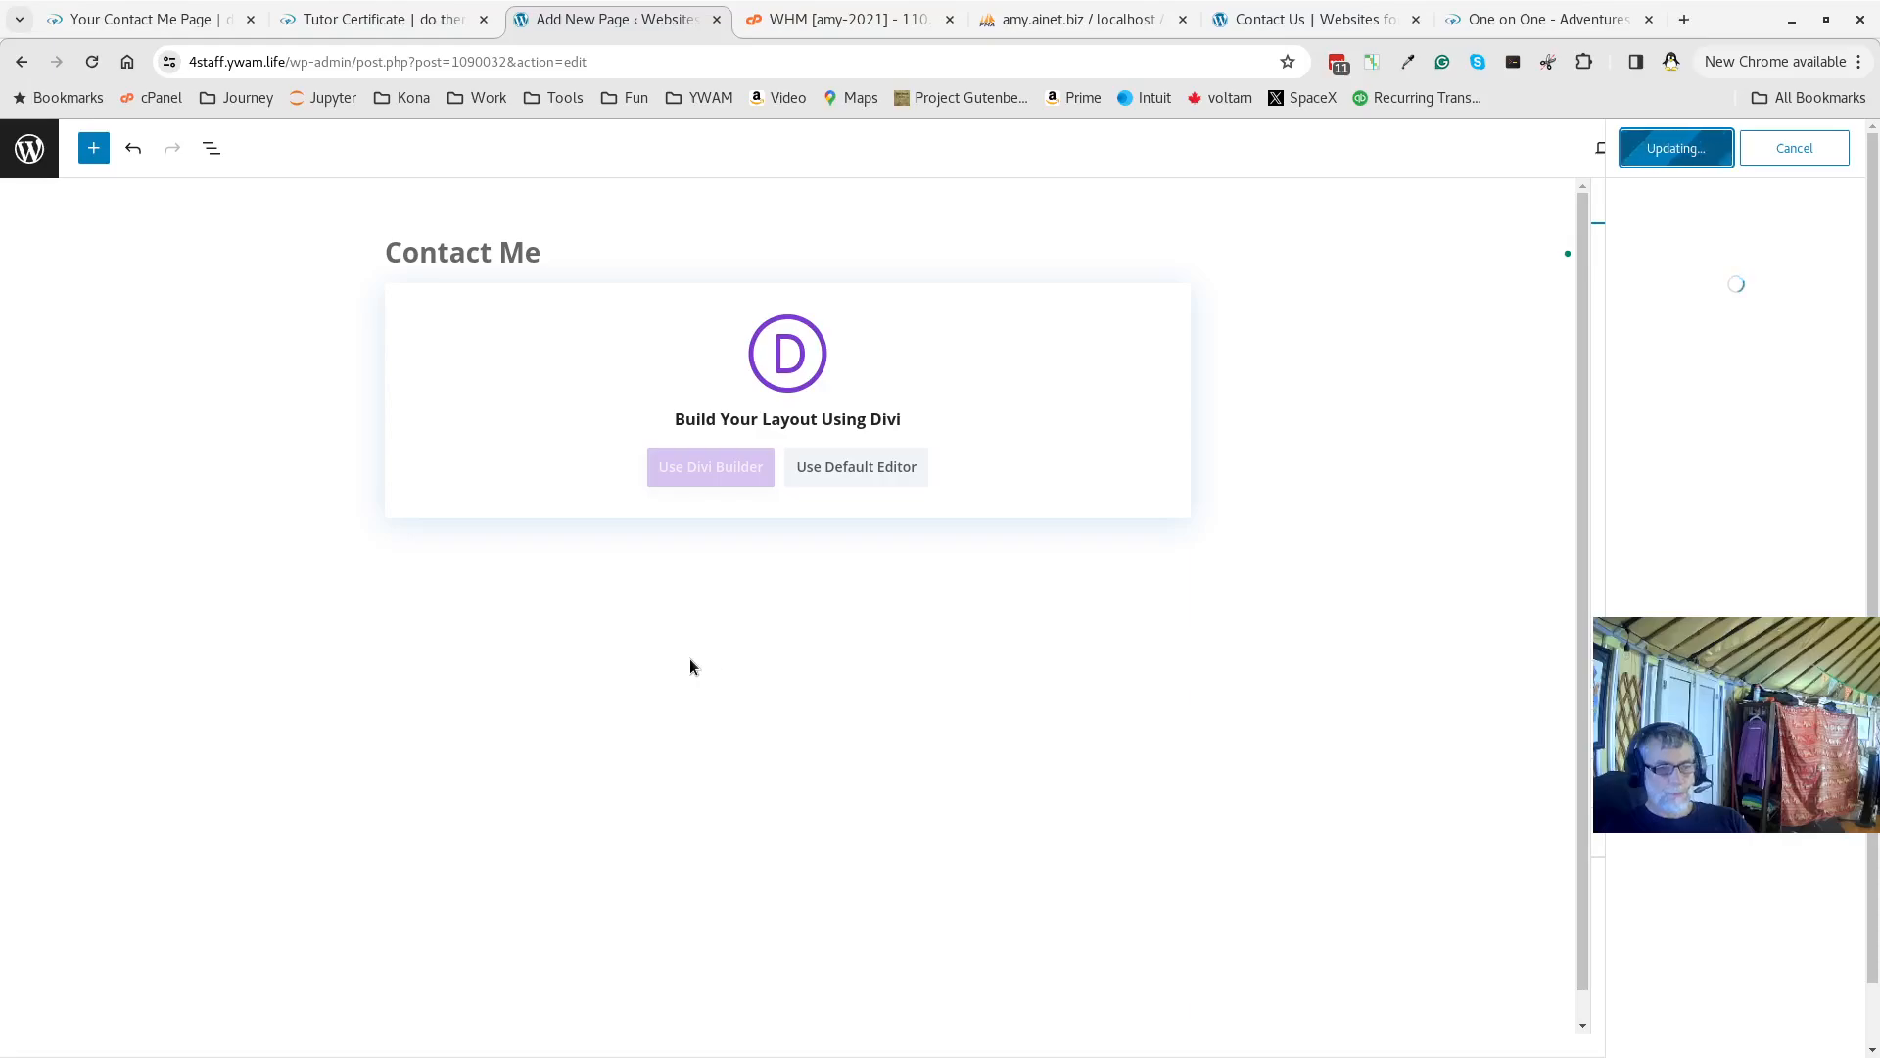
Switch Contact Me to the Divi Builder, check the Contact Us and One on One tabs, then return
left_click(689, 467)
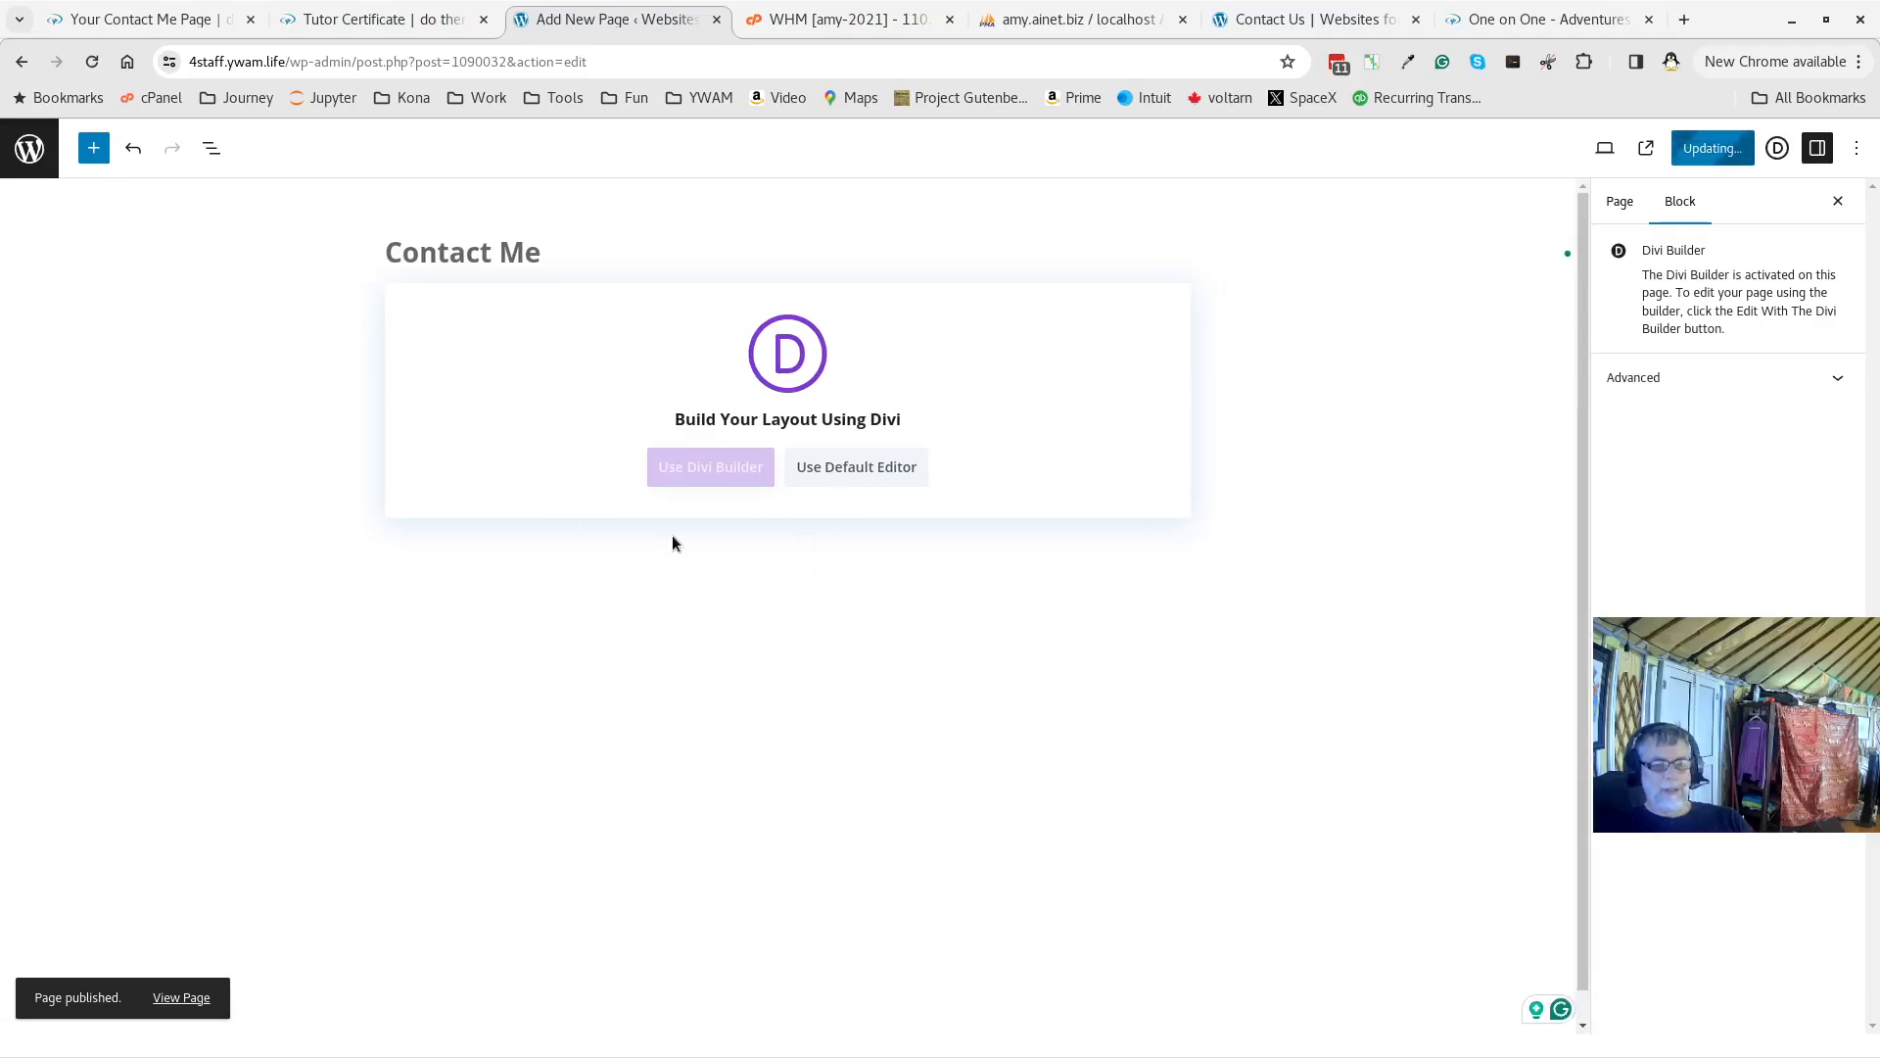
left_click(1278, 19)
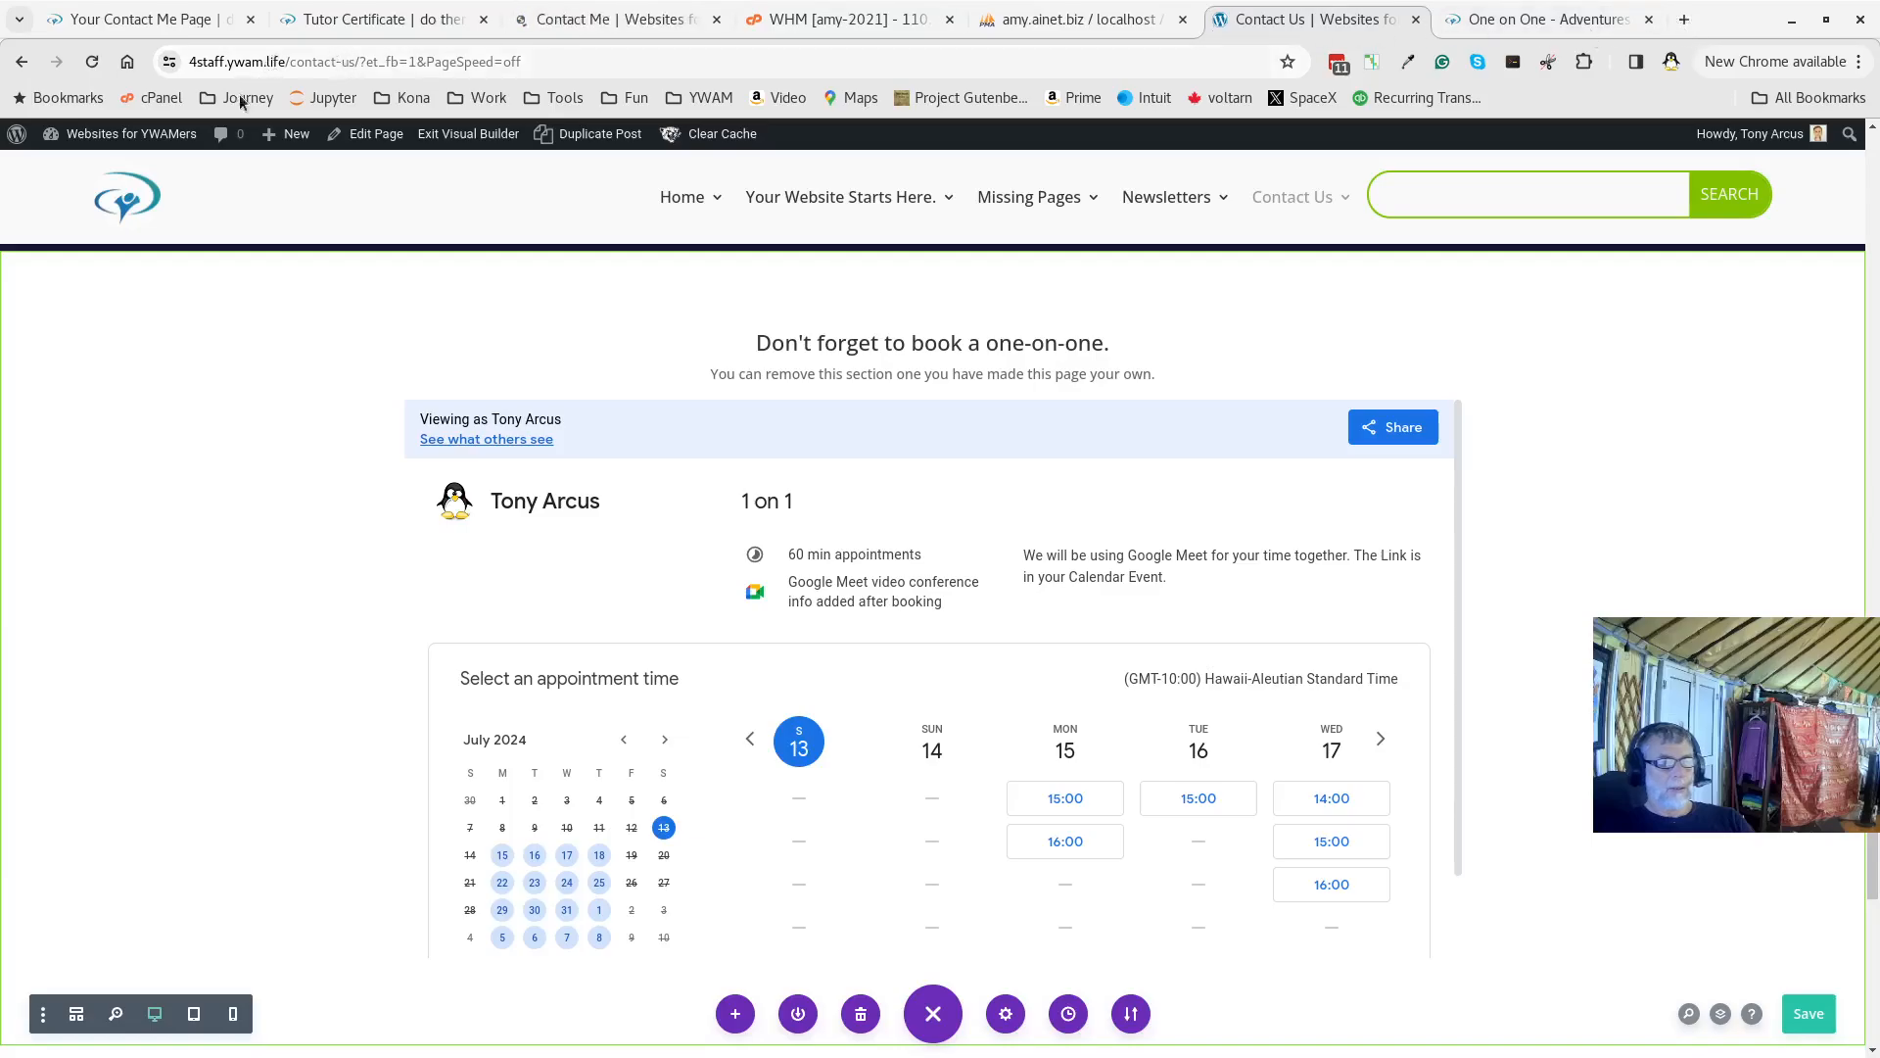
left_click(97, 170)
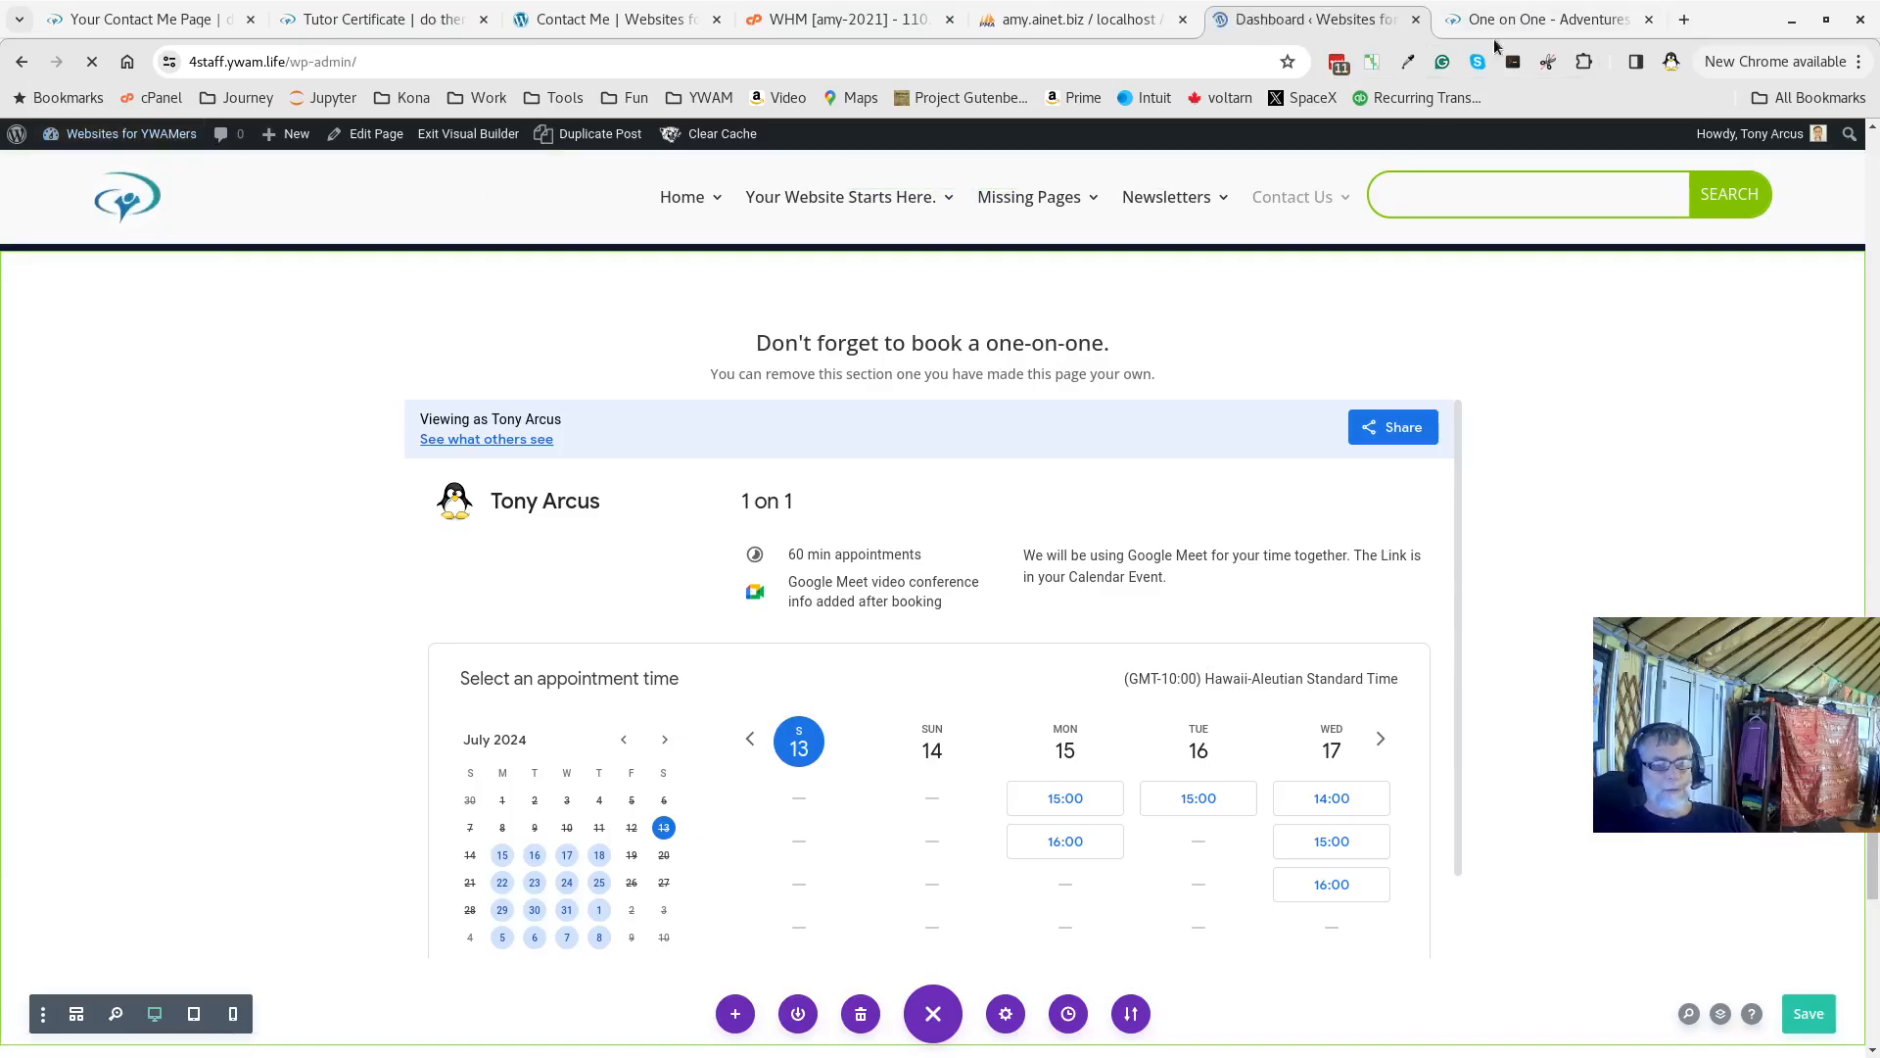
left_click(1552, 19)
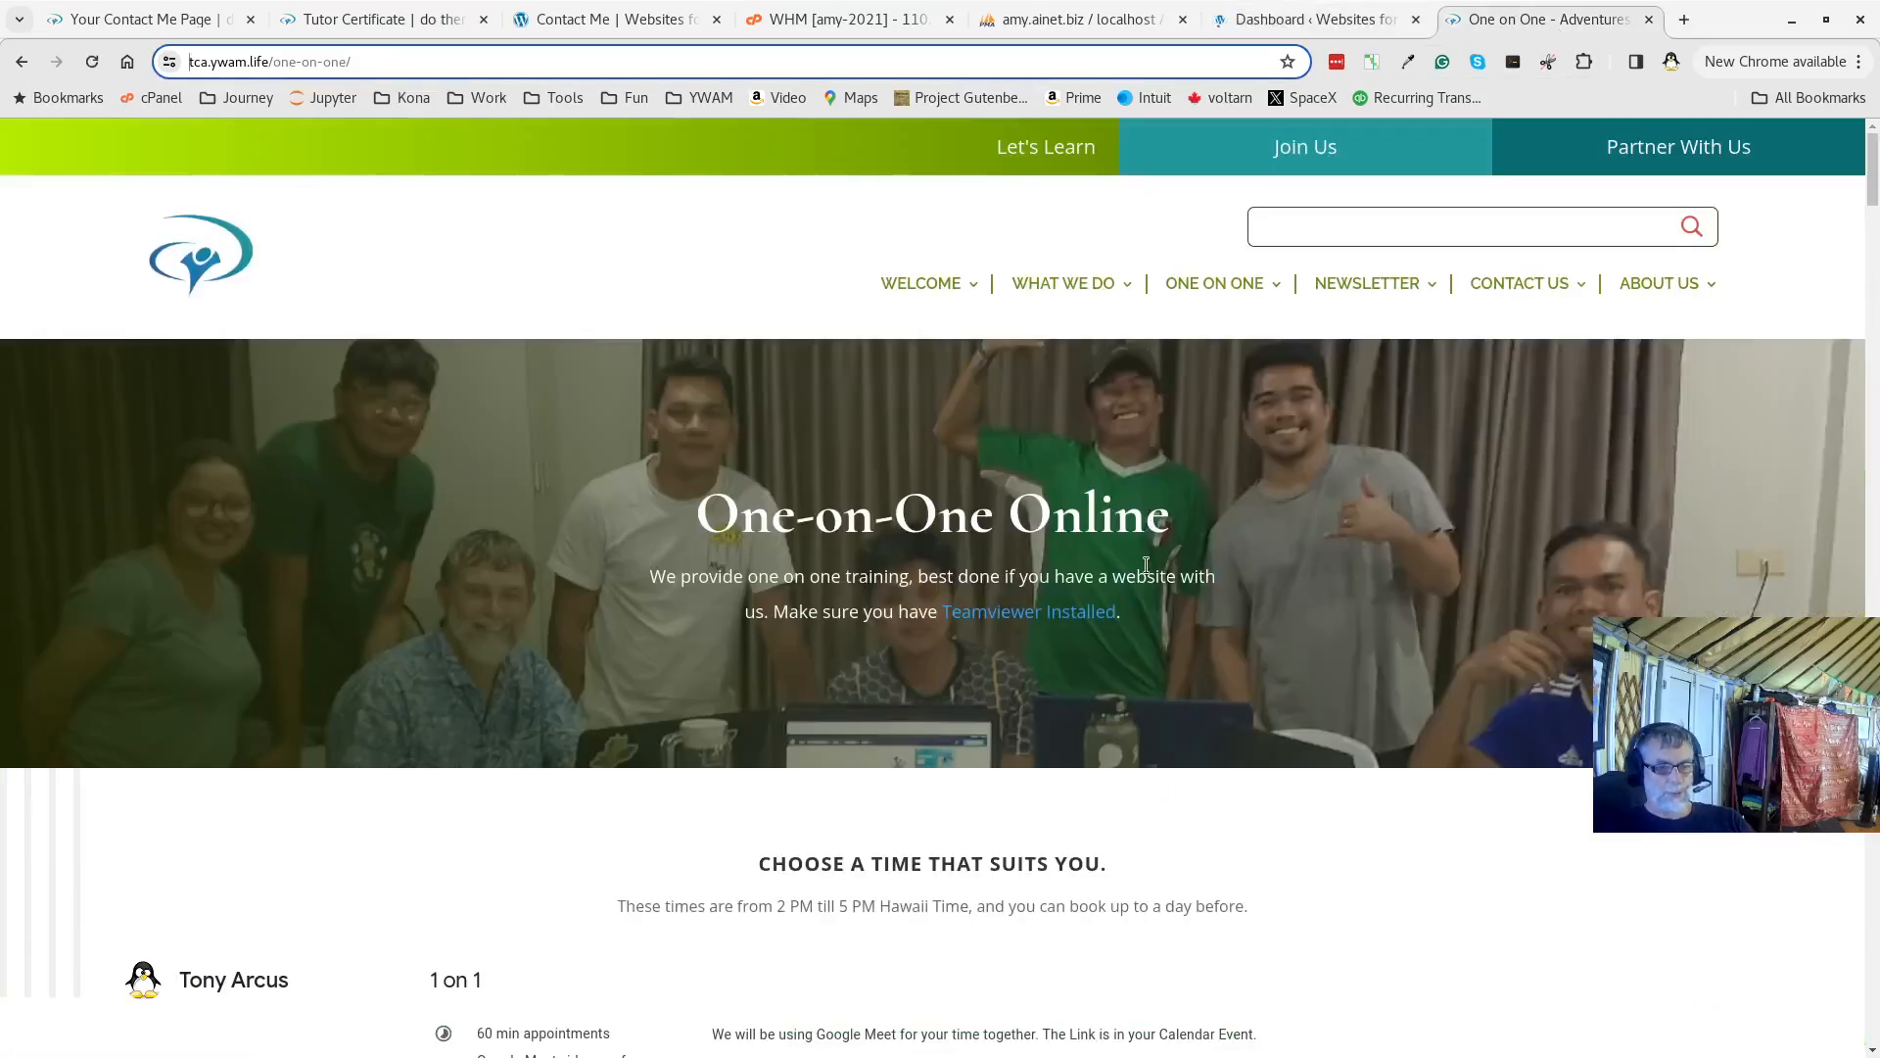
left_click(1251, 28)
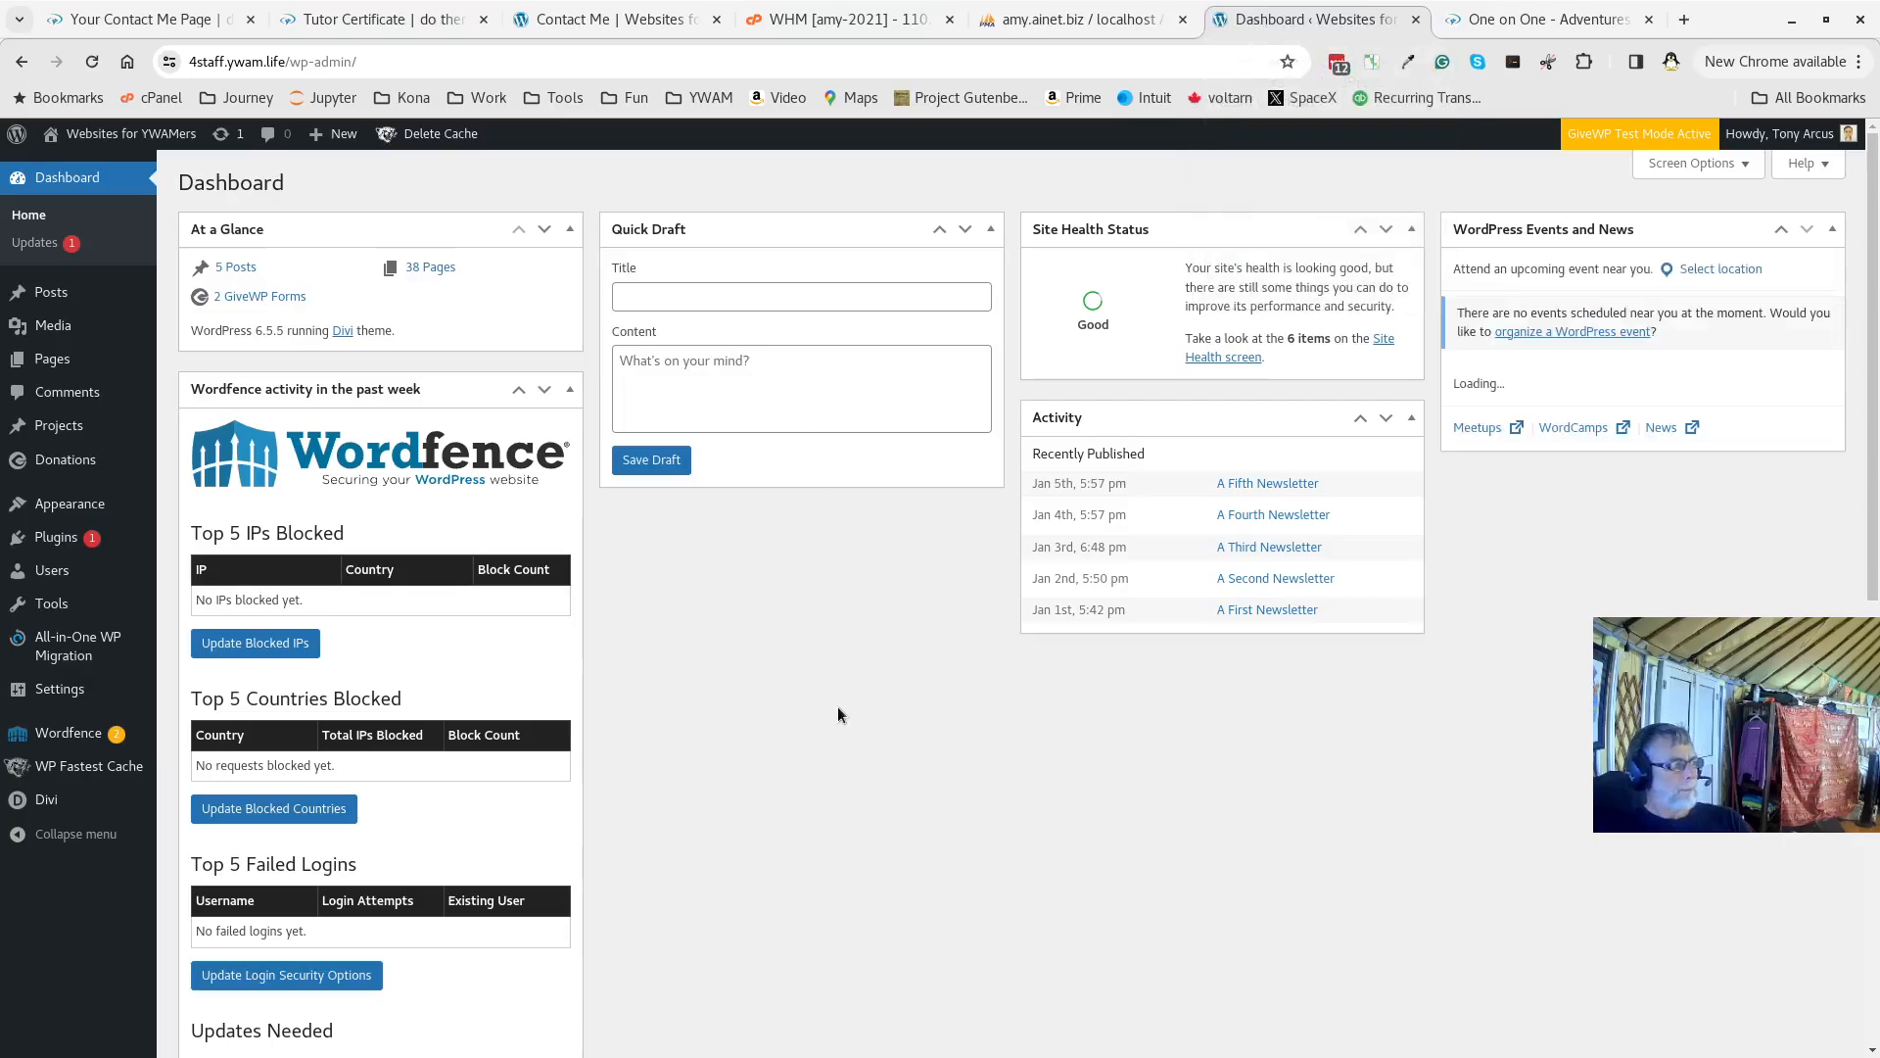
left_click(613, 21)
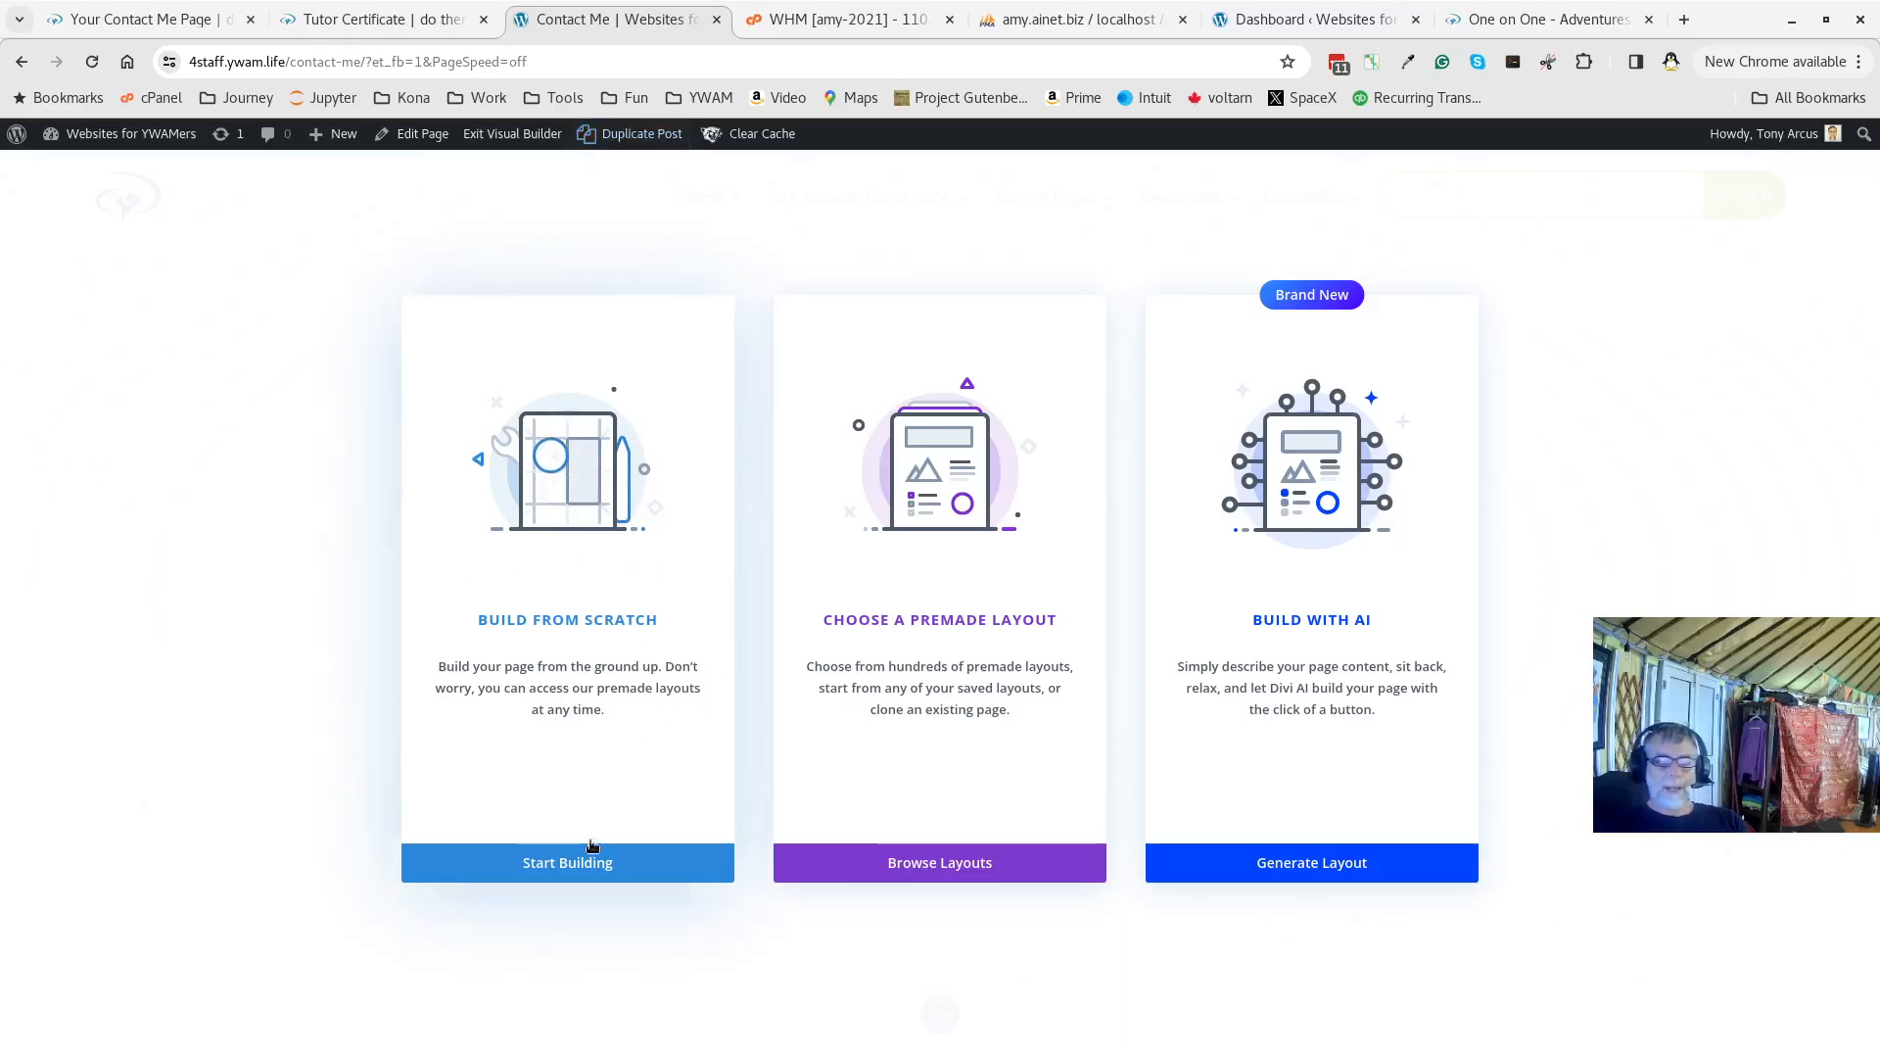
Browse Divi's premade layout packs, viewing the Senior Care pack's details before returning to the list
left_click(967, 866)
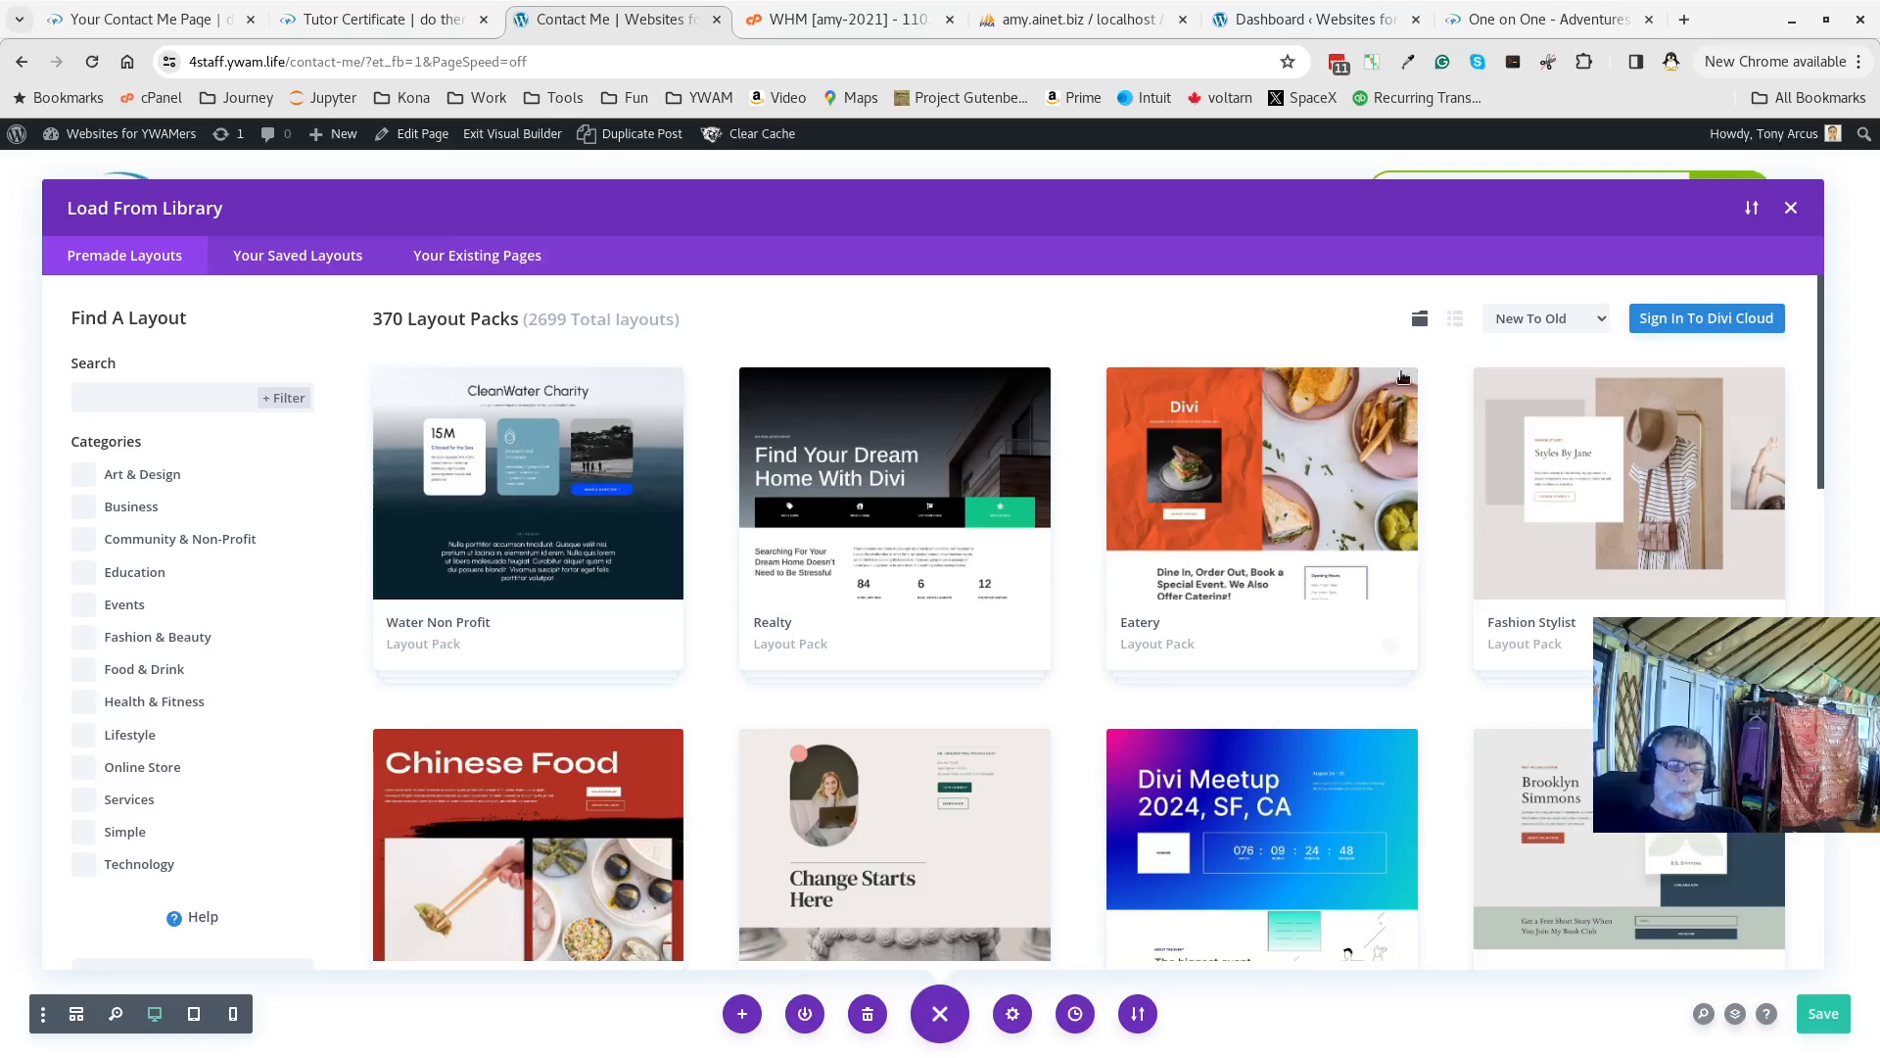
scroll(1080, 720, "down", 20)
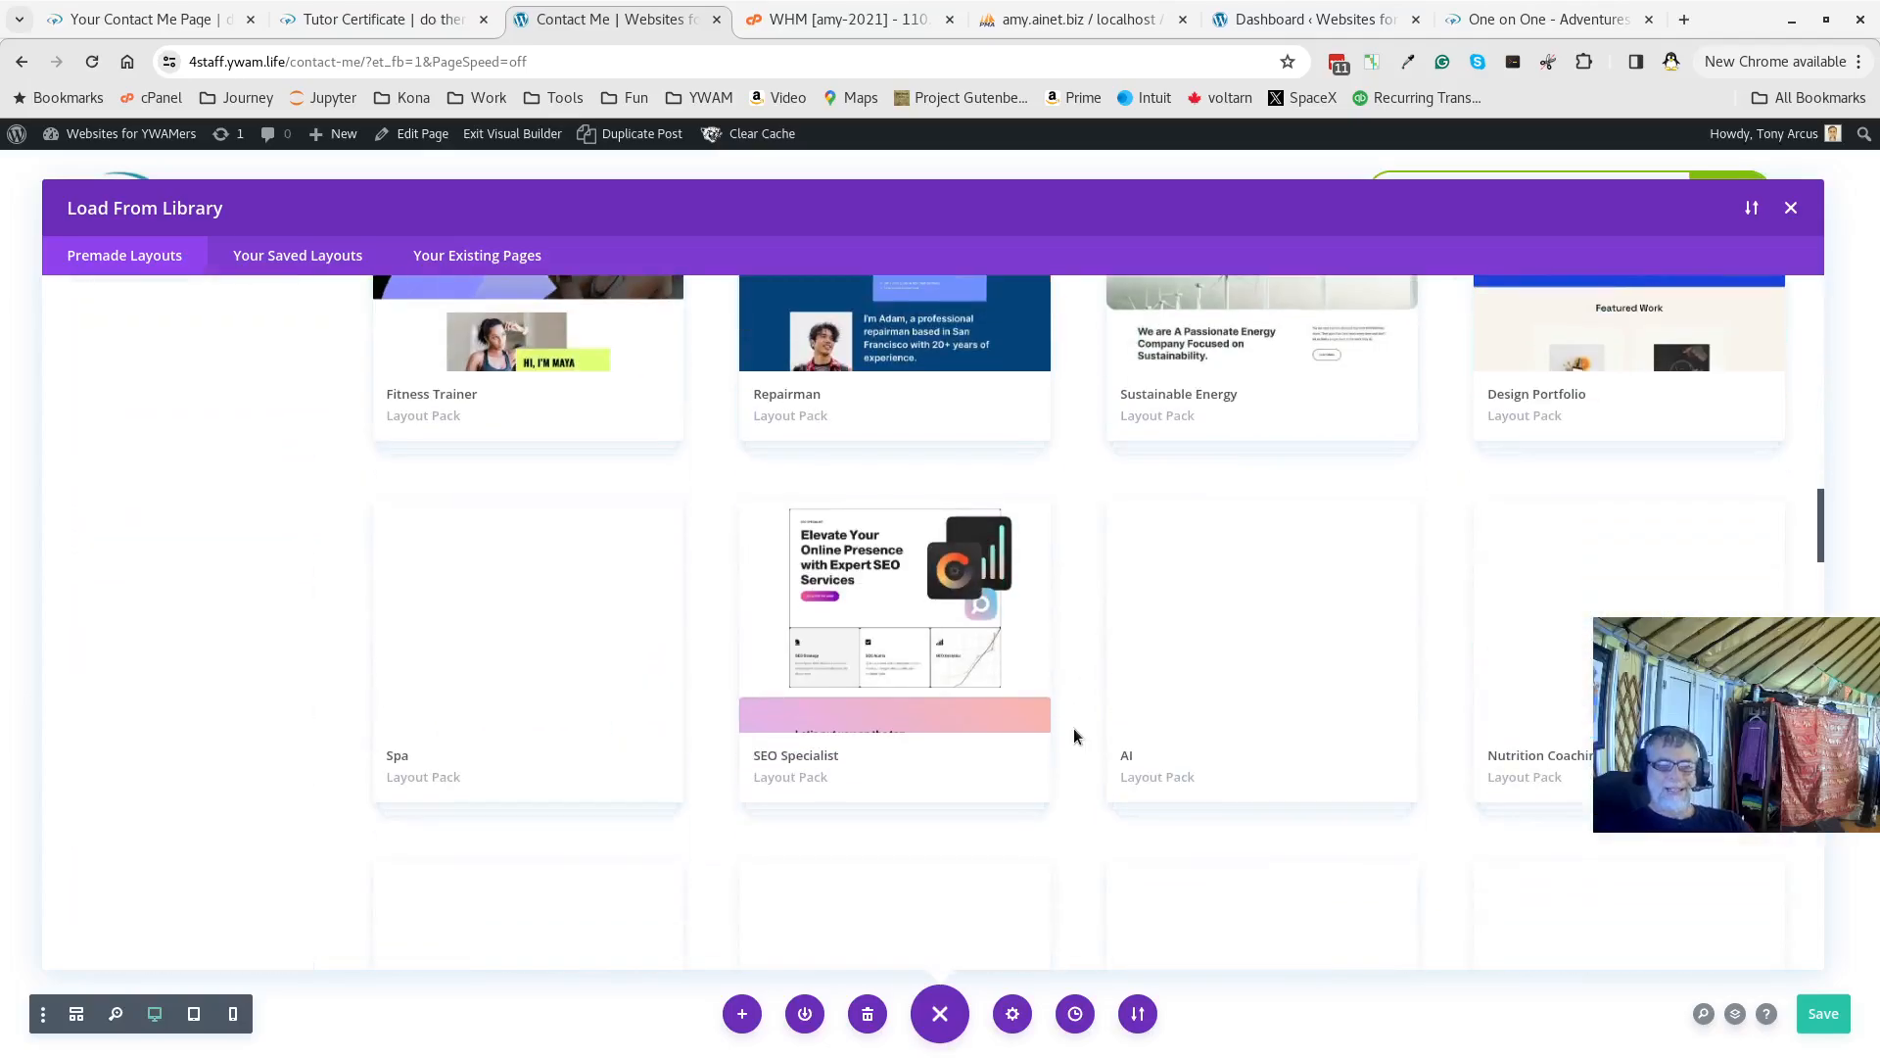
scroll(1074, 727, "up", 3)
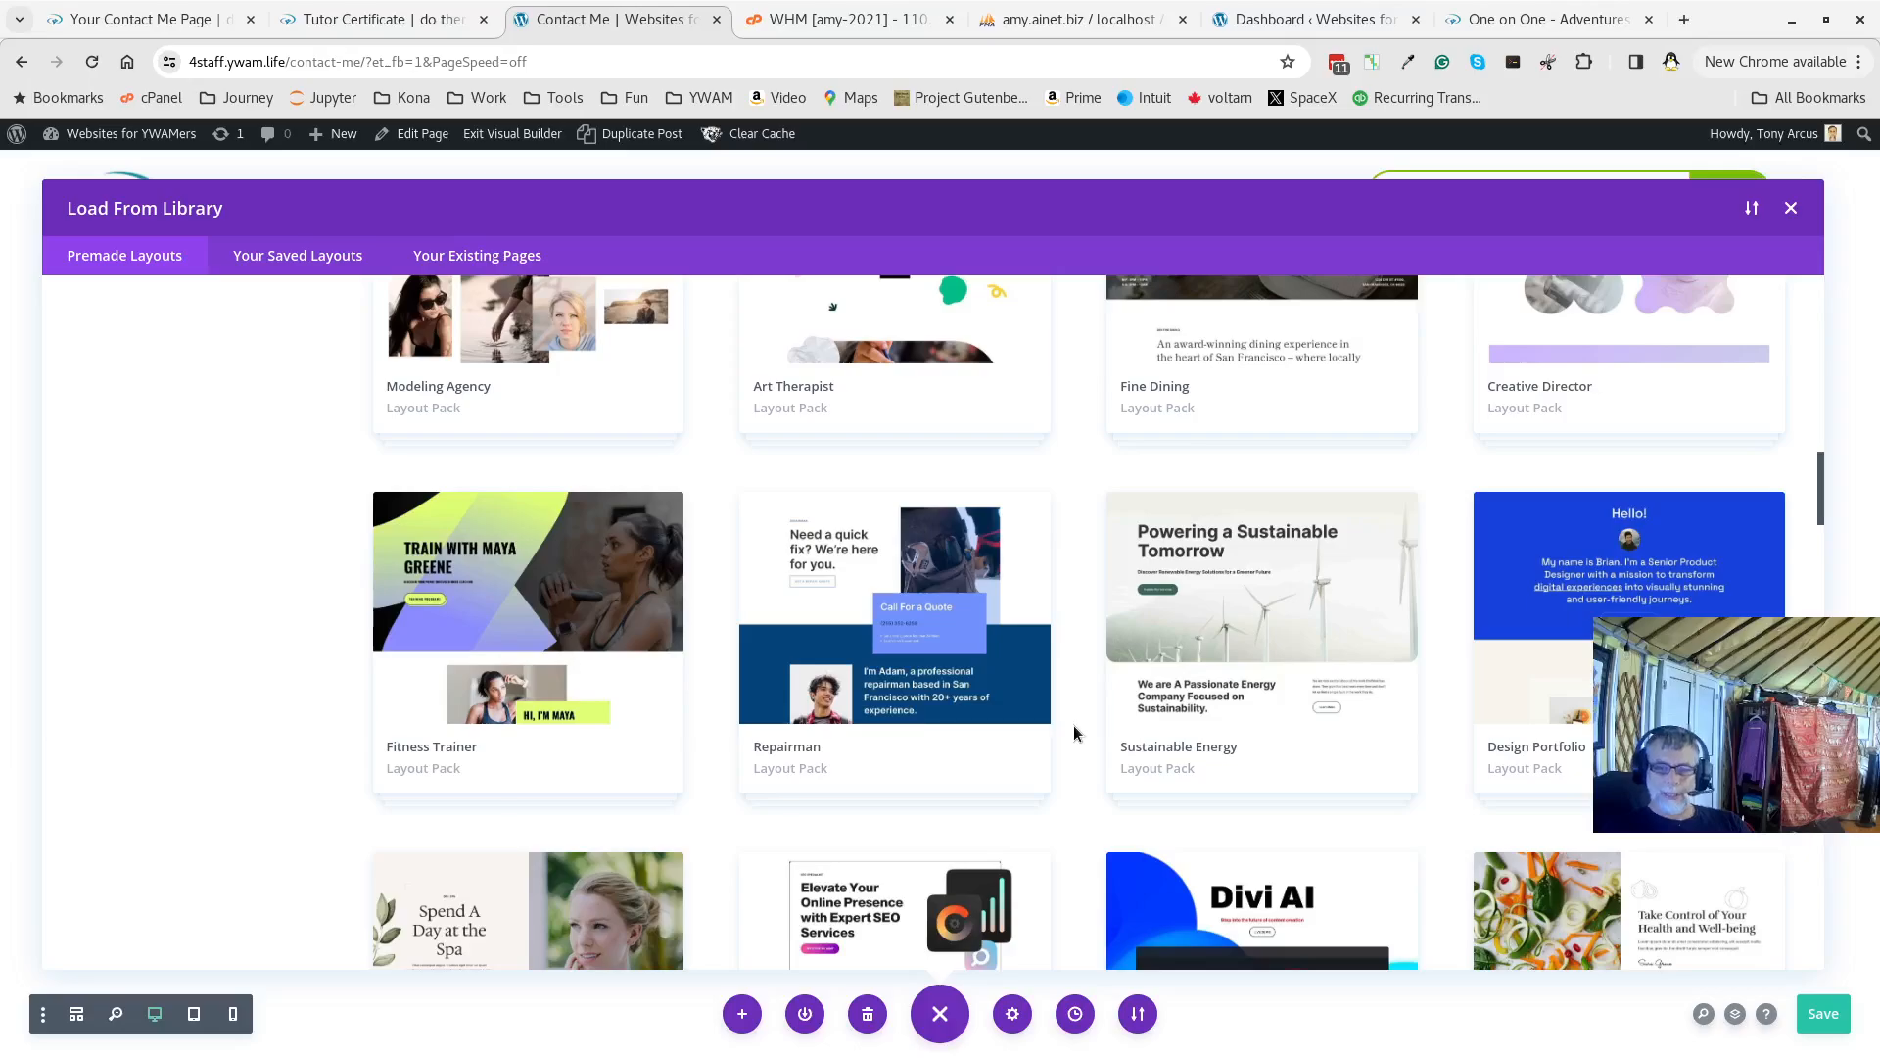
scroll(1073, 725, "down", 10)
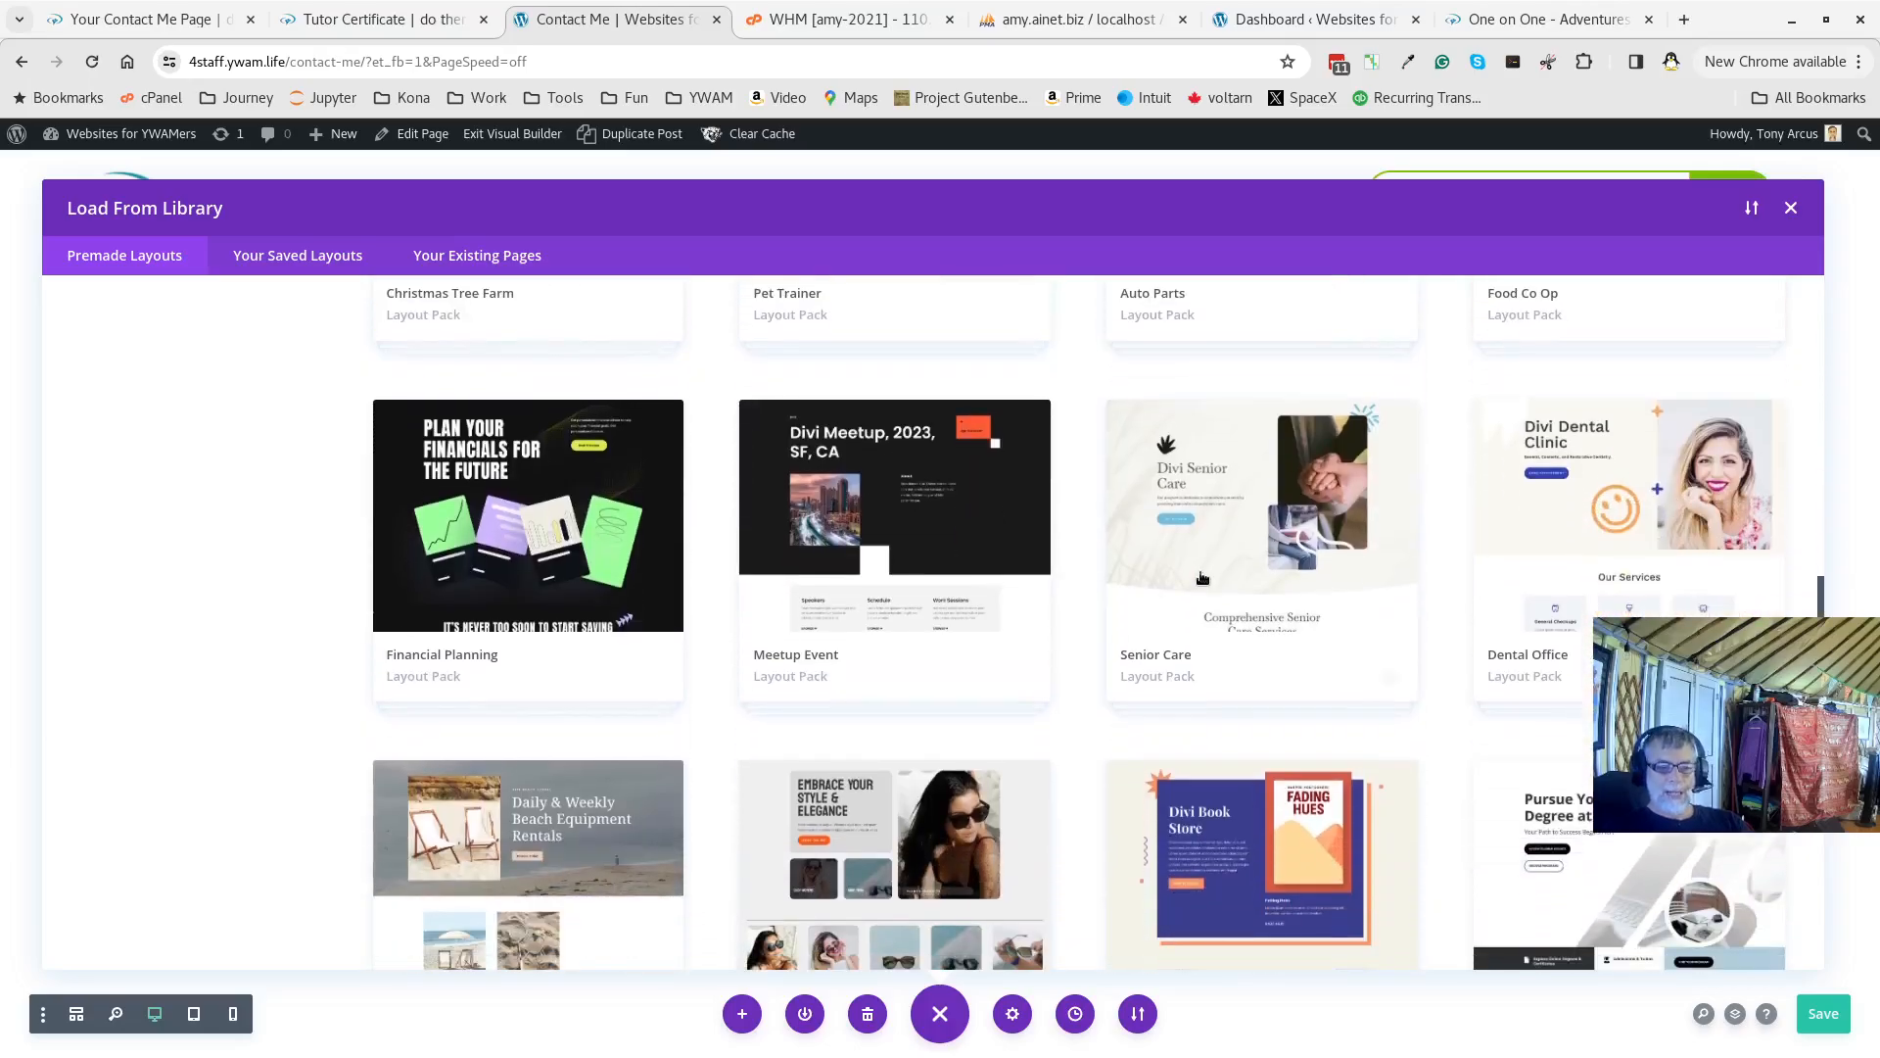
left_click(1202, 578)
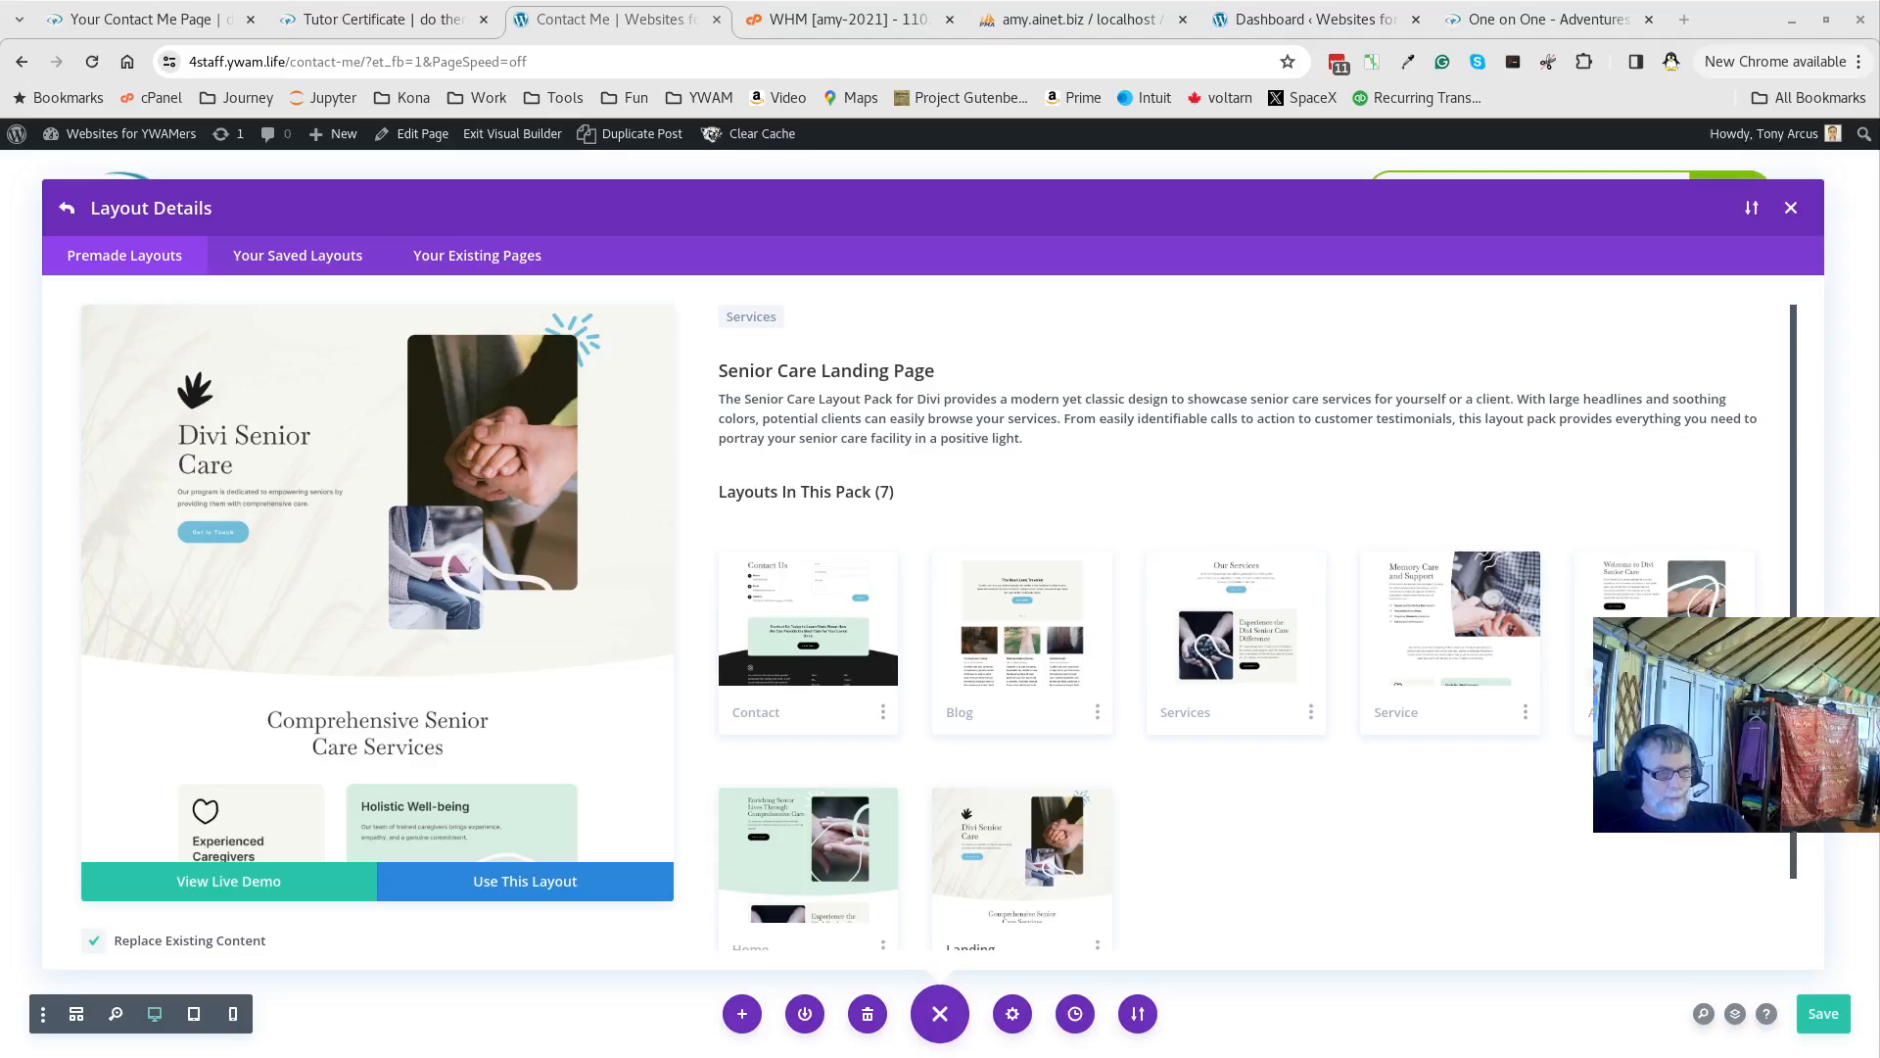
left_click(66, 208)
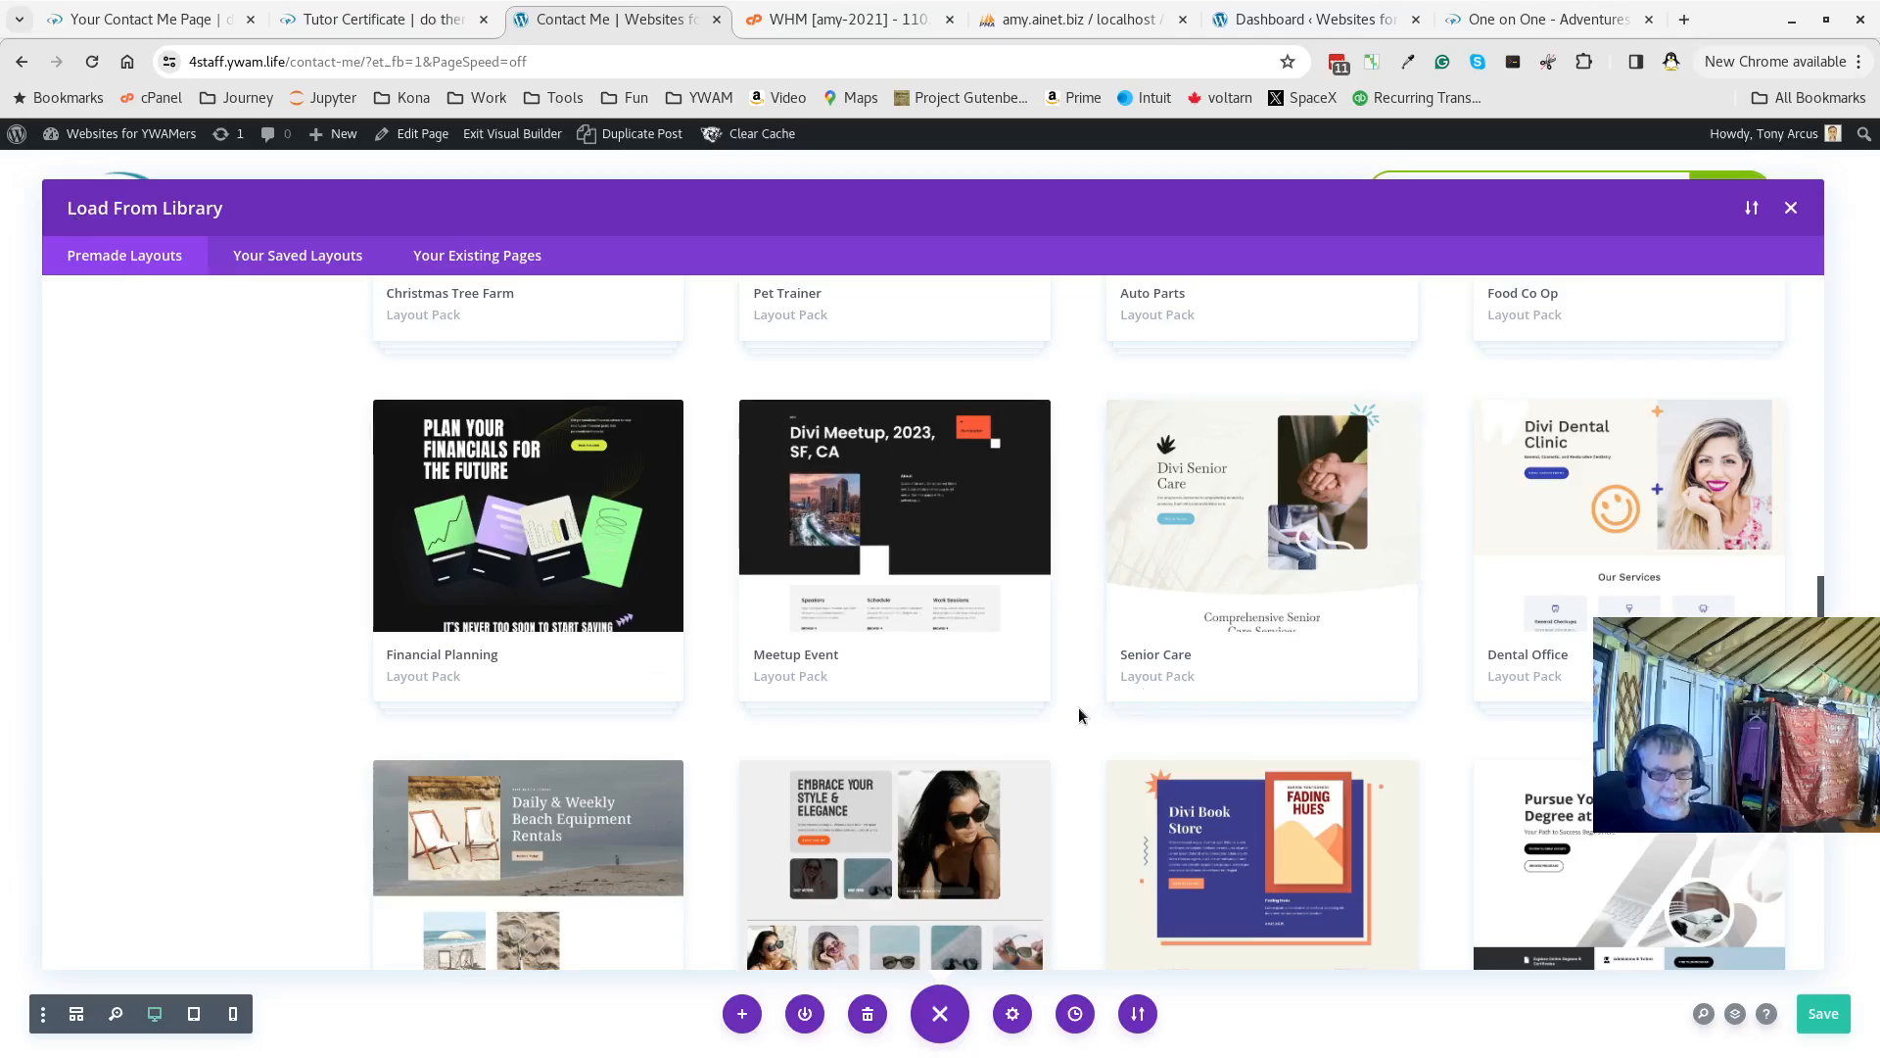
scroll(1077, 709, "down", 7)
scroll(1078, 703, "up", 10)
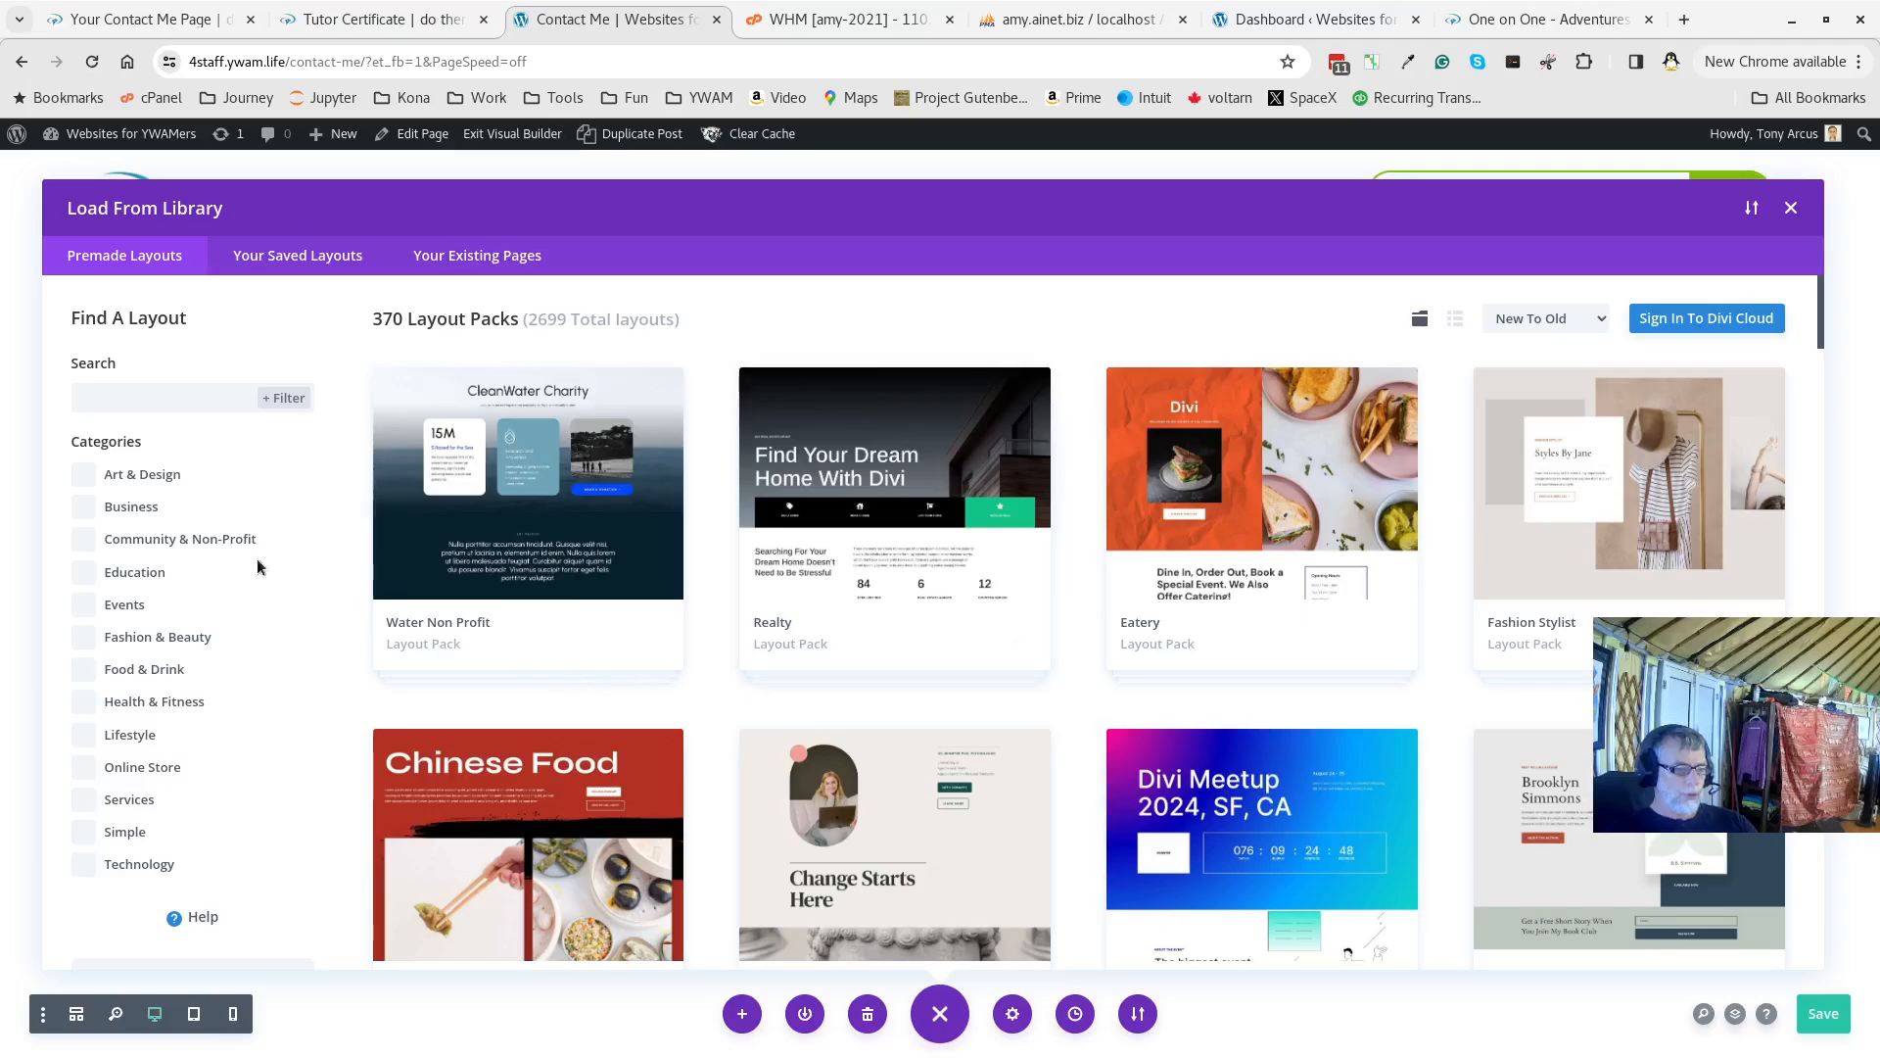
Try a 'go' search in the layout library, then select the term to clear it
left_click(131, 390)
type("golf")
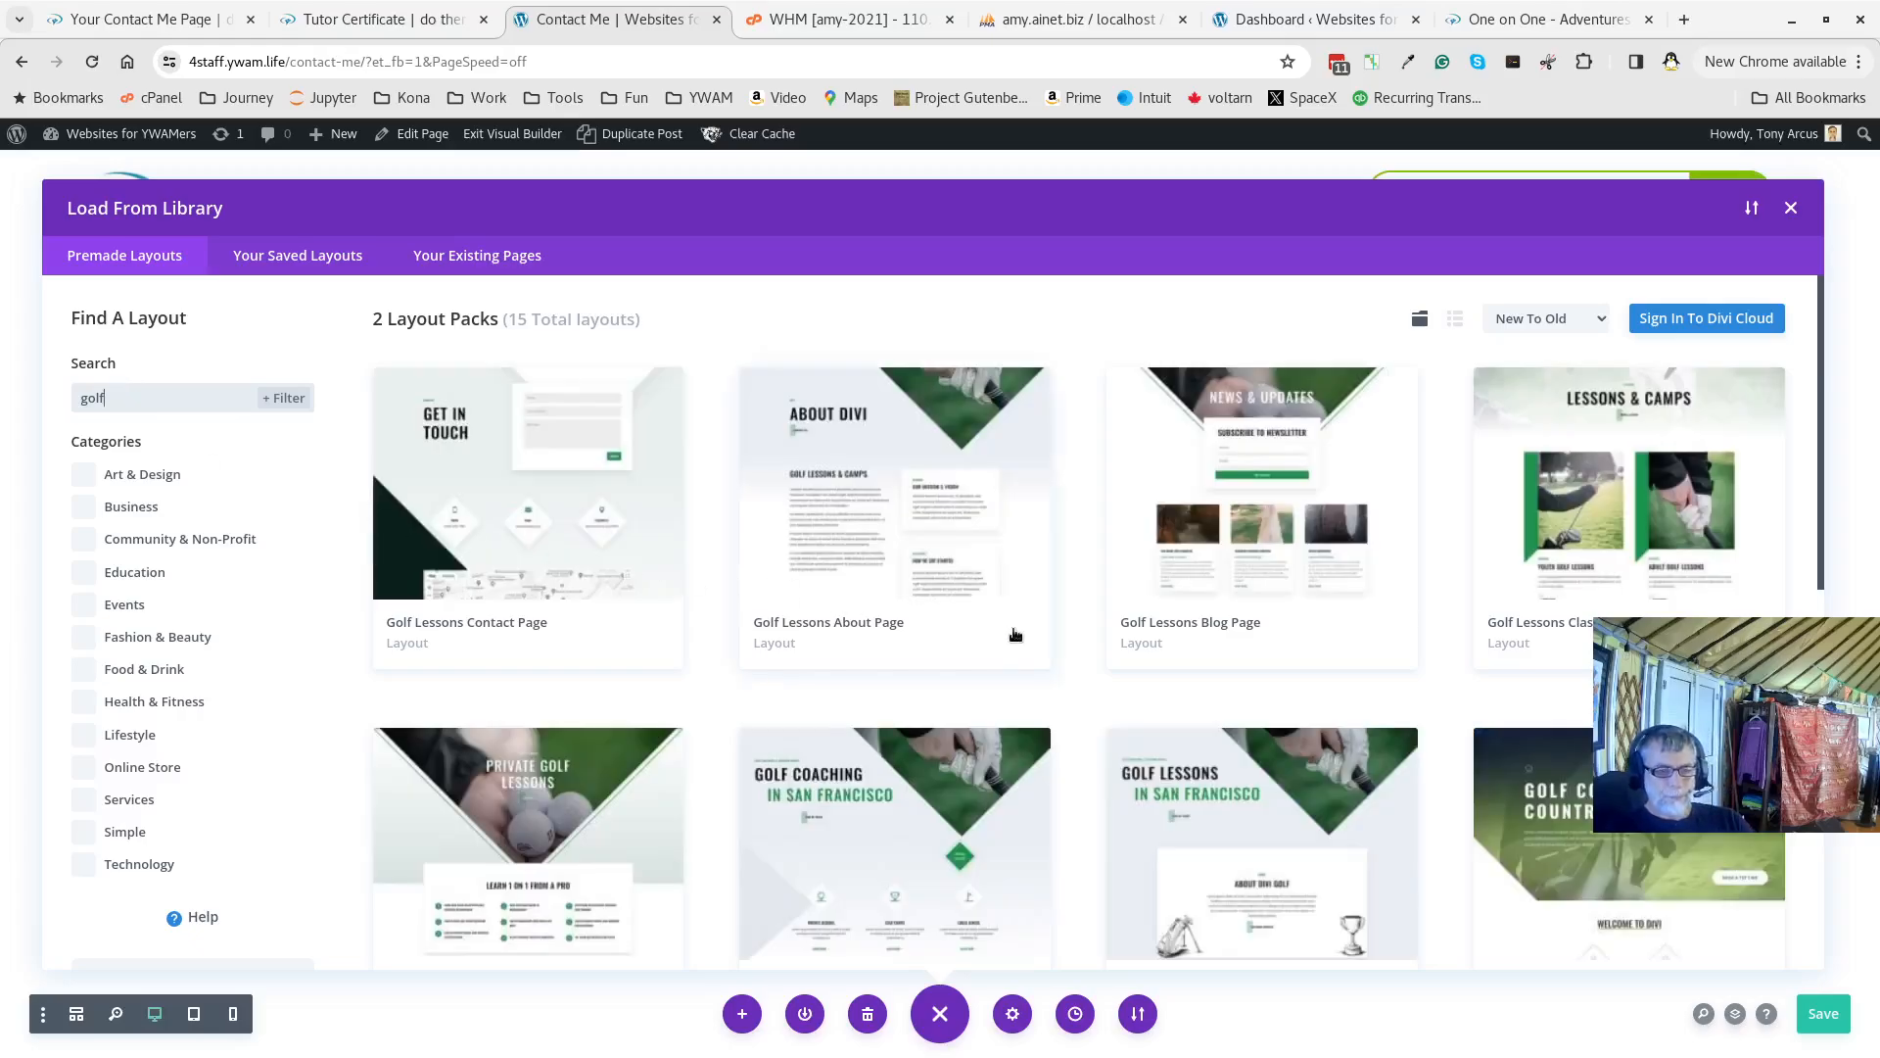
scroll(1099, 698, "down", 7)
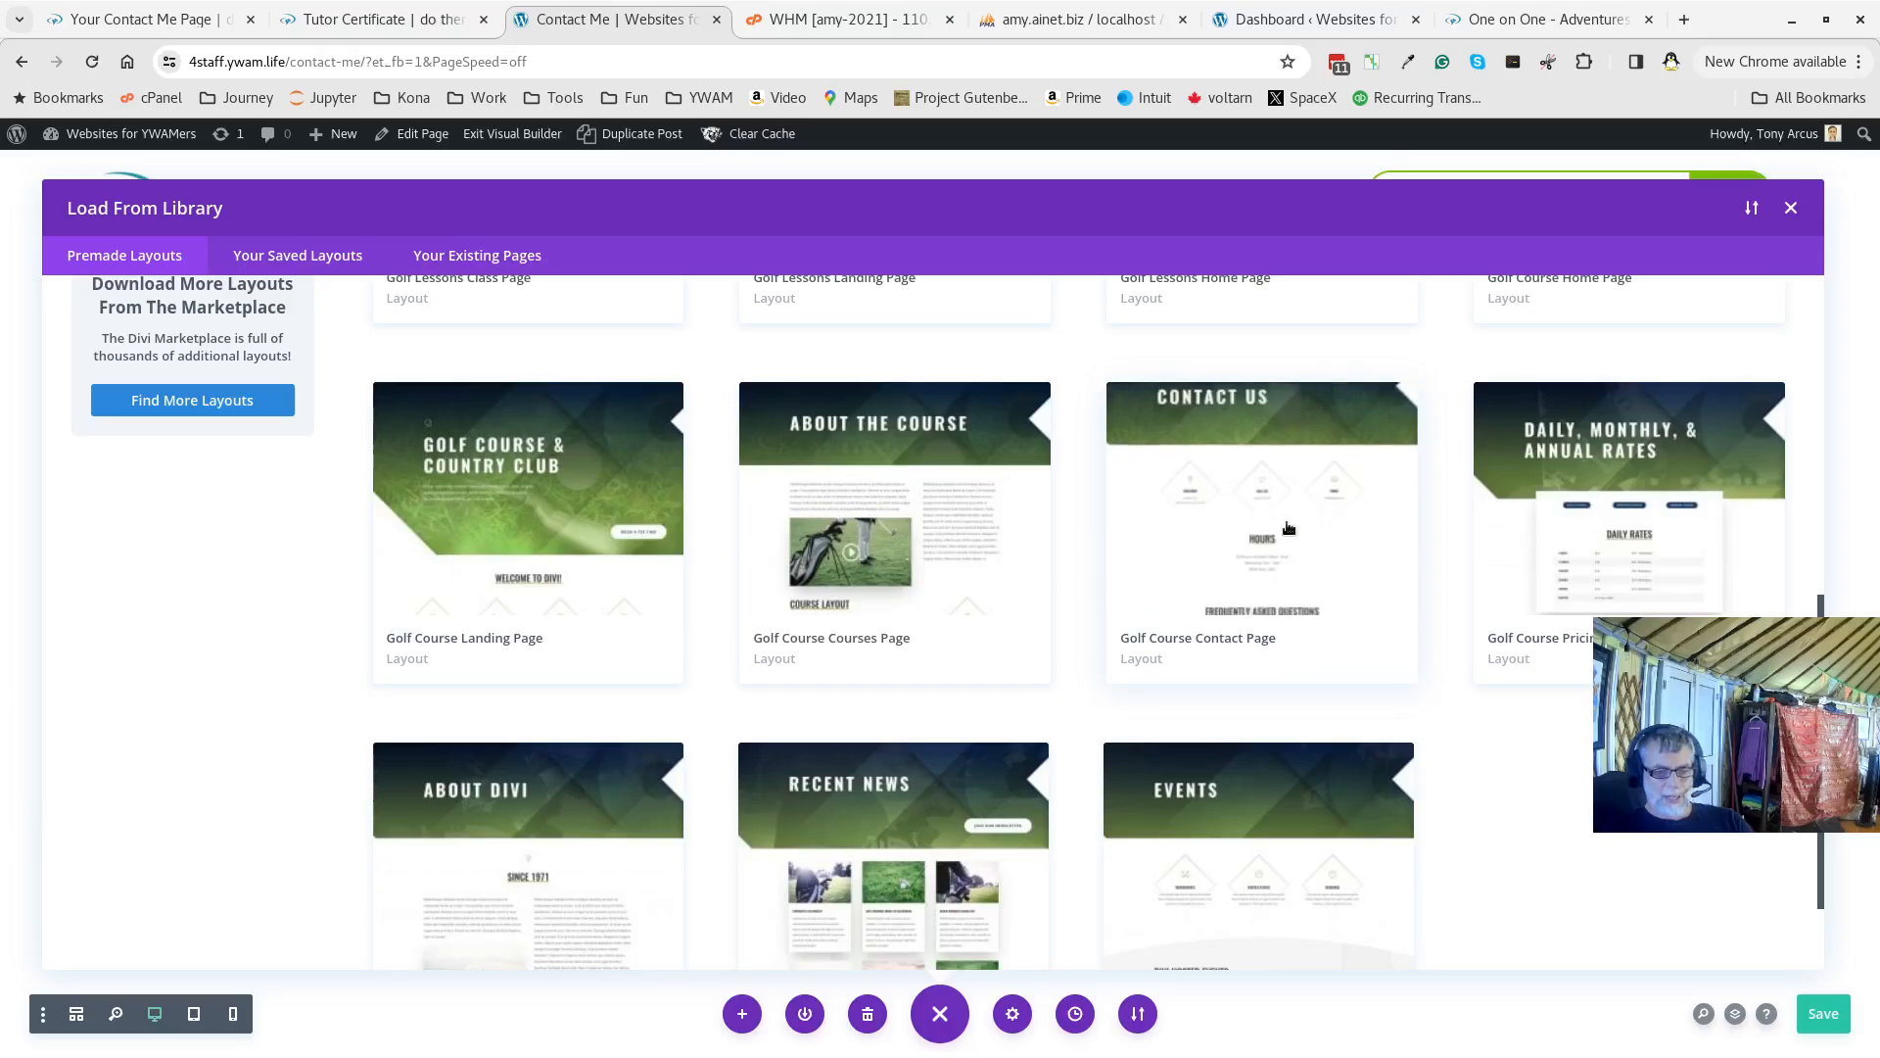
scroll(333, 495, "up", 4)
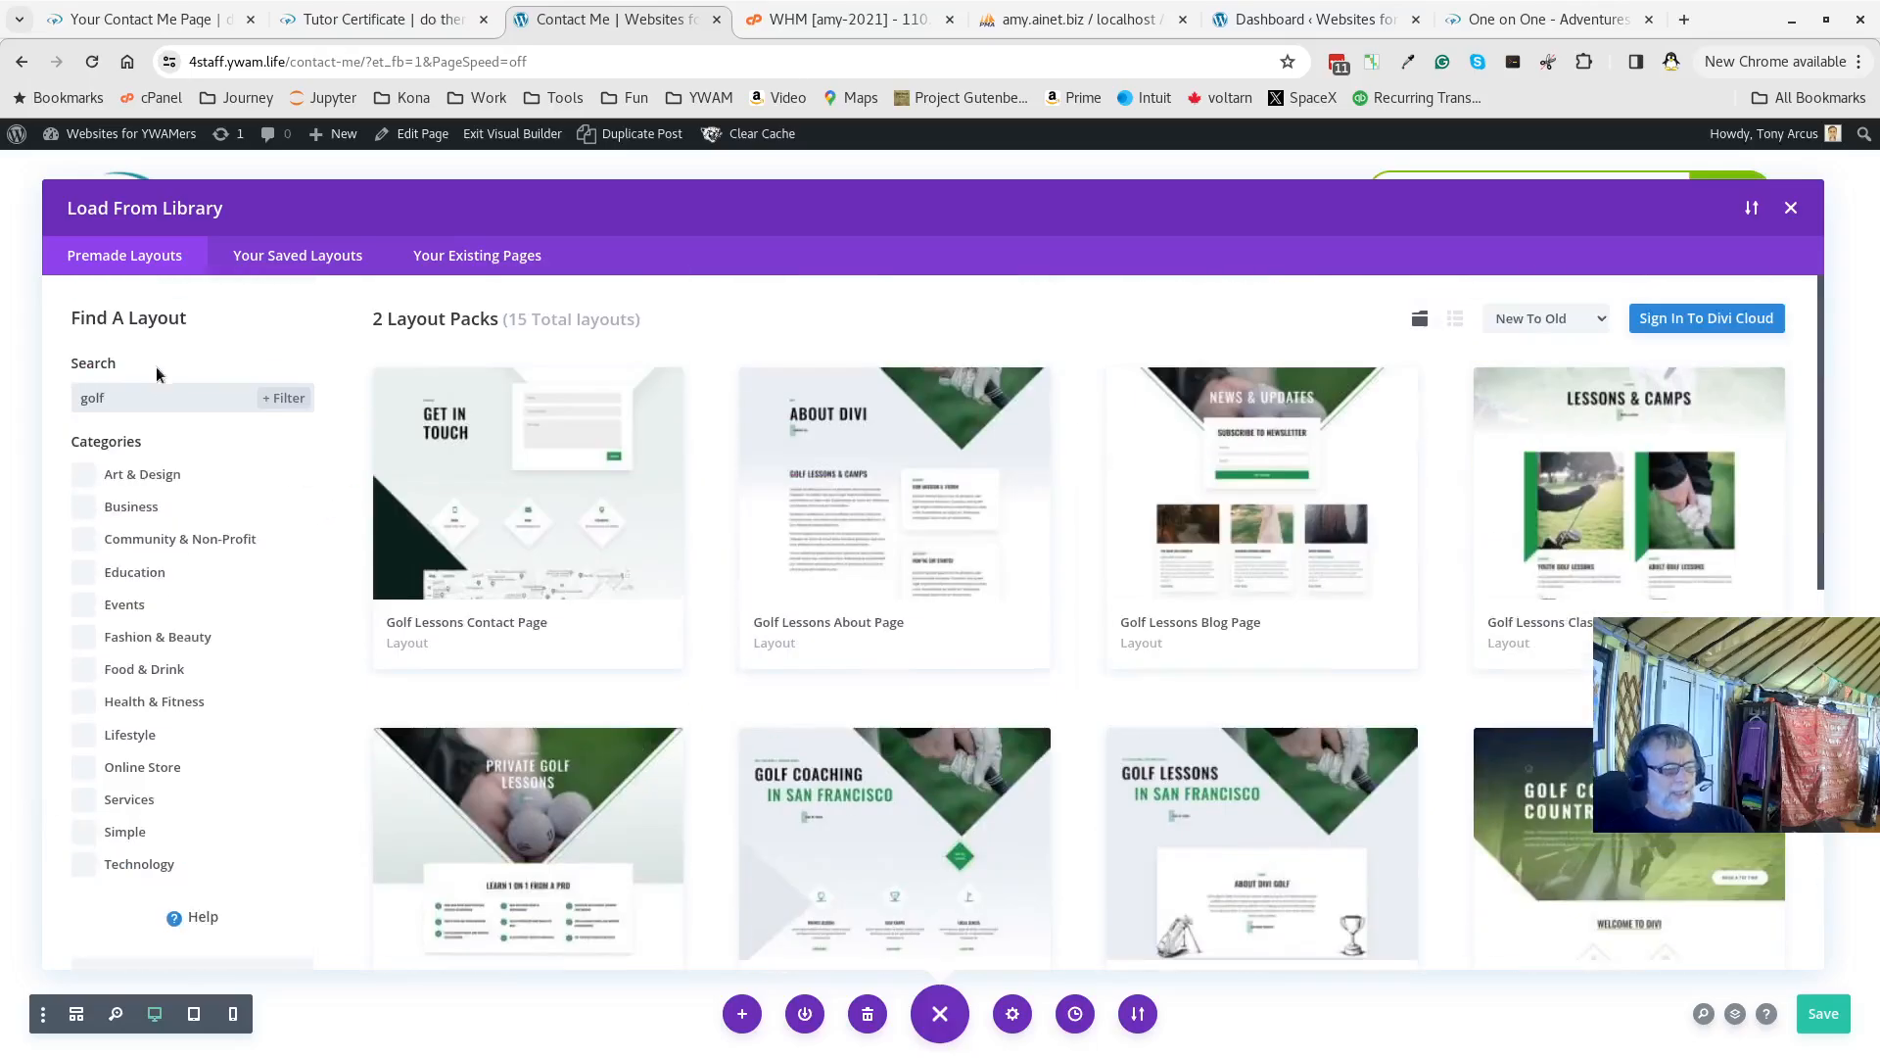
left_click_drag(130, 397, 51, 370)
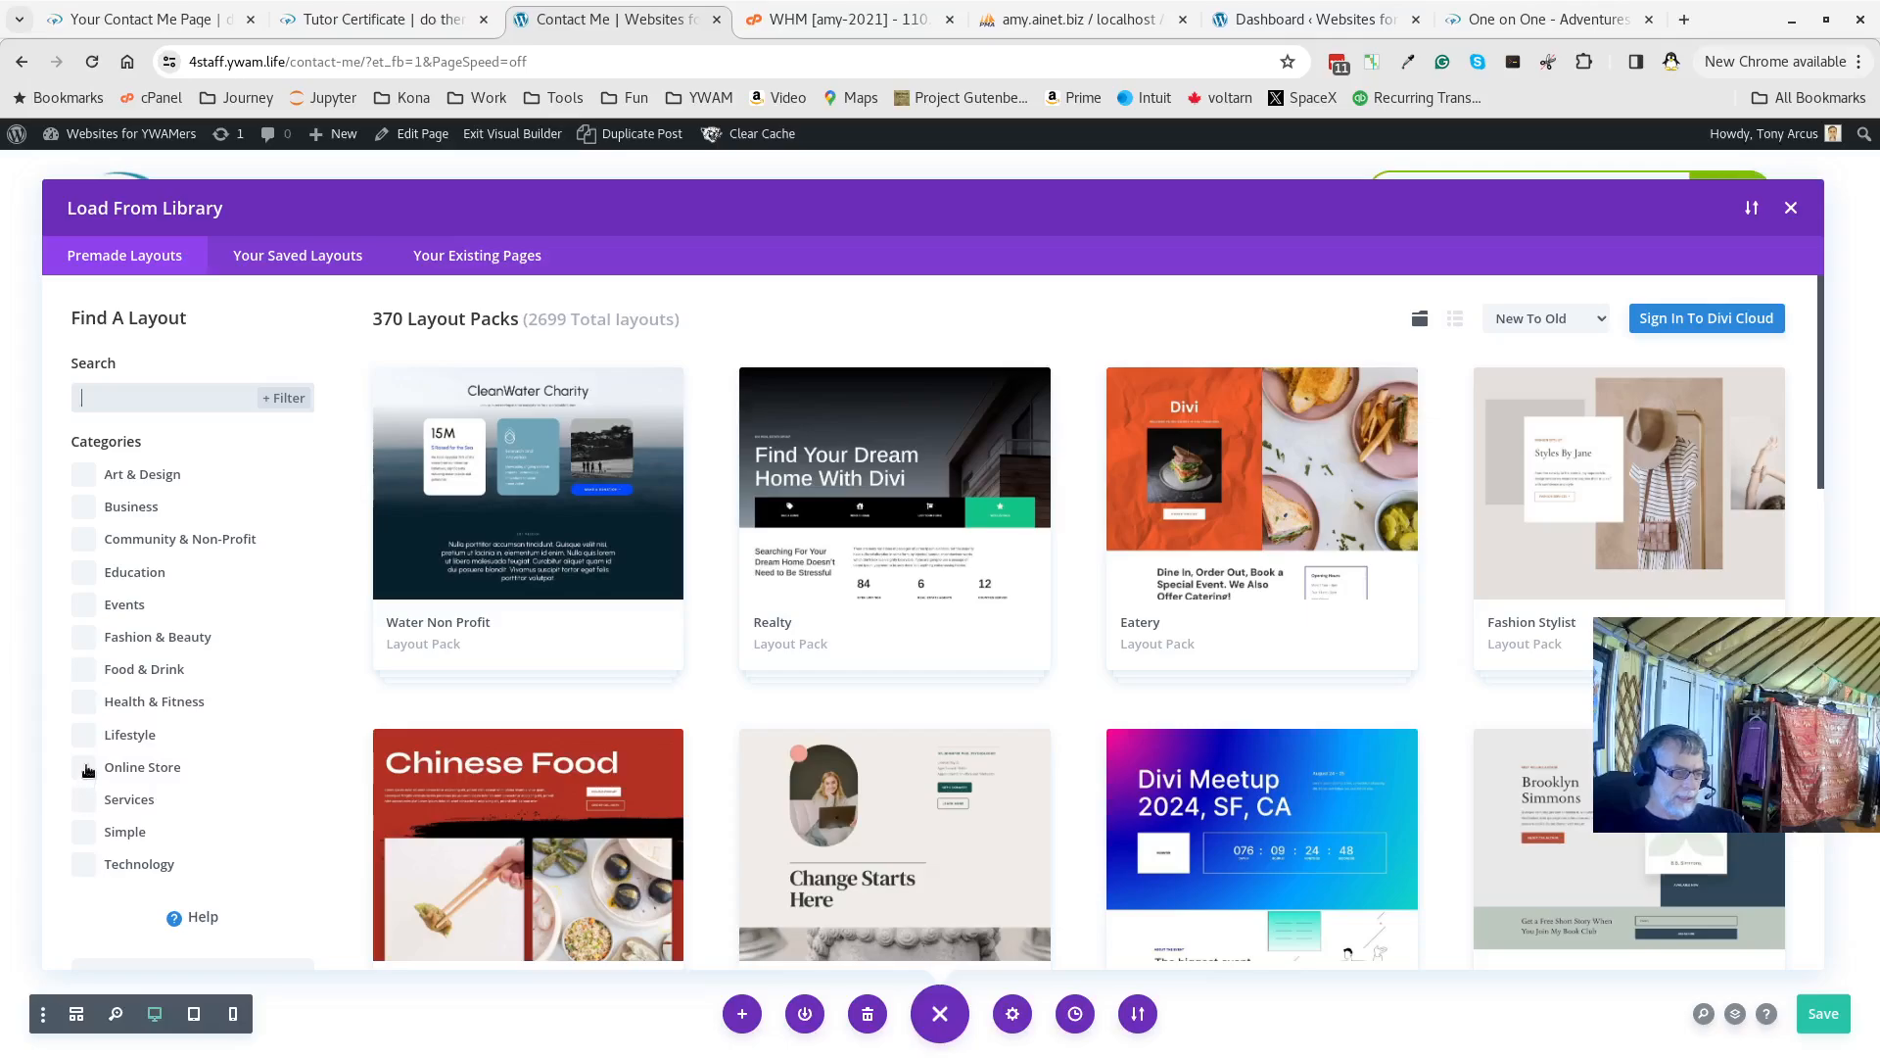
Filter packs to the Lifestyle category and open the Influencer layout pack
left_click(123, 732)
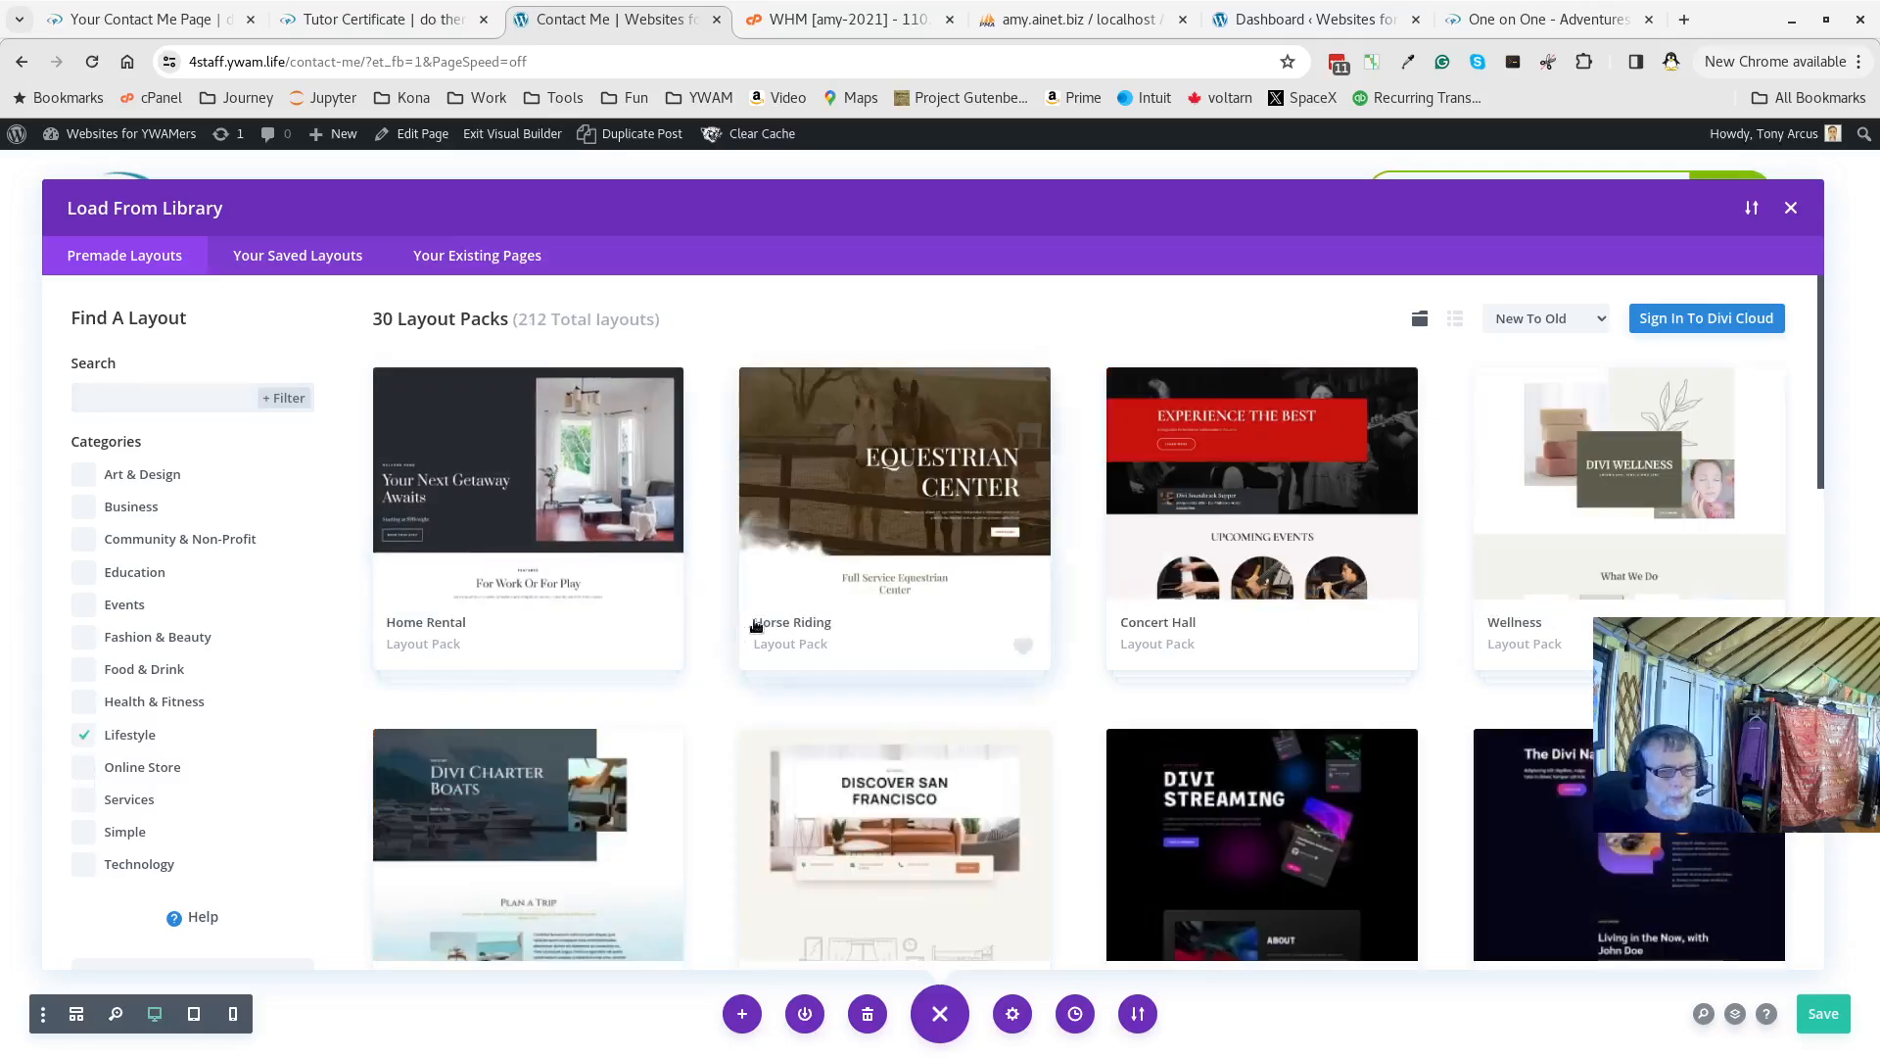
scroll(752, 666, "down", 3)
scroll(752, 688, "down", 2)
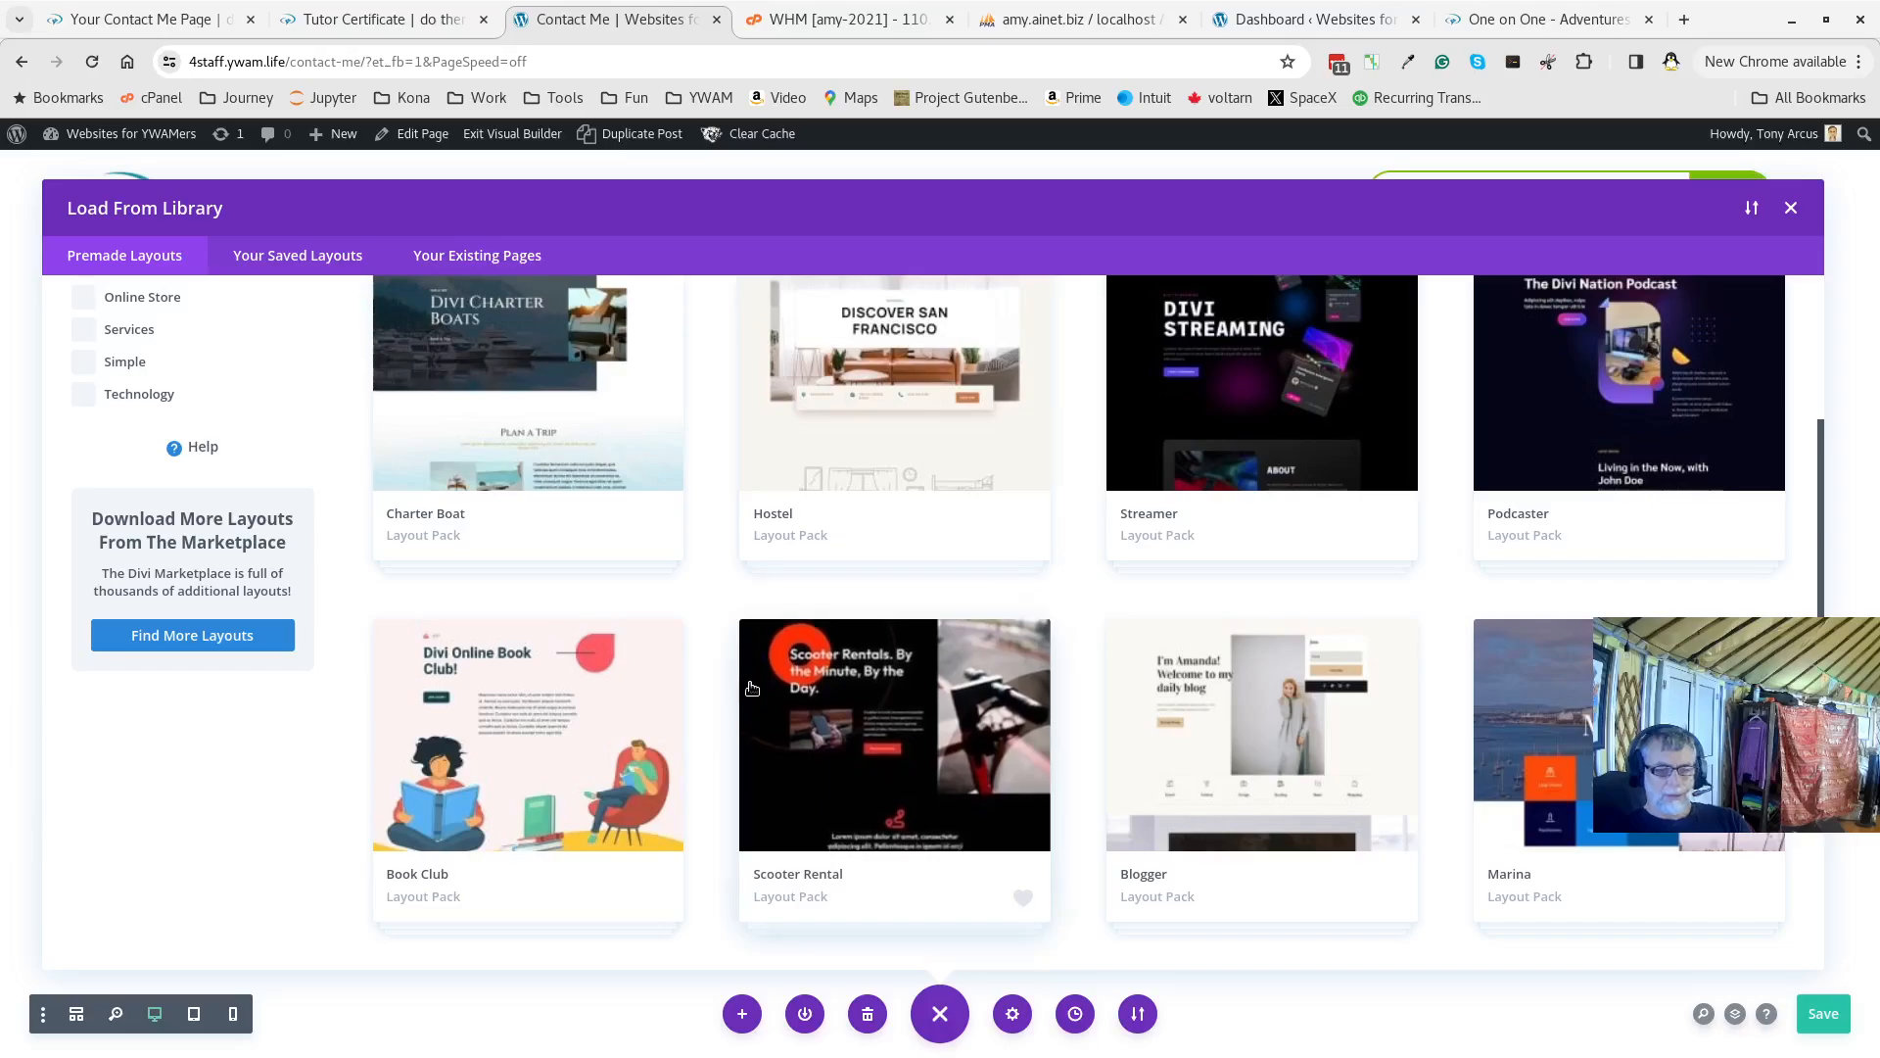
scroll(752, 689, "down", 3)
scroll(752, 688, "down", 2)
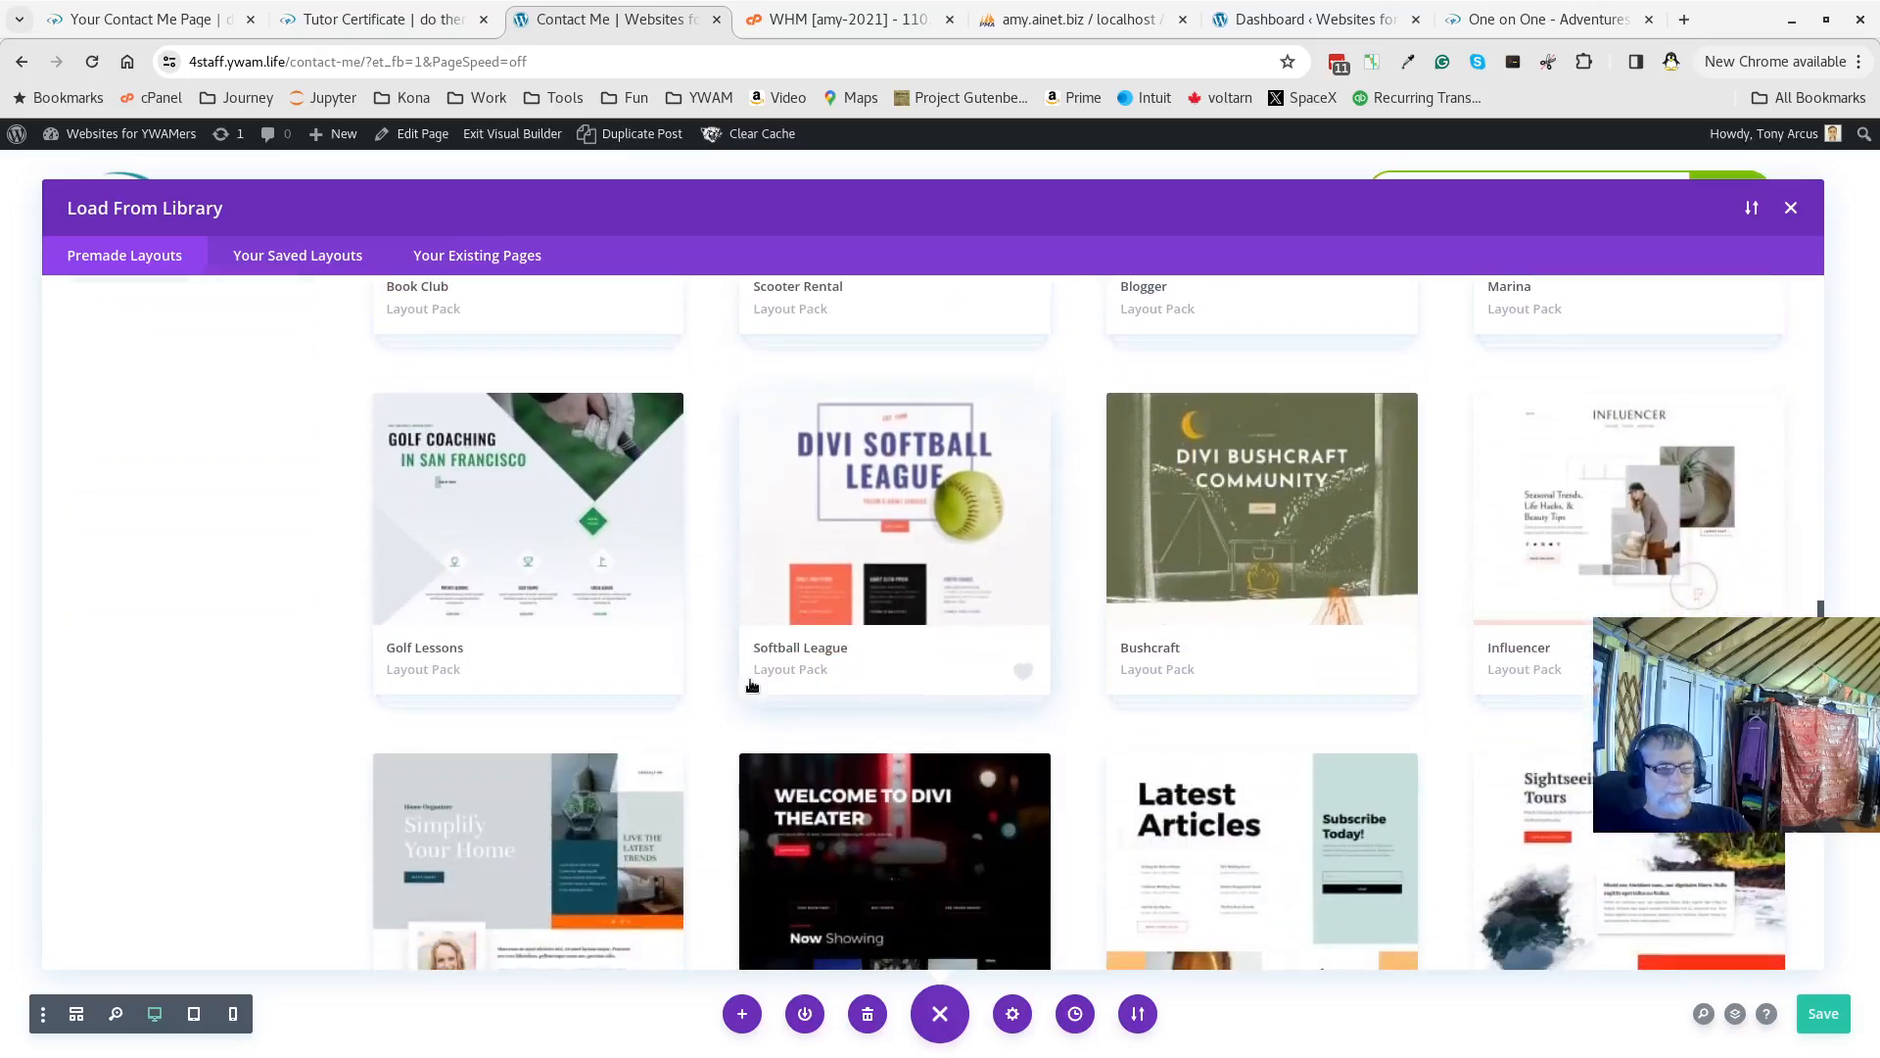
scroll(732, 666, "down", 7)
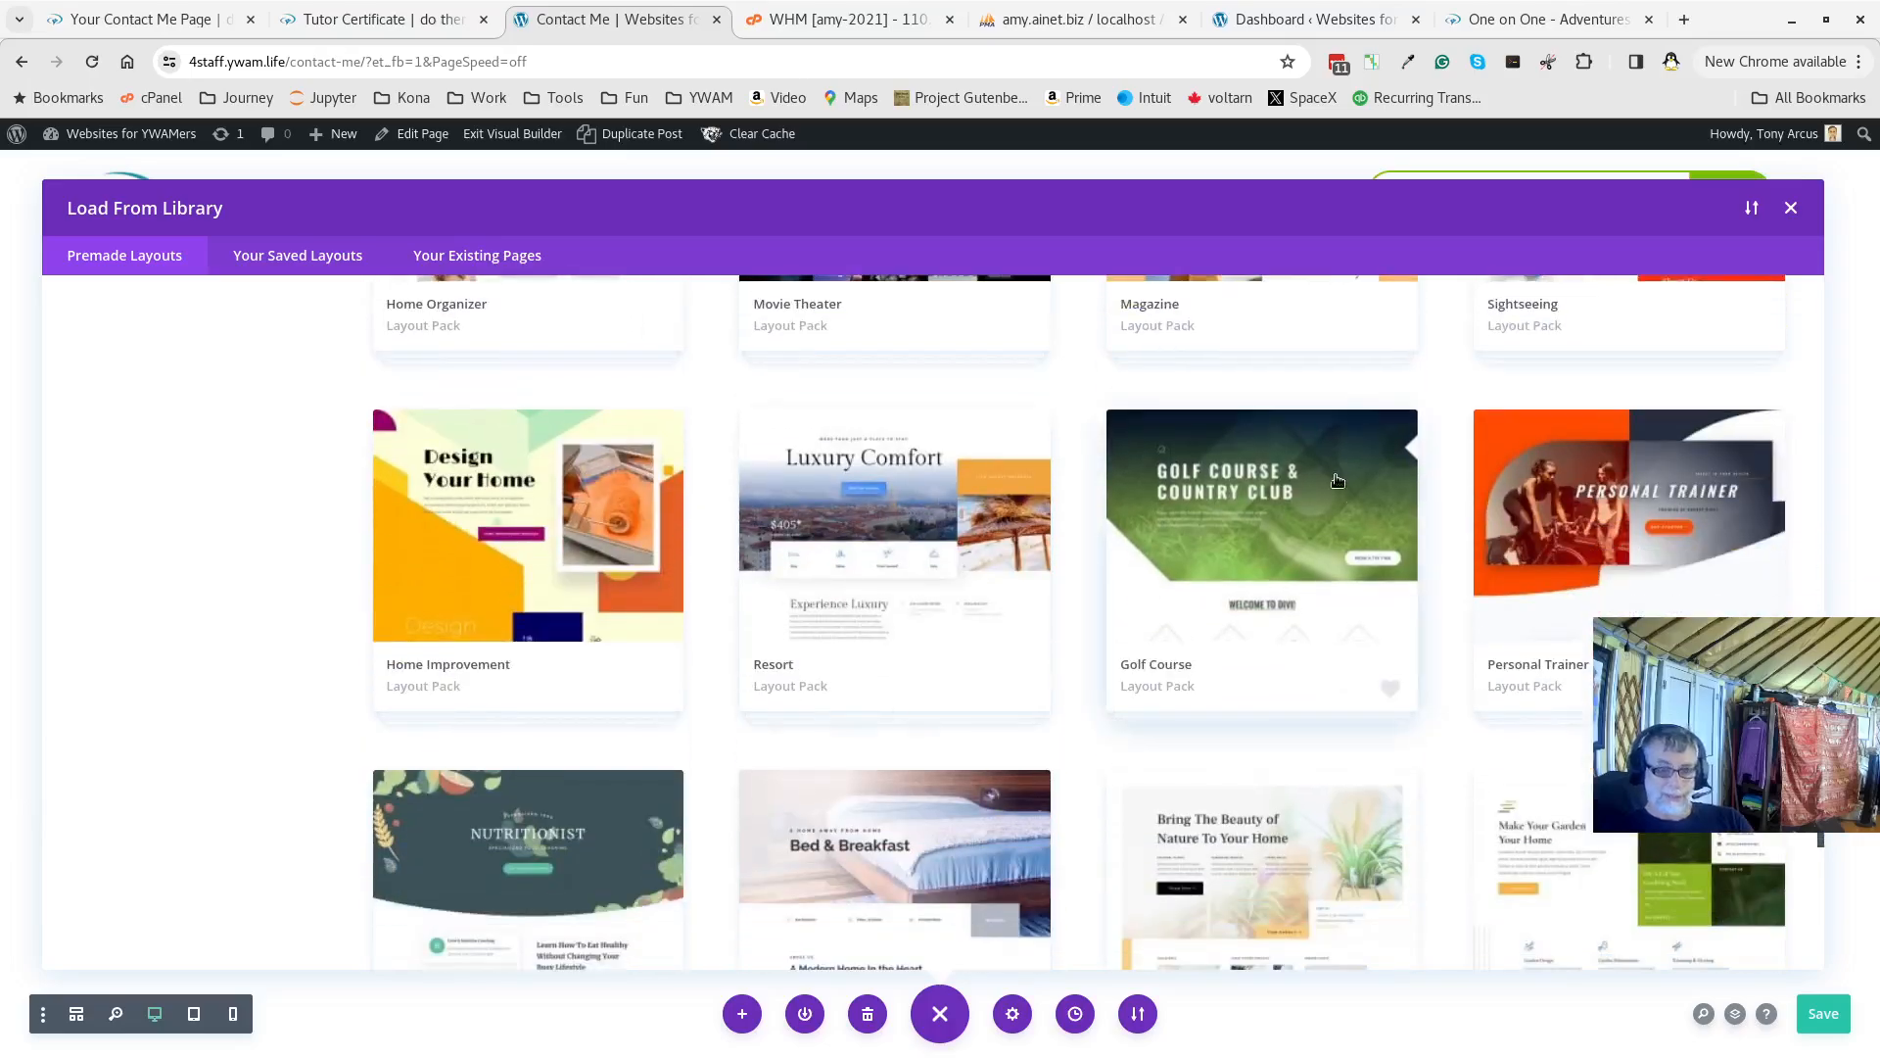
scroll(1062, 785, "down", 5)
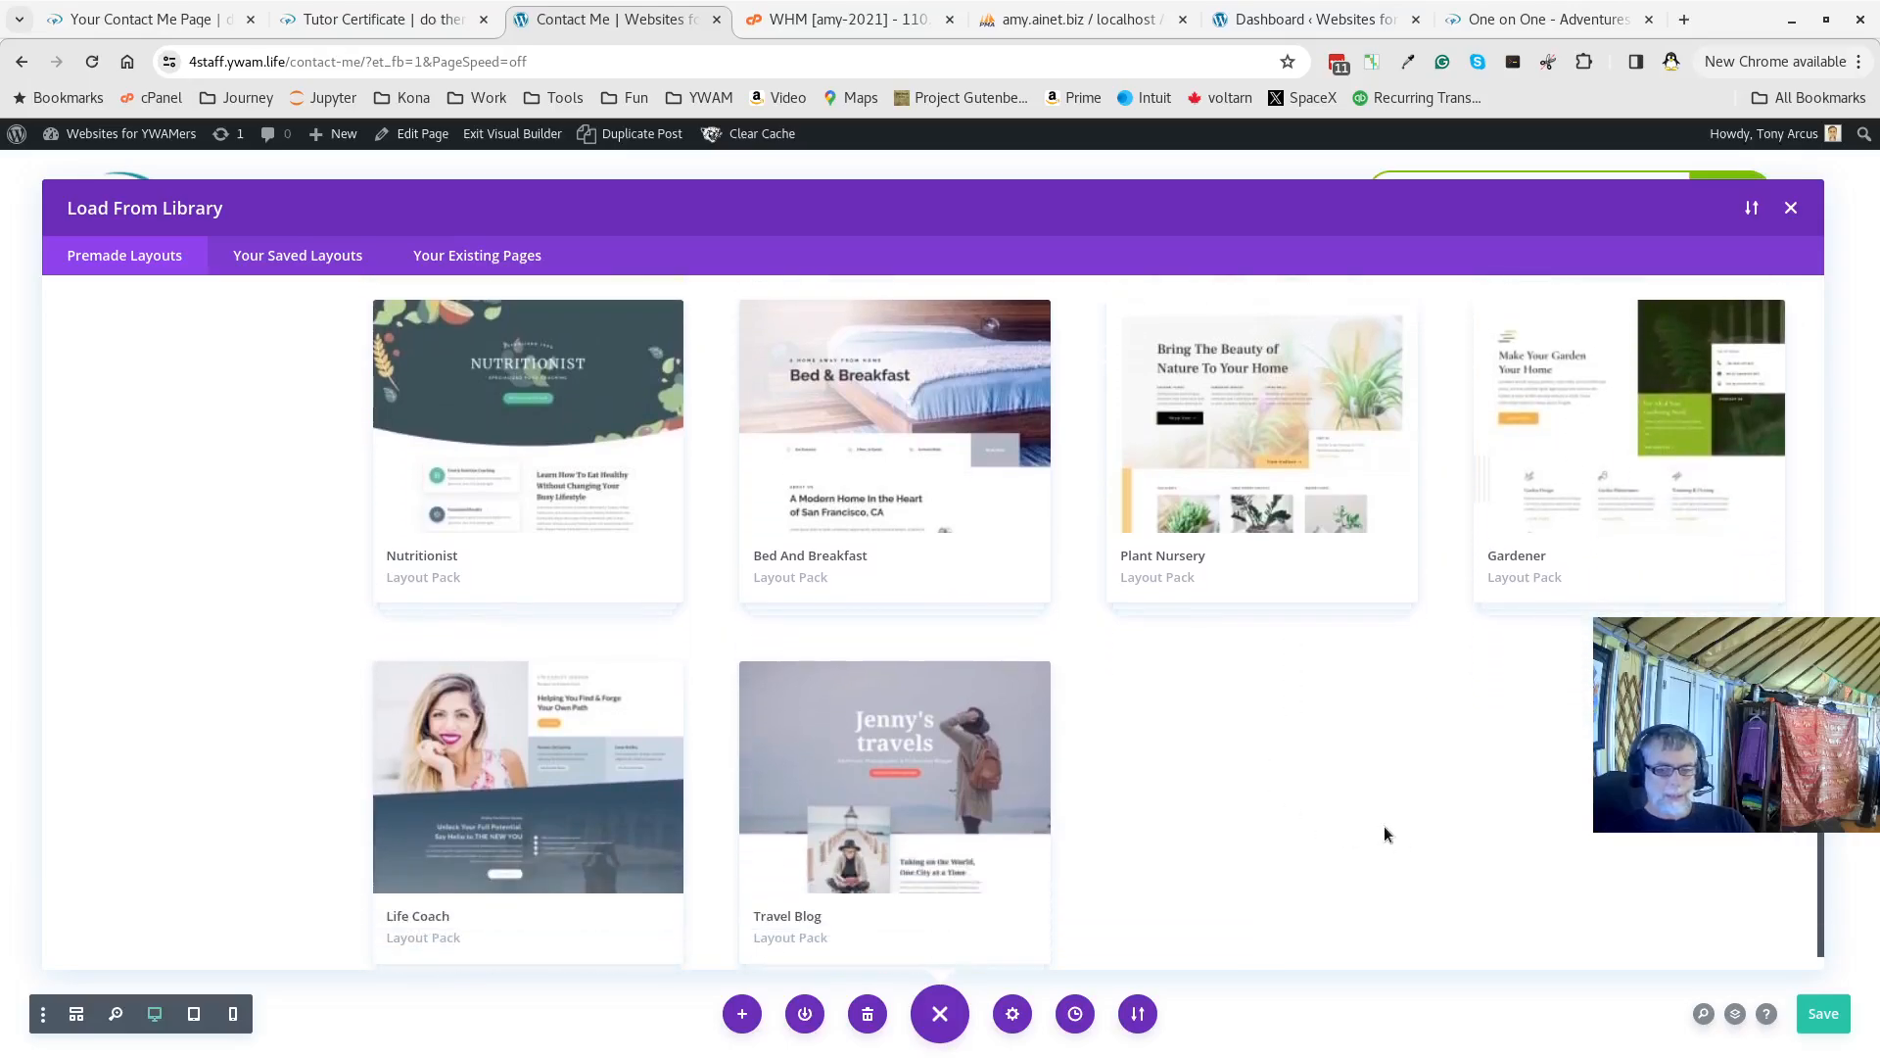
scroll(1260, 742, "up", 9)
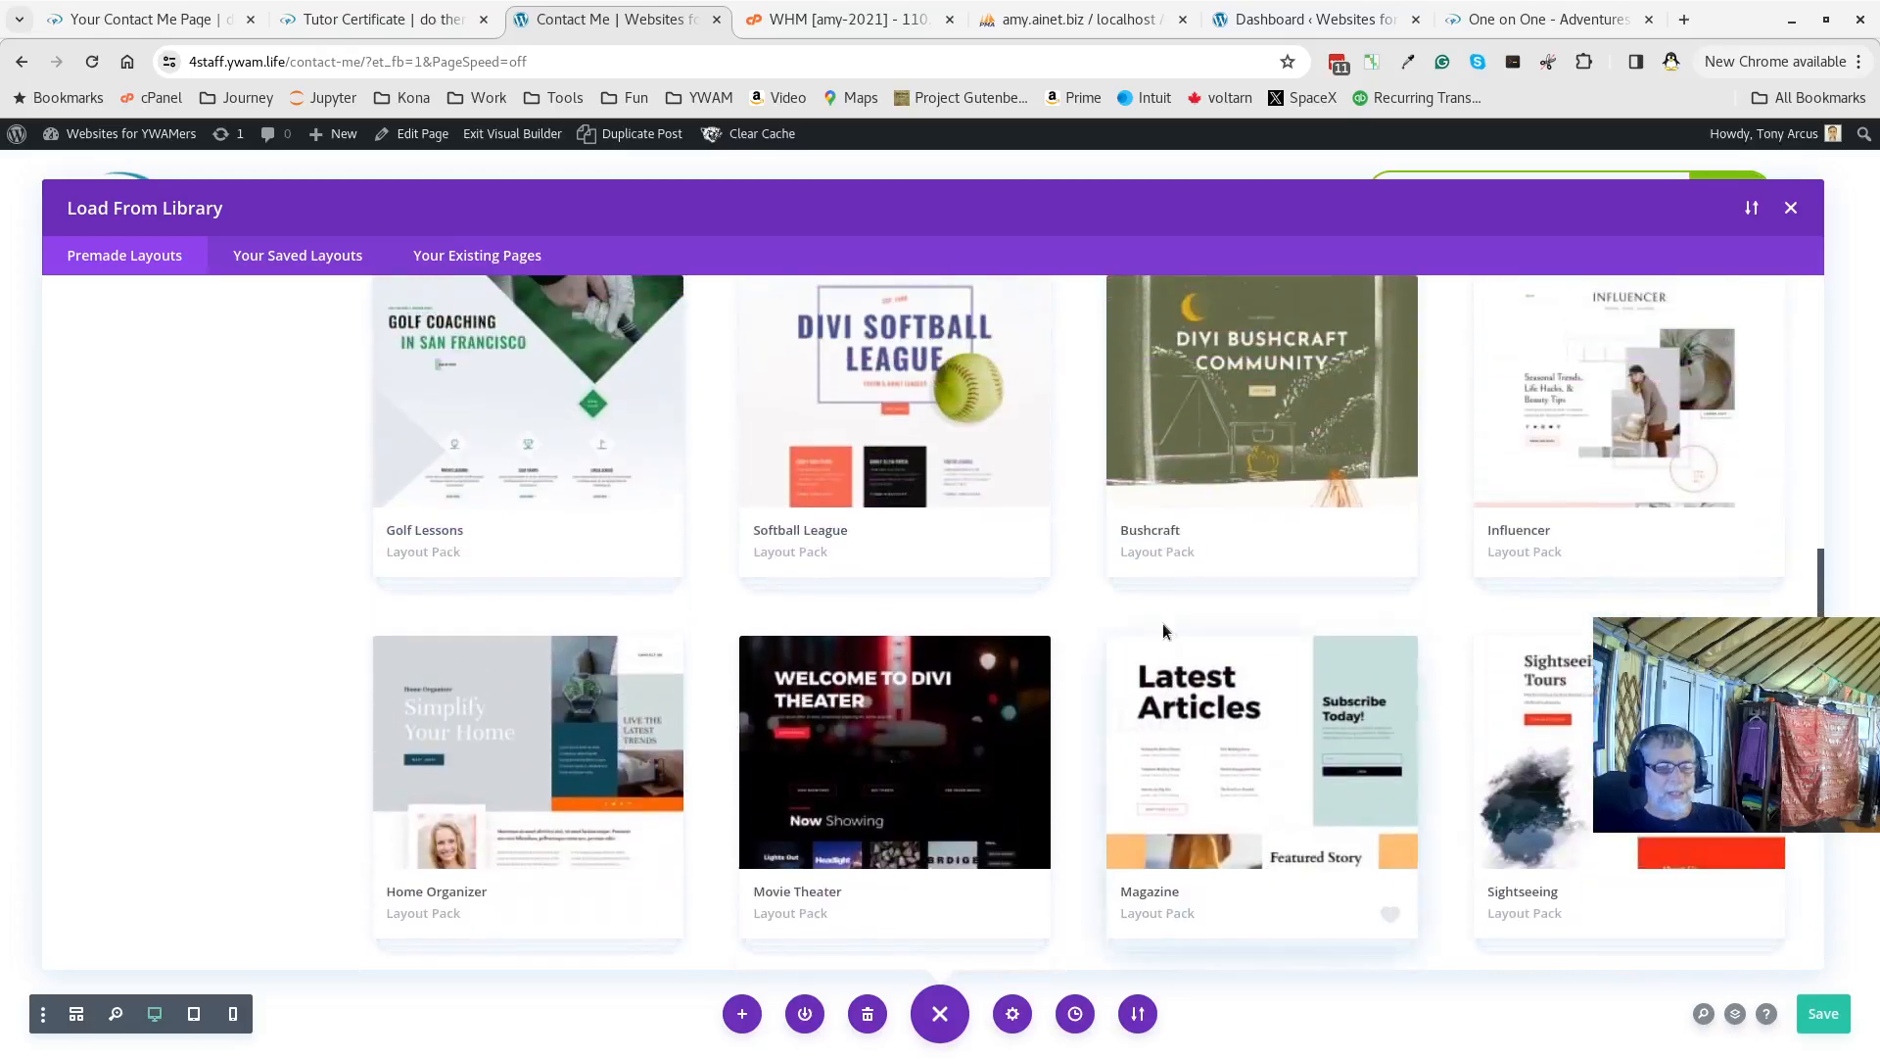
scroll(1136, 607, "up", 2)
scroll(1136, 607, "down", 1)
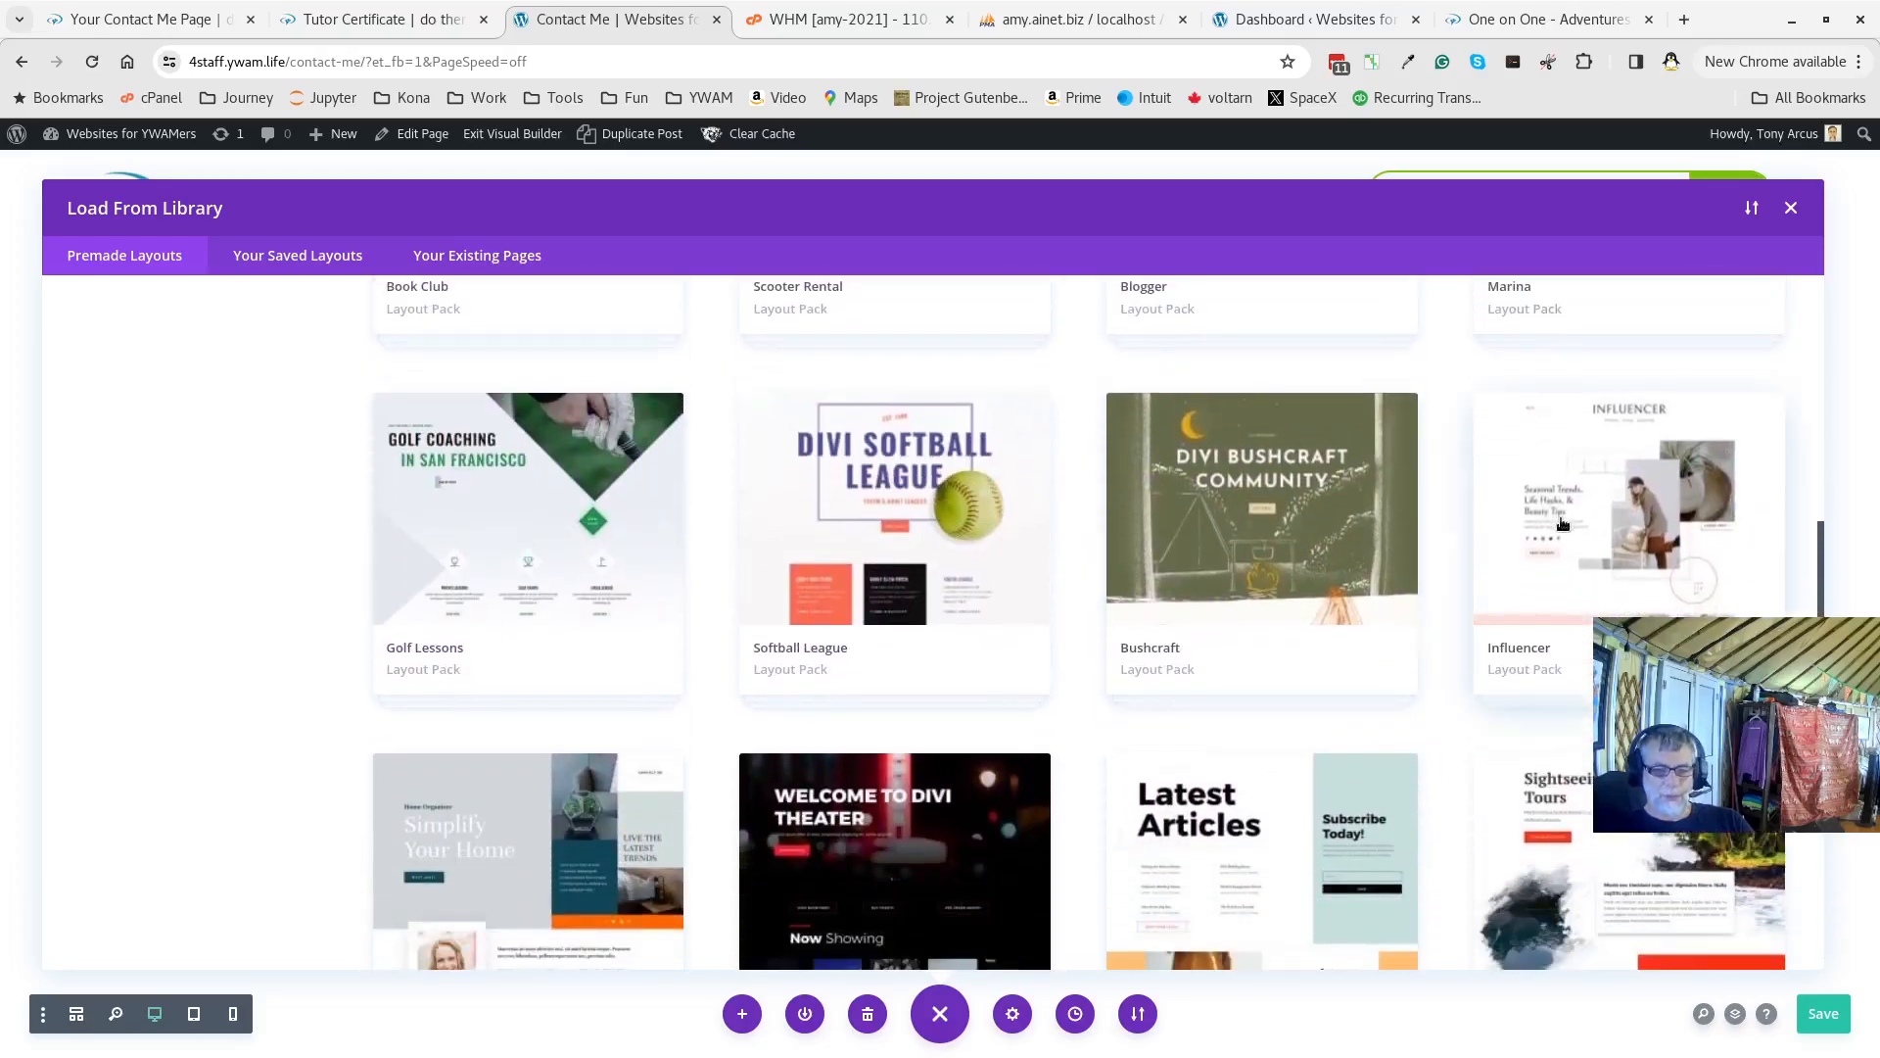
left_click(1561, 519)
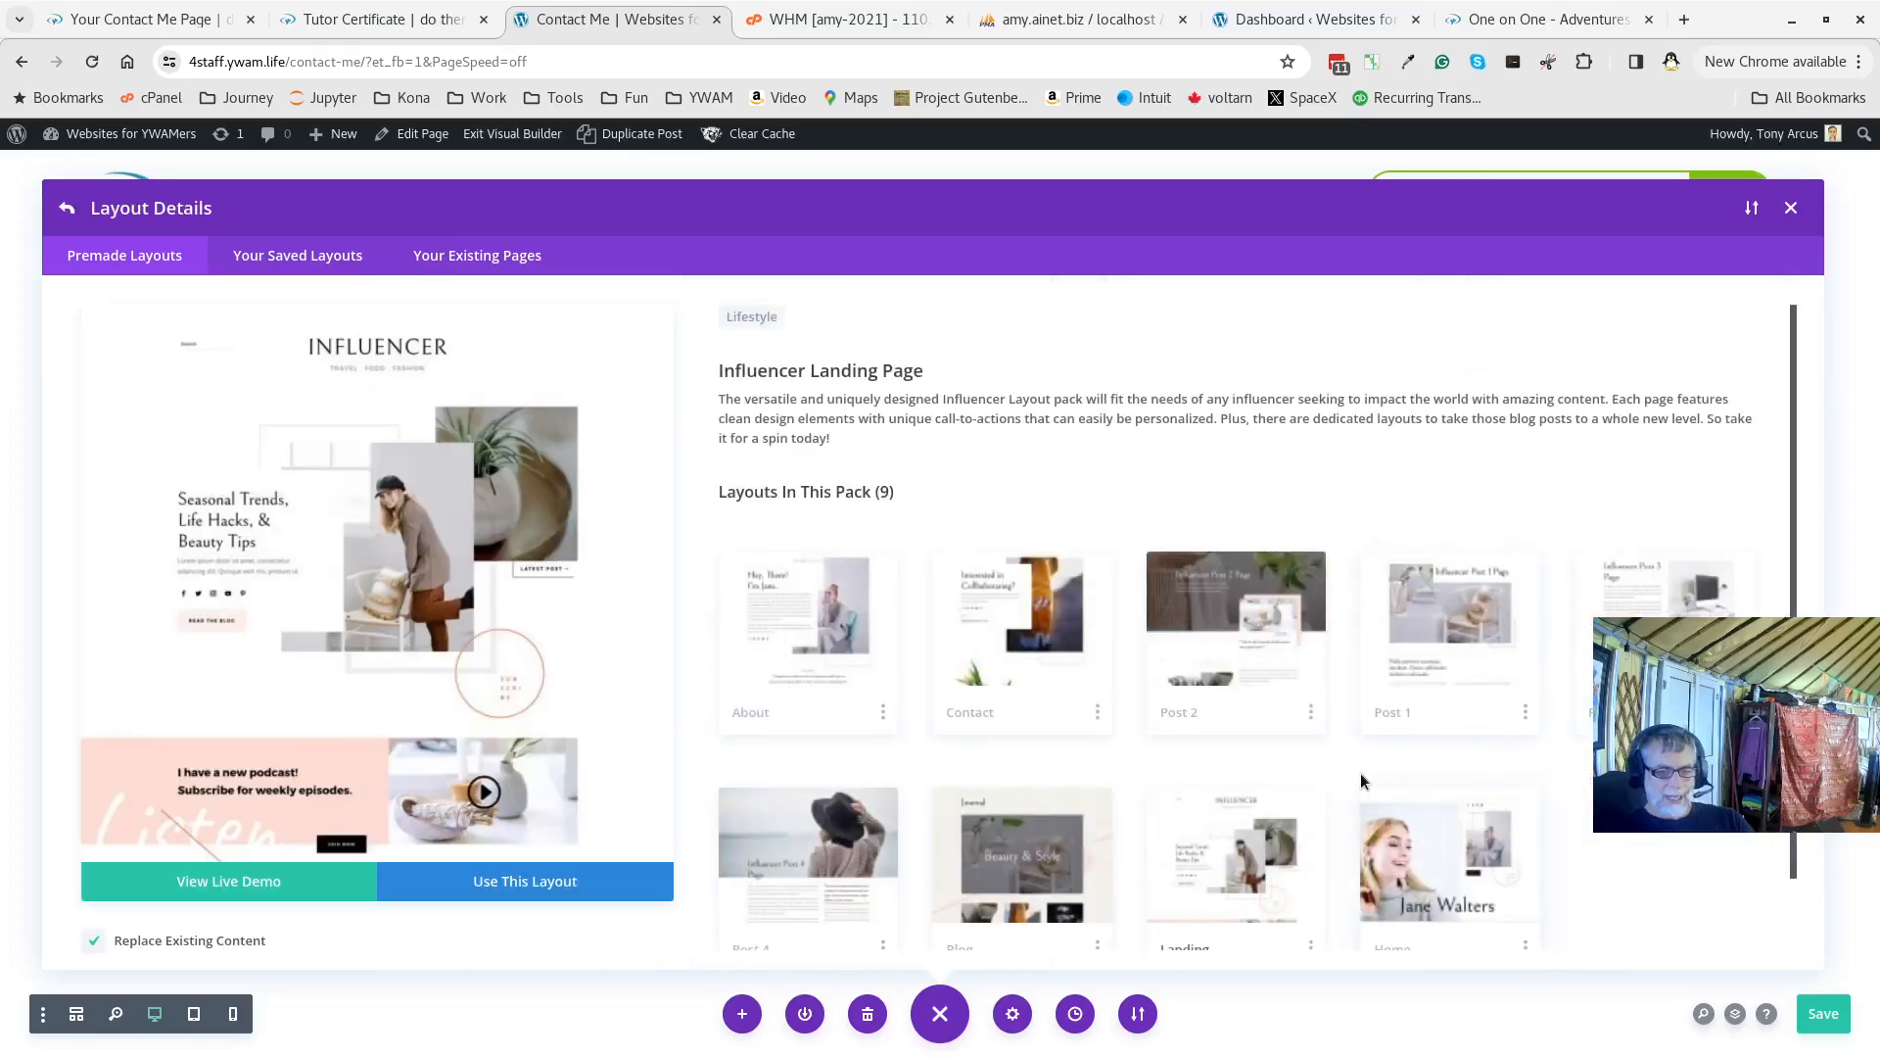
Apply the Influencer pack's Contact layout, replacing the existing page content
scroll(1360, 773, "down", 1)
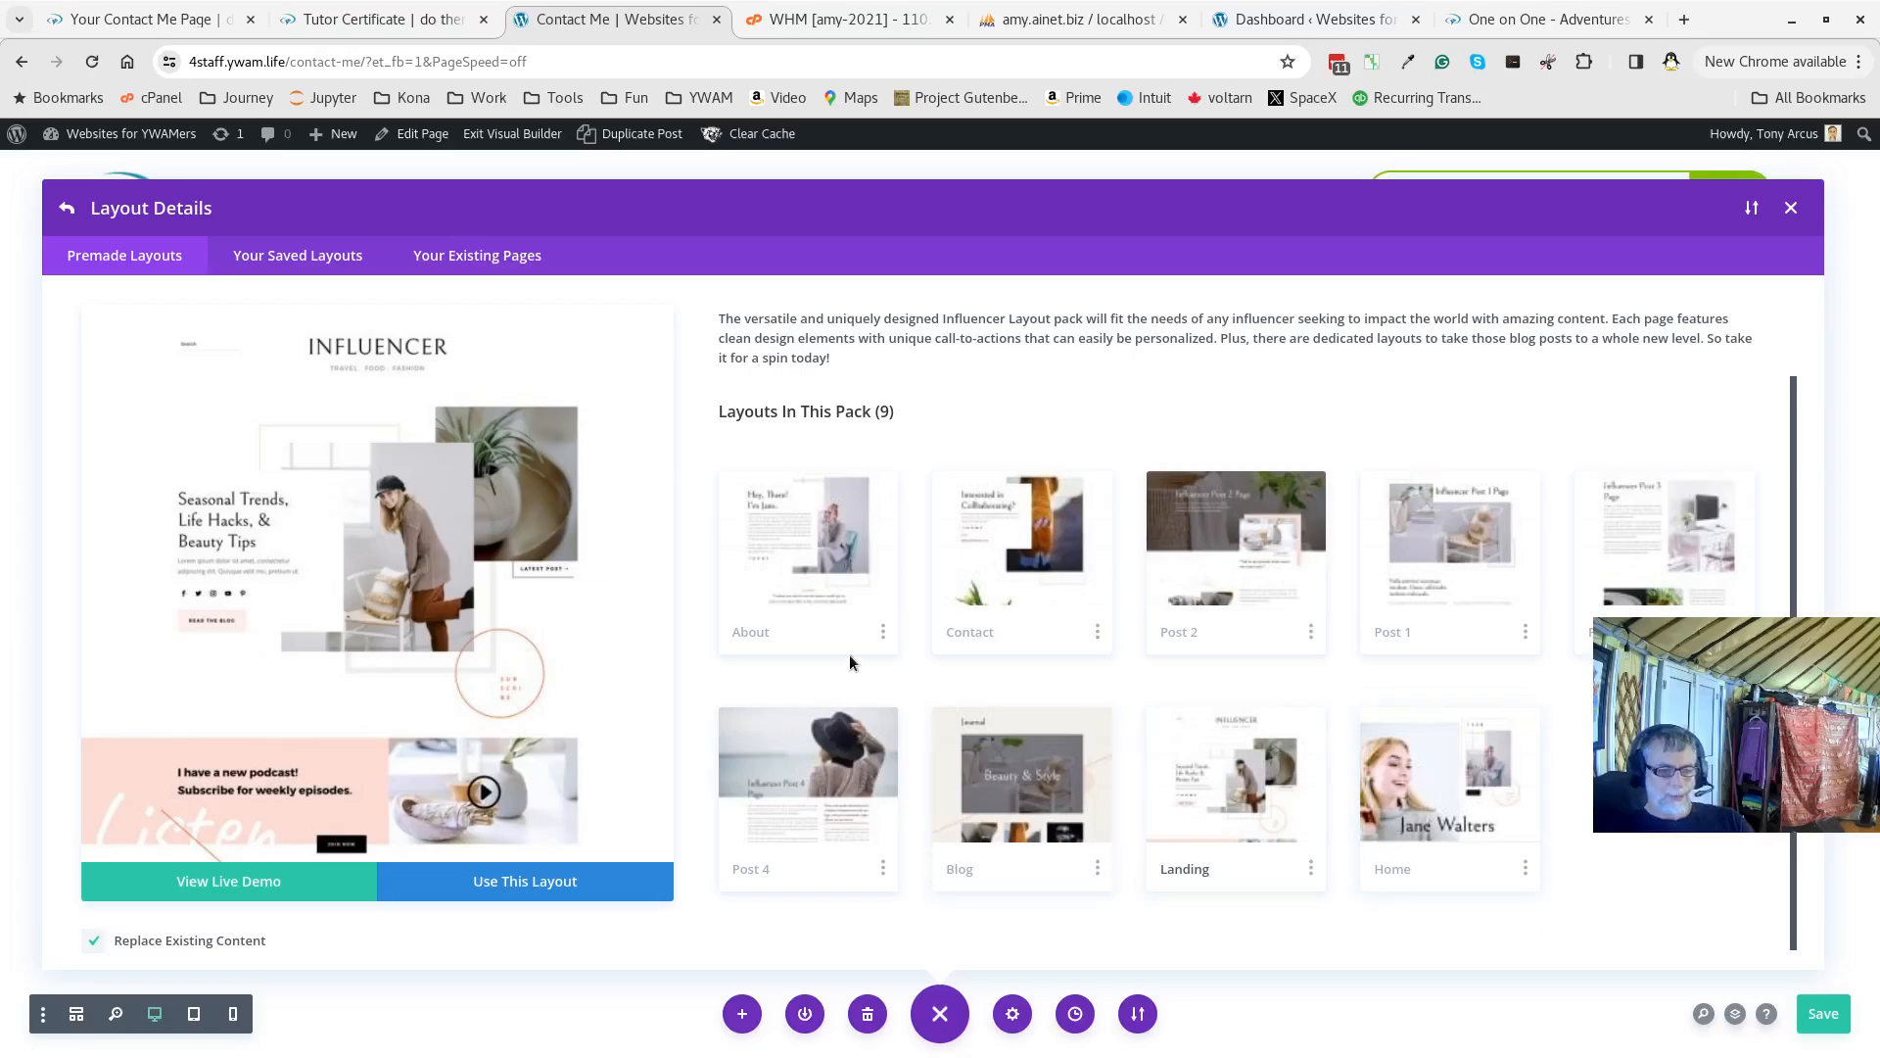
left_click(996, 534)
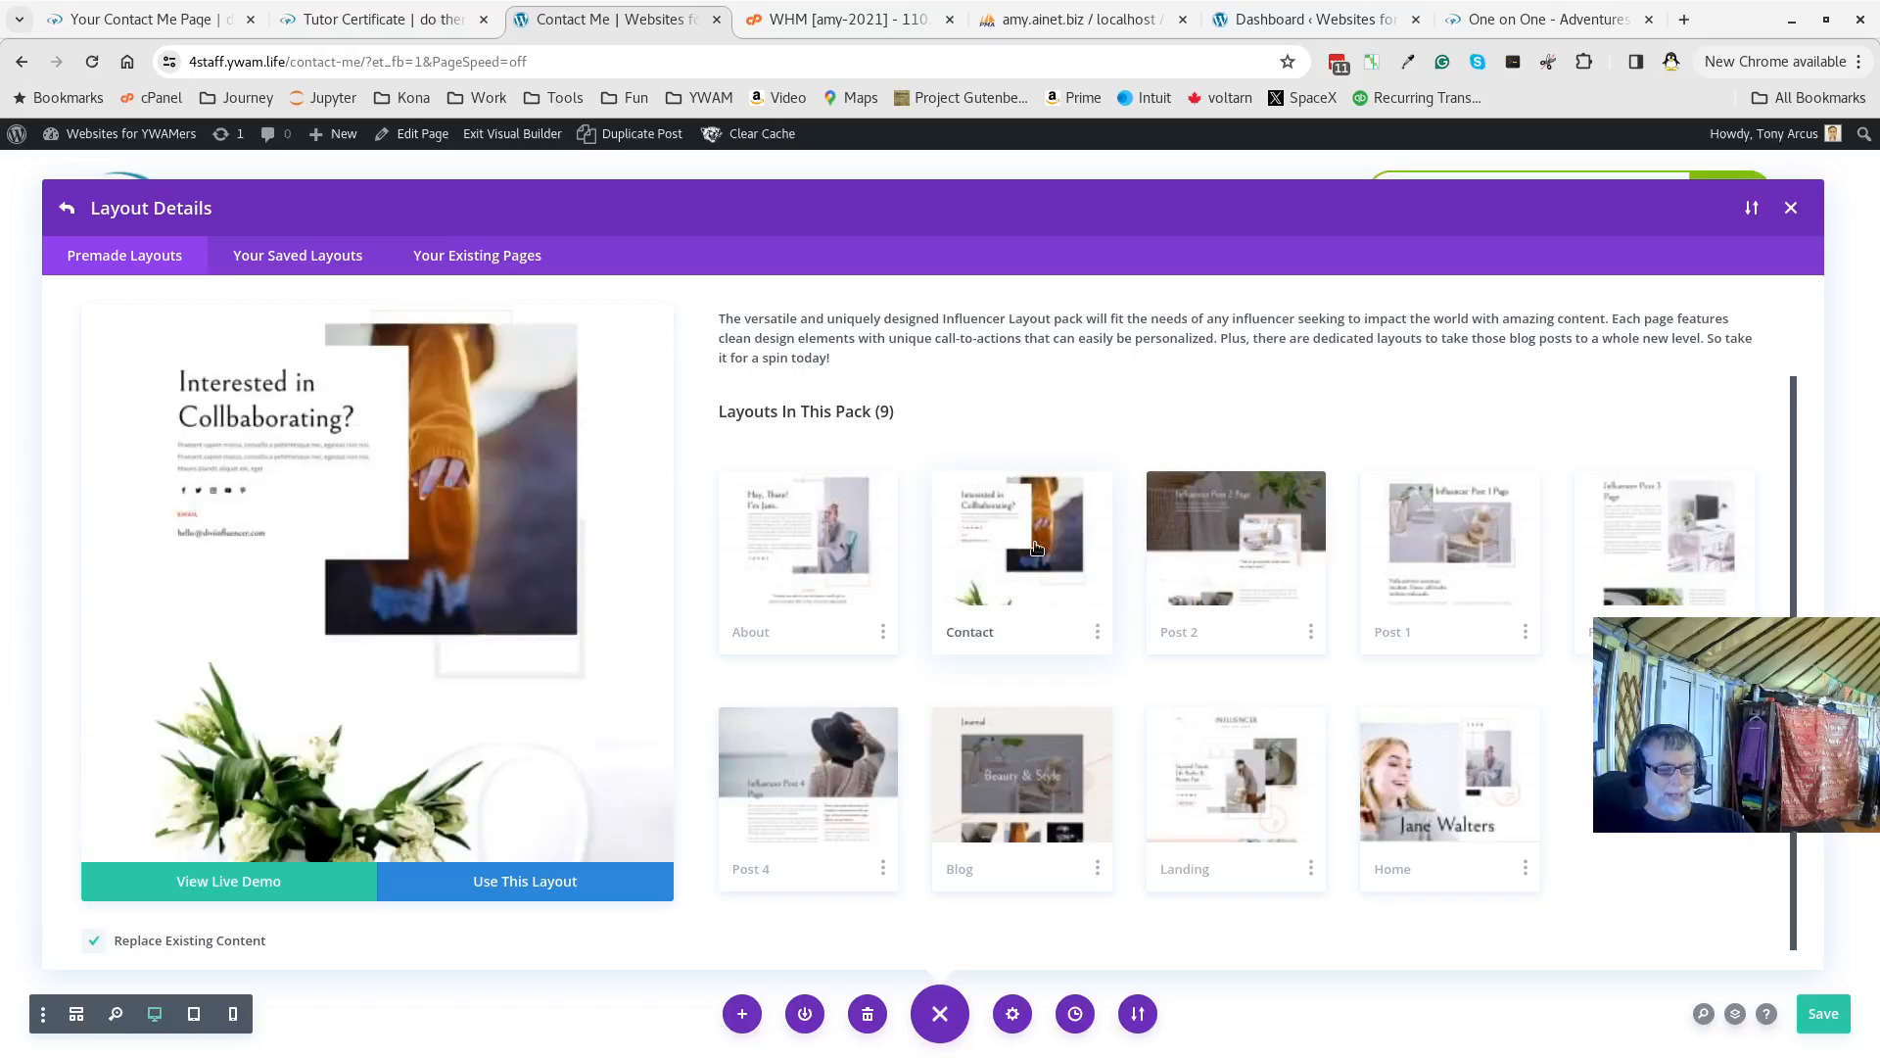
left_click(508, 884)
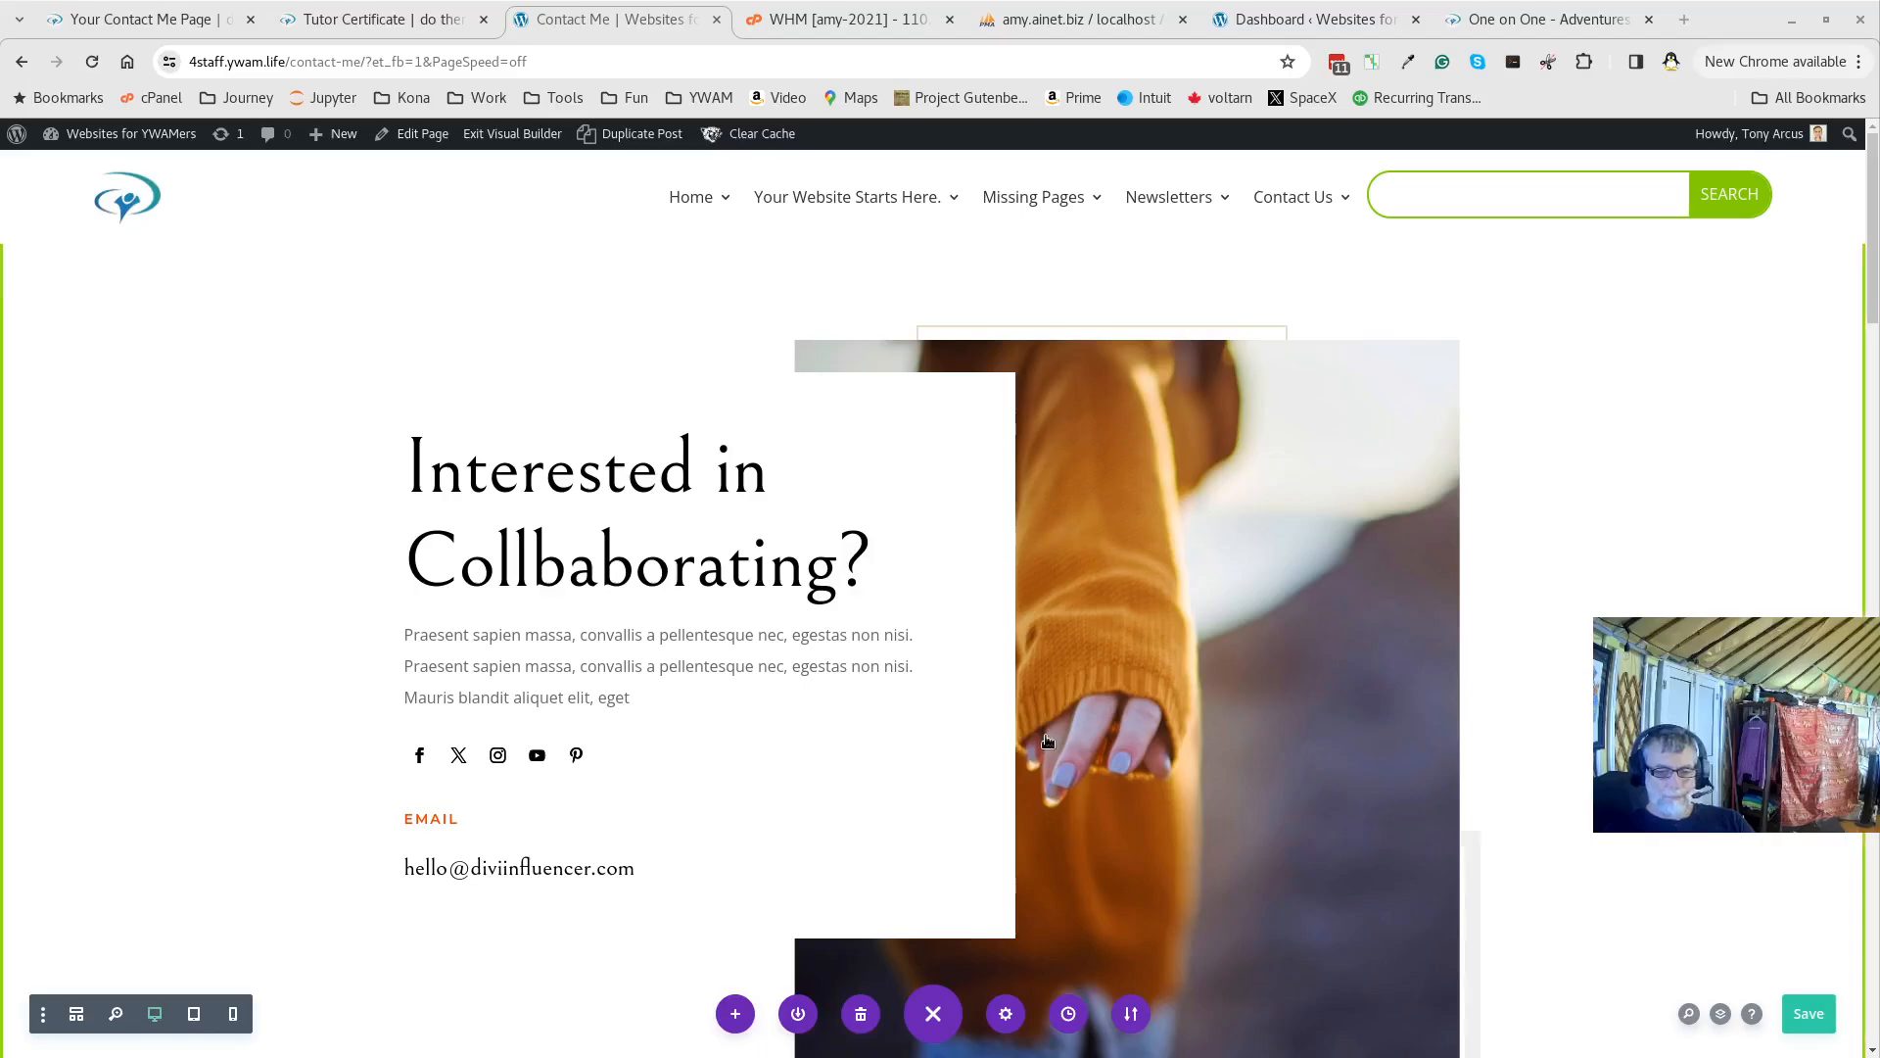
left_click(1720, 1015)
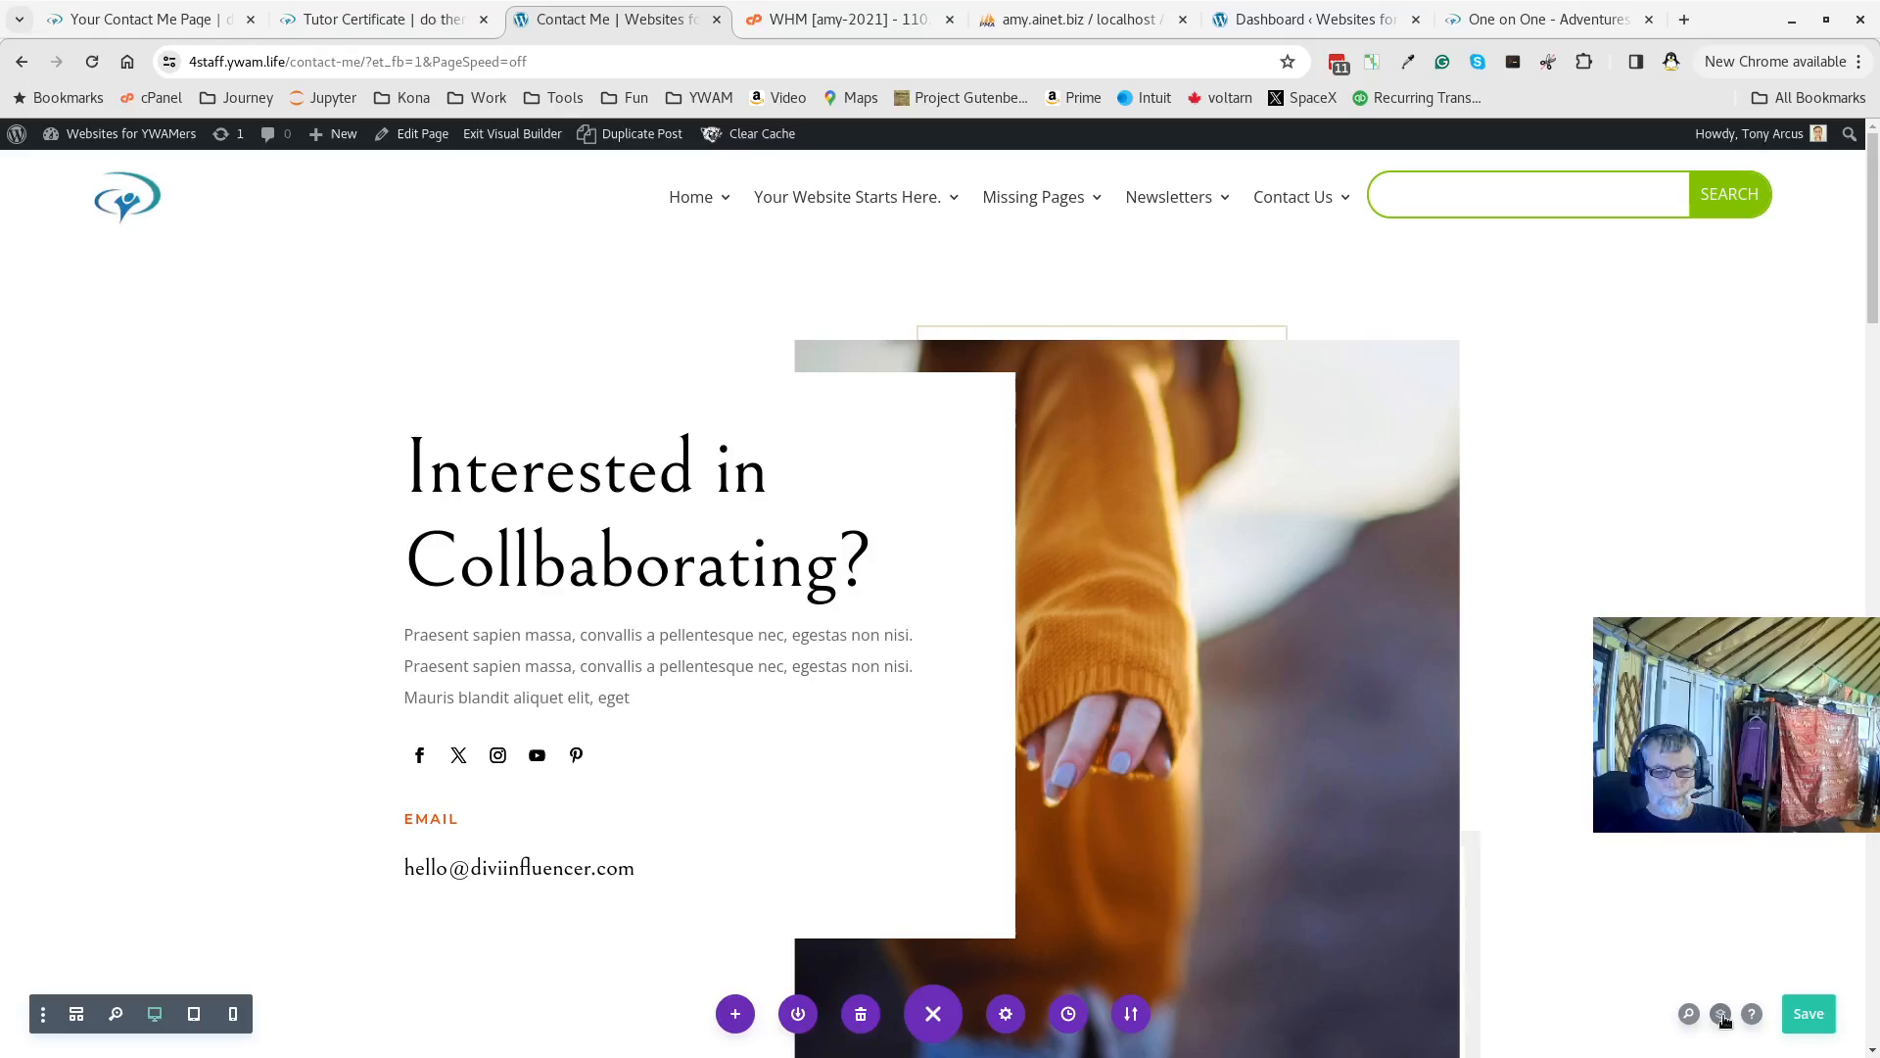
In the Layers panel, step through the Header, Image, Contact Form and Footer sections
left_click(1563, 380)
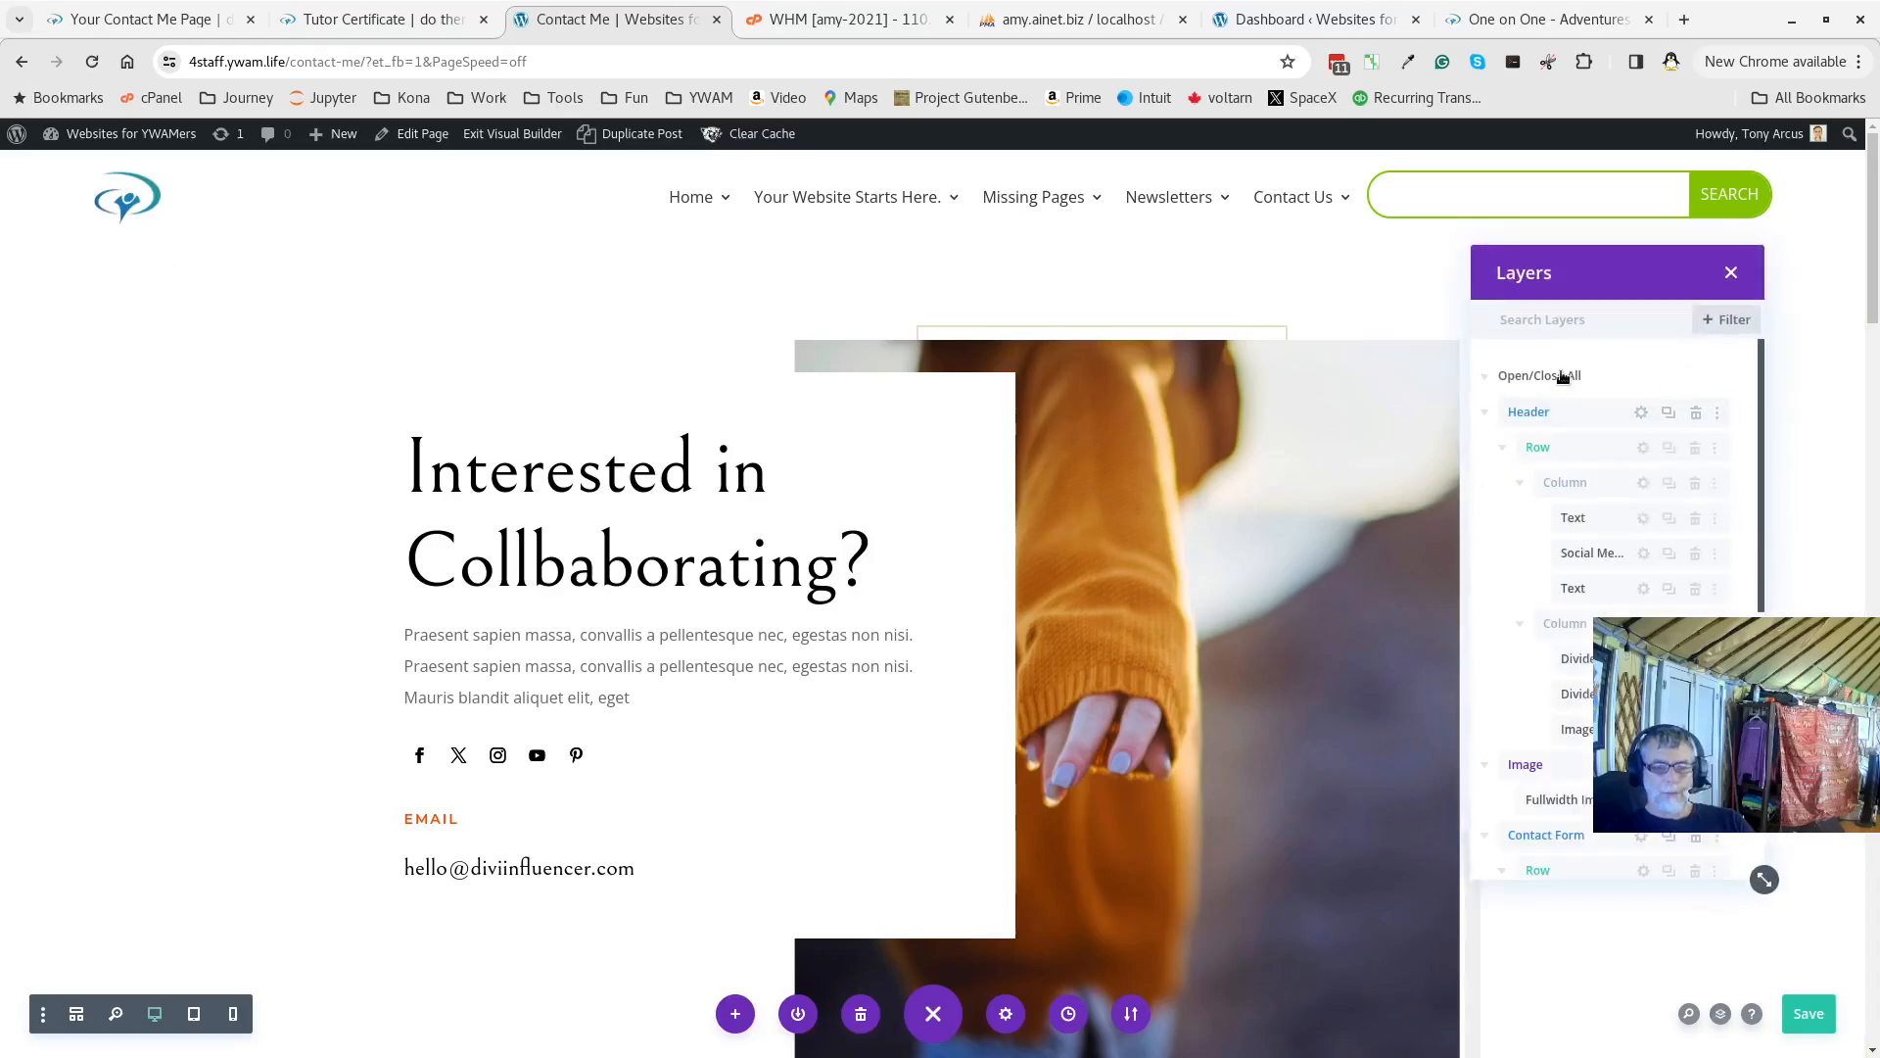
left_click_drag(1582, 281, 1379, 277)
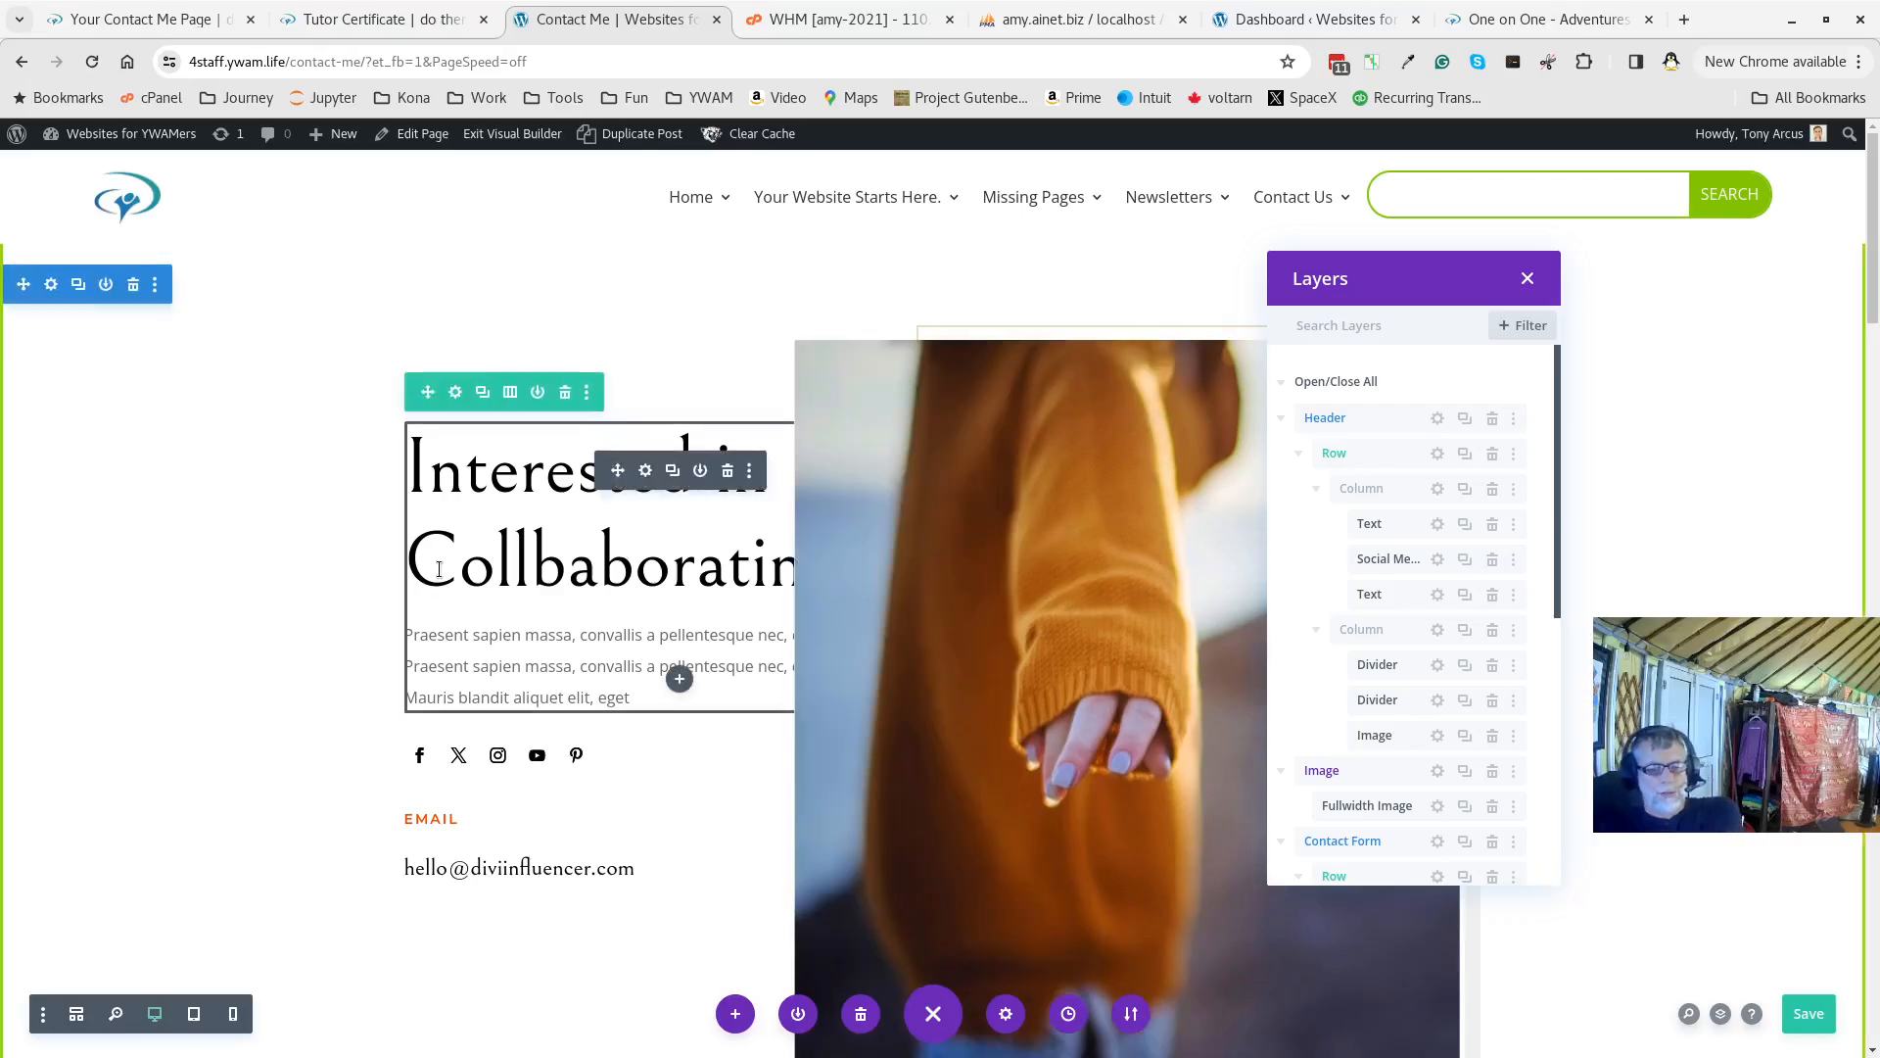
left_click(1320, 383)
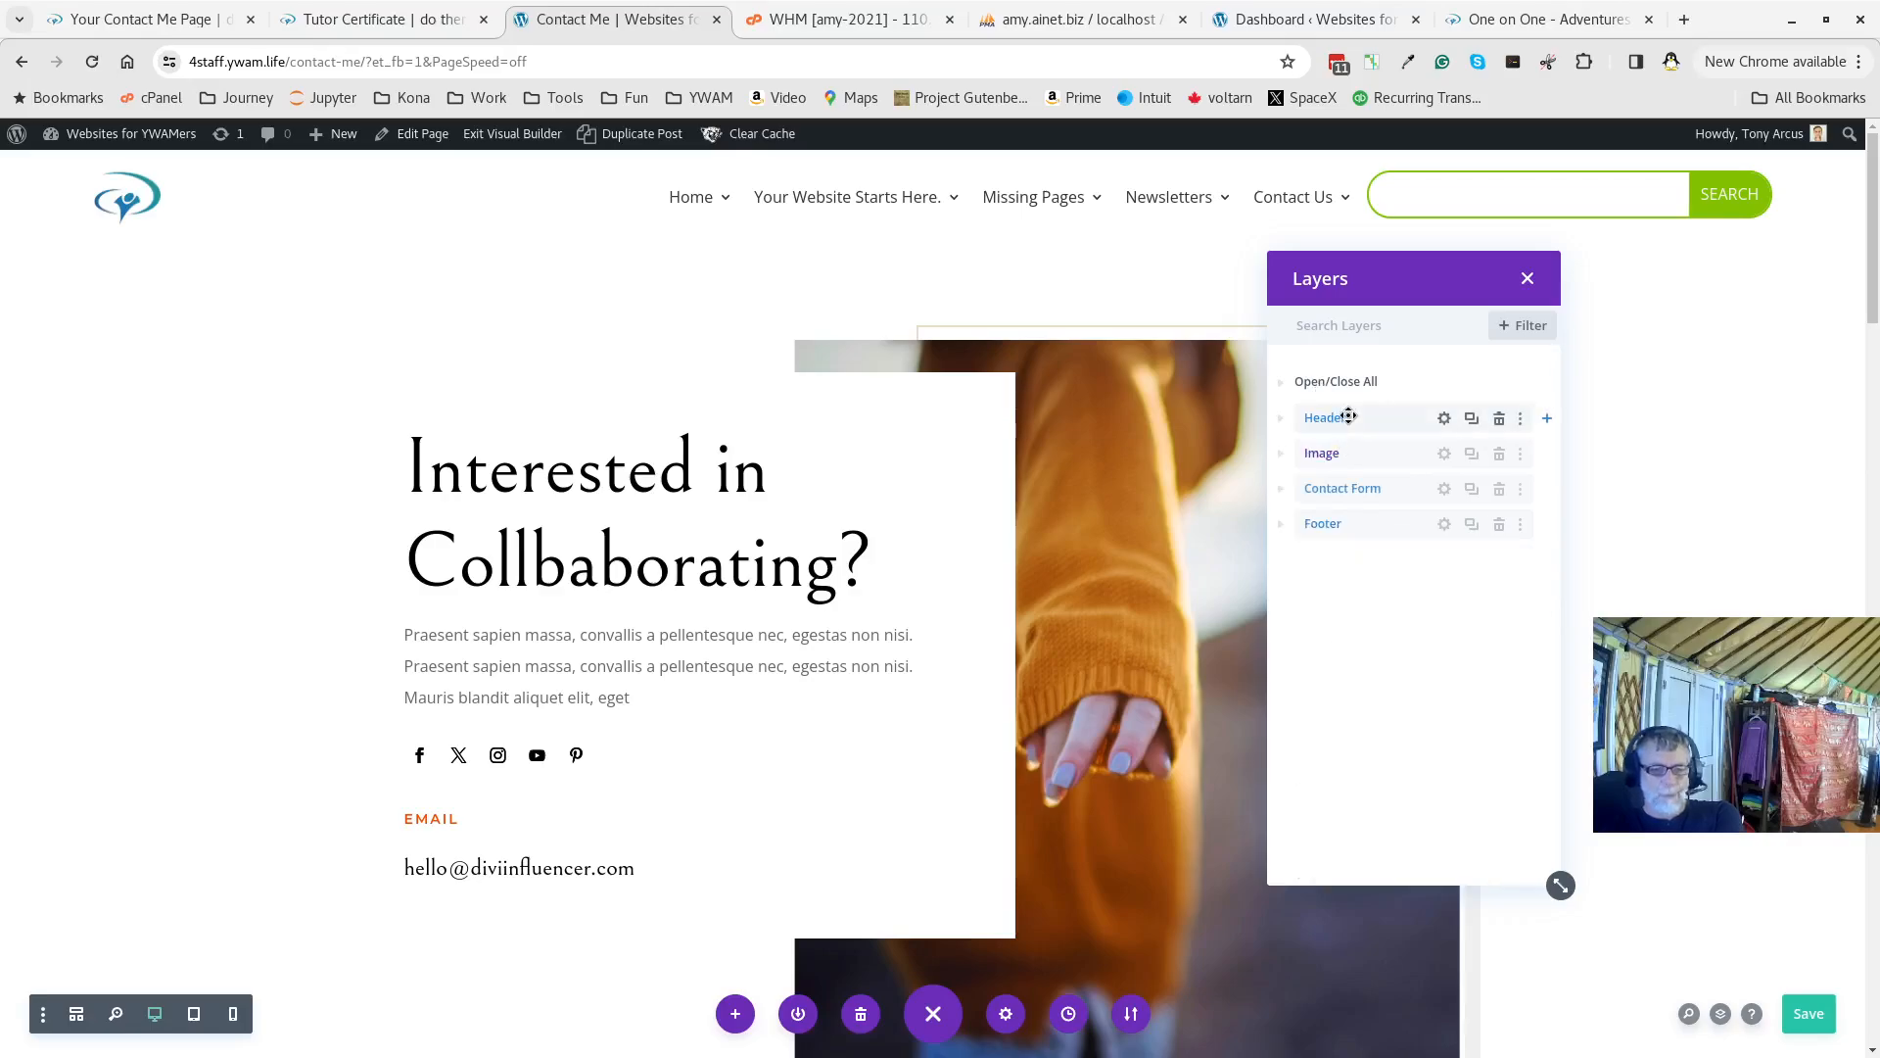
left_click(1436, 427)
left_click(1445, 454)
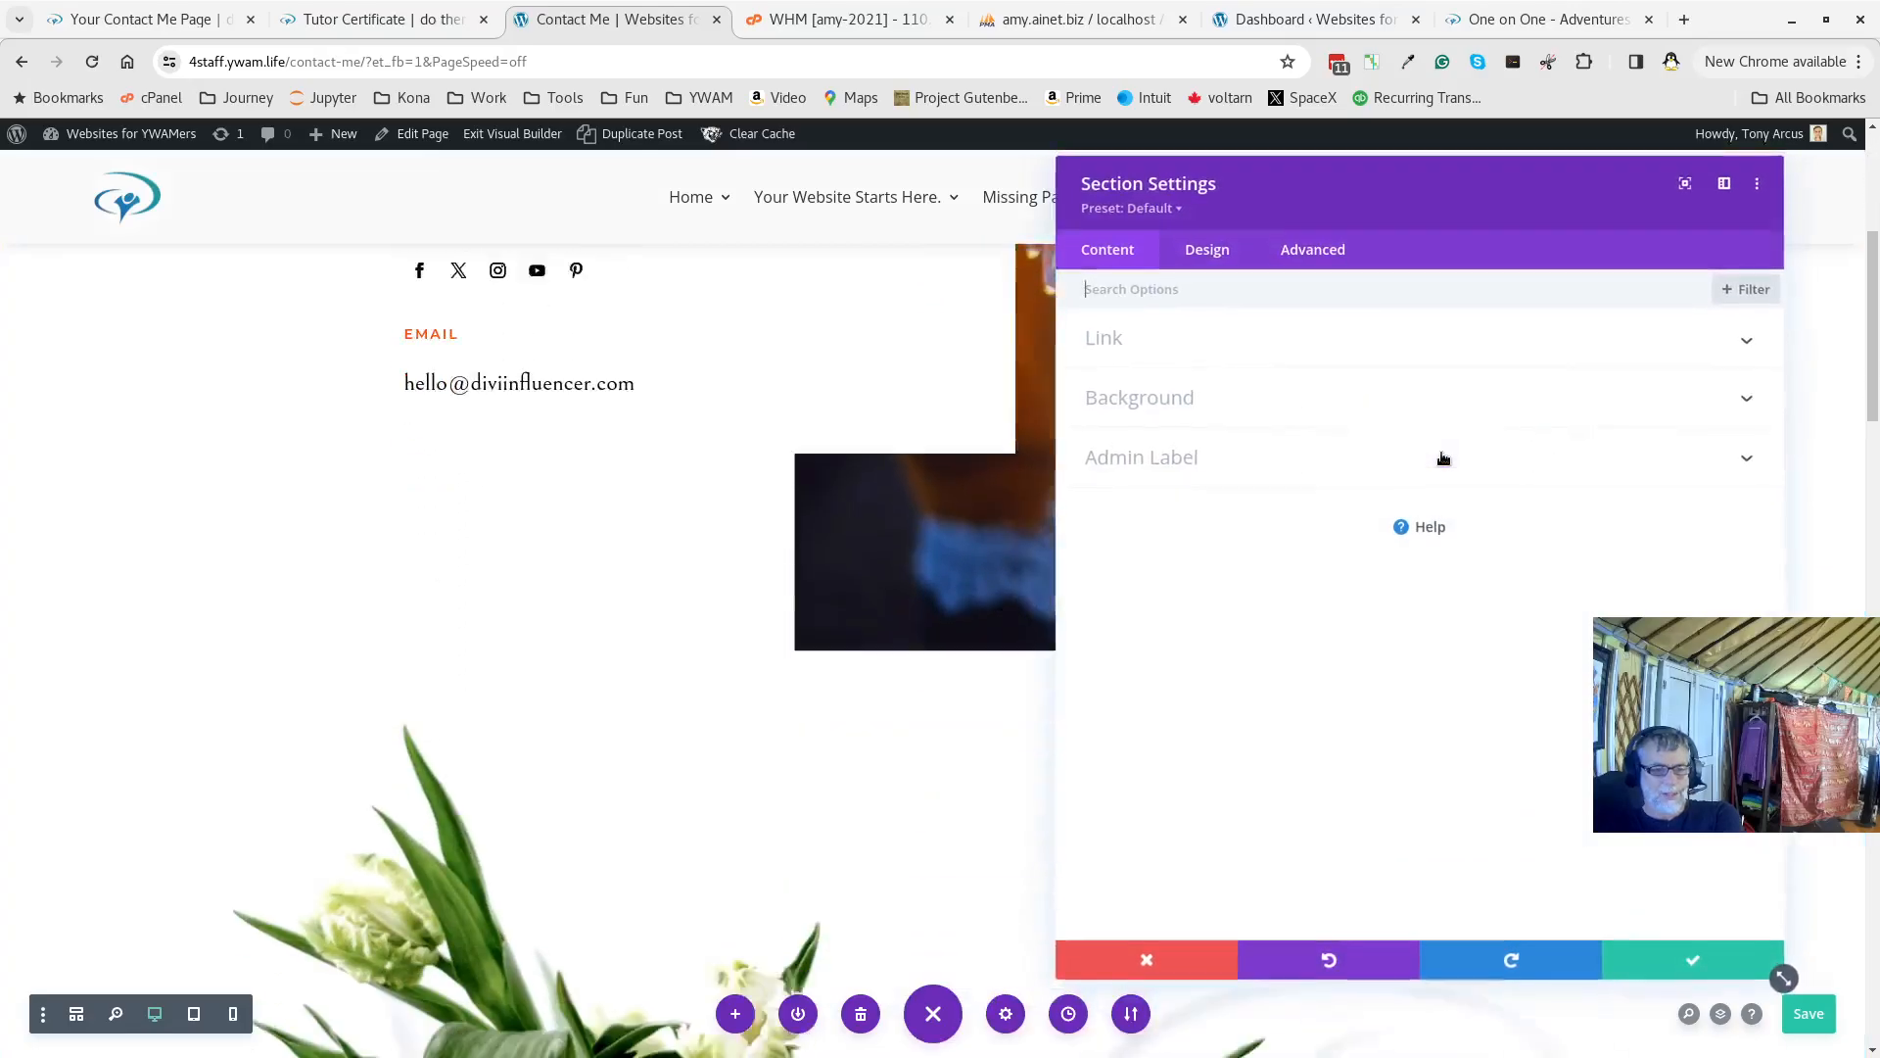
left_click_drag(1525, 185, 981, 226)
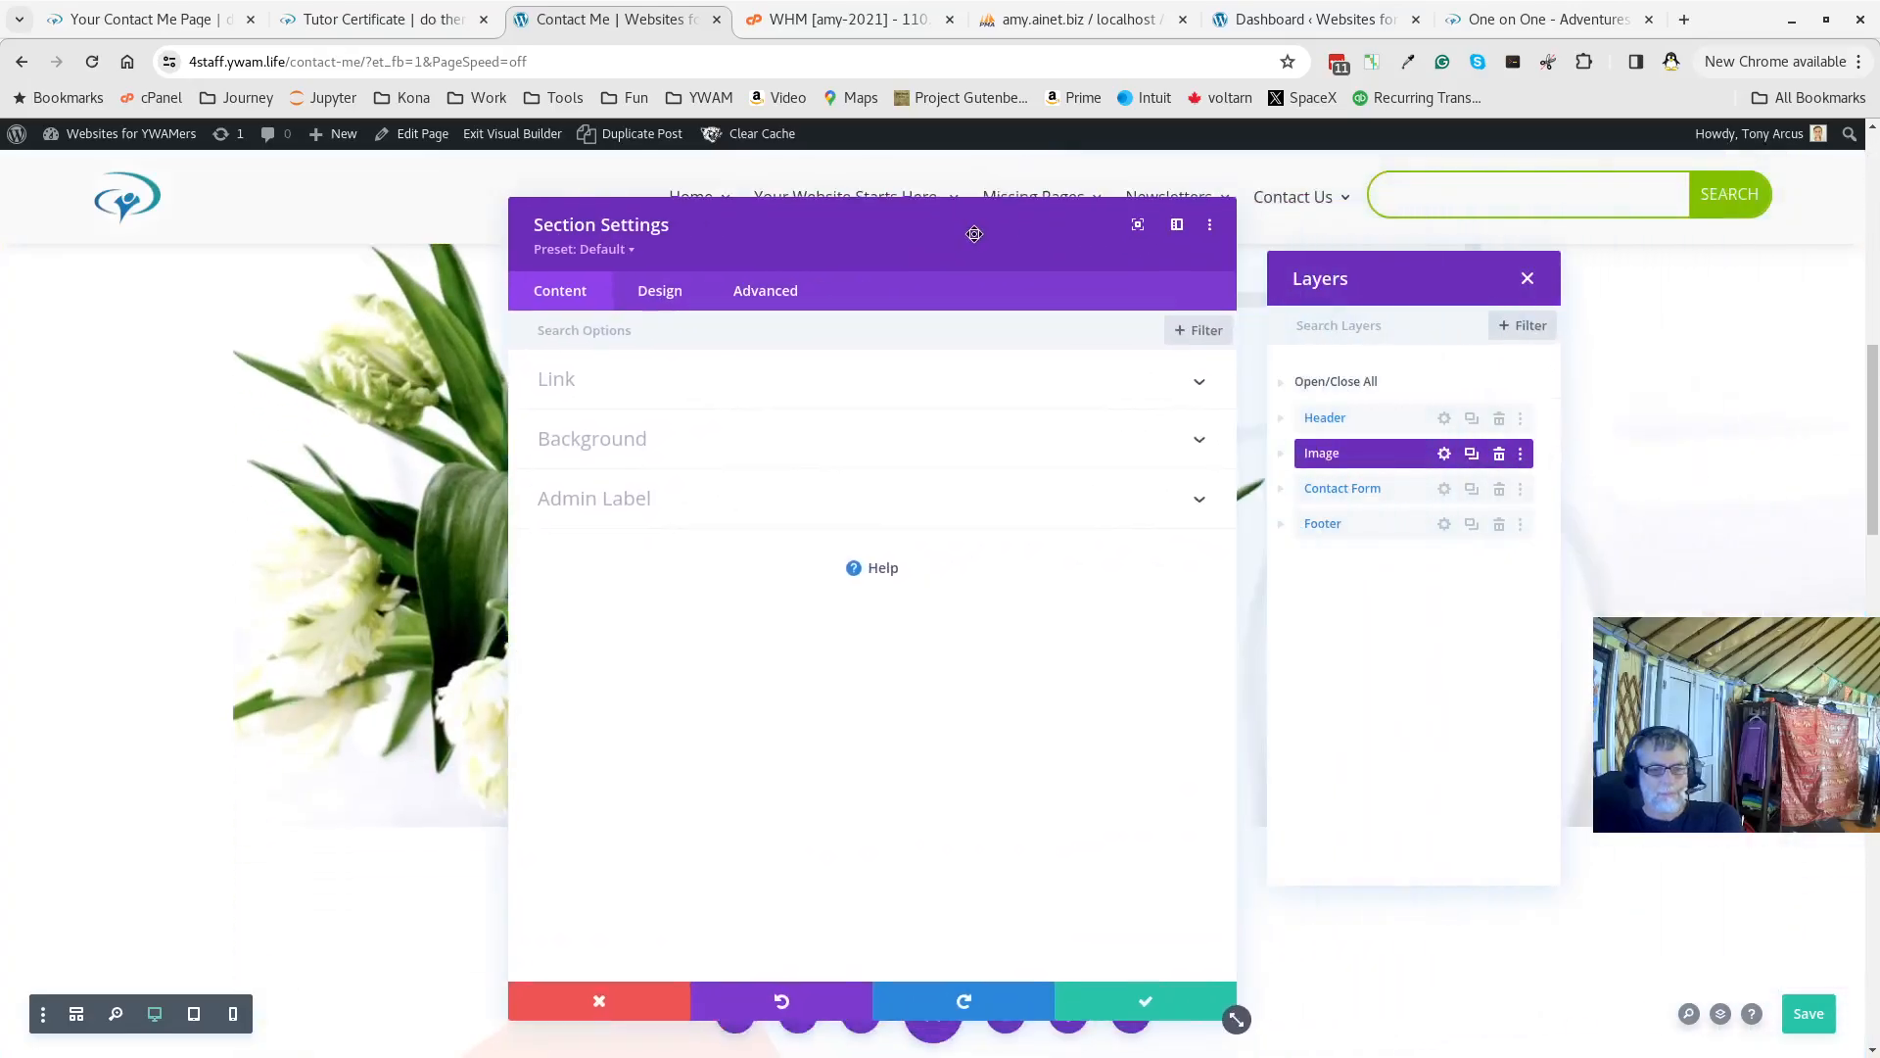
left_click(1439, 490)
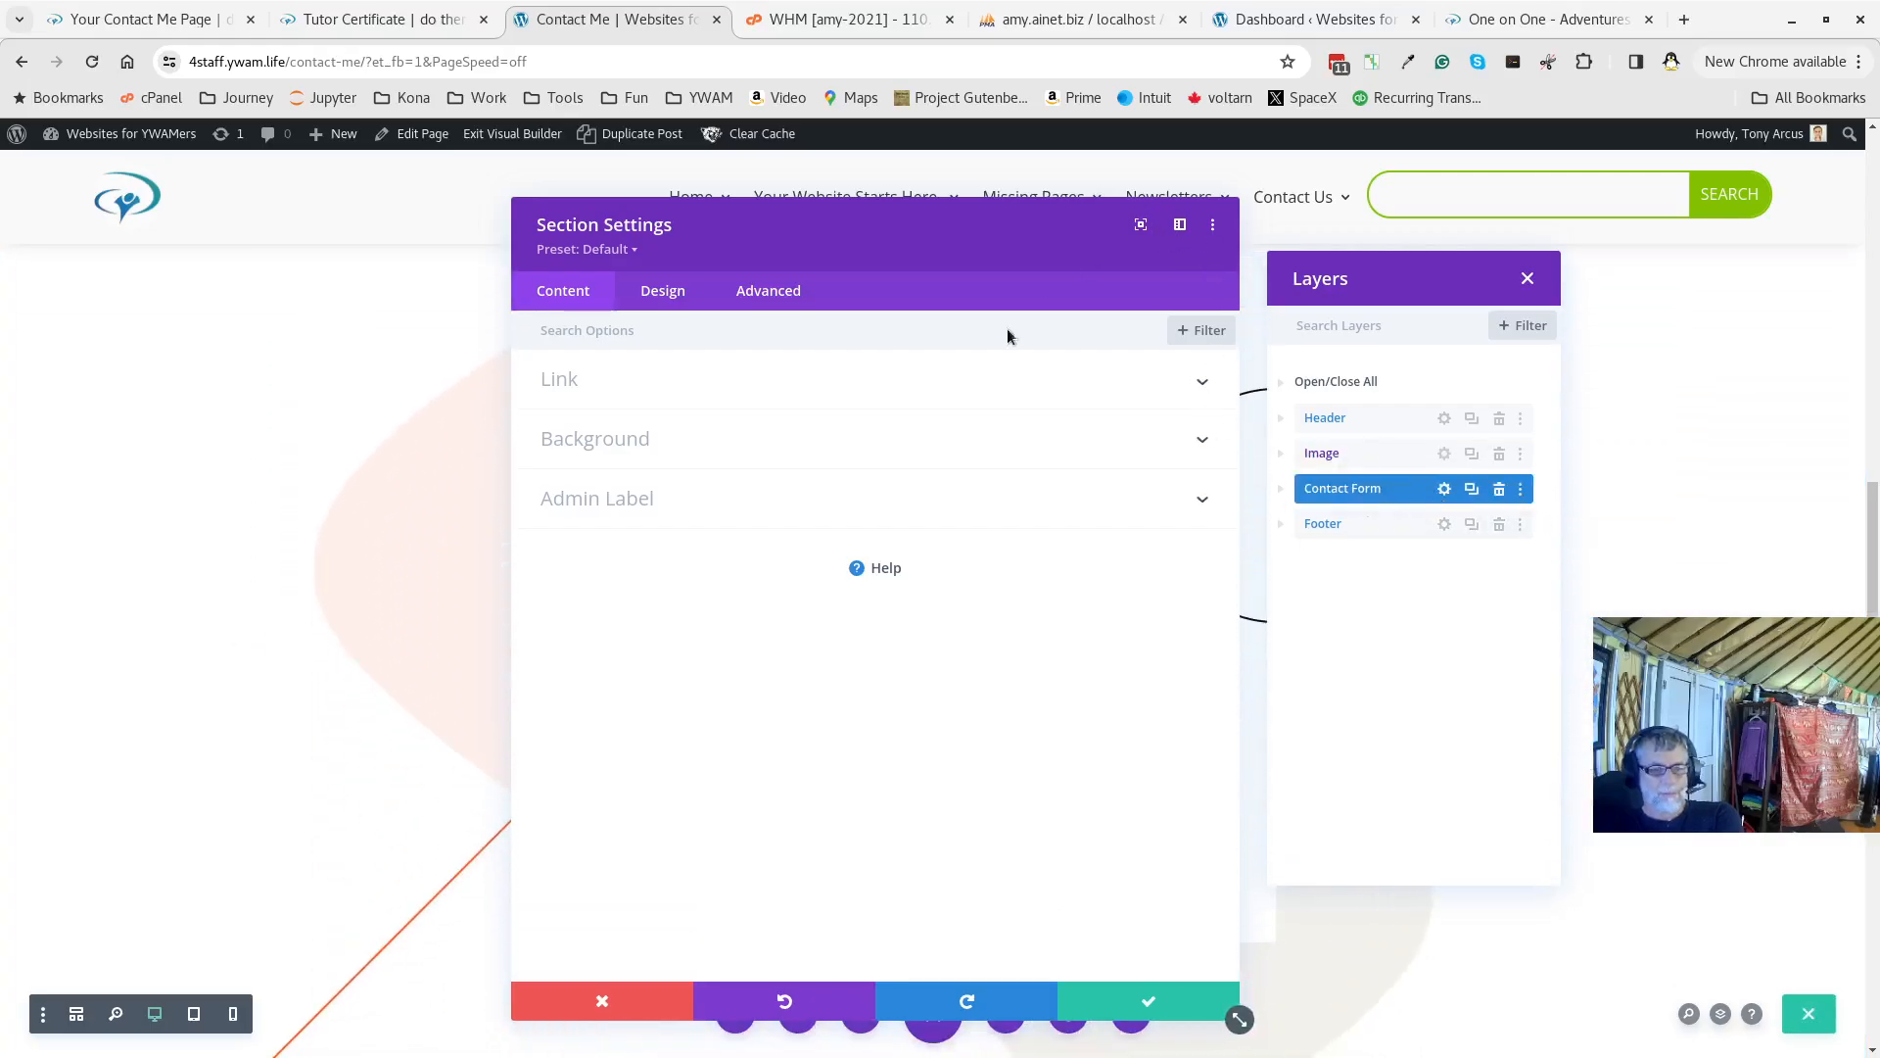
left_click(1160, 1001)
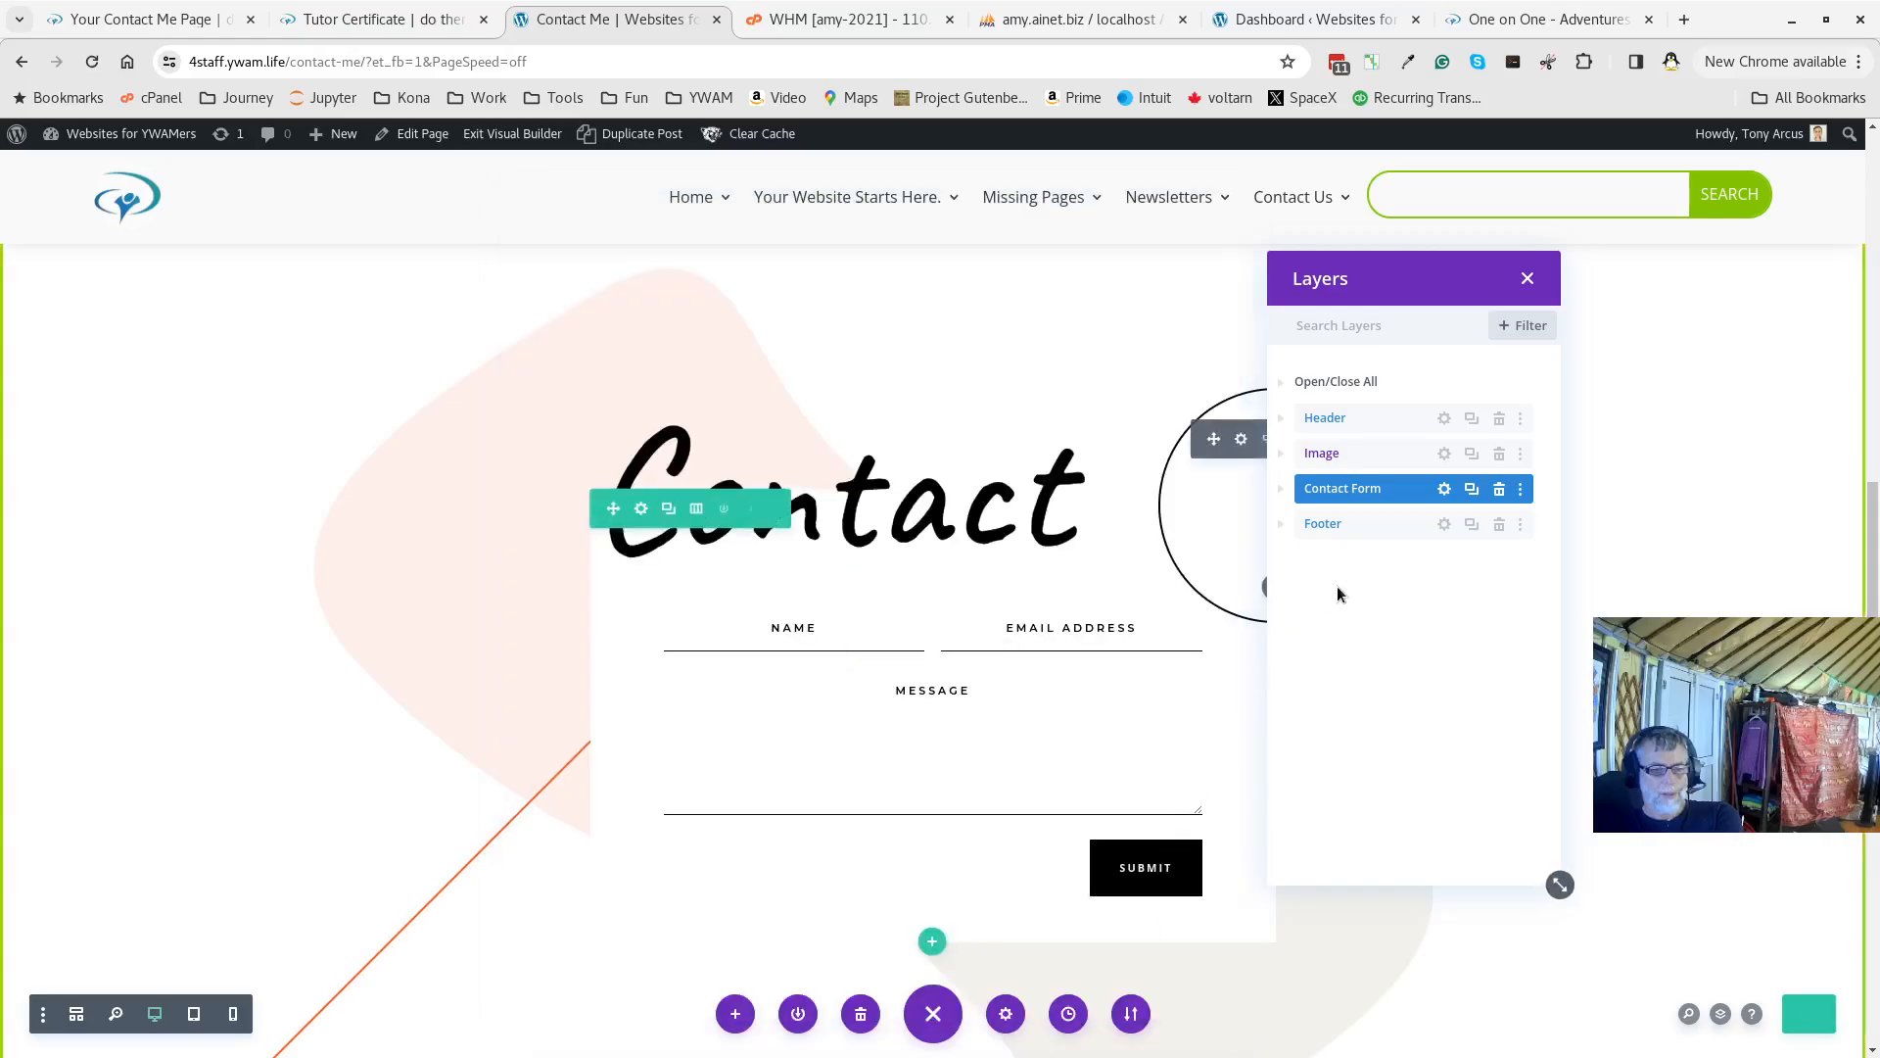
left_click(1447, 527)
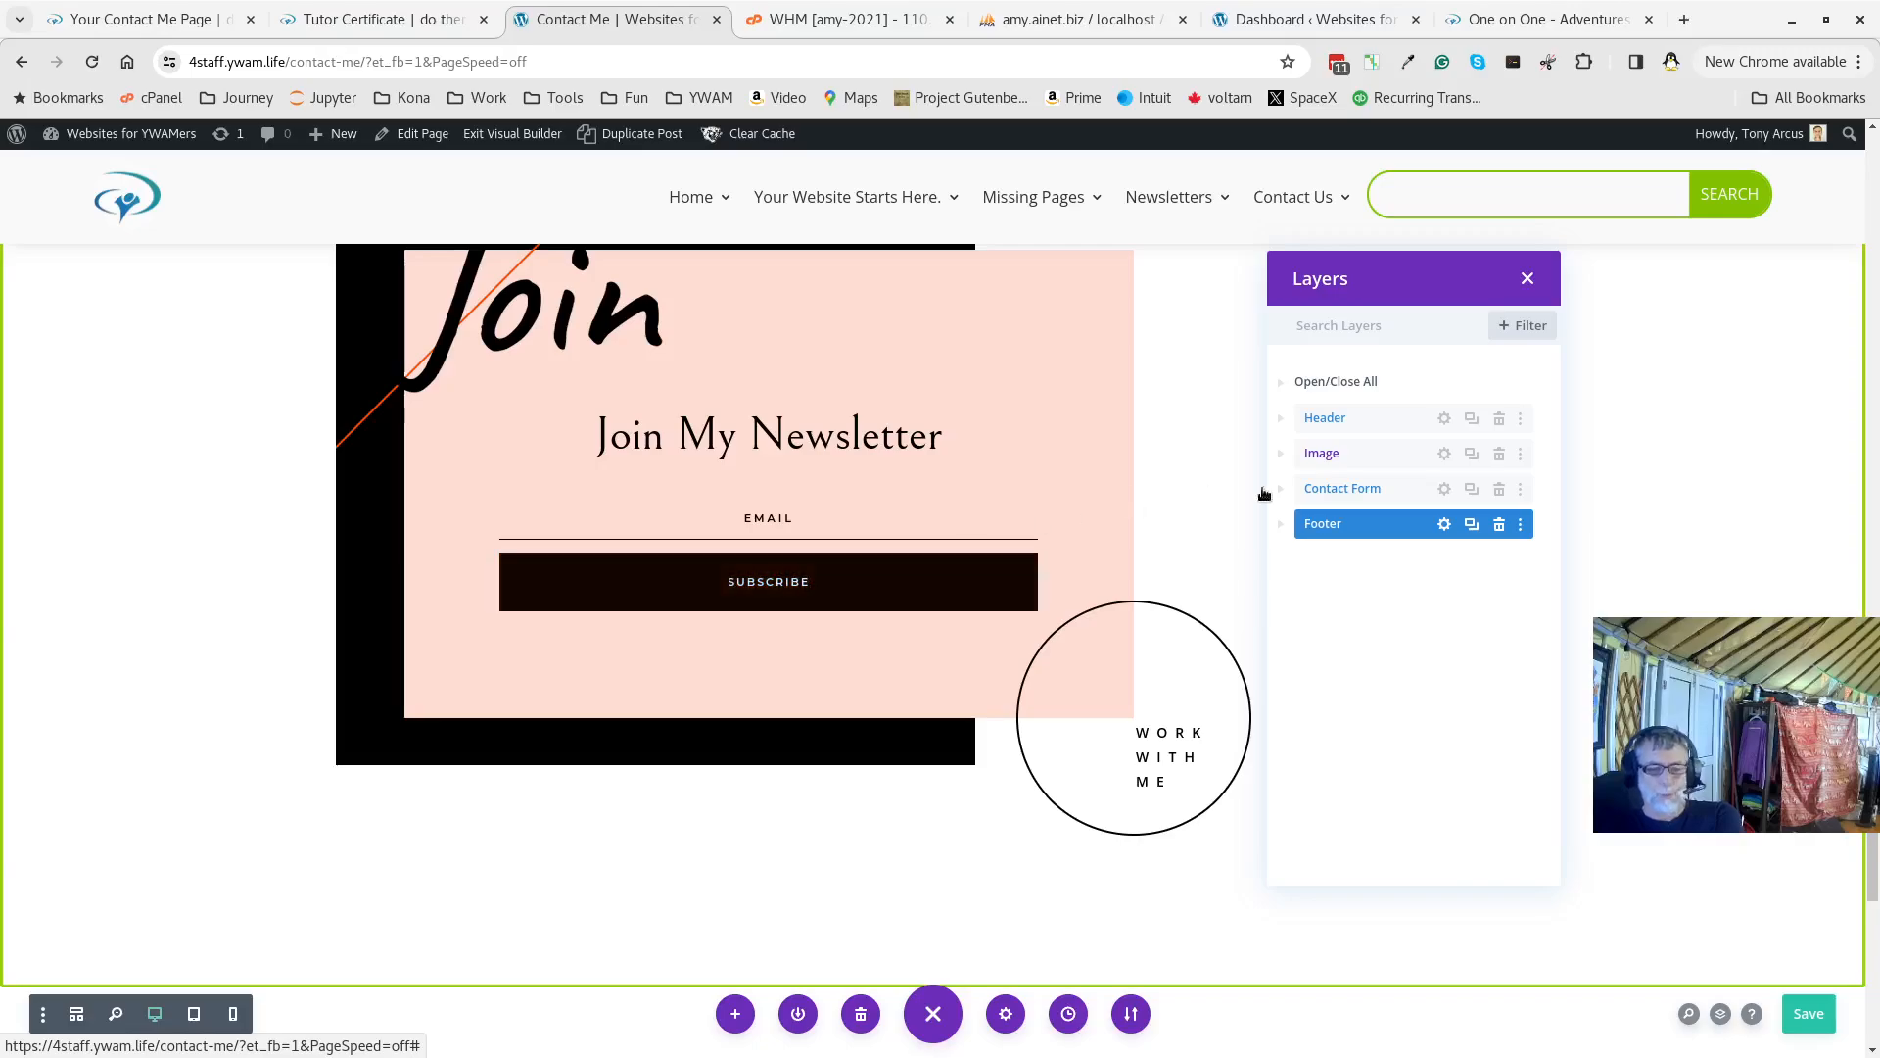
Expand every layer in the page tree and select the Header's first Text module
left_click(1500, 525)
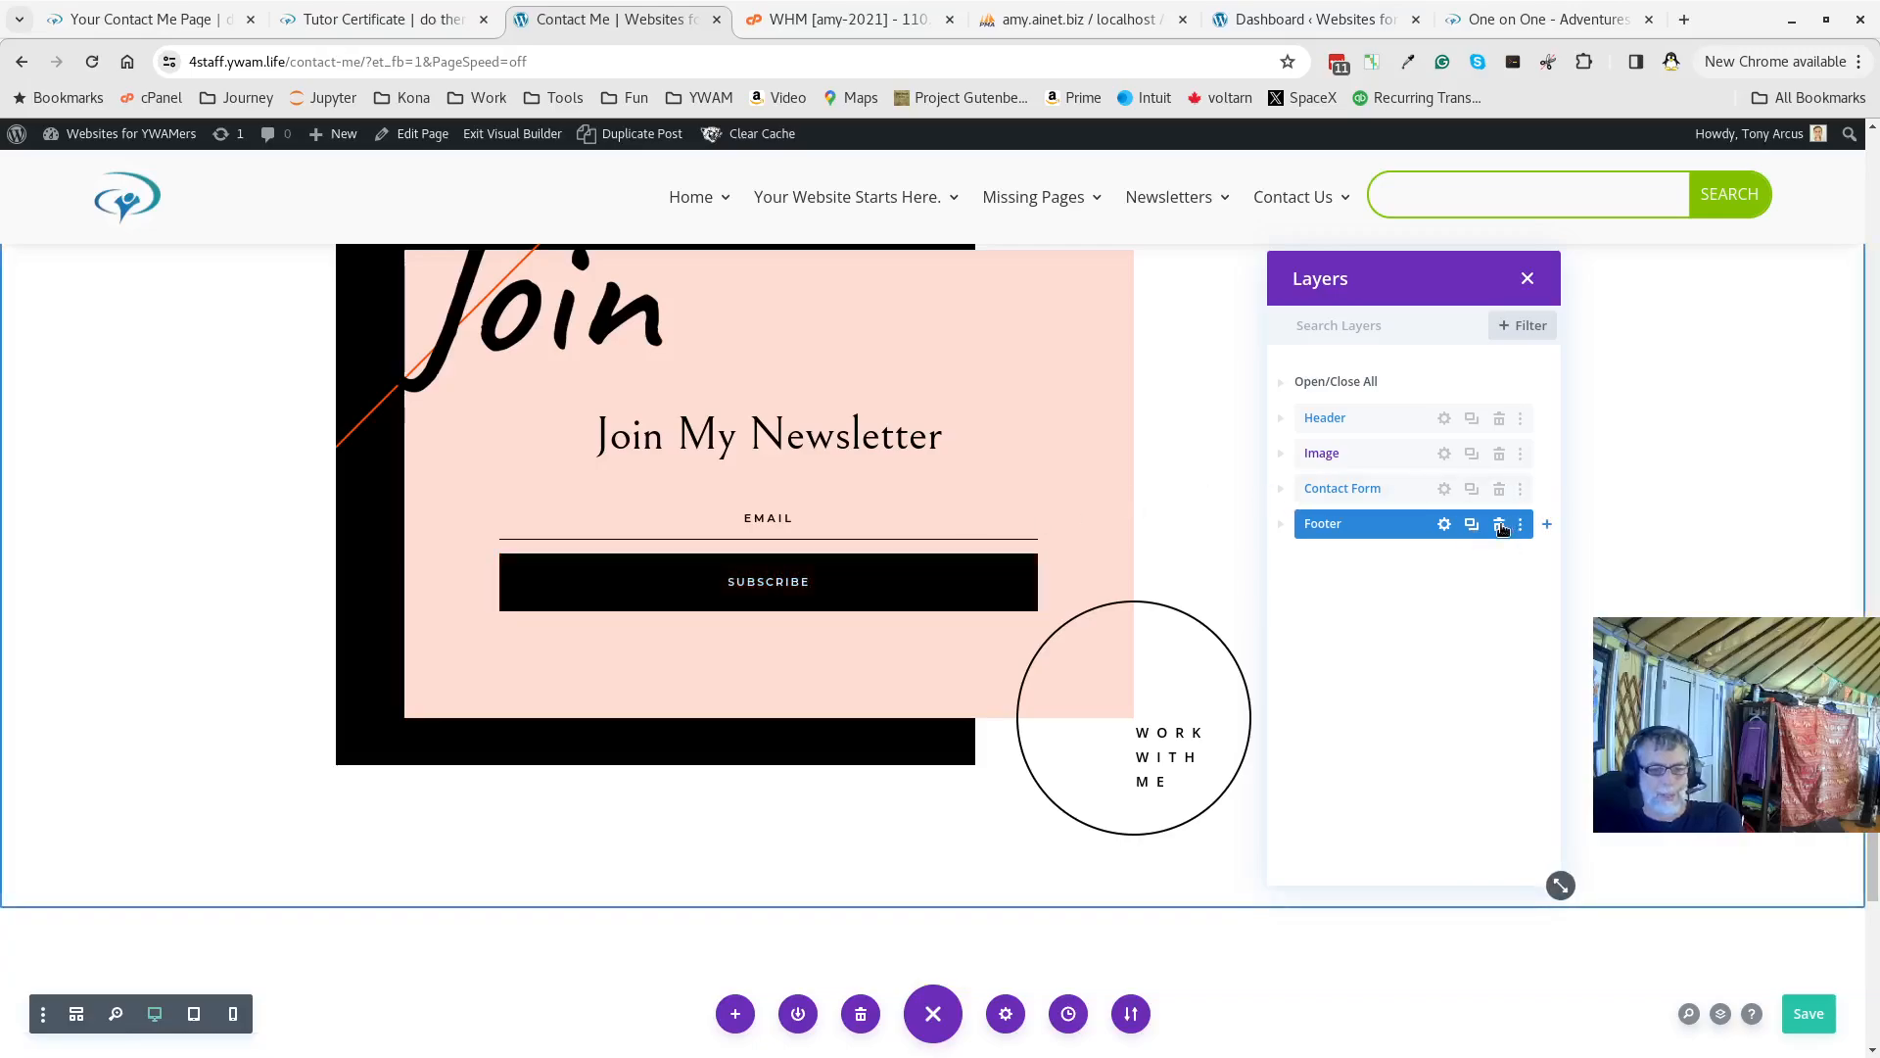
scroll(942, 473, "up", 10)
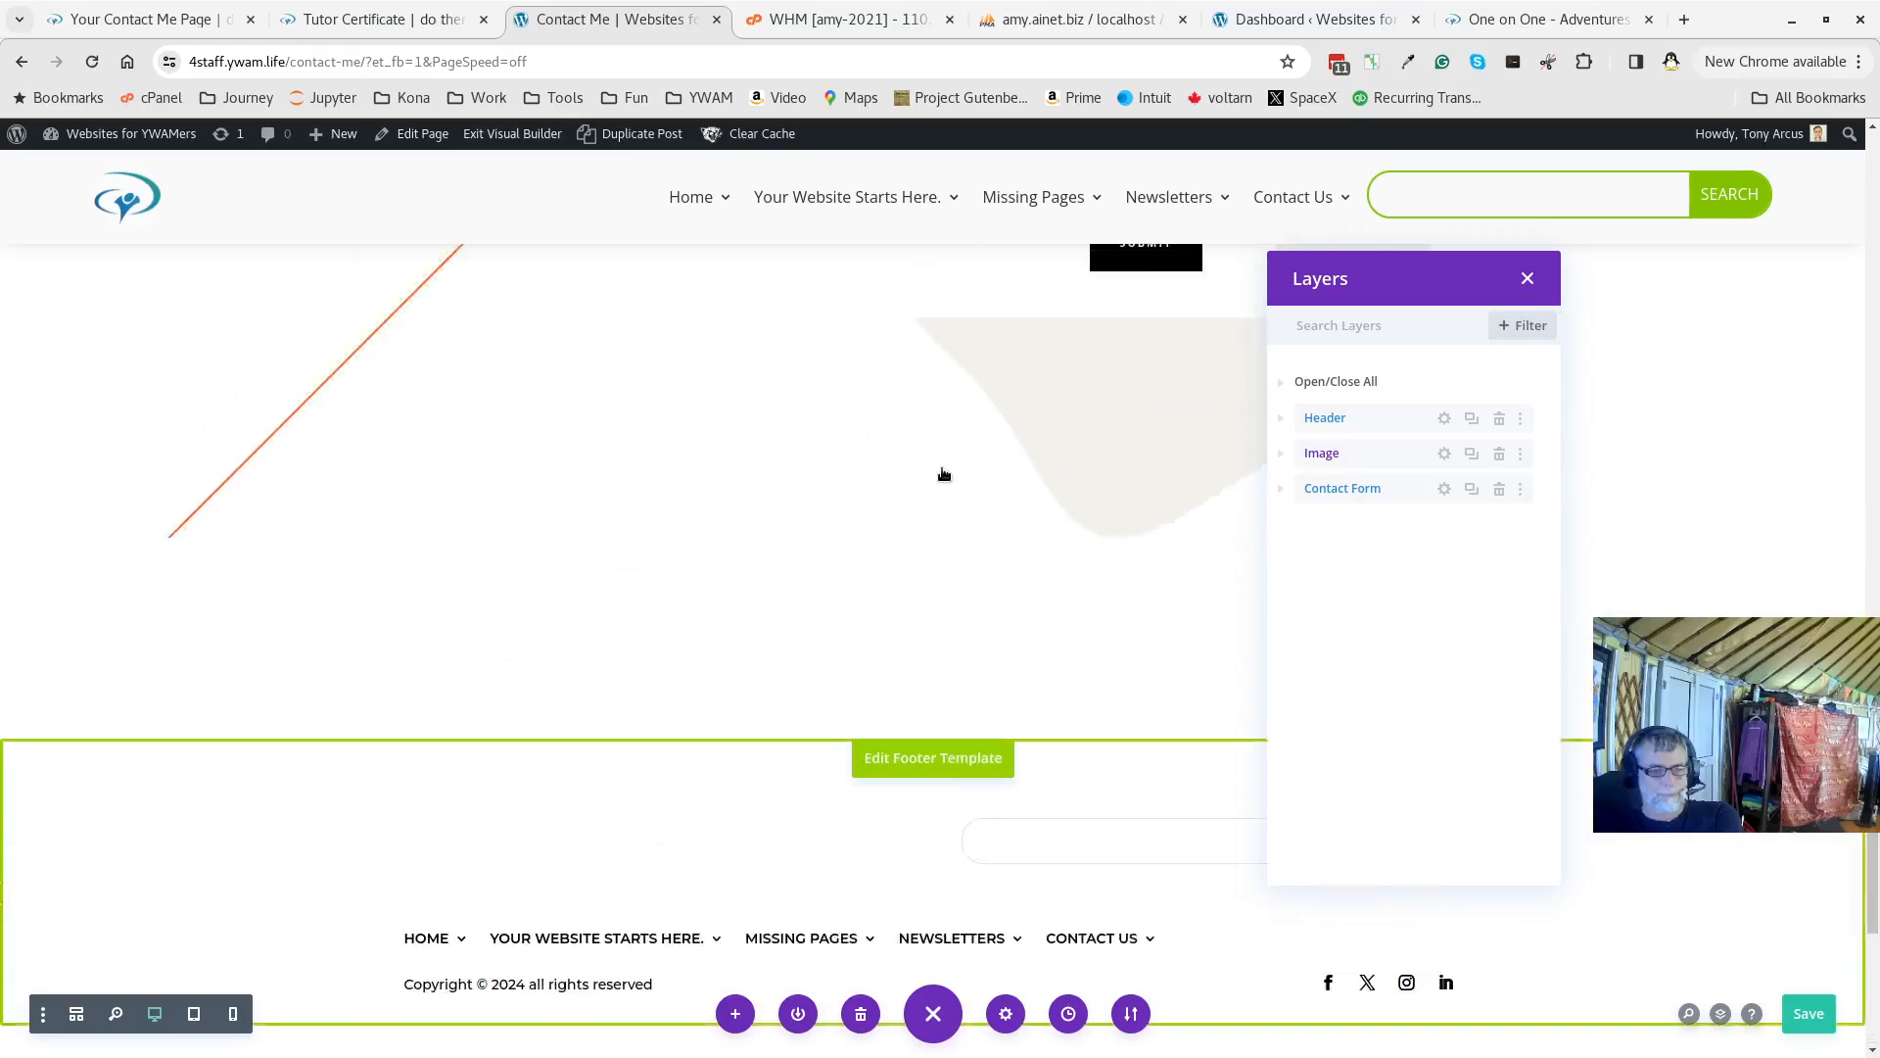
scroll(942, 473, "up", 5)
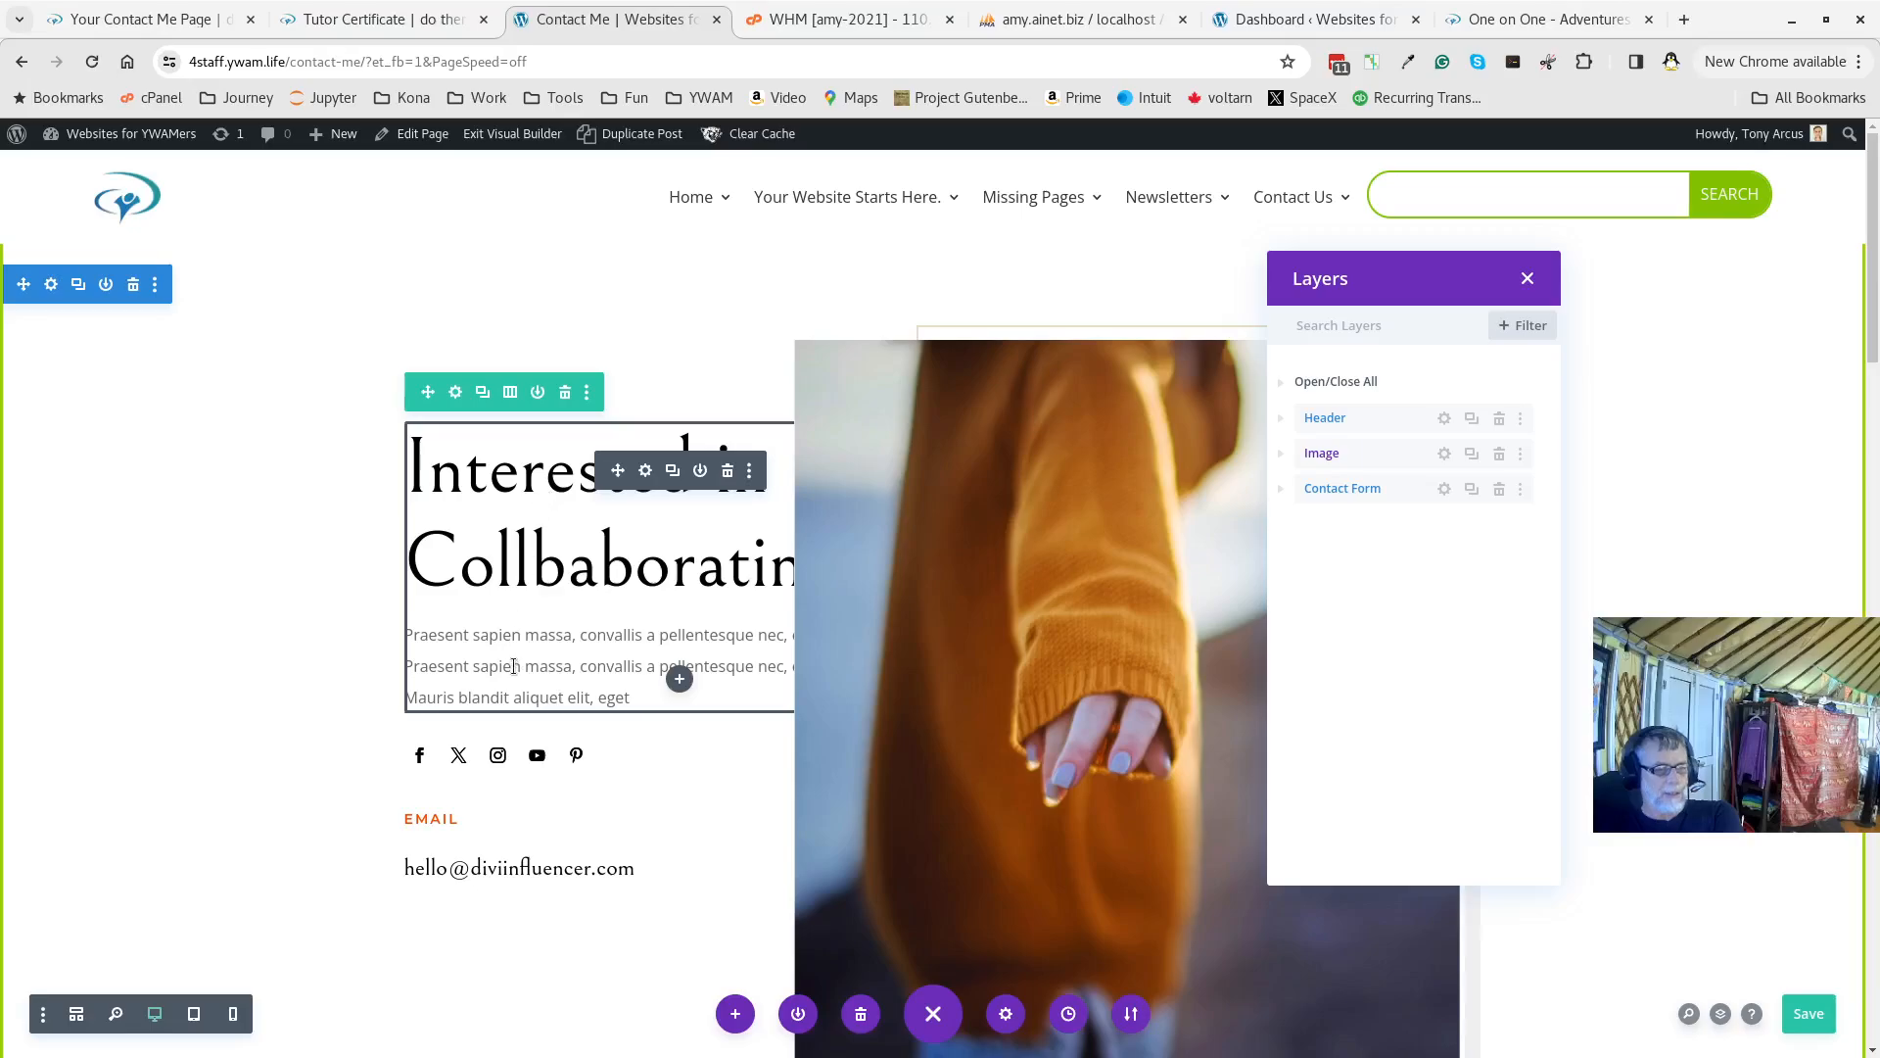
left_click(1319, 382)
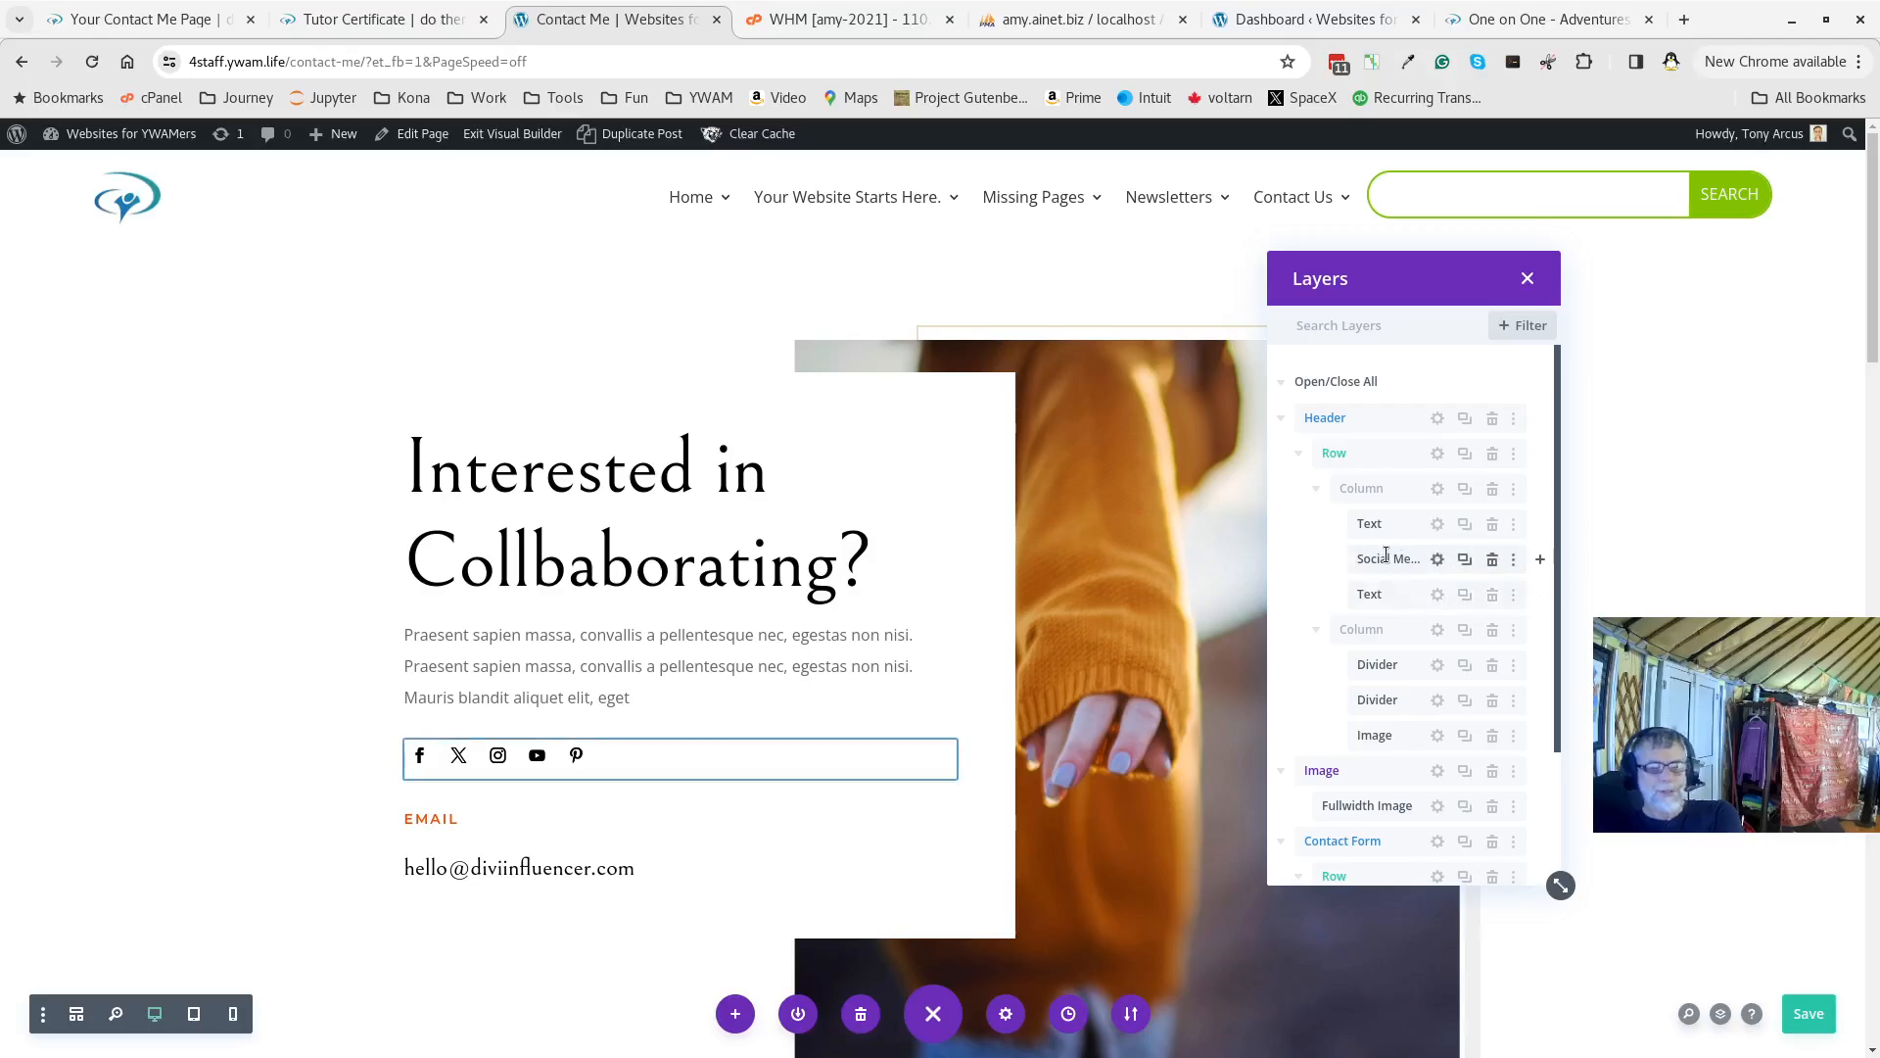
left_click(1434, 526)
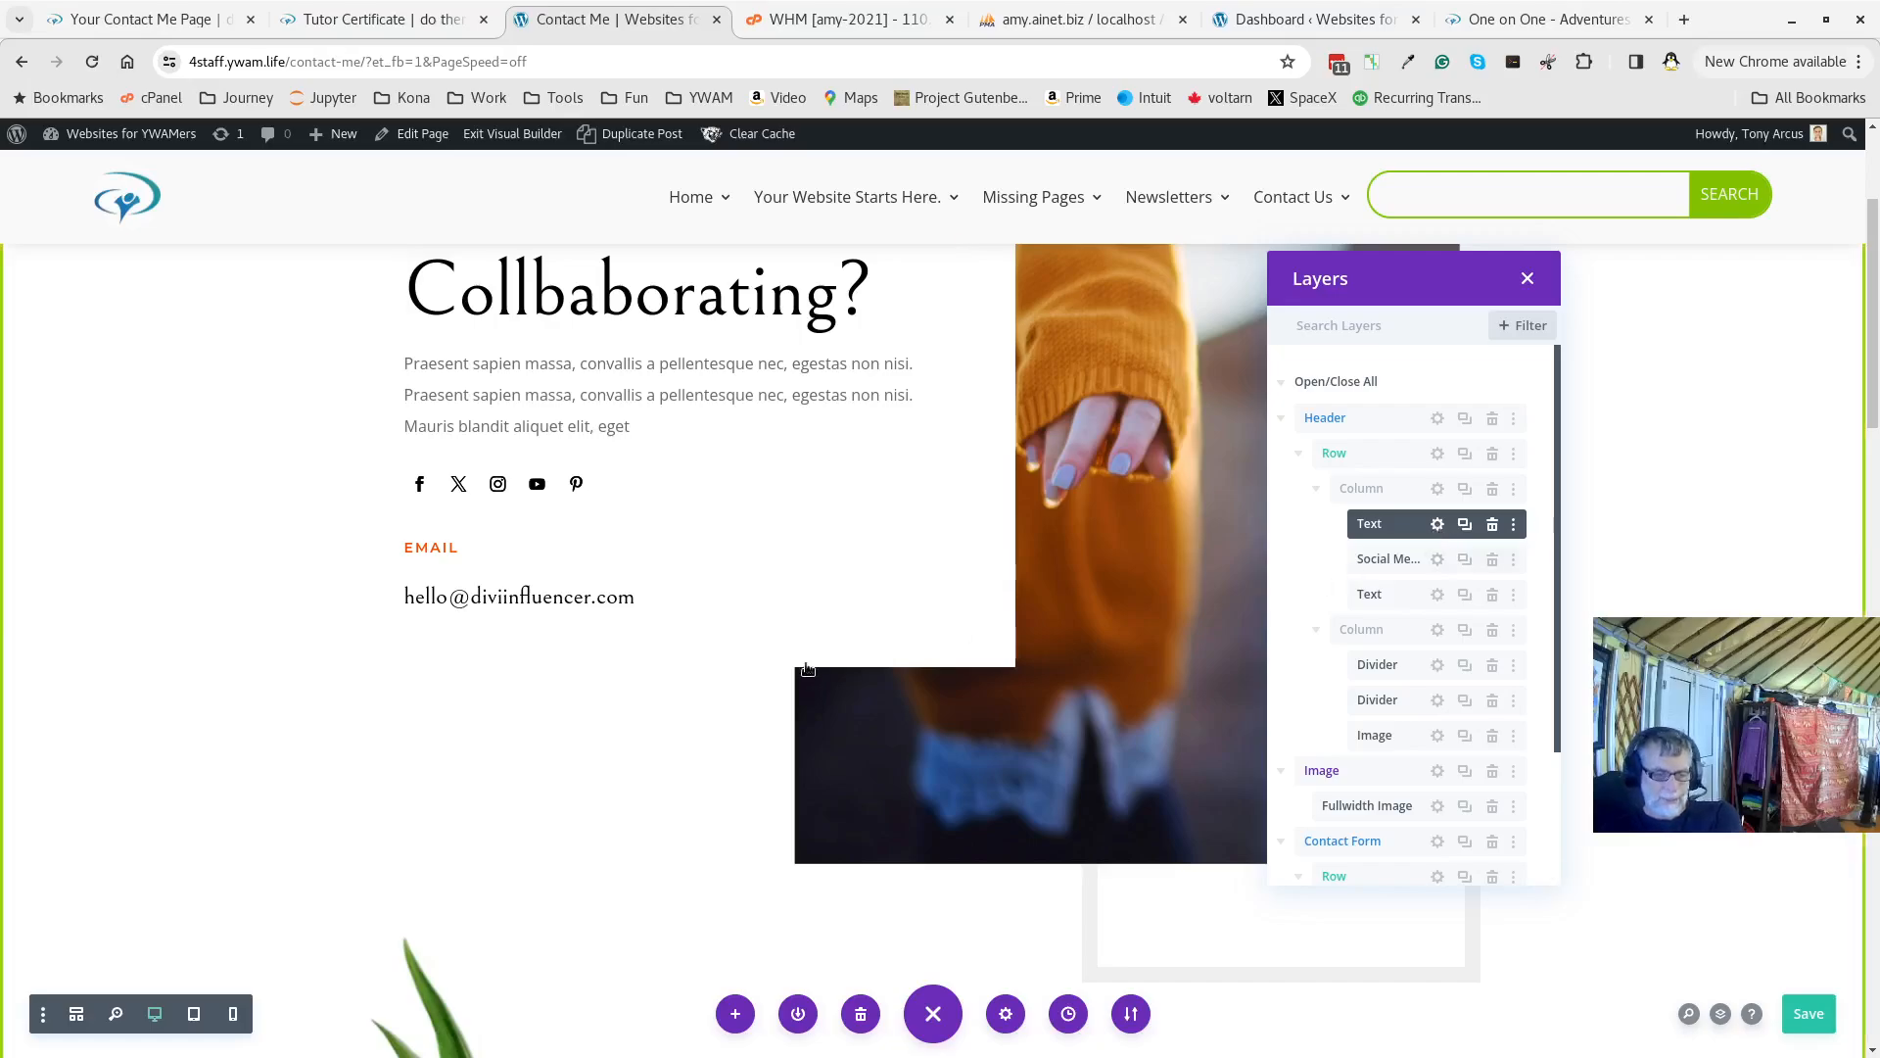
Replace the header Text module's placeholder paragraph with the 'doing interesting things' sentence
left_click(1438, 525)
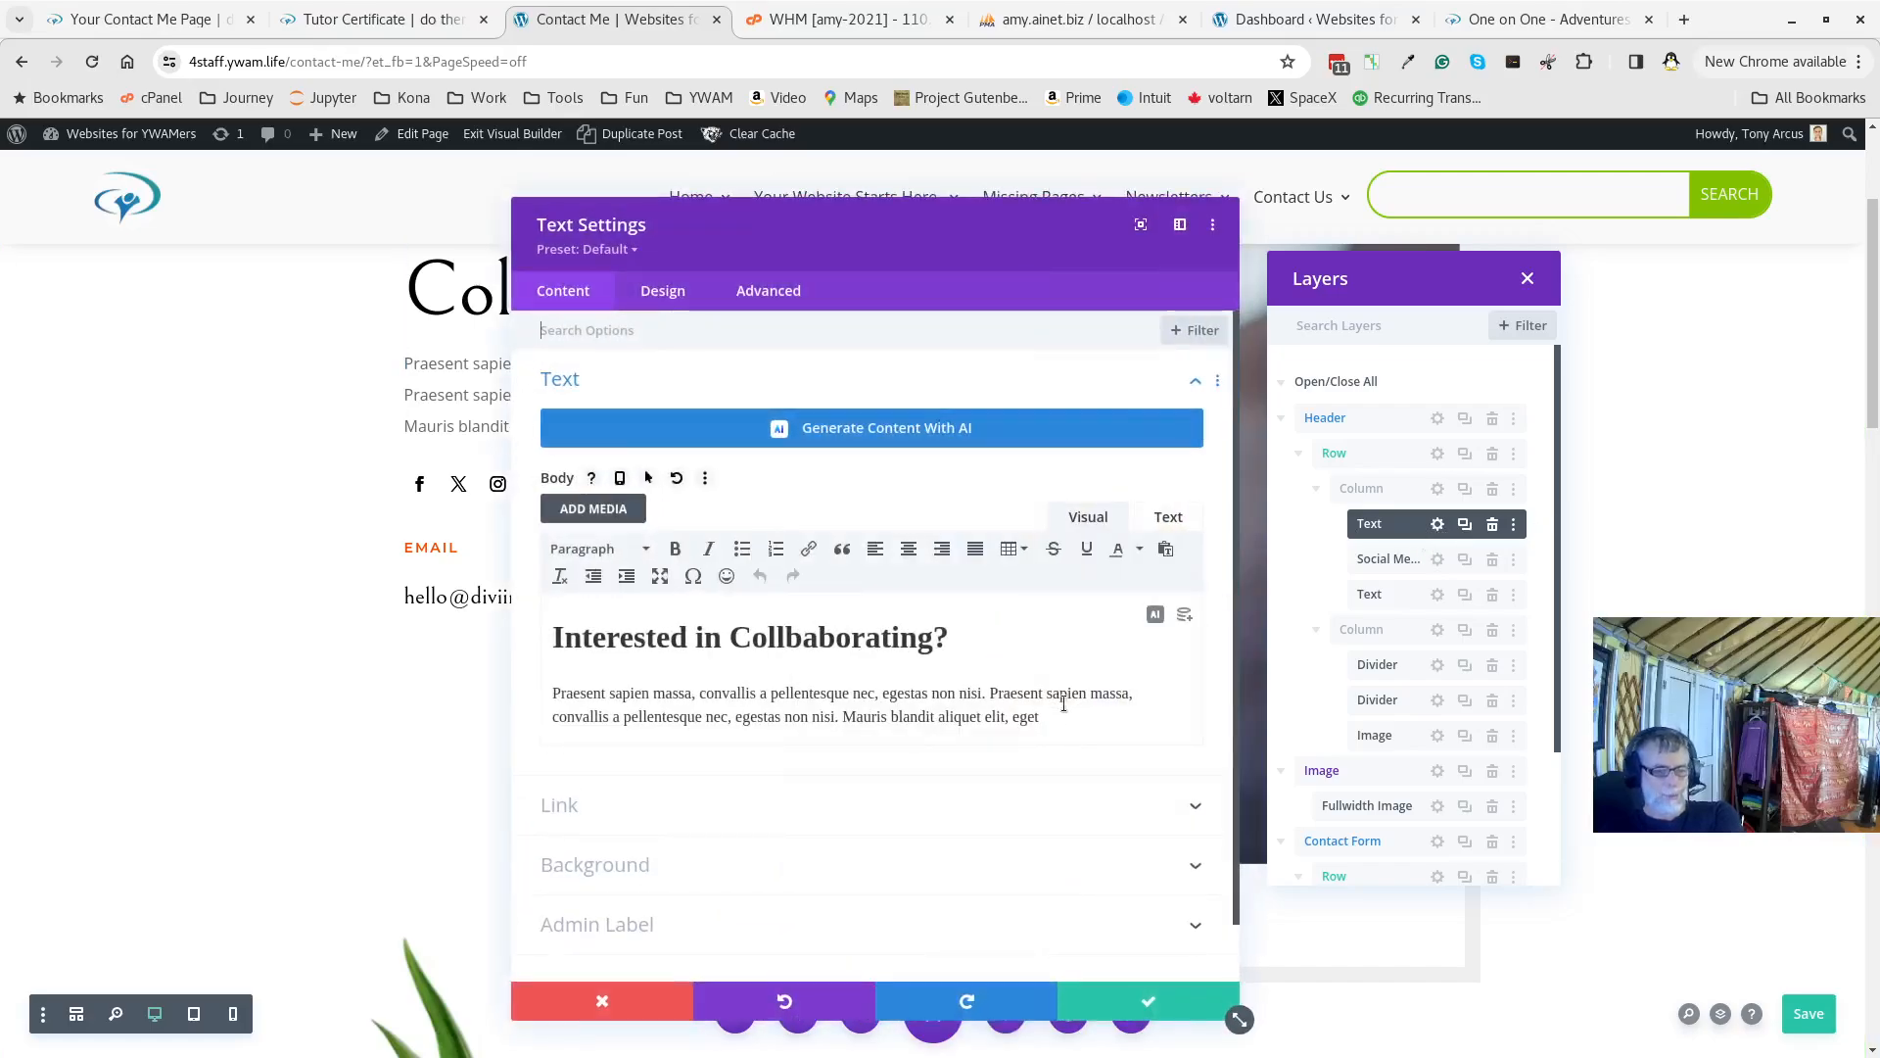
left_click_drag(1068, 720, 516, 678)
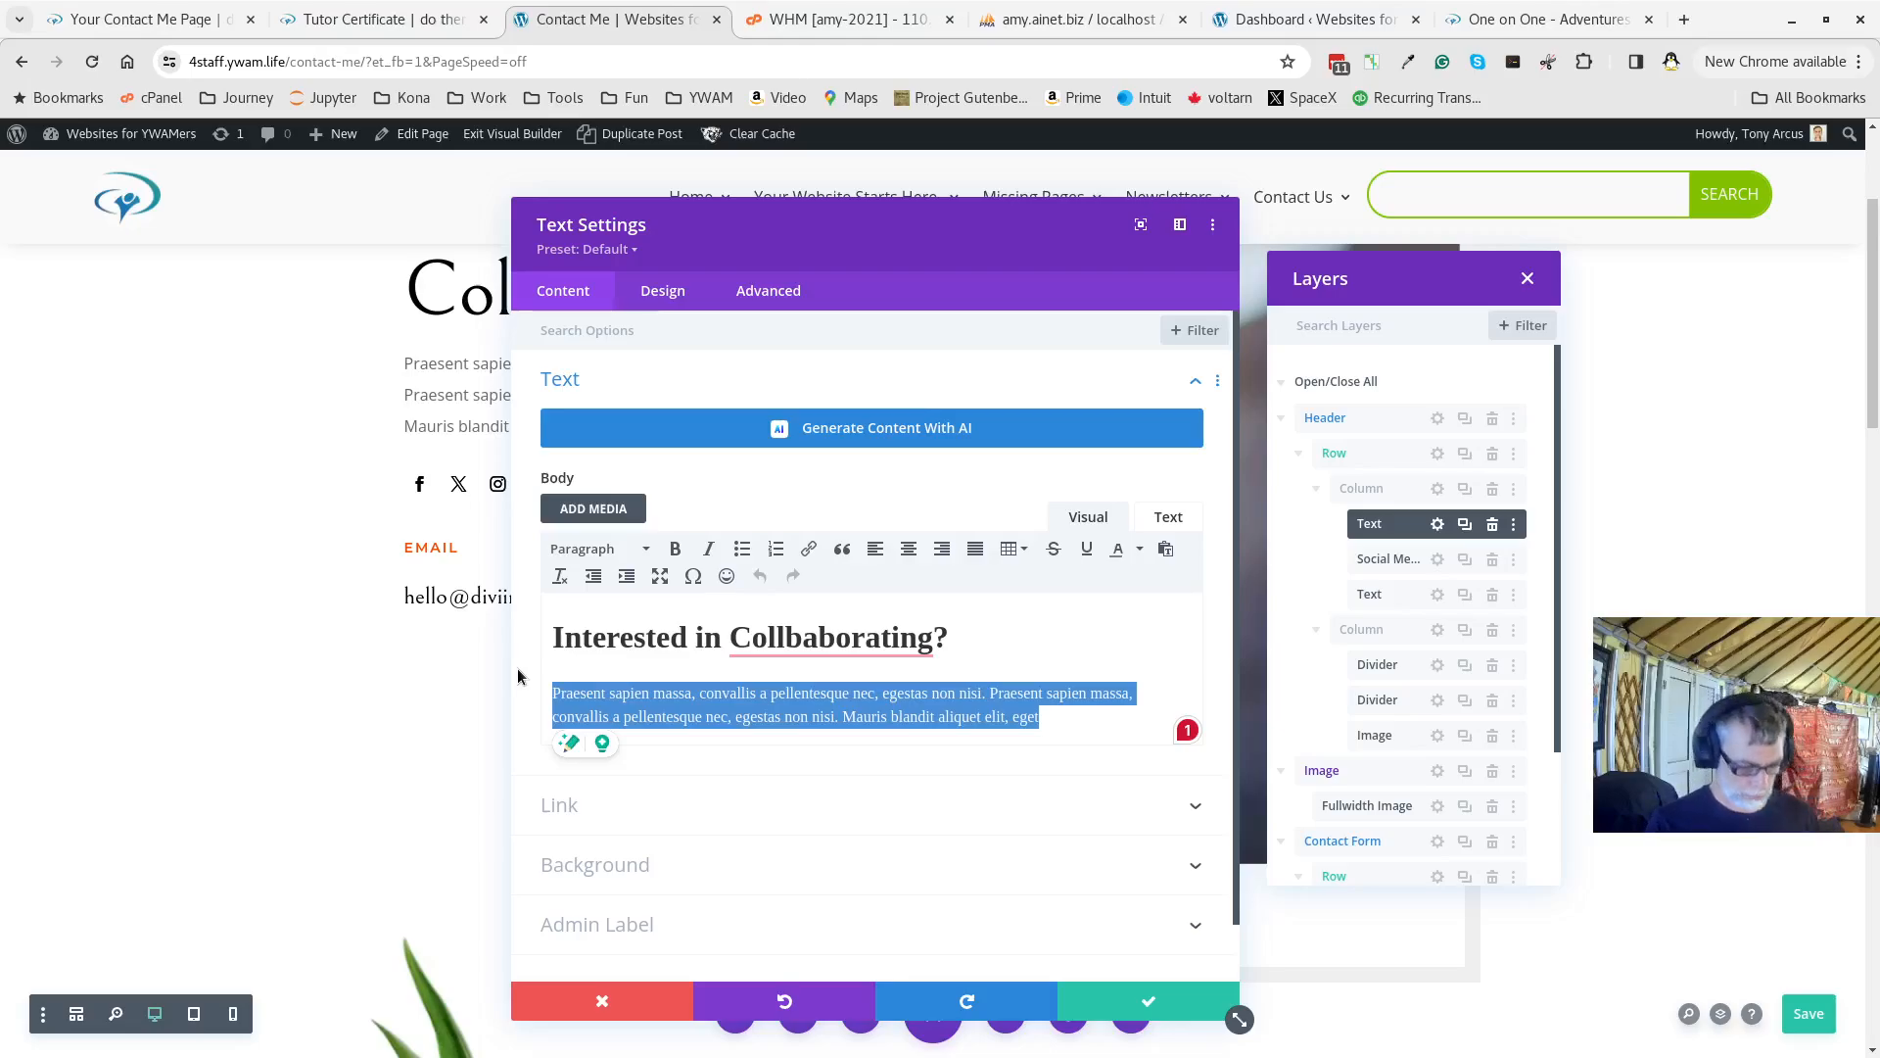
type("doing intere")
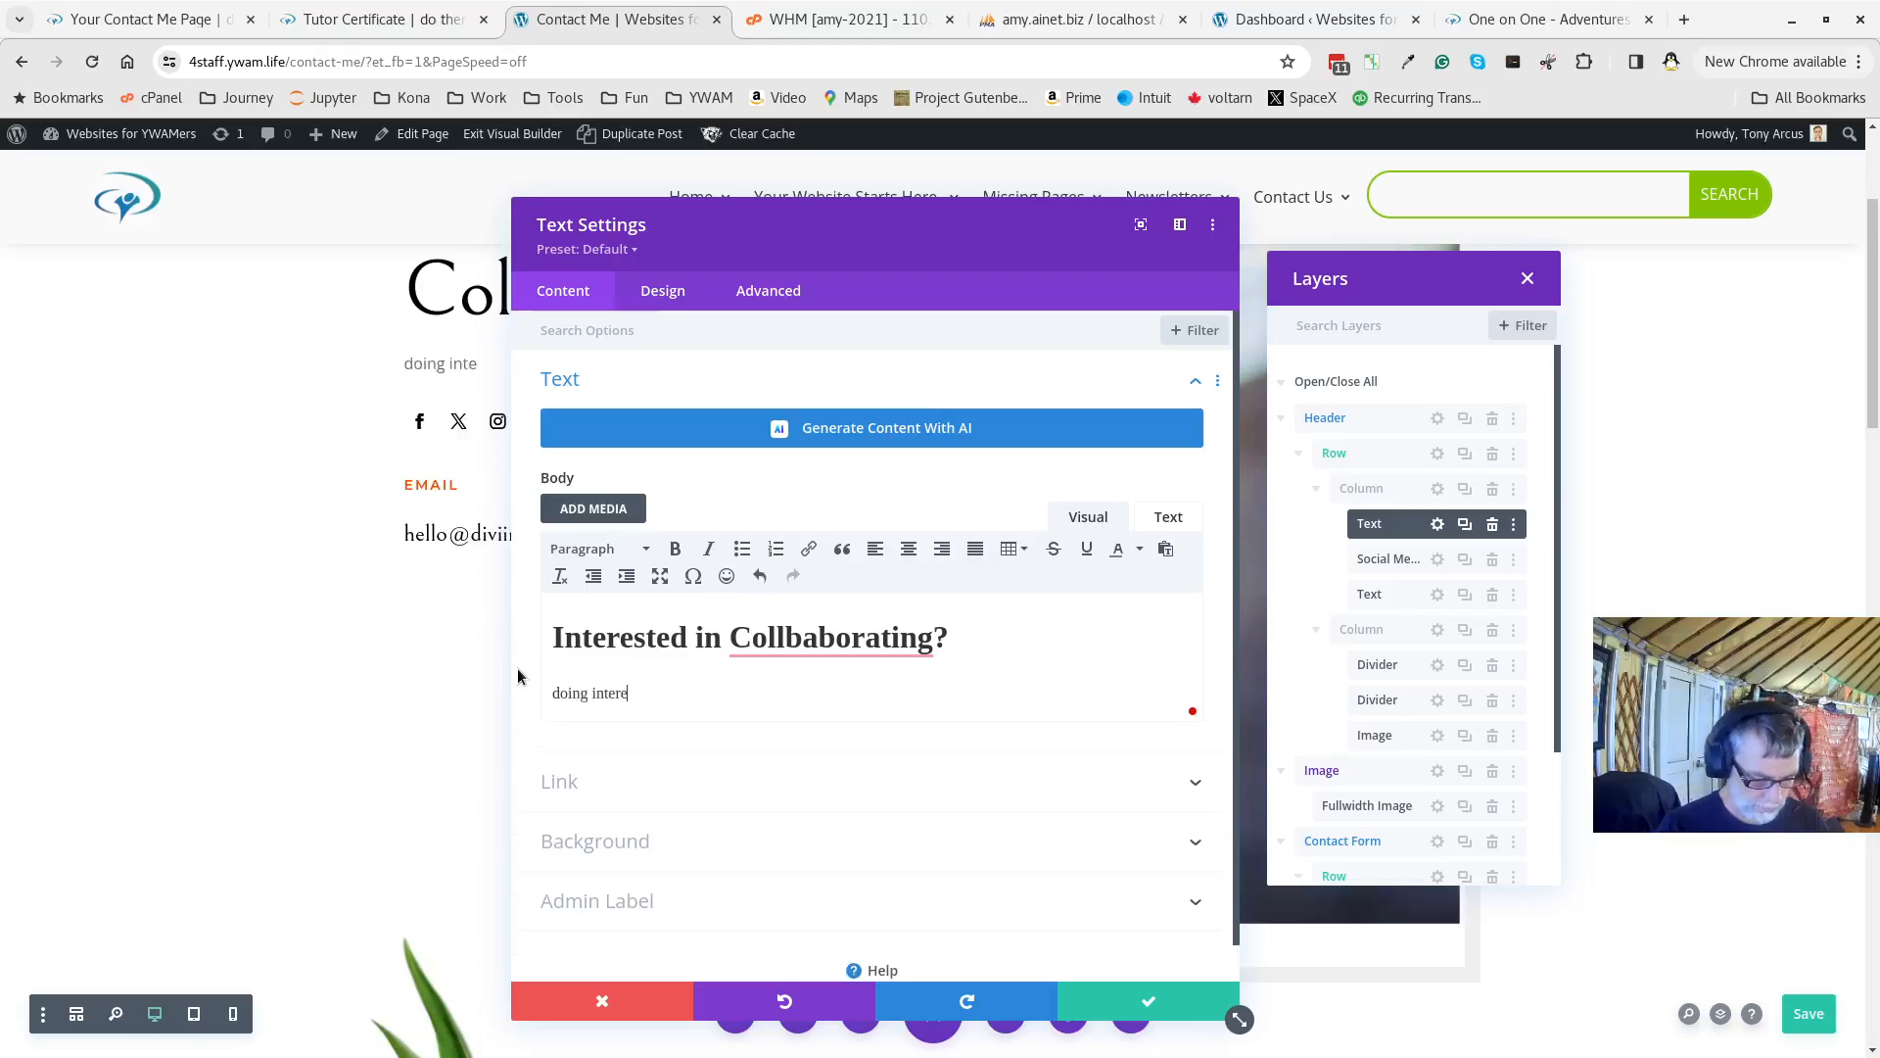
type("ssting things with interesting peeople/")
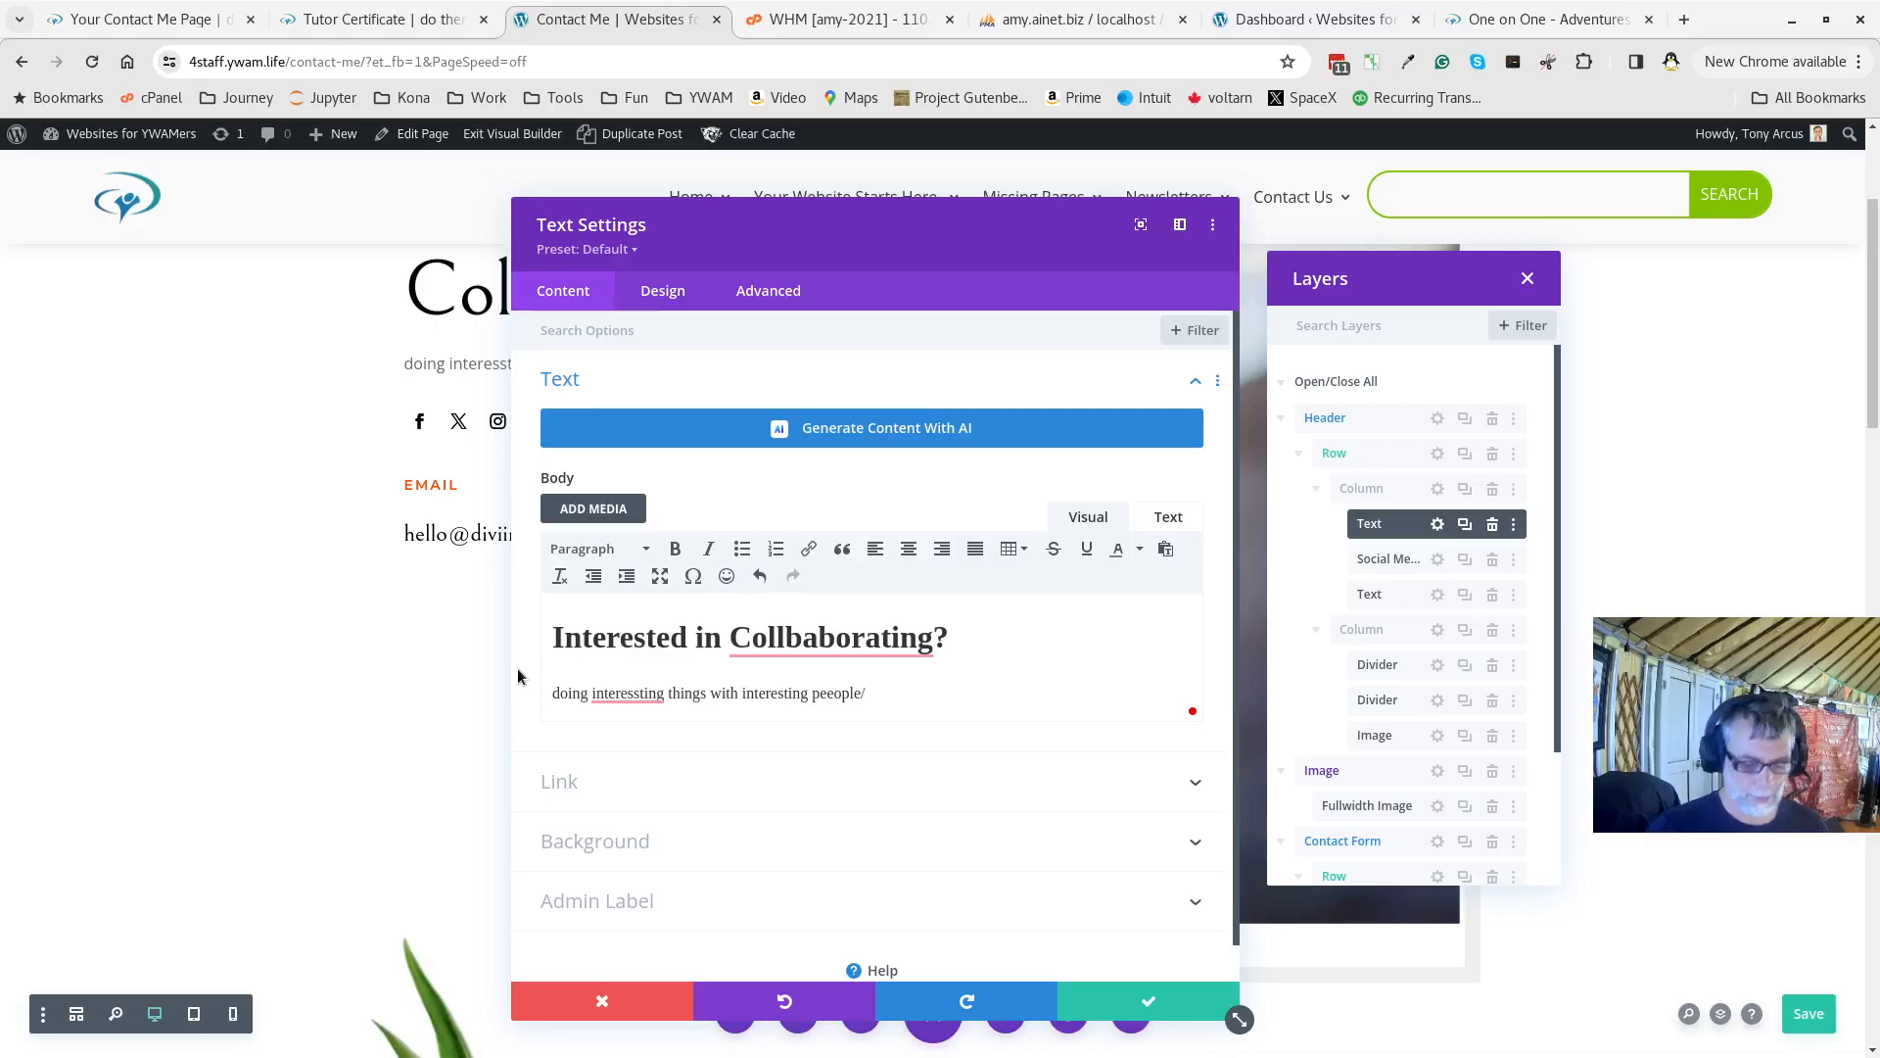
key("BackSpace")
type(".")
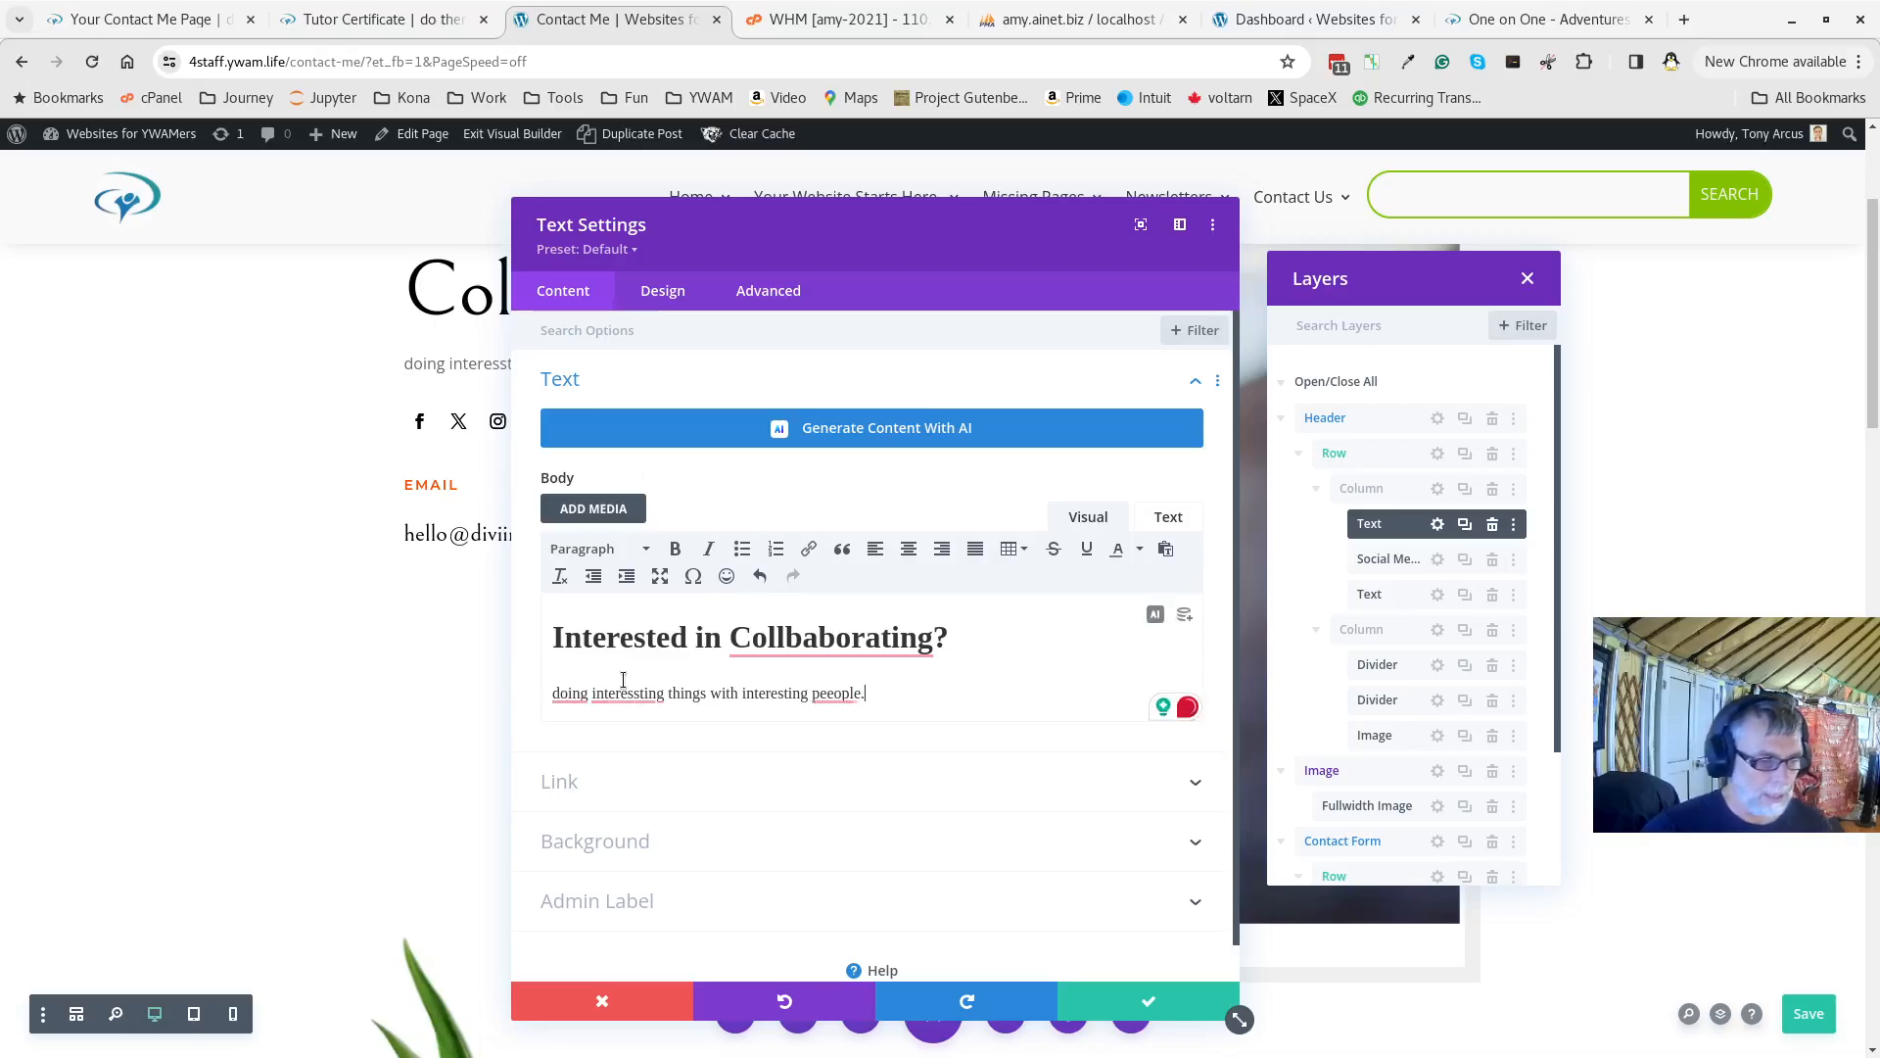
Accept the spelling fixes, capitalize 'Doing' and 'Collaborating', and save the module
mouse_move(623, 692)
left_click(630, 747)
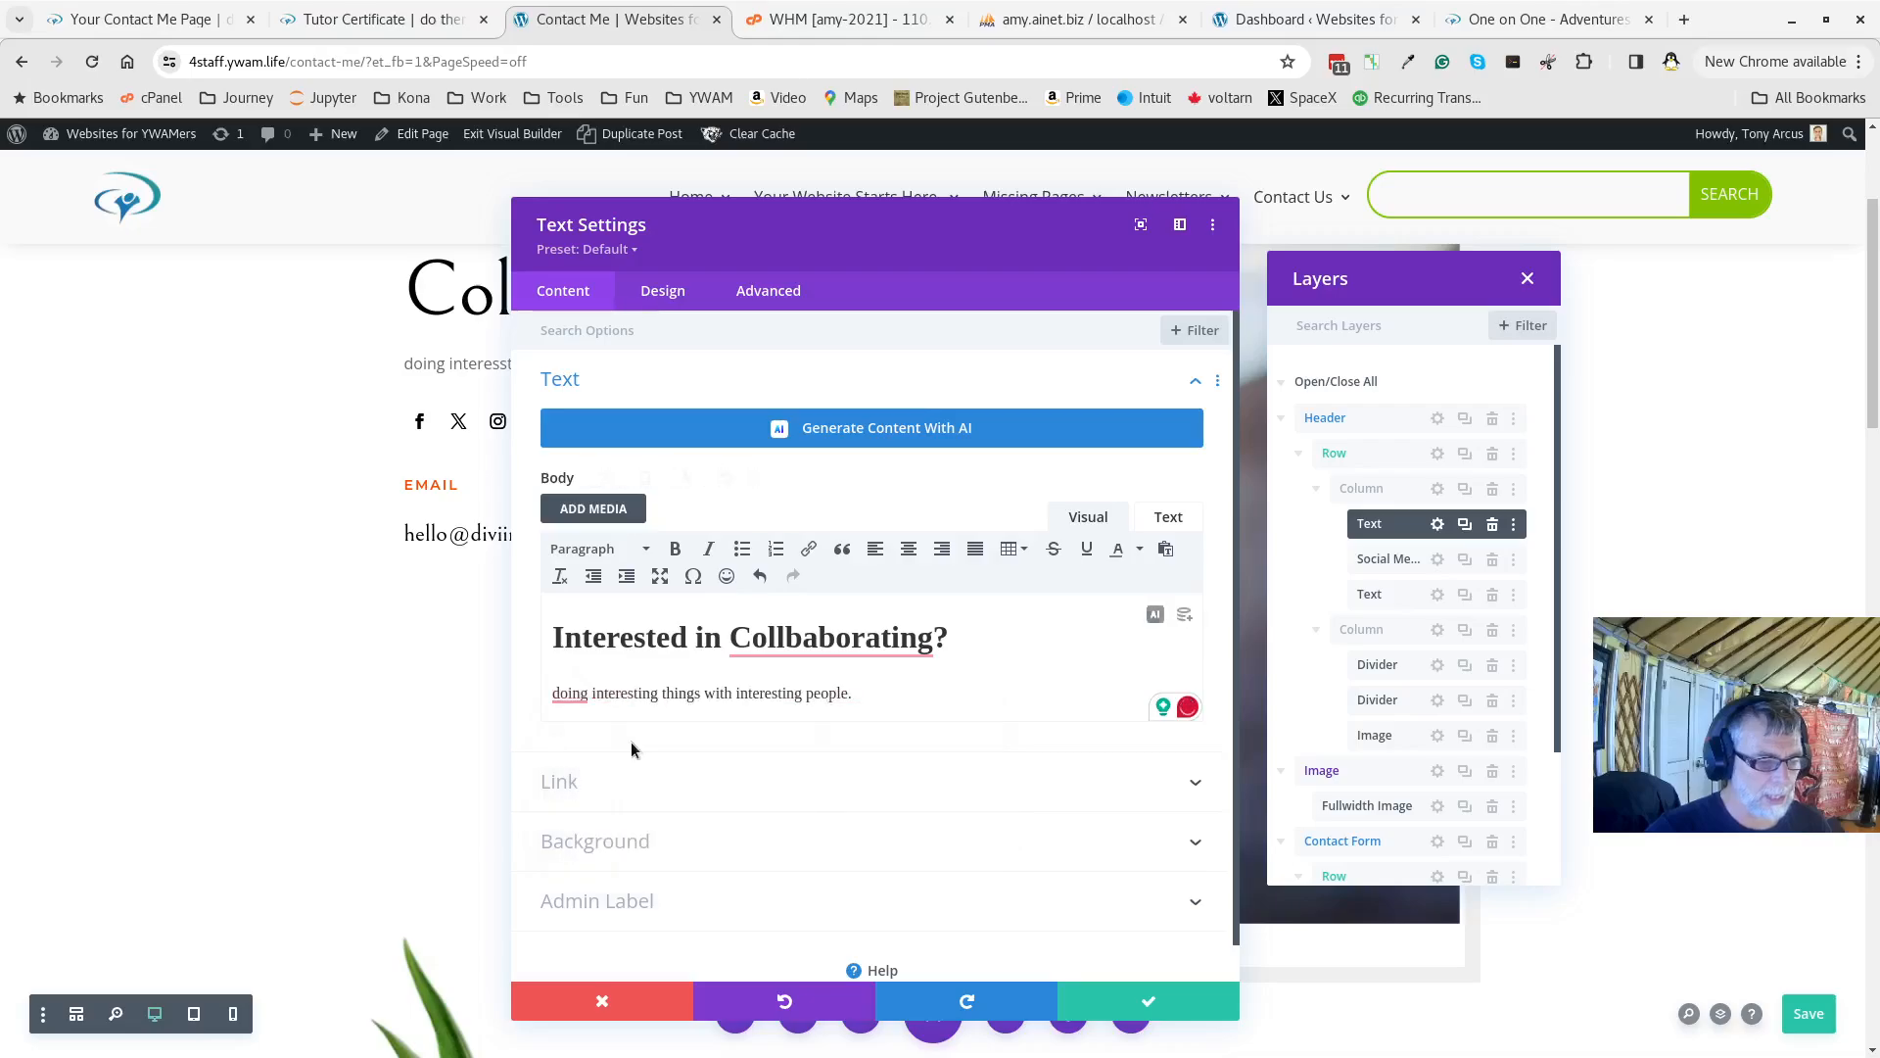
mouse_move(811, 638)
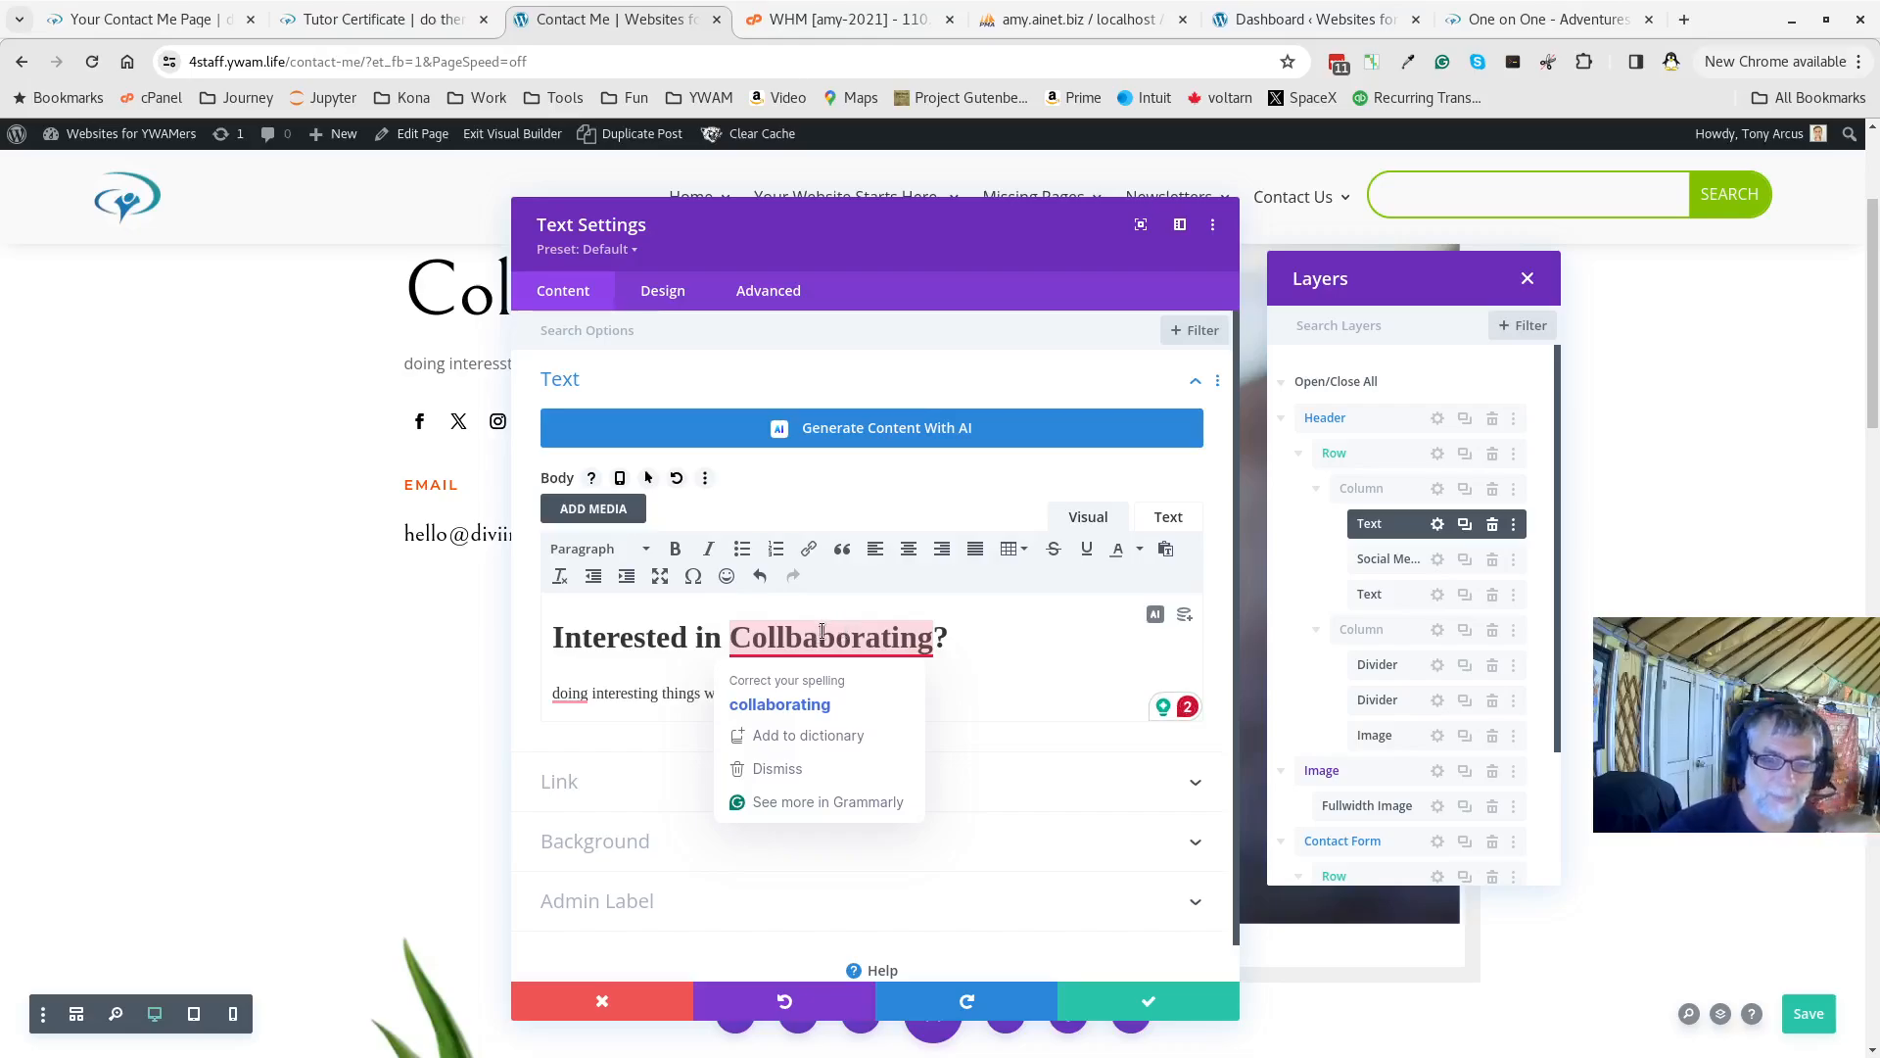
left_click(780, 704)
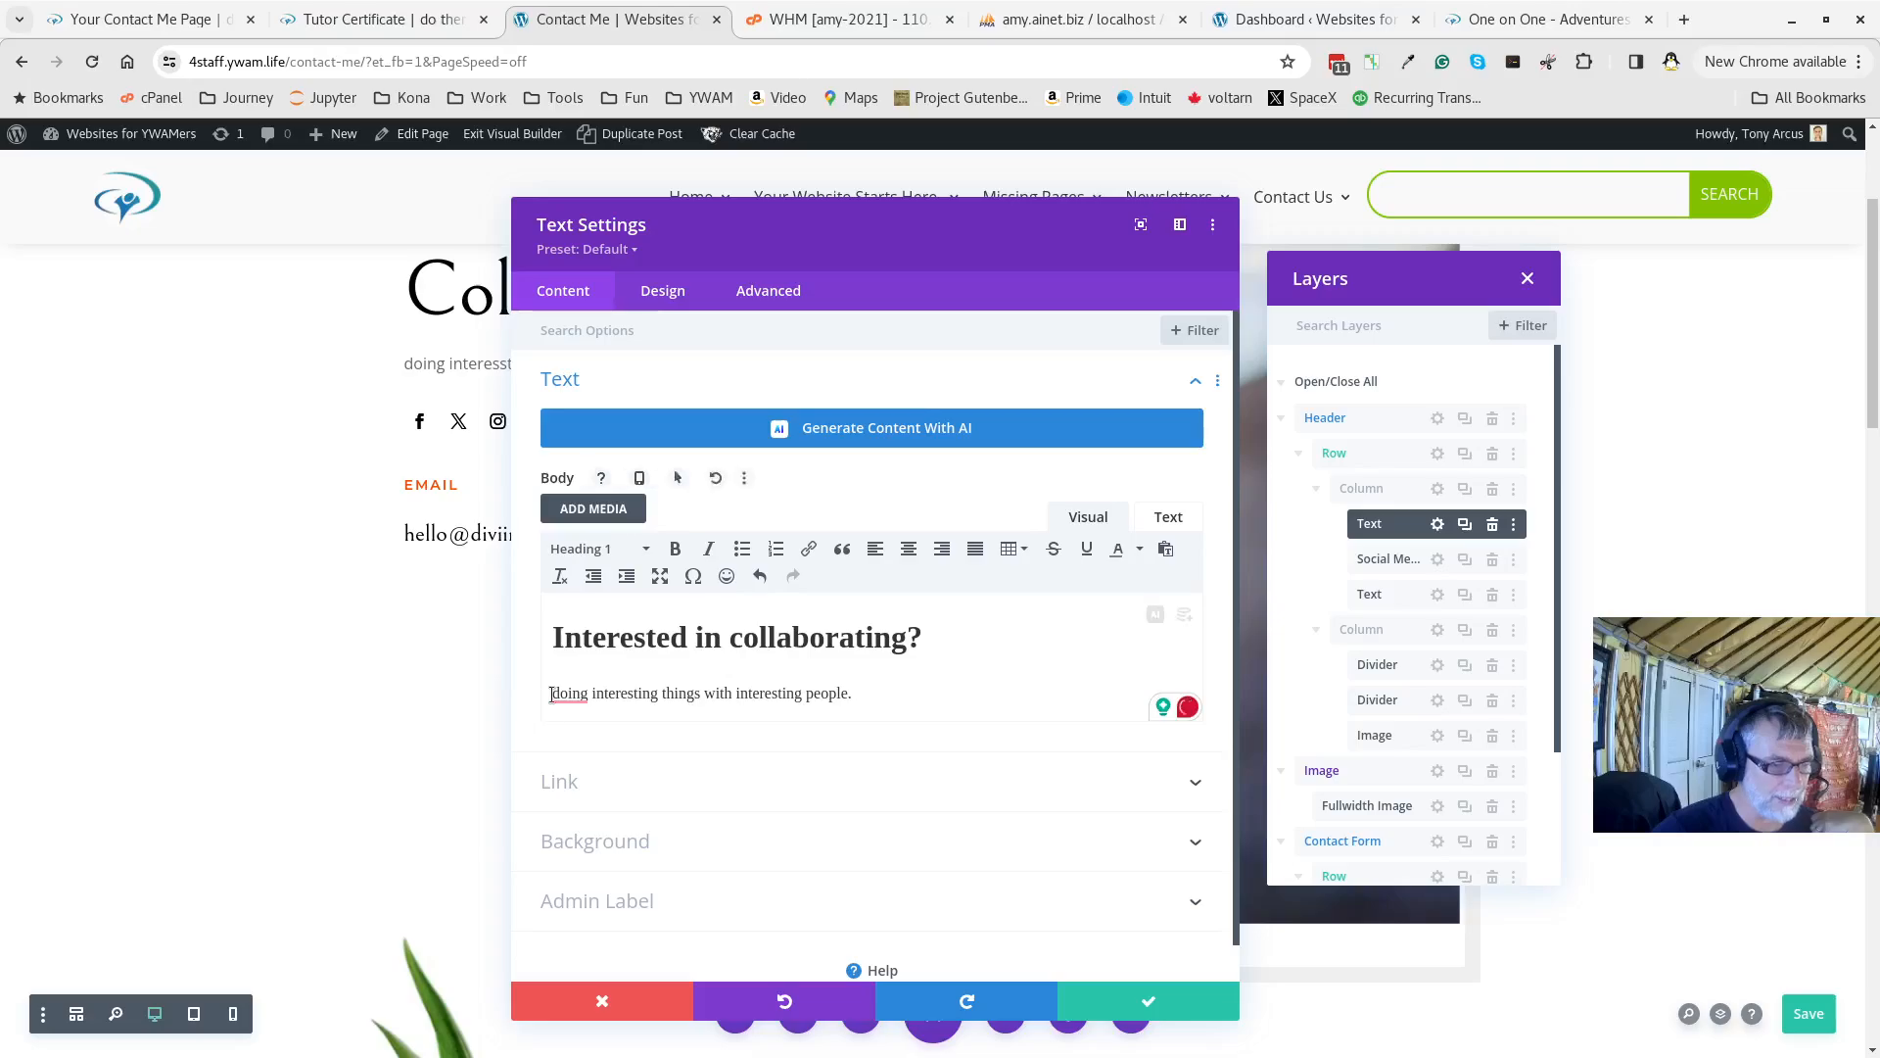
mouse_move(558, 693)
left_click(574, 750)
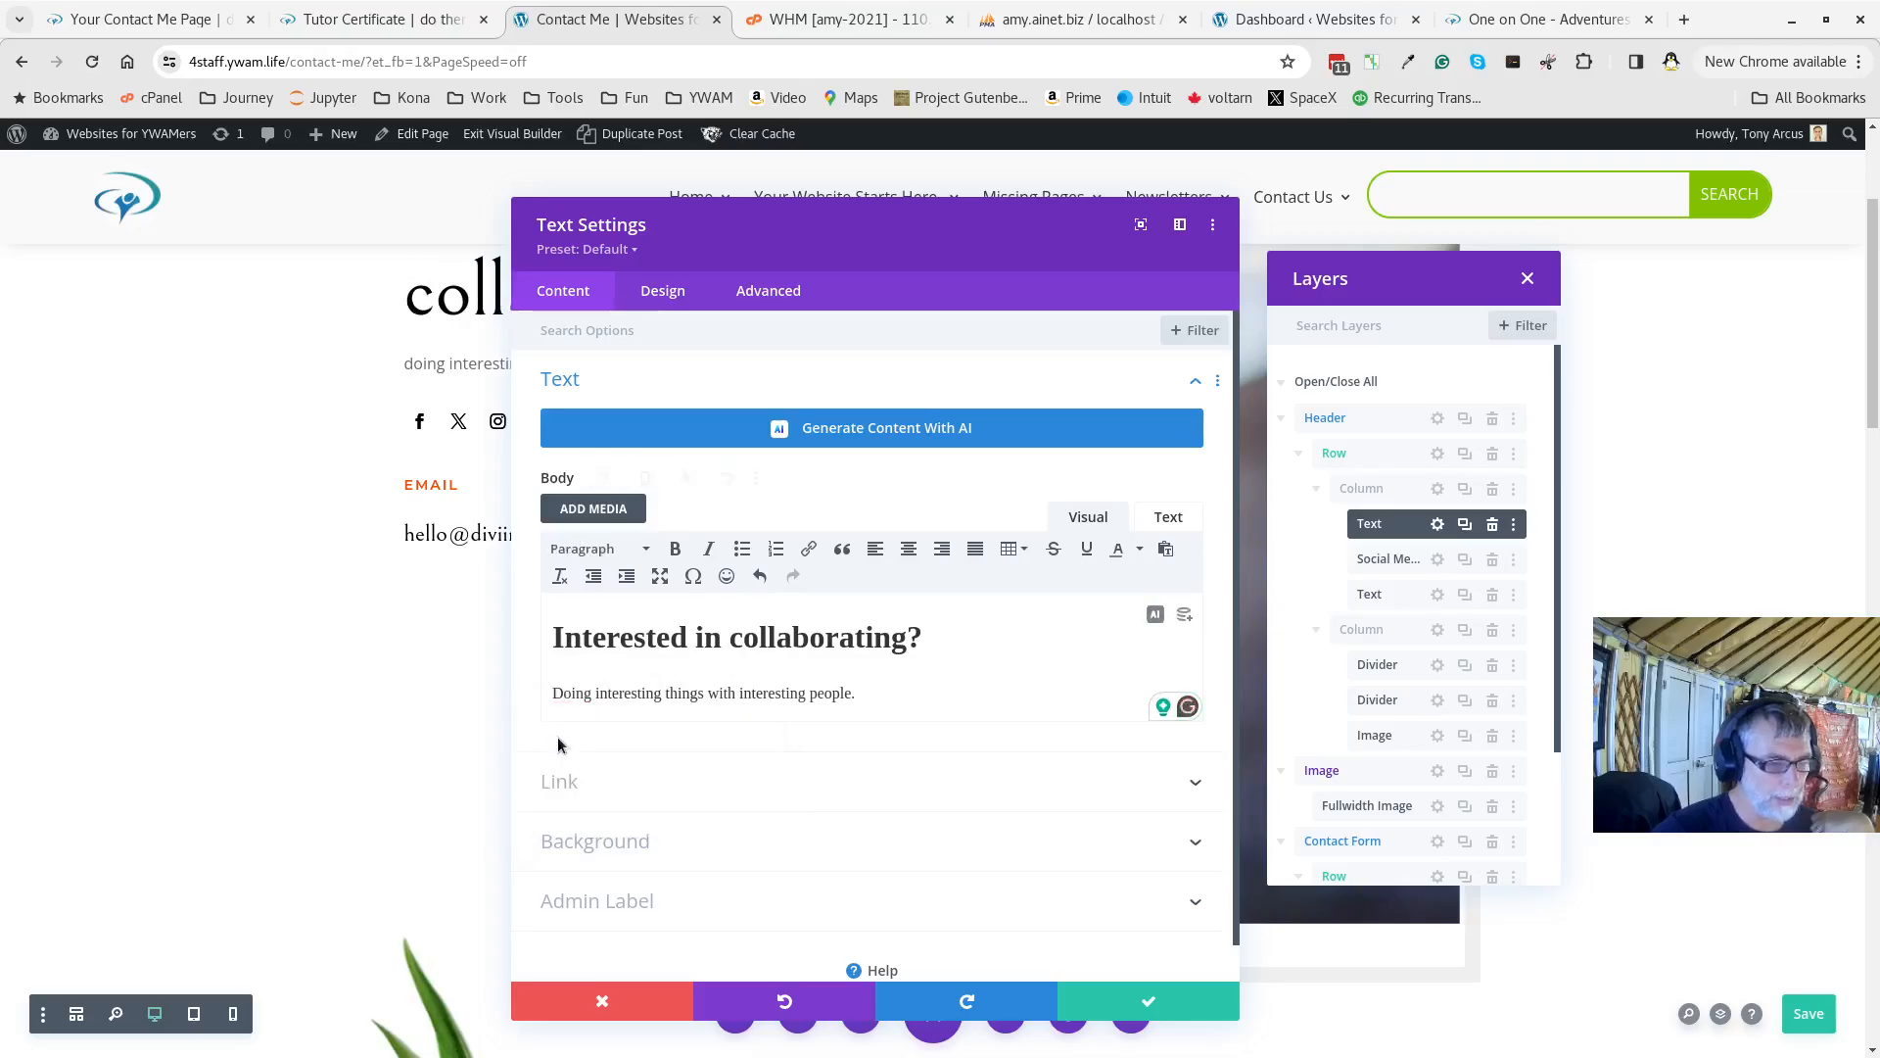
left_click(741, 643)
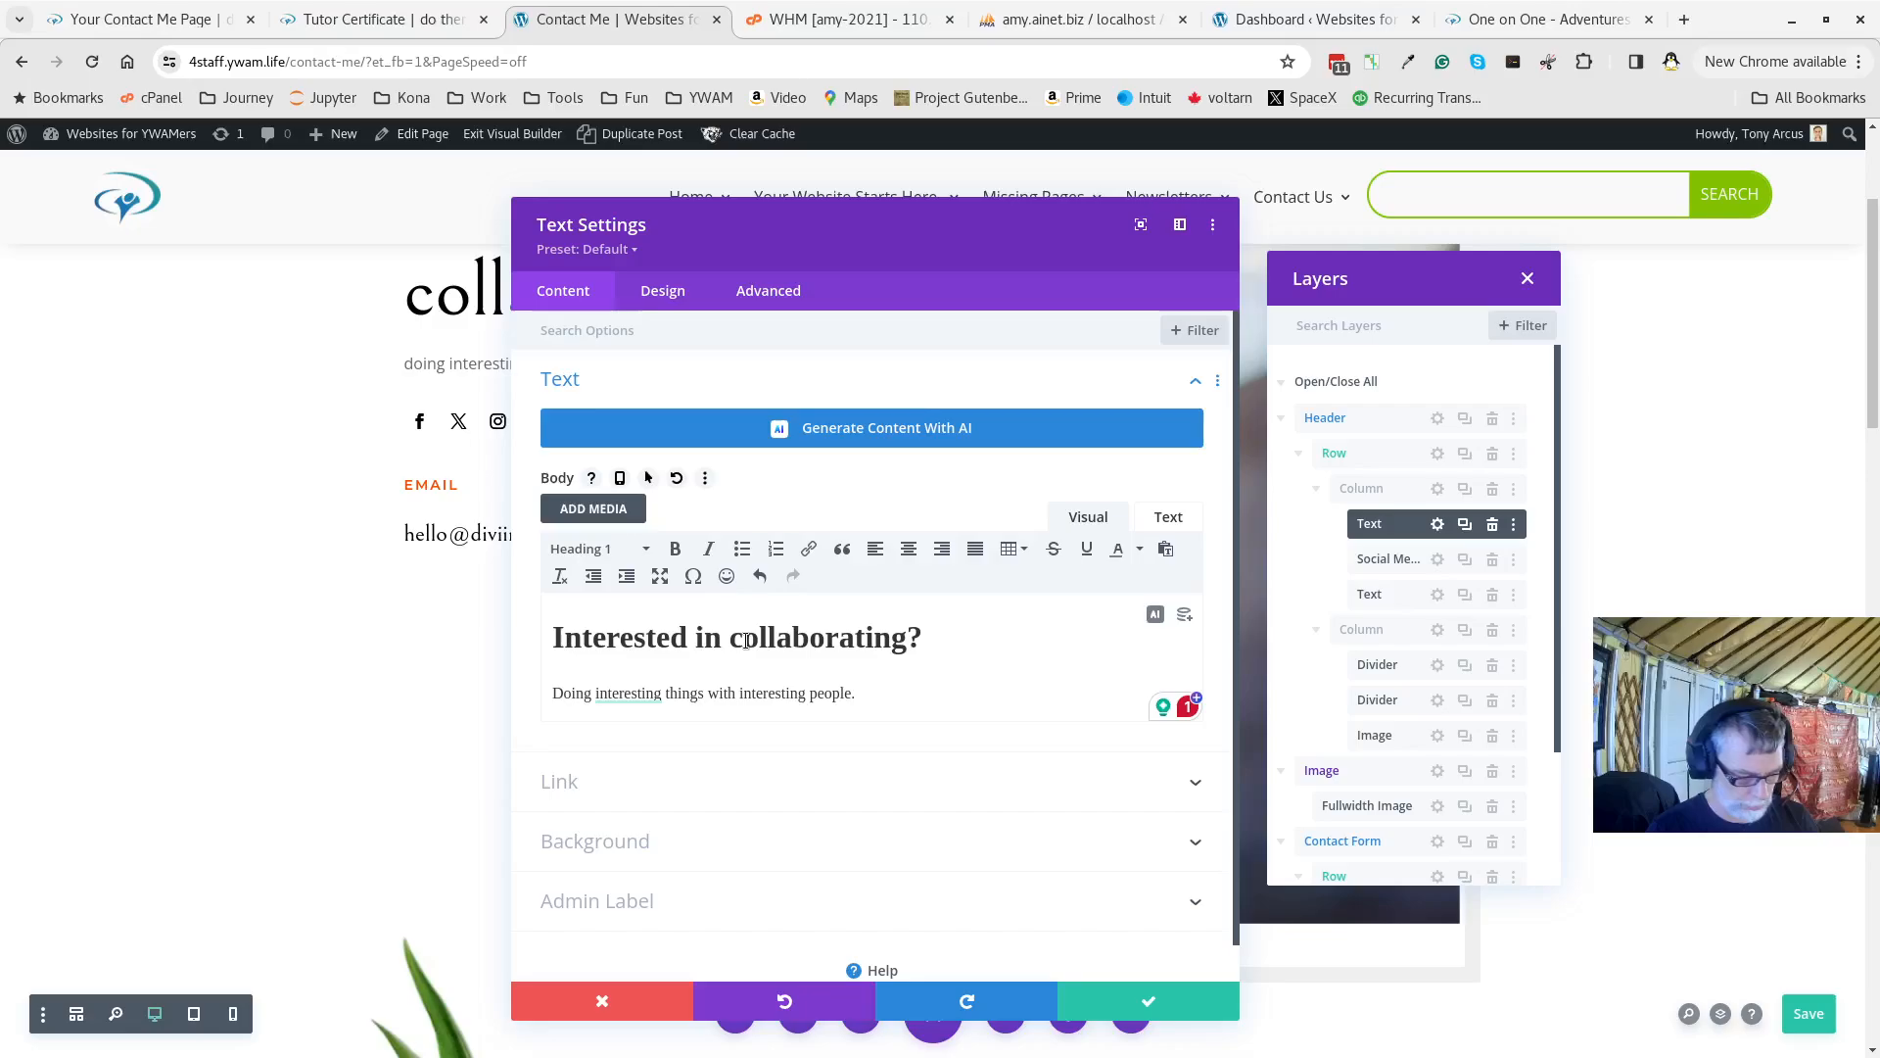
key("BackSpace")
type("C")
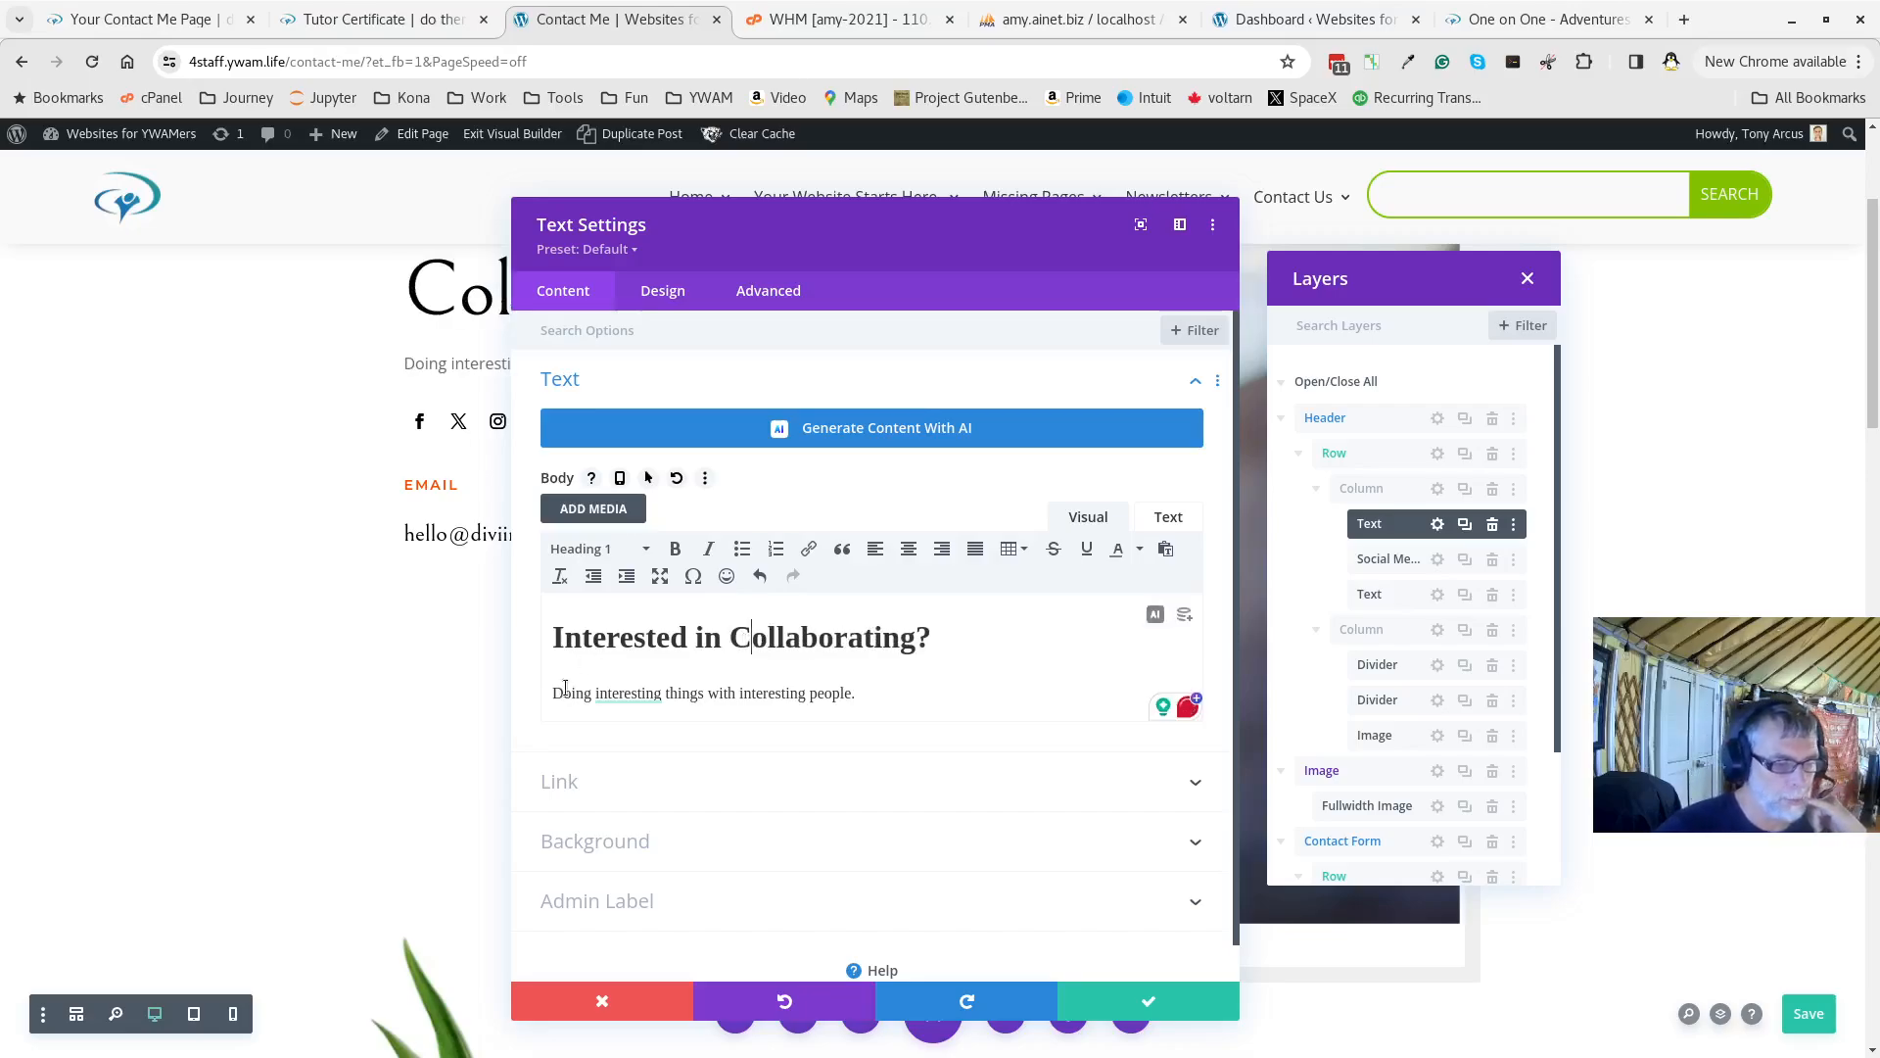
mouse_move(615, 691)
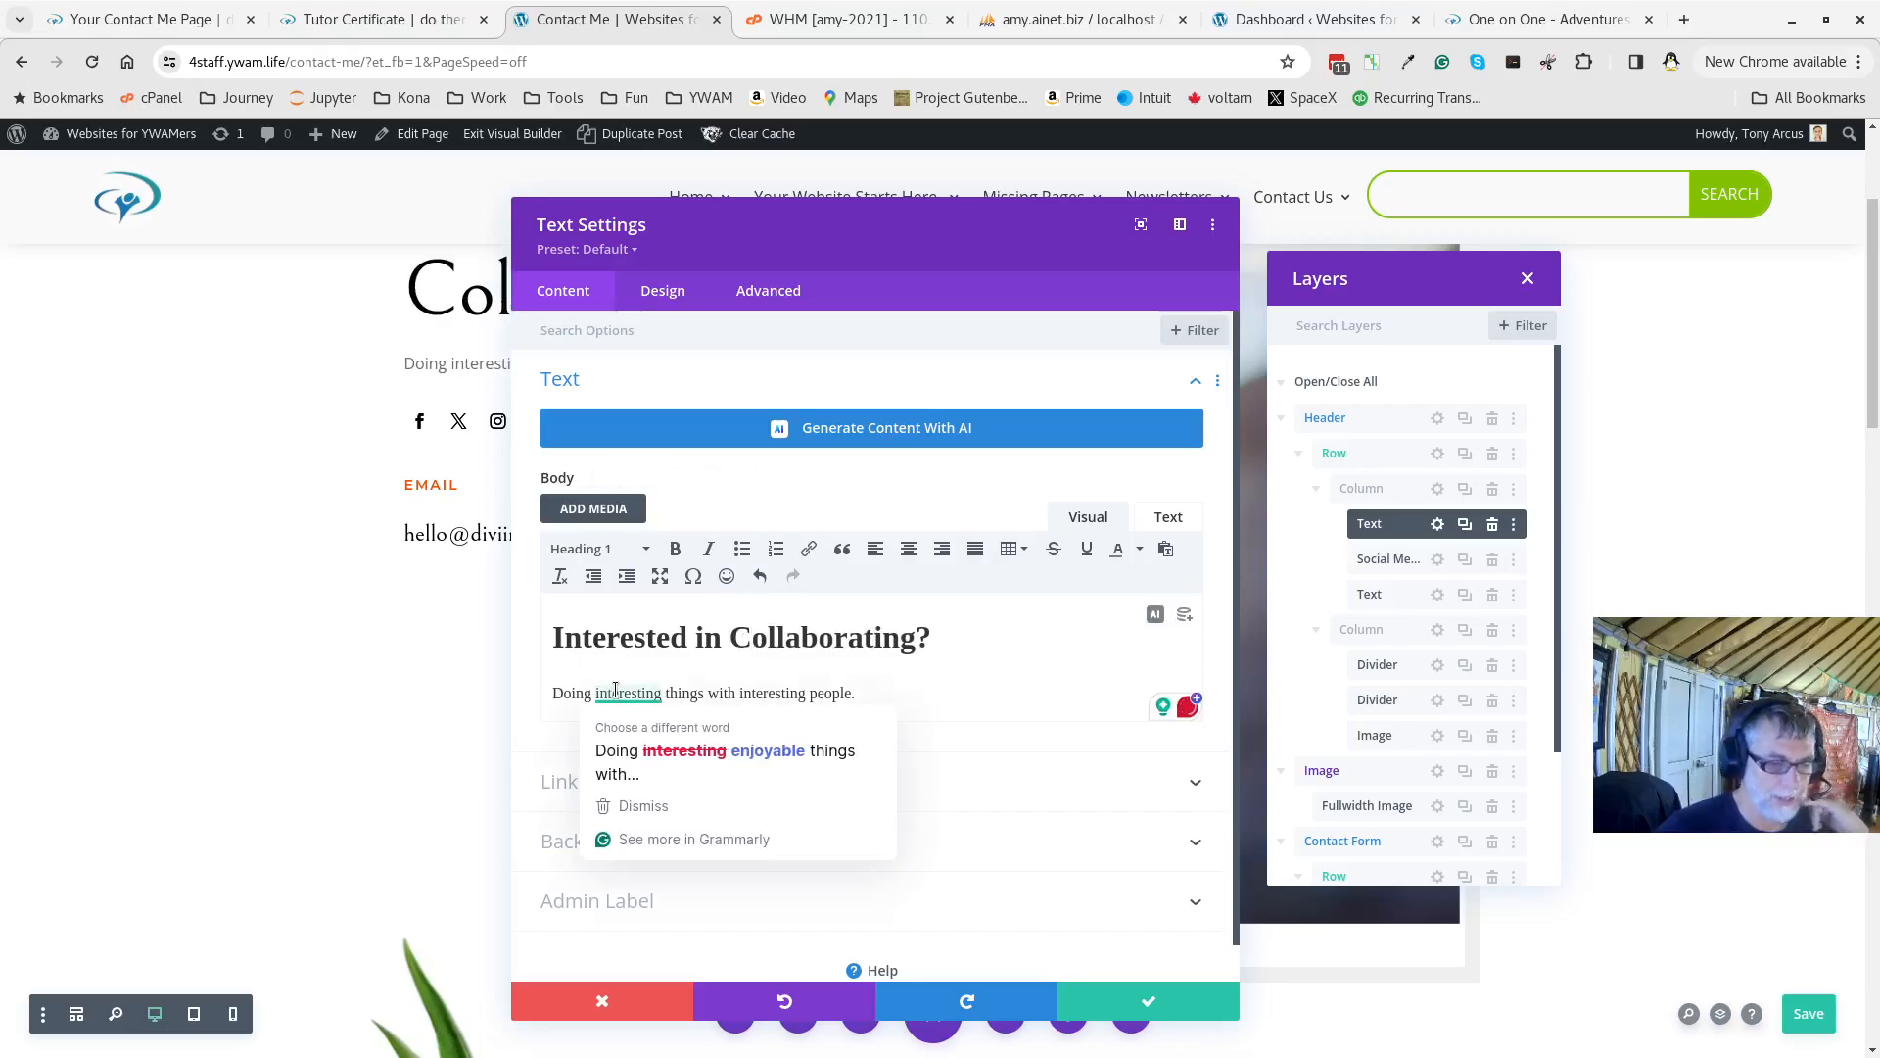
left_click(1149, 1000)
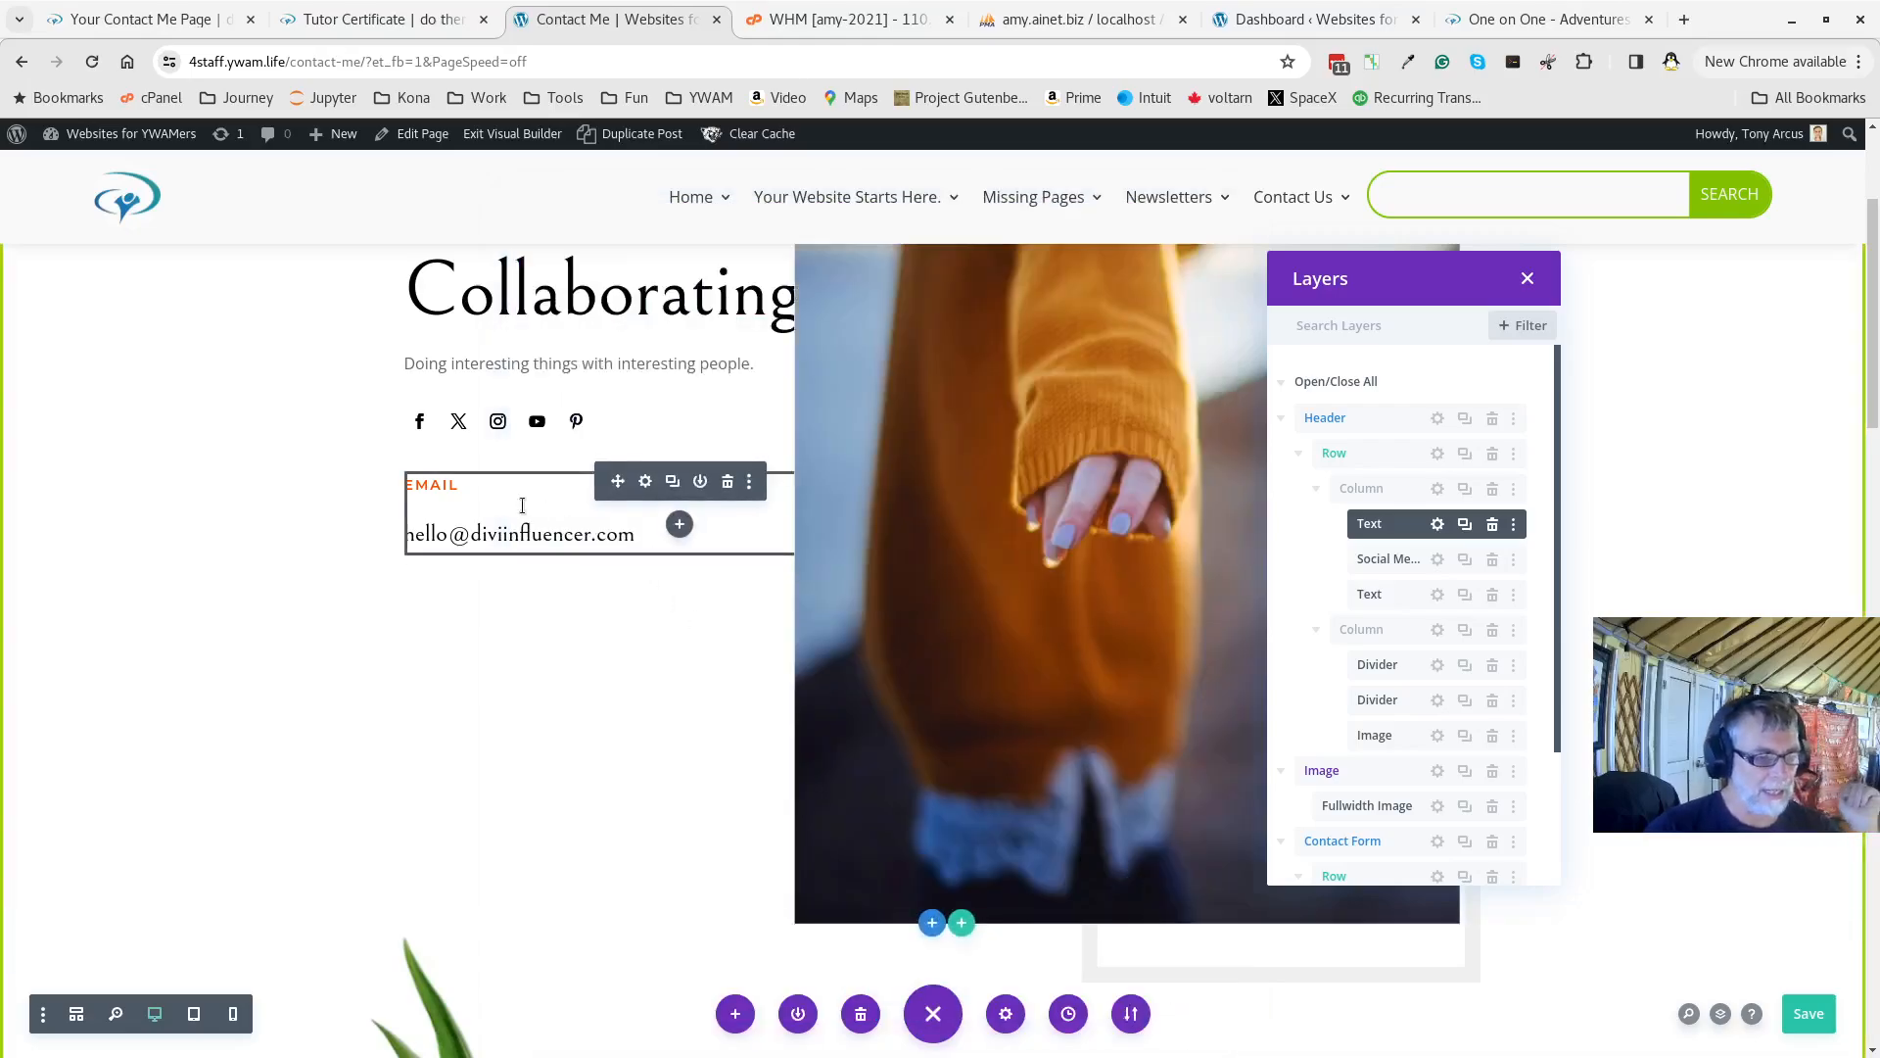
In the second Text module, replace the placeholder address line with the owner's own e-mail address and save
left_click(1436, 595)
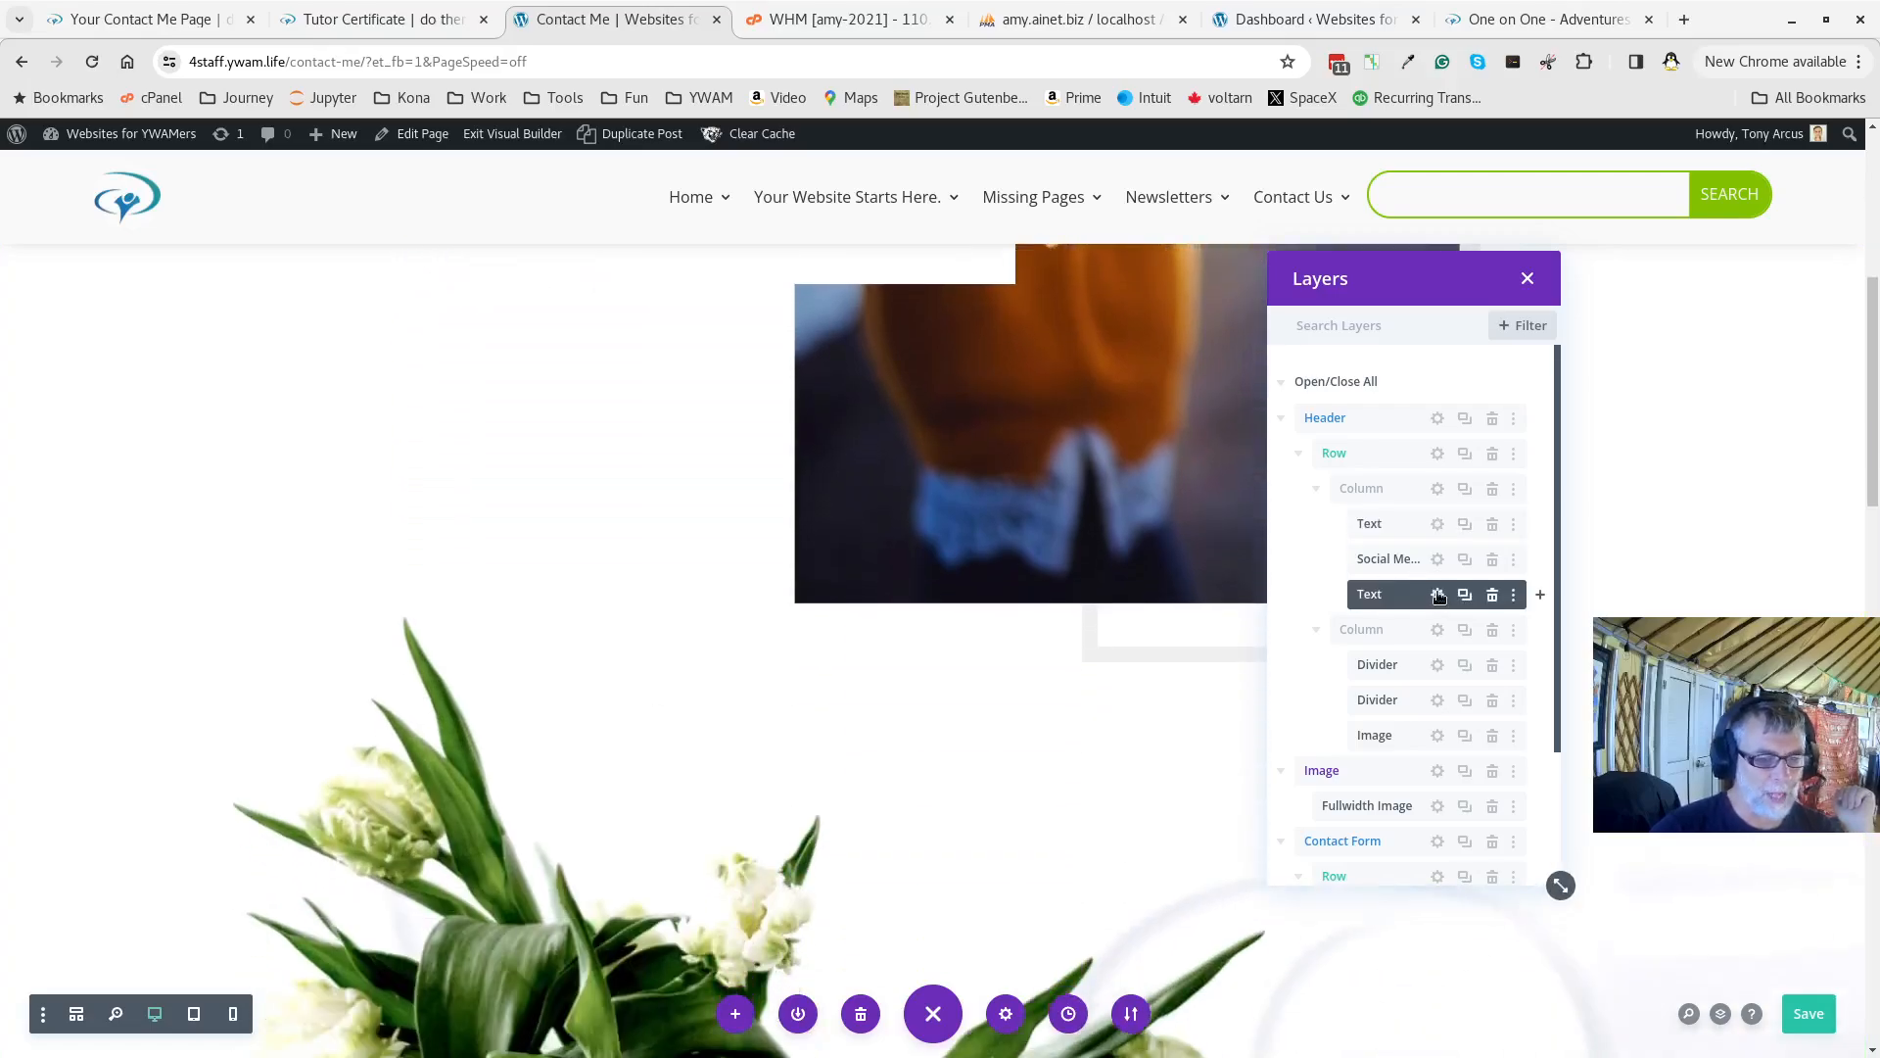
left_click(1438, 596)
left_click_drag(740, 669, 217, 622)
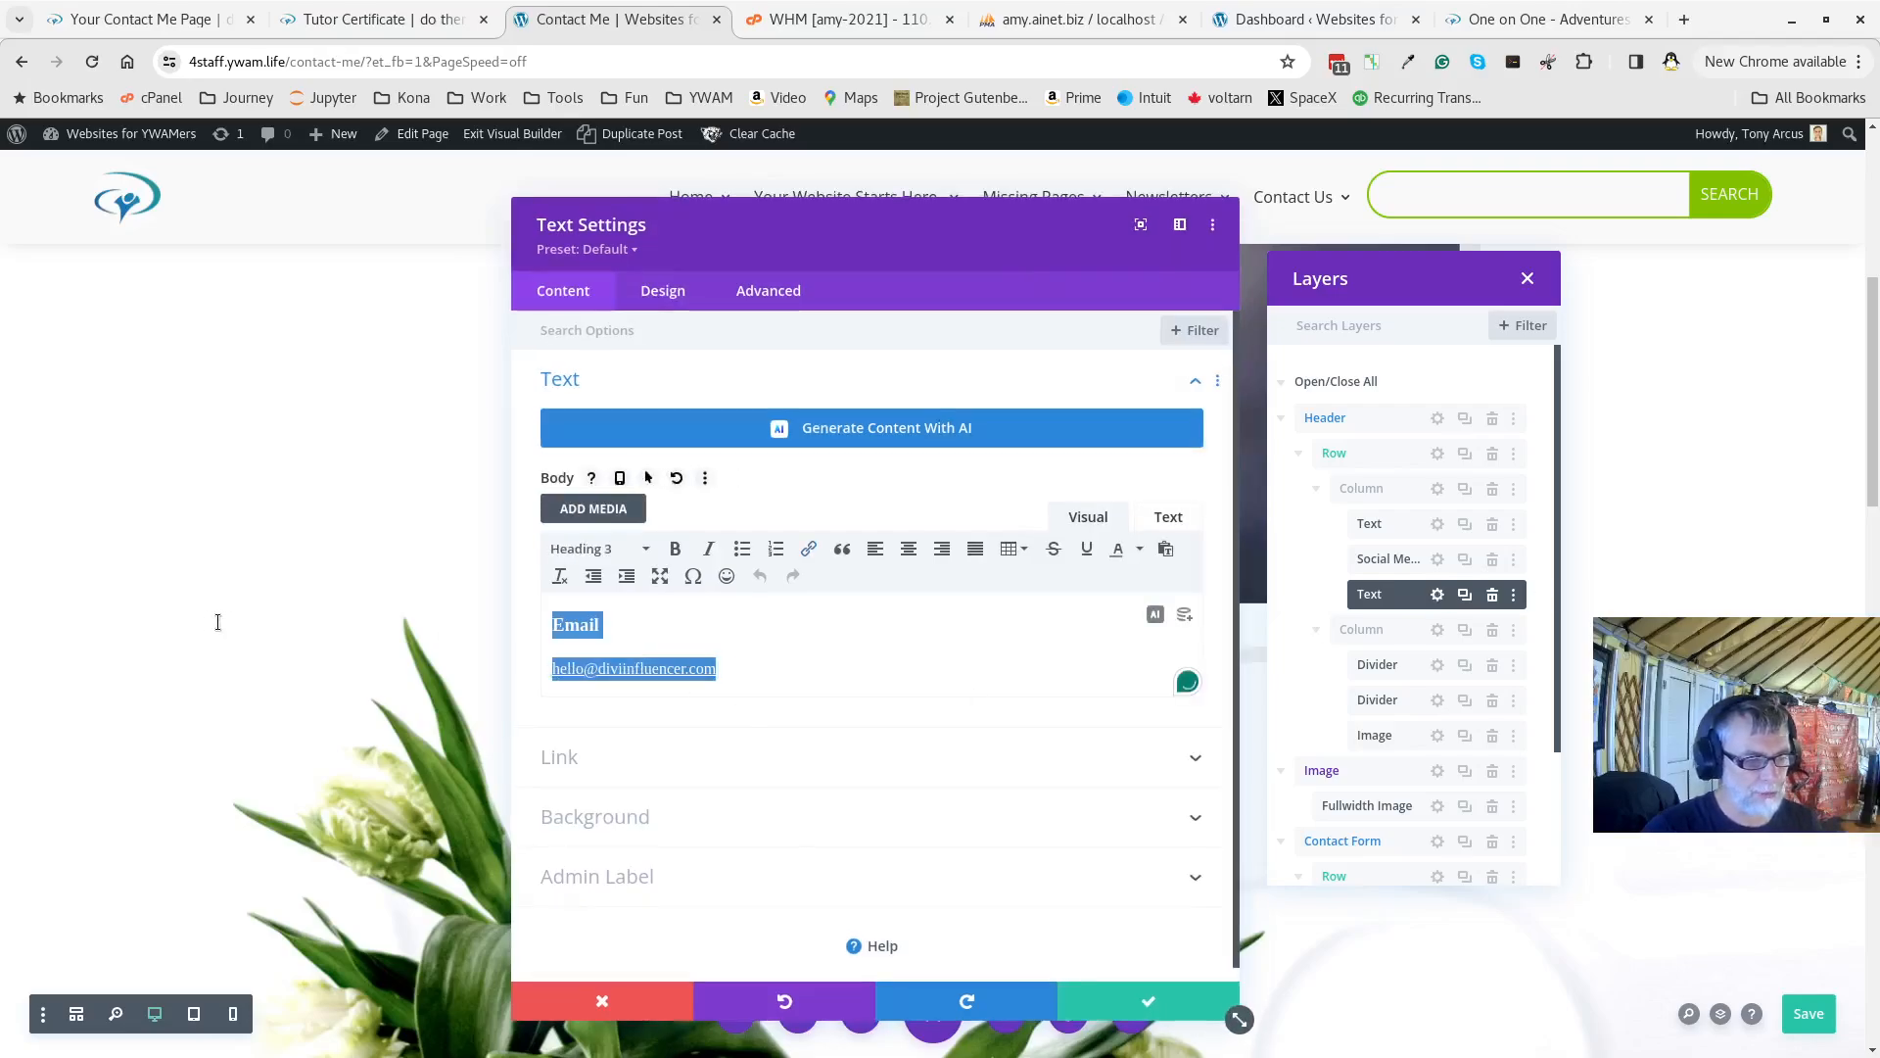
left_click(714, 650)
left_click_drag(751, 678, 427, 658)
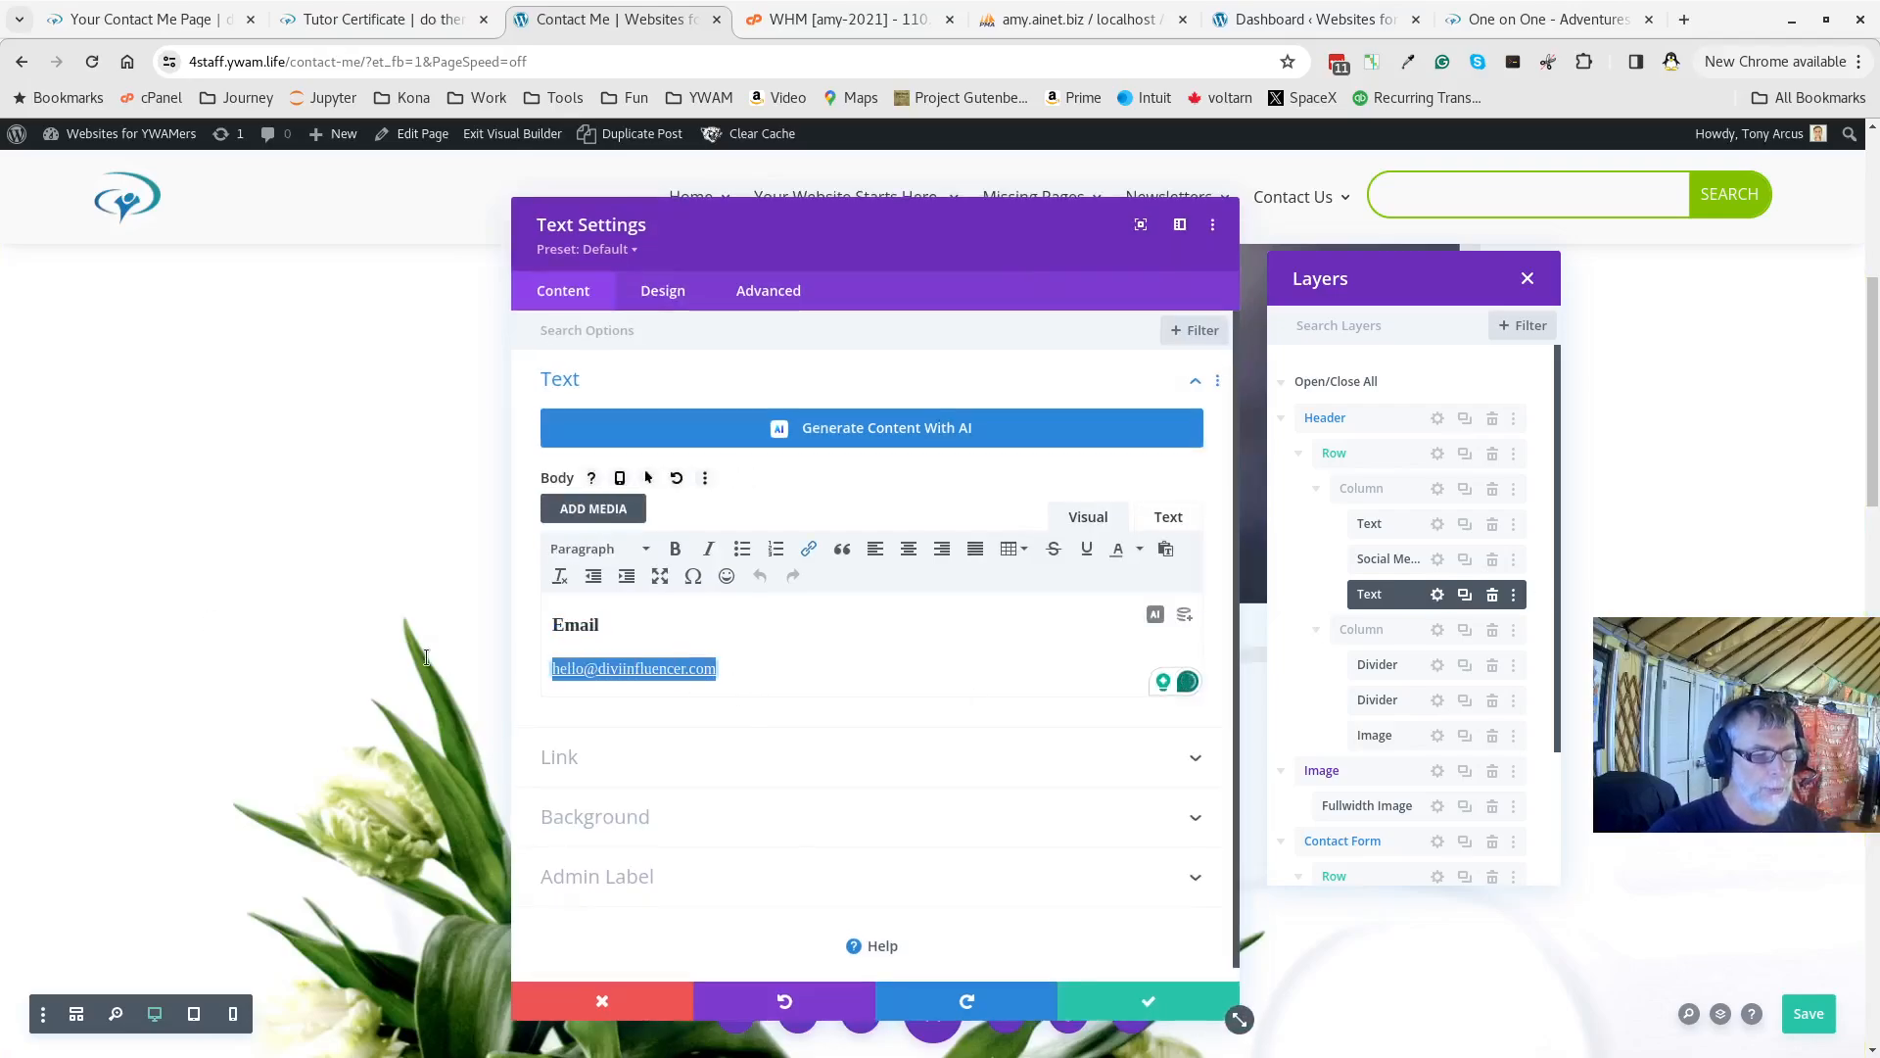
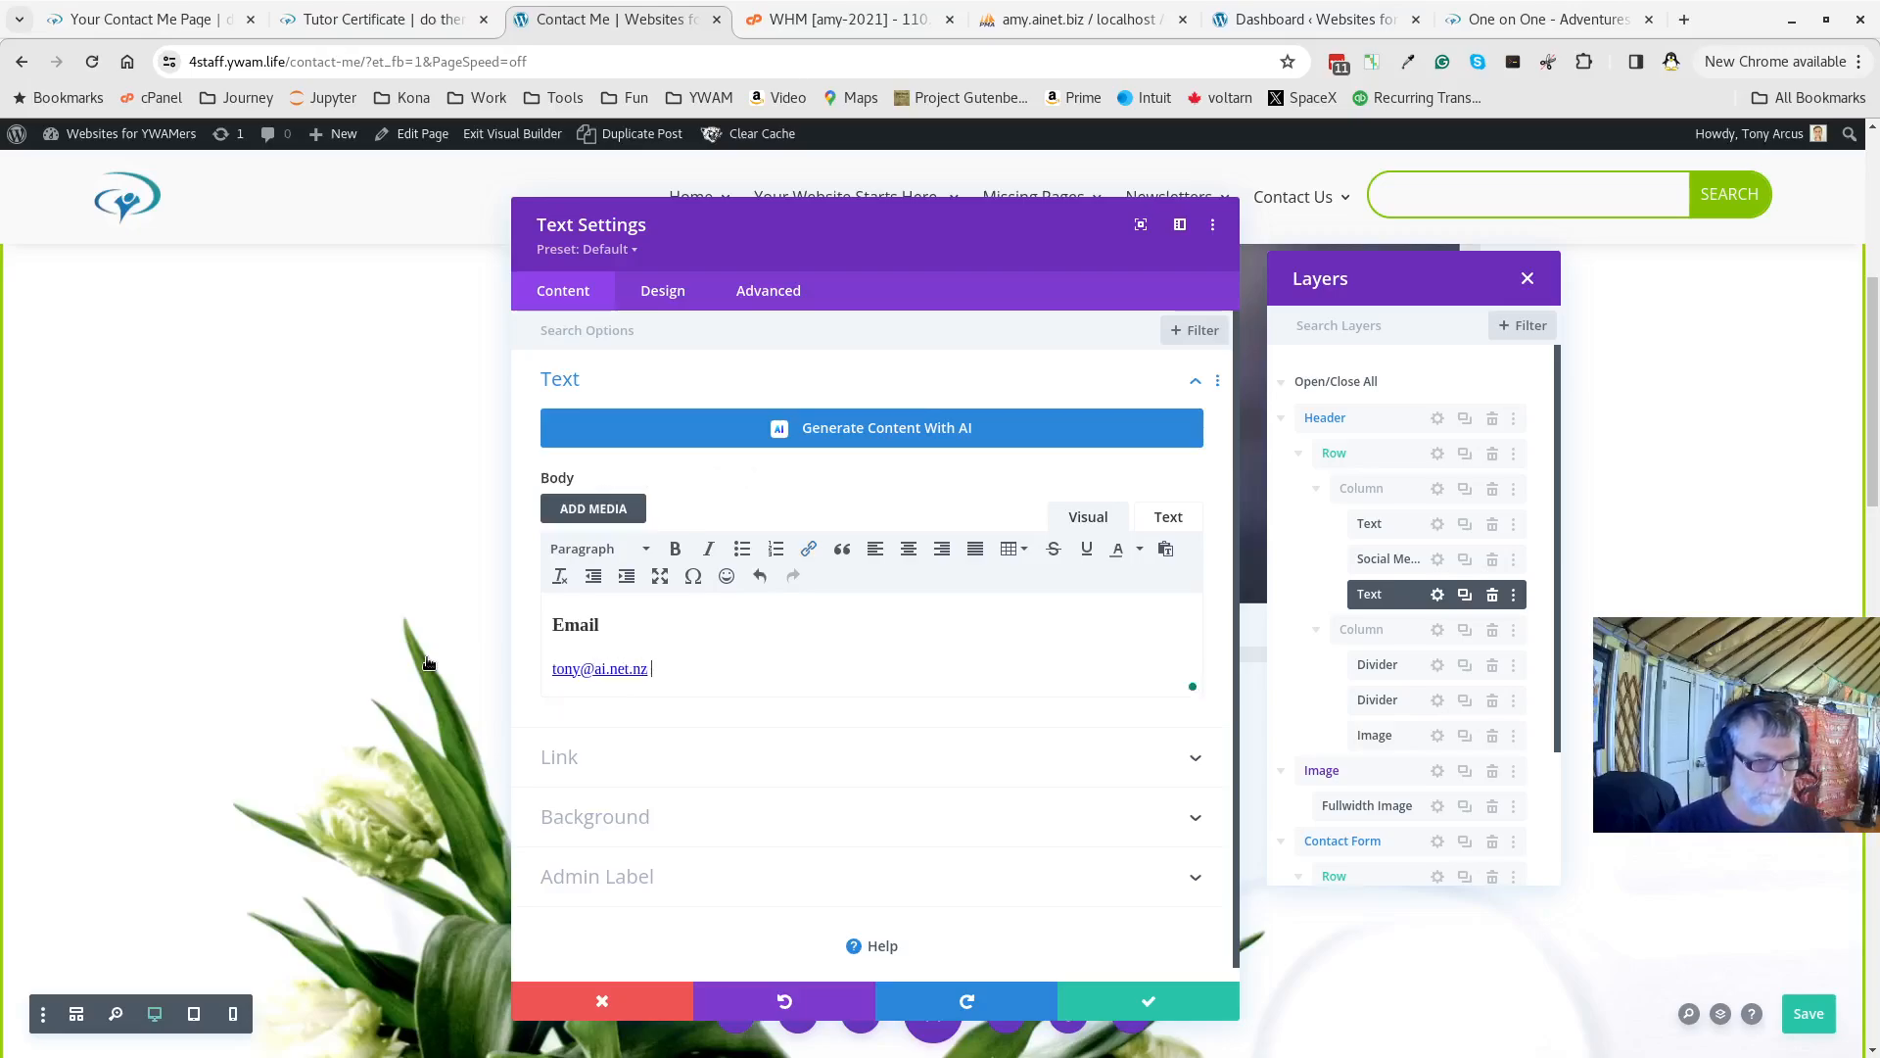
left_click(1175, 999)
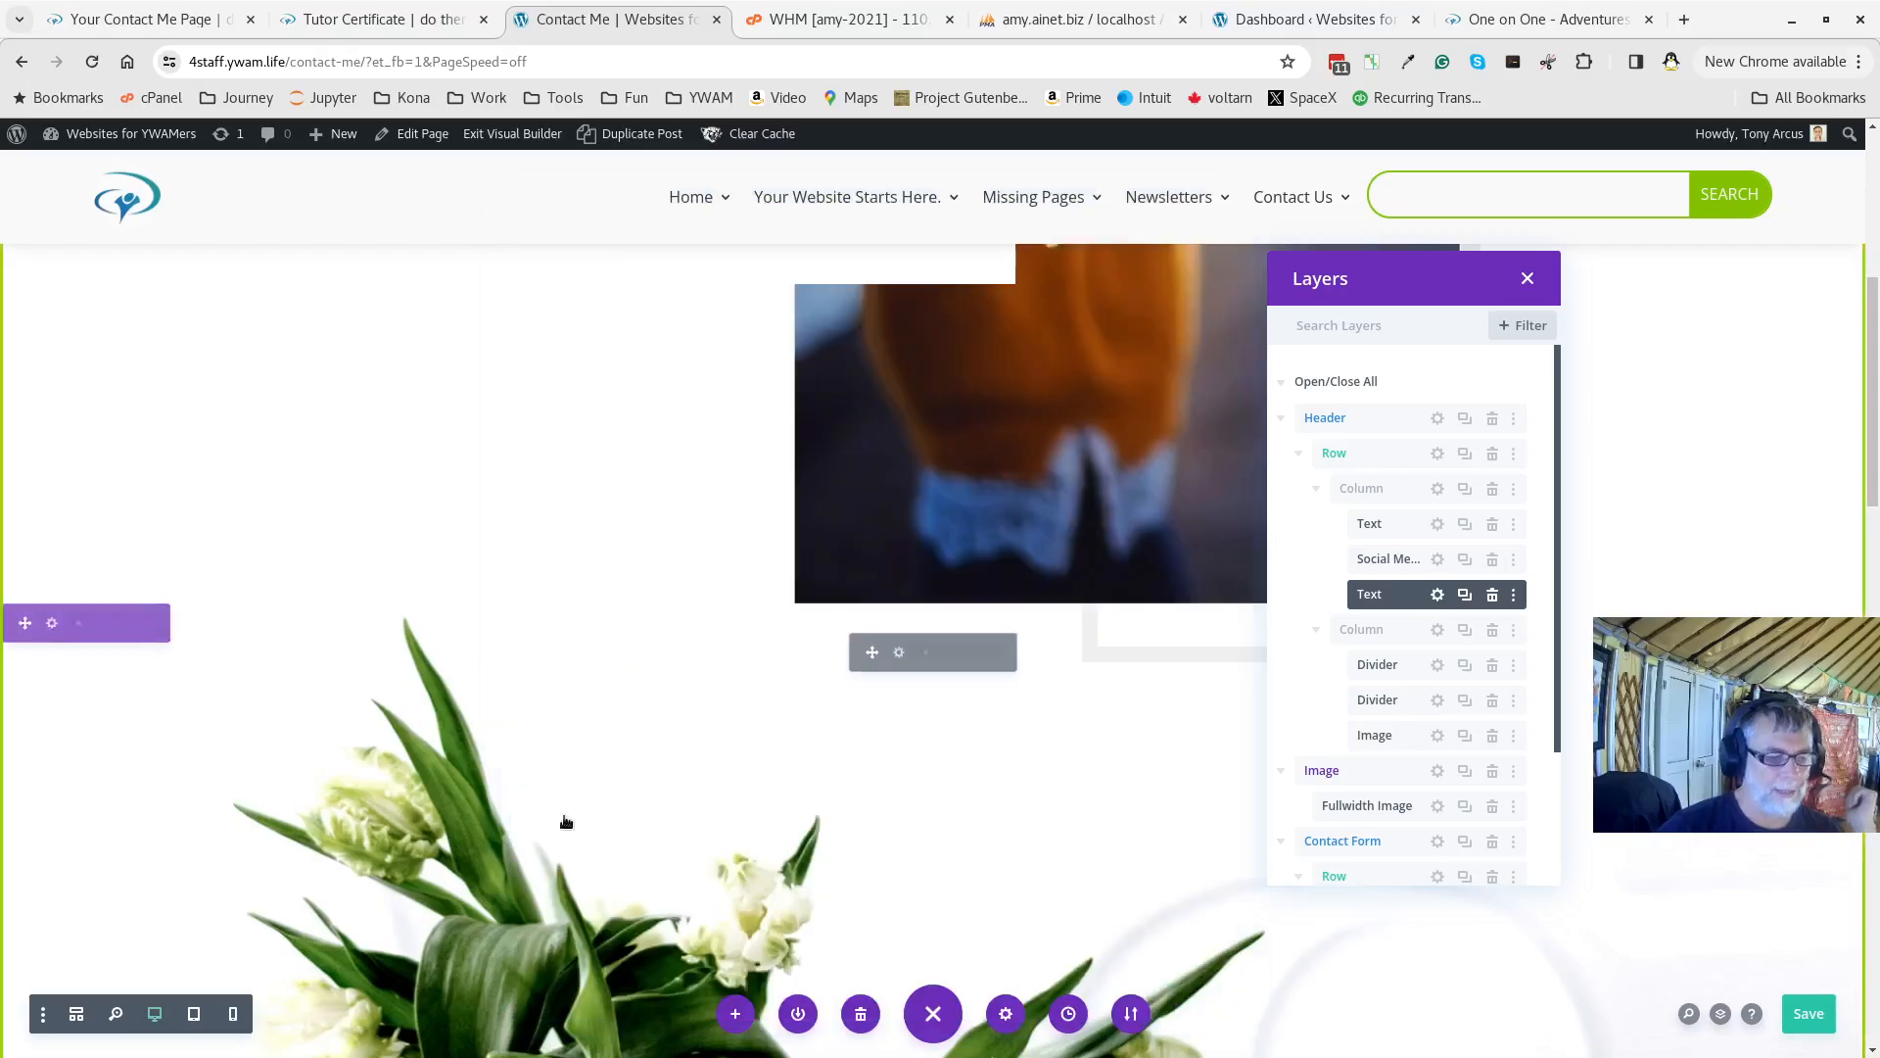
scroll(522, 767, "up", 3)
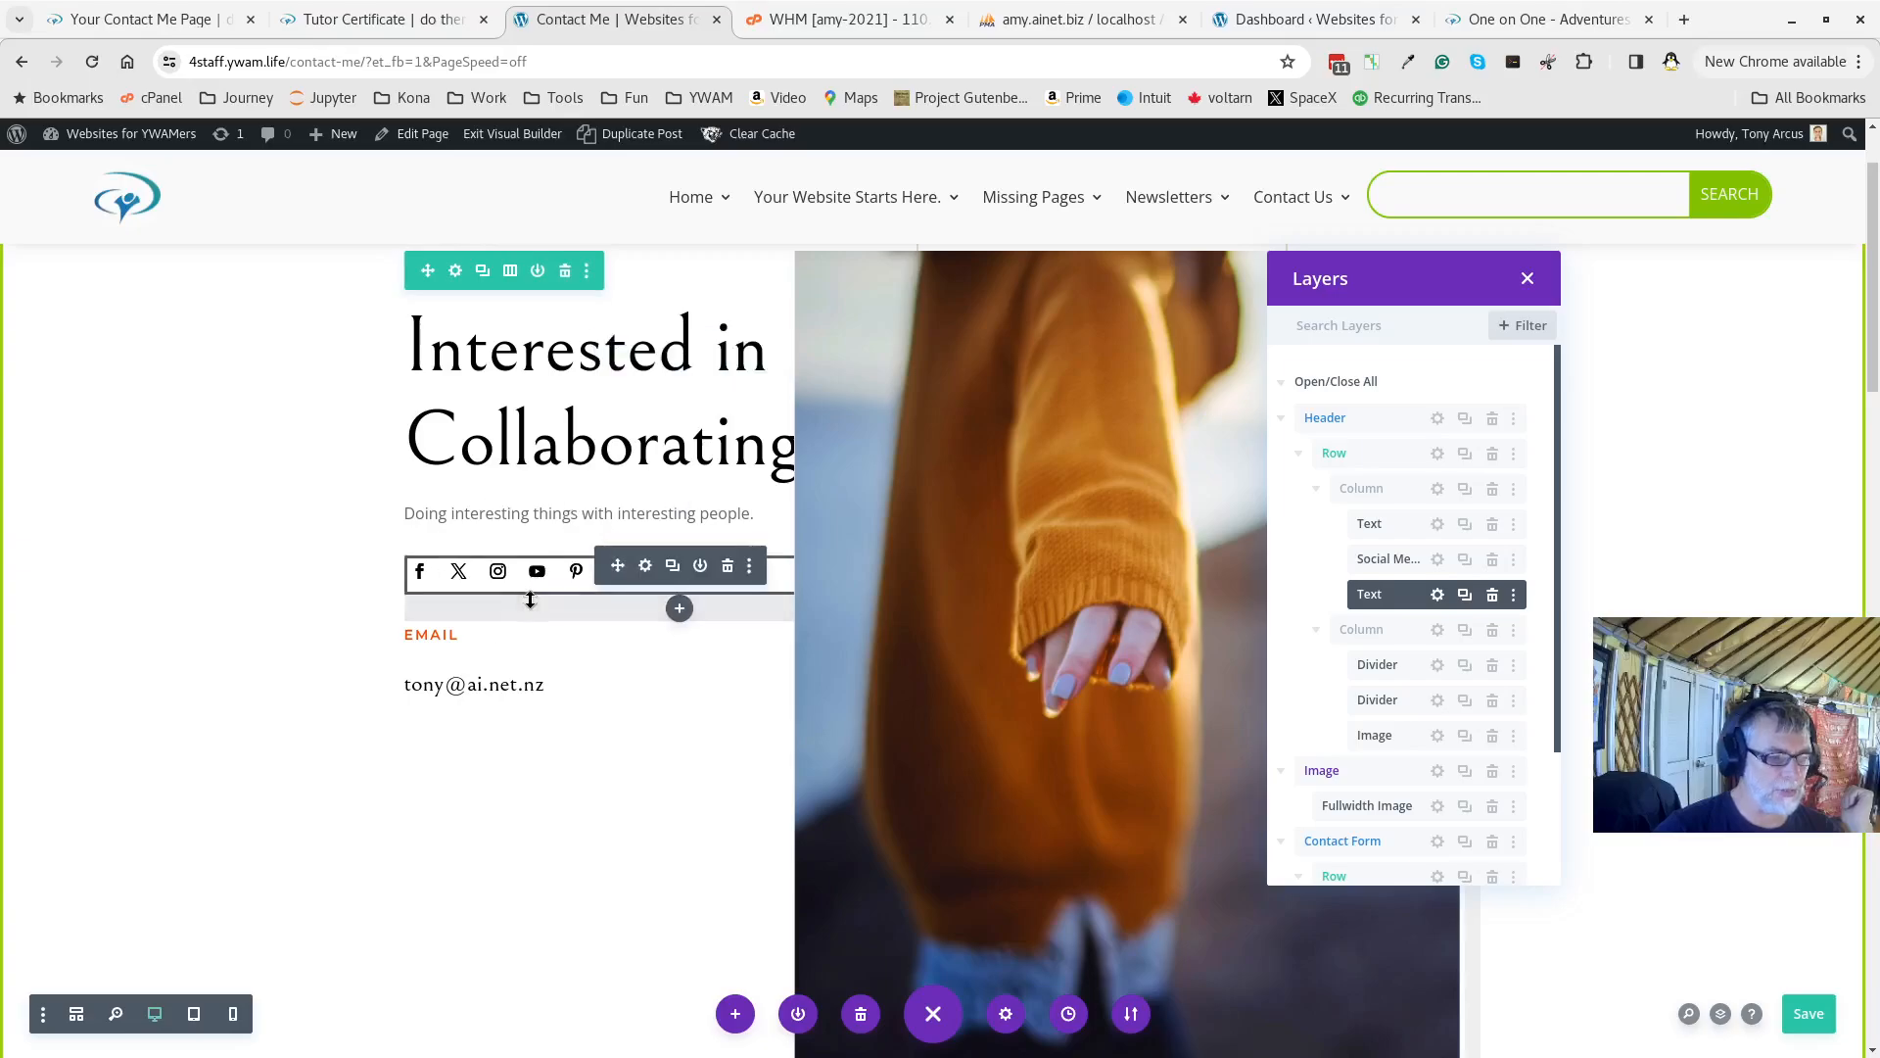
Review the Facebook and X follow items' network and link settings in the Social Media Follow module
left_click(647, 568)
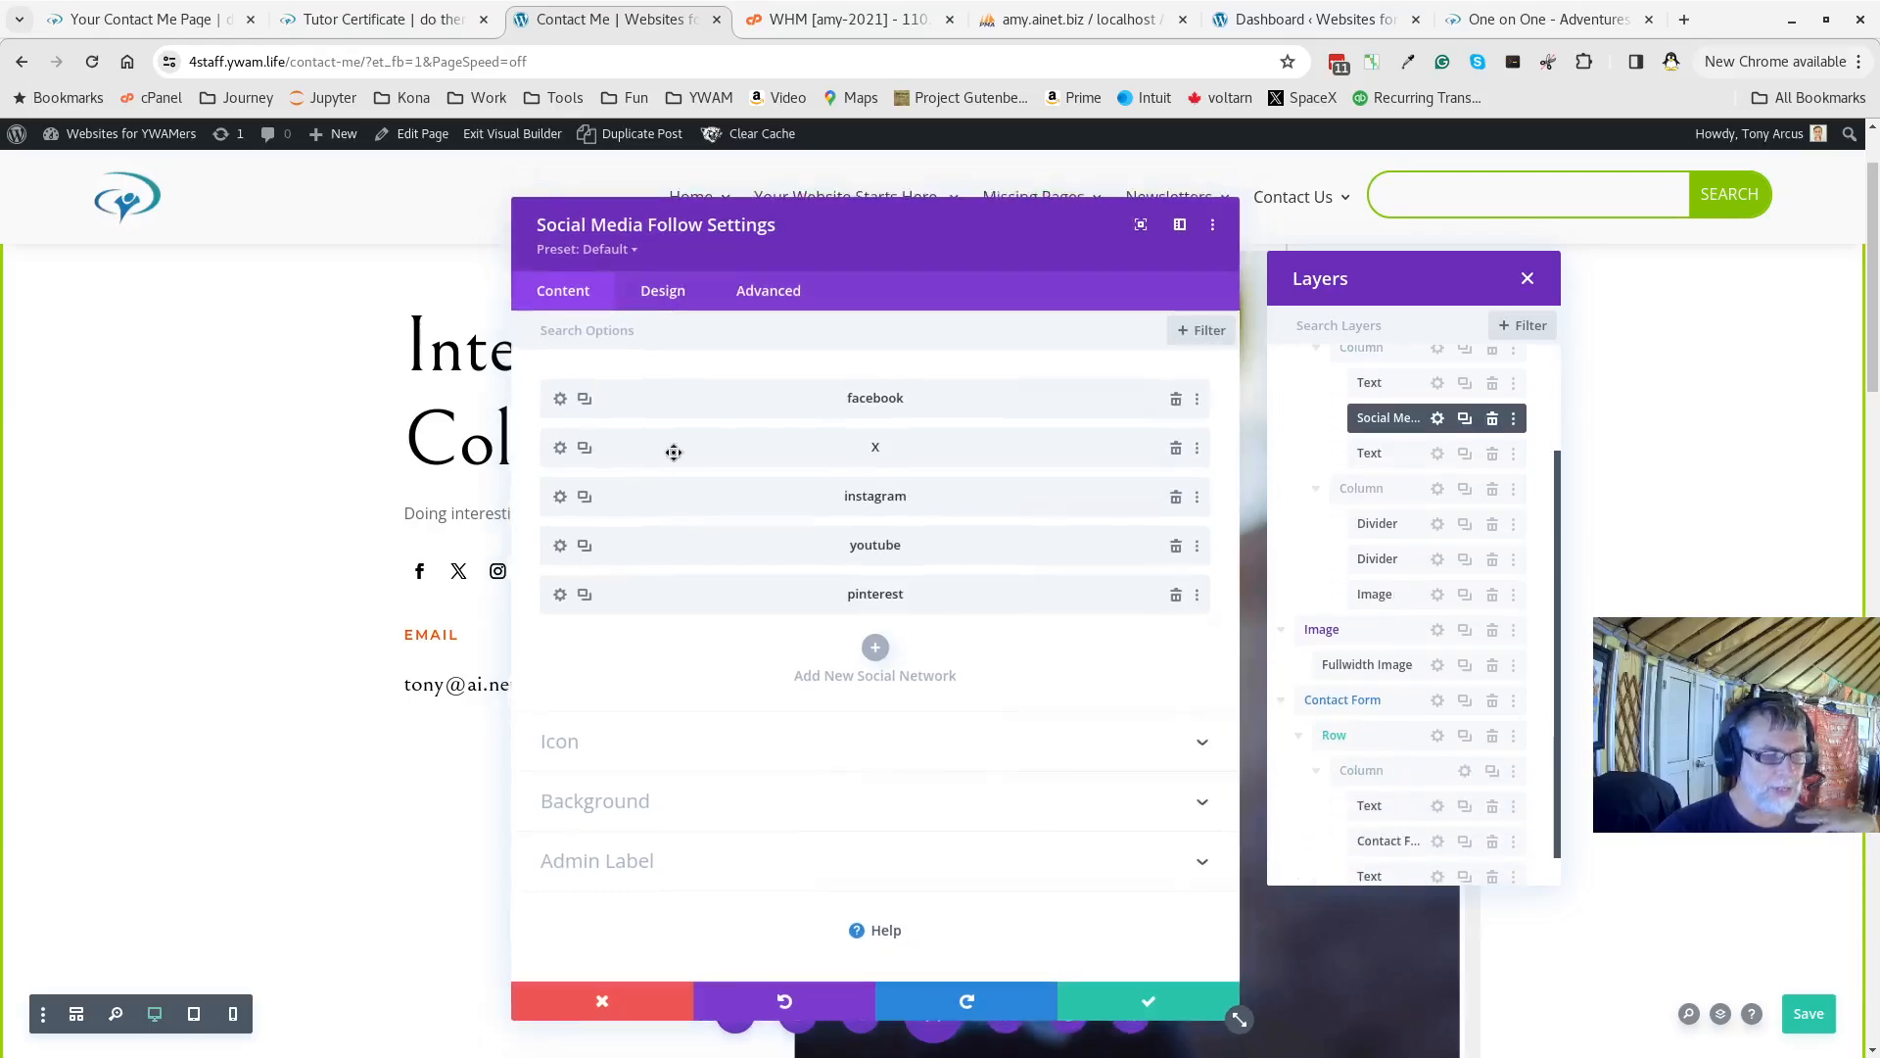
left_click(560, 400)
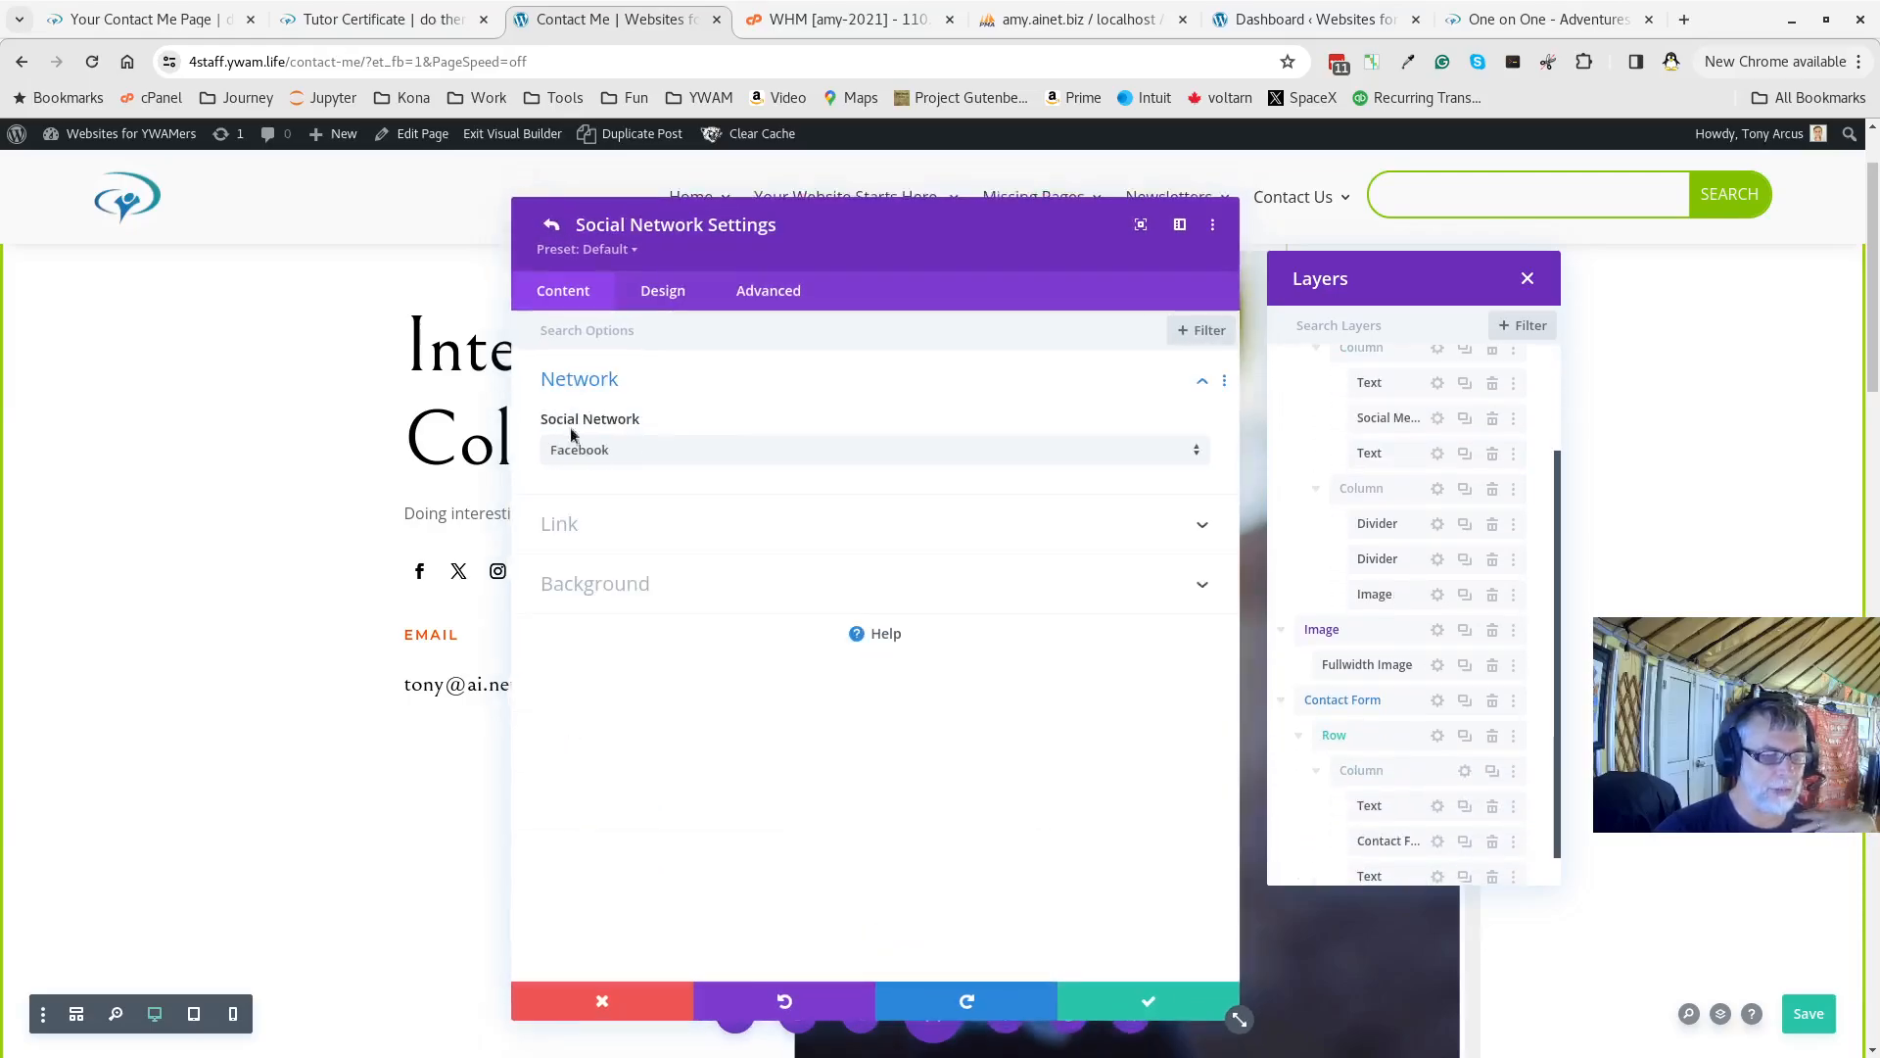
left_click(656, 524)
left_click(616, 384)
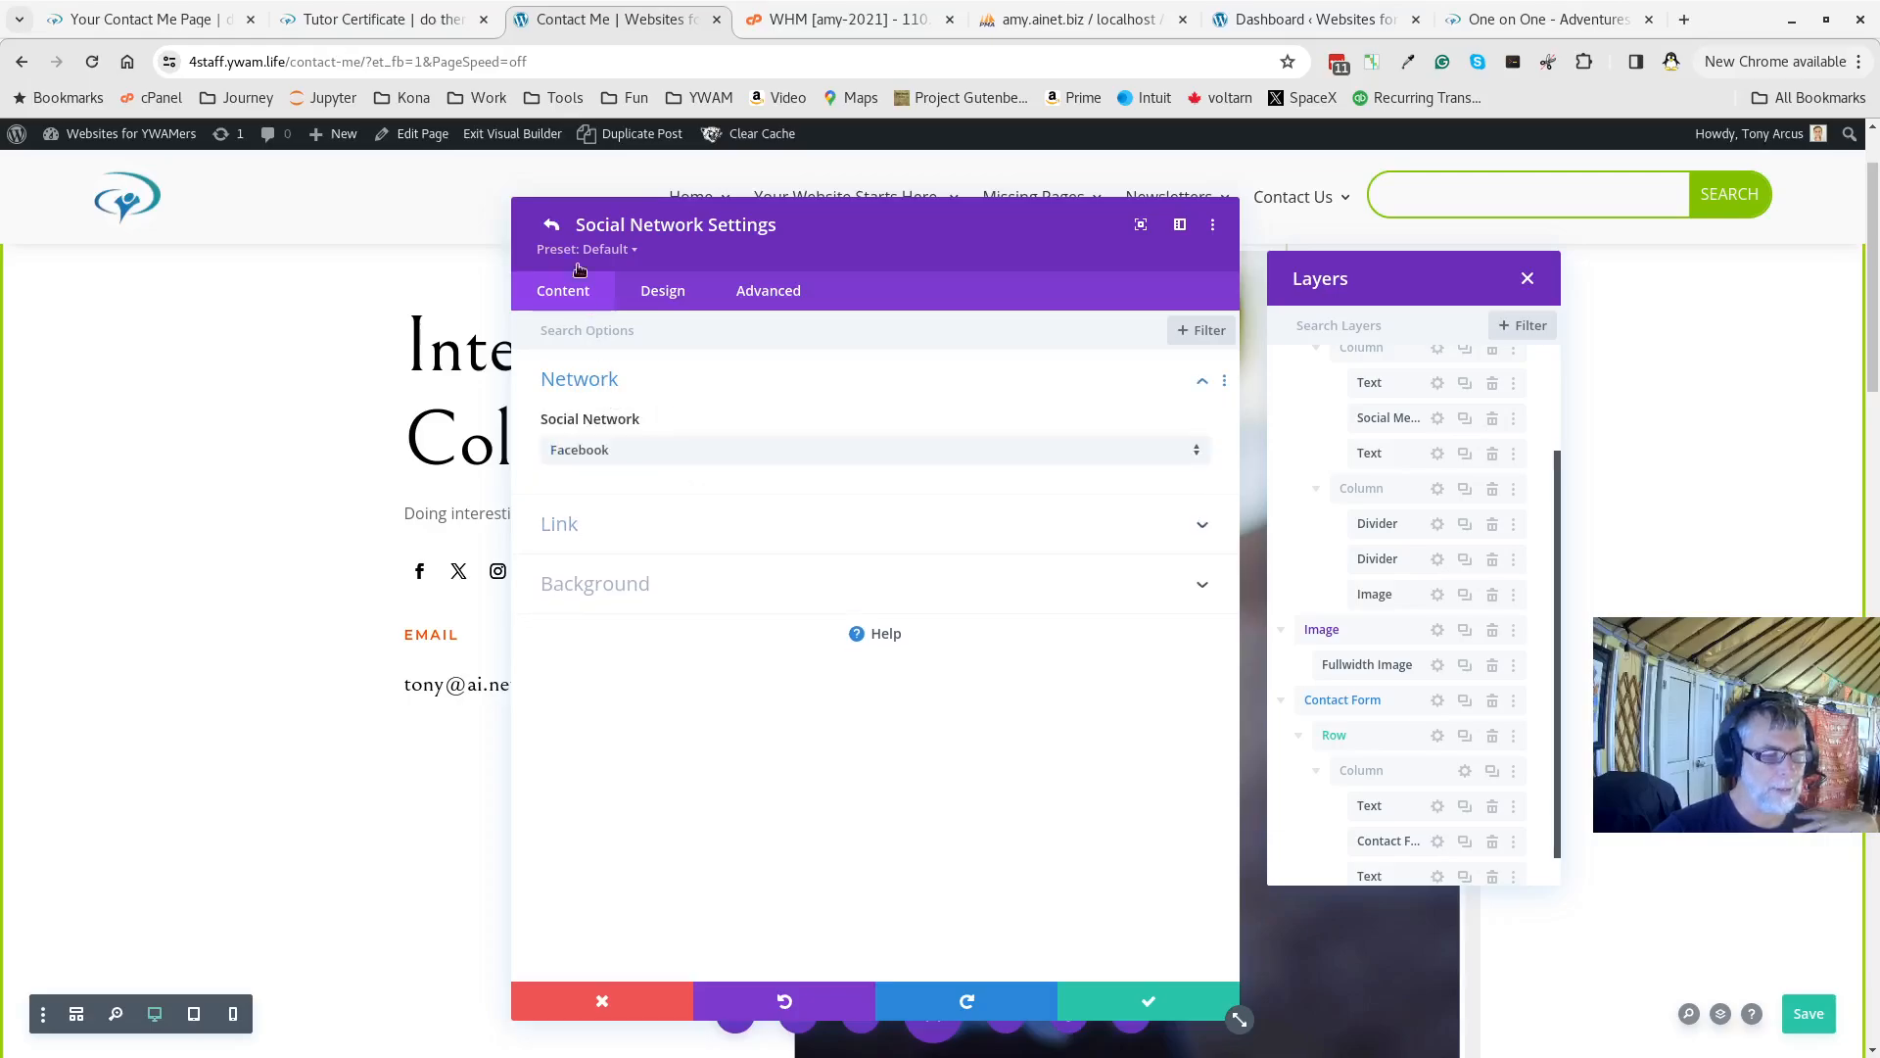
left_click(552, 225)
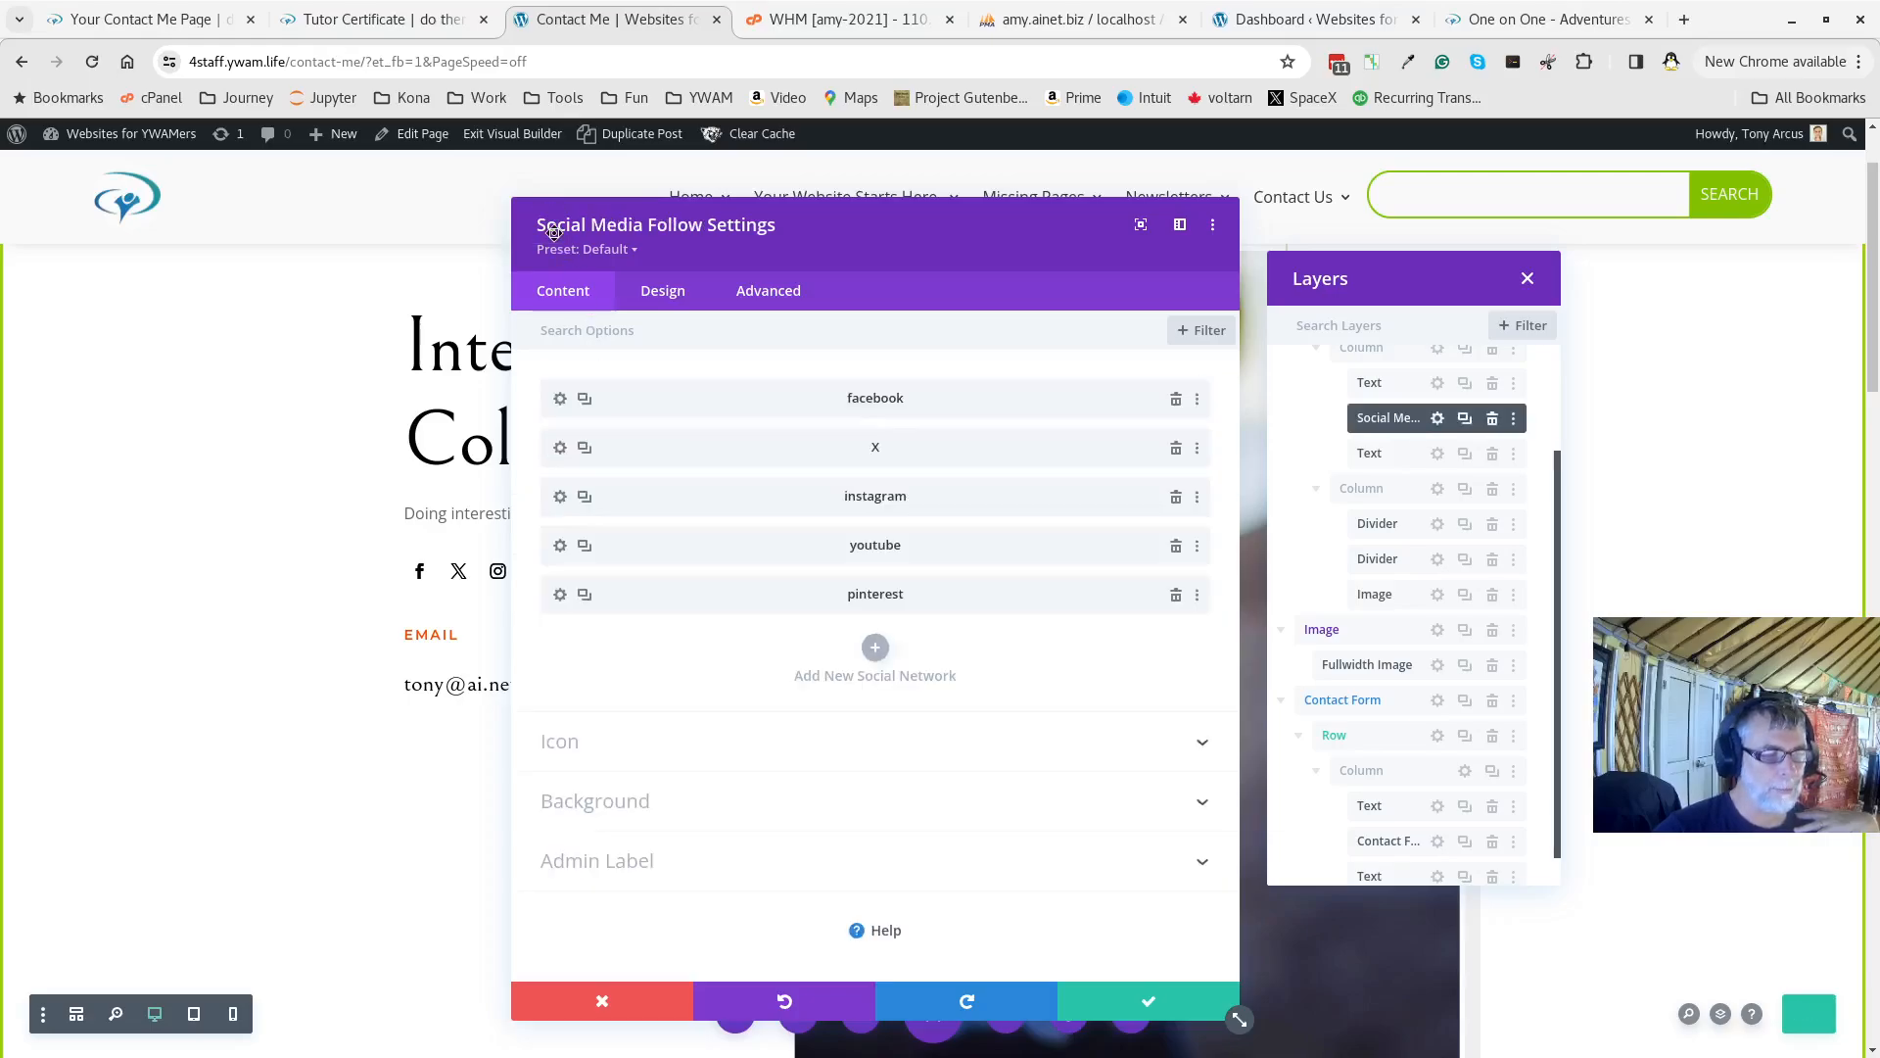
left_click(561, 448)
left_click(672, 524)
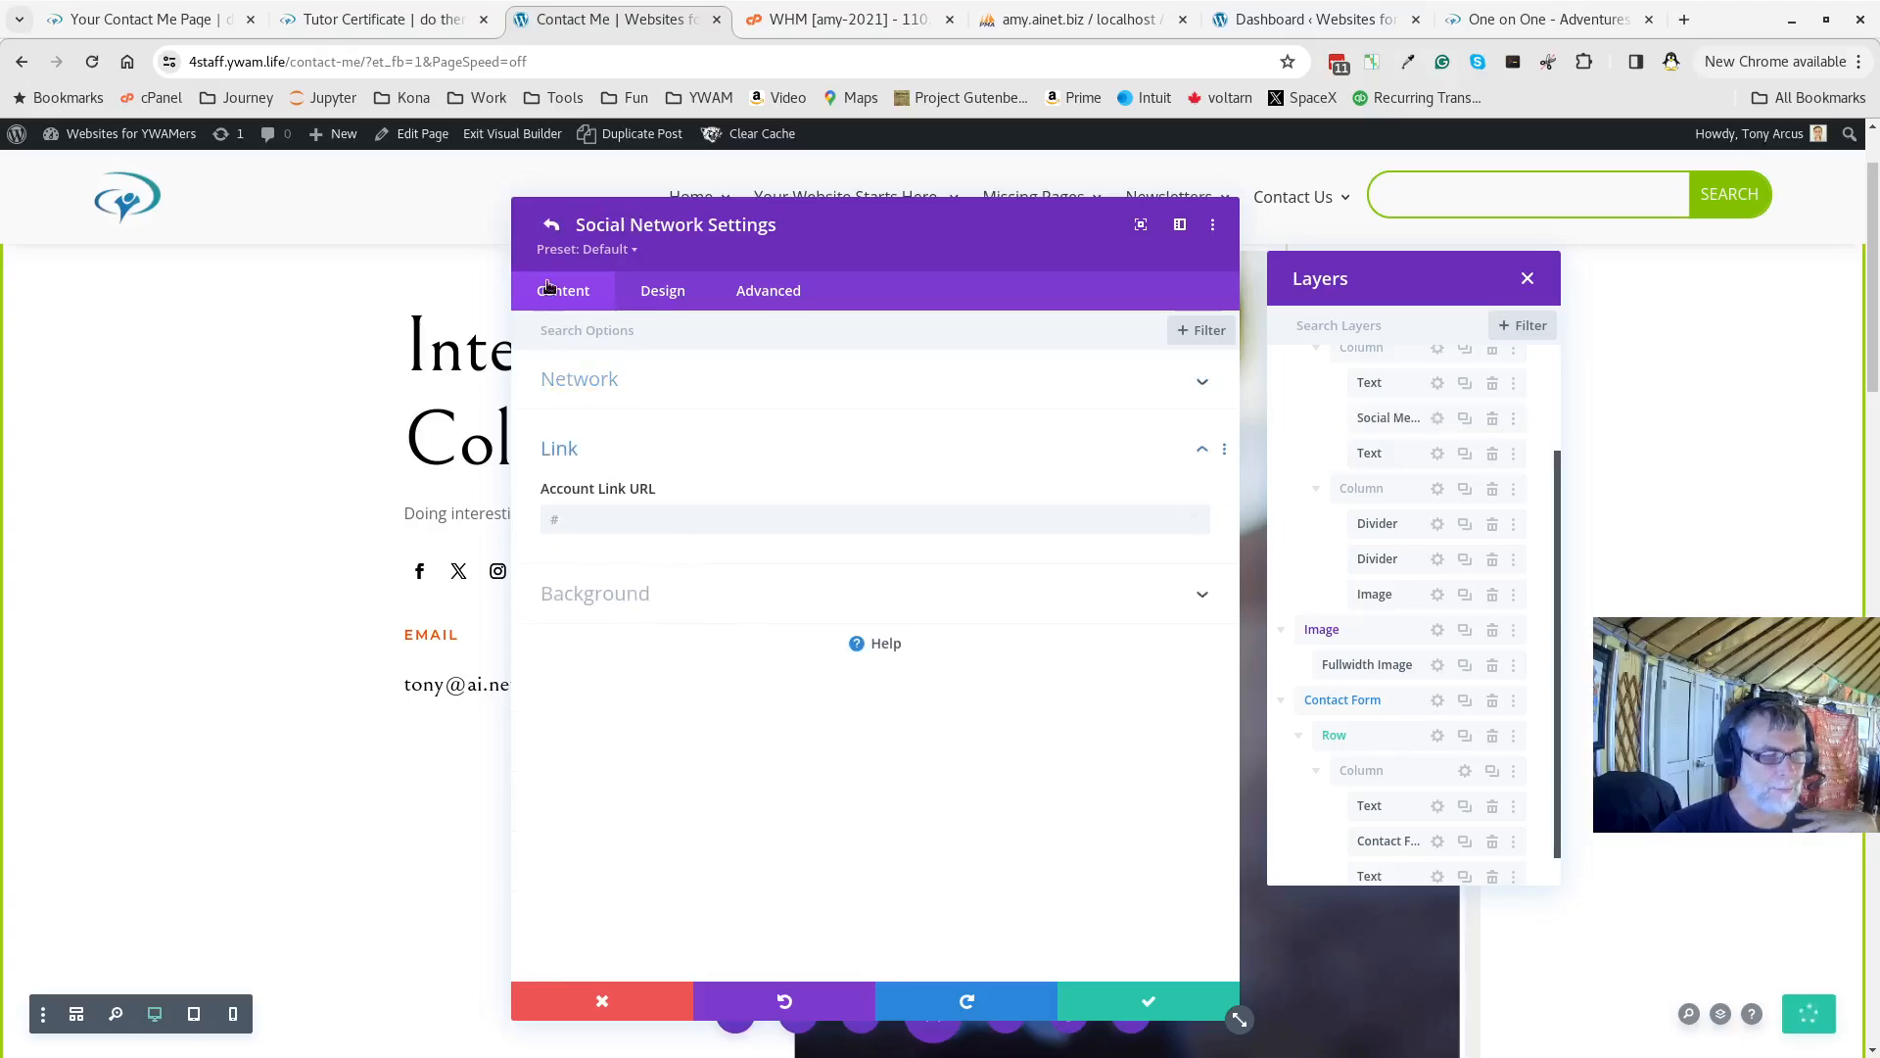
left_click(552, 224)
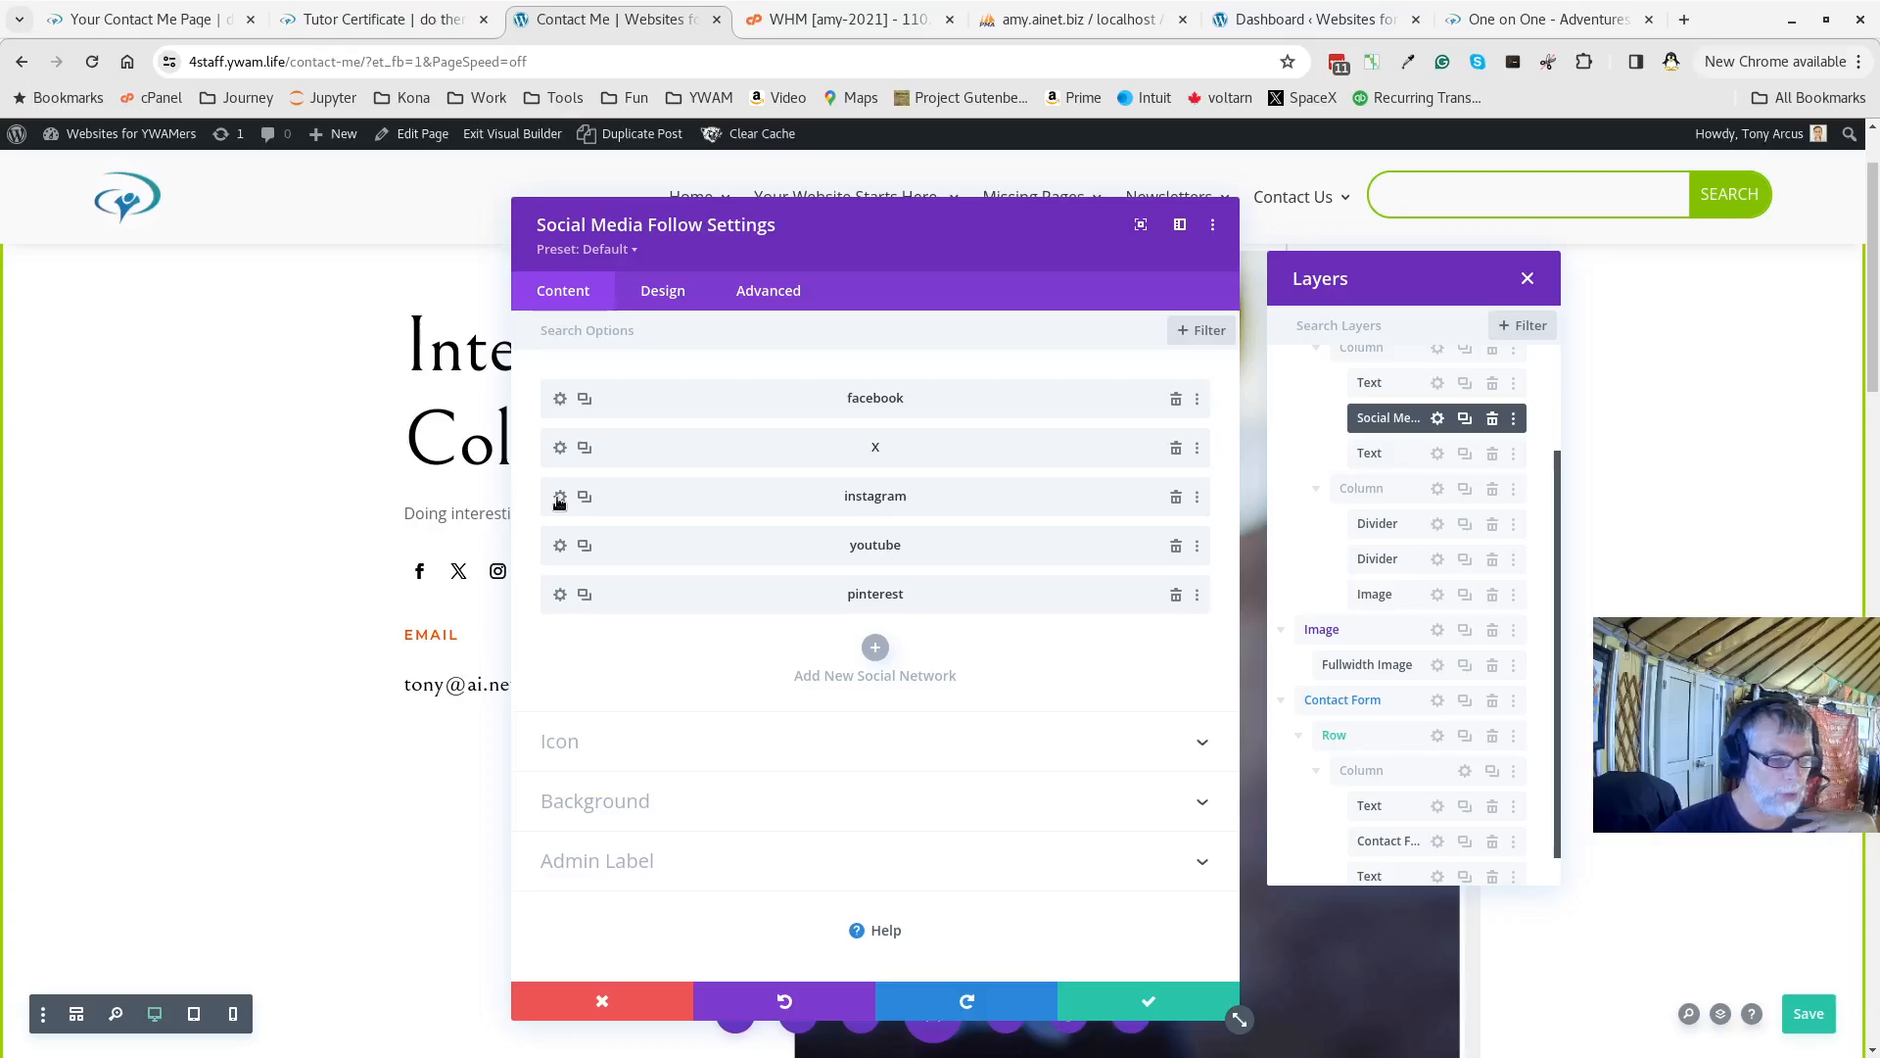
Keep Instagram as the network, close the Social Media Follow settings and save the page
left_click(559, 497)
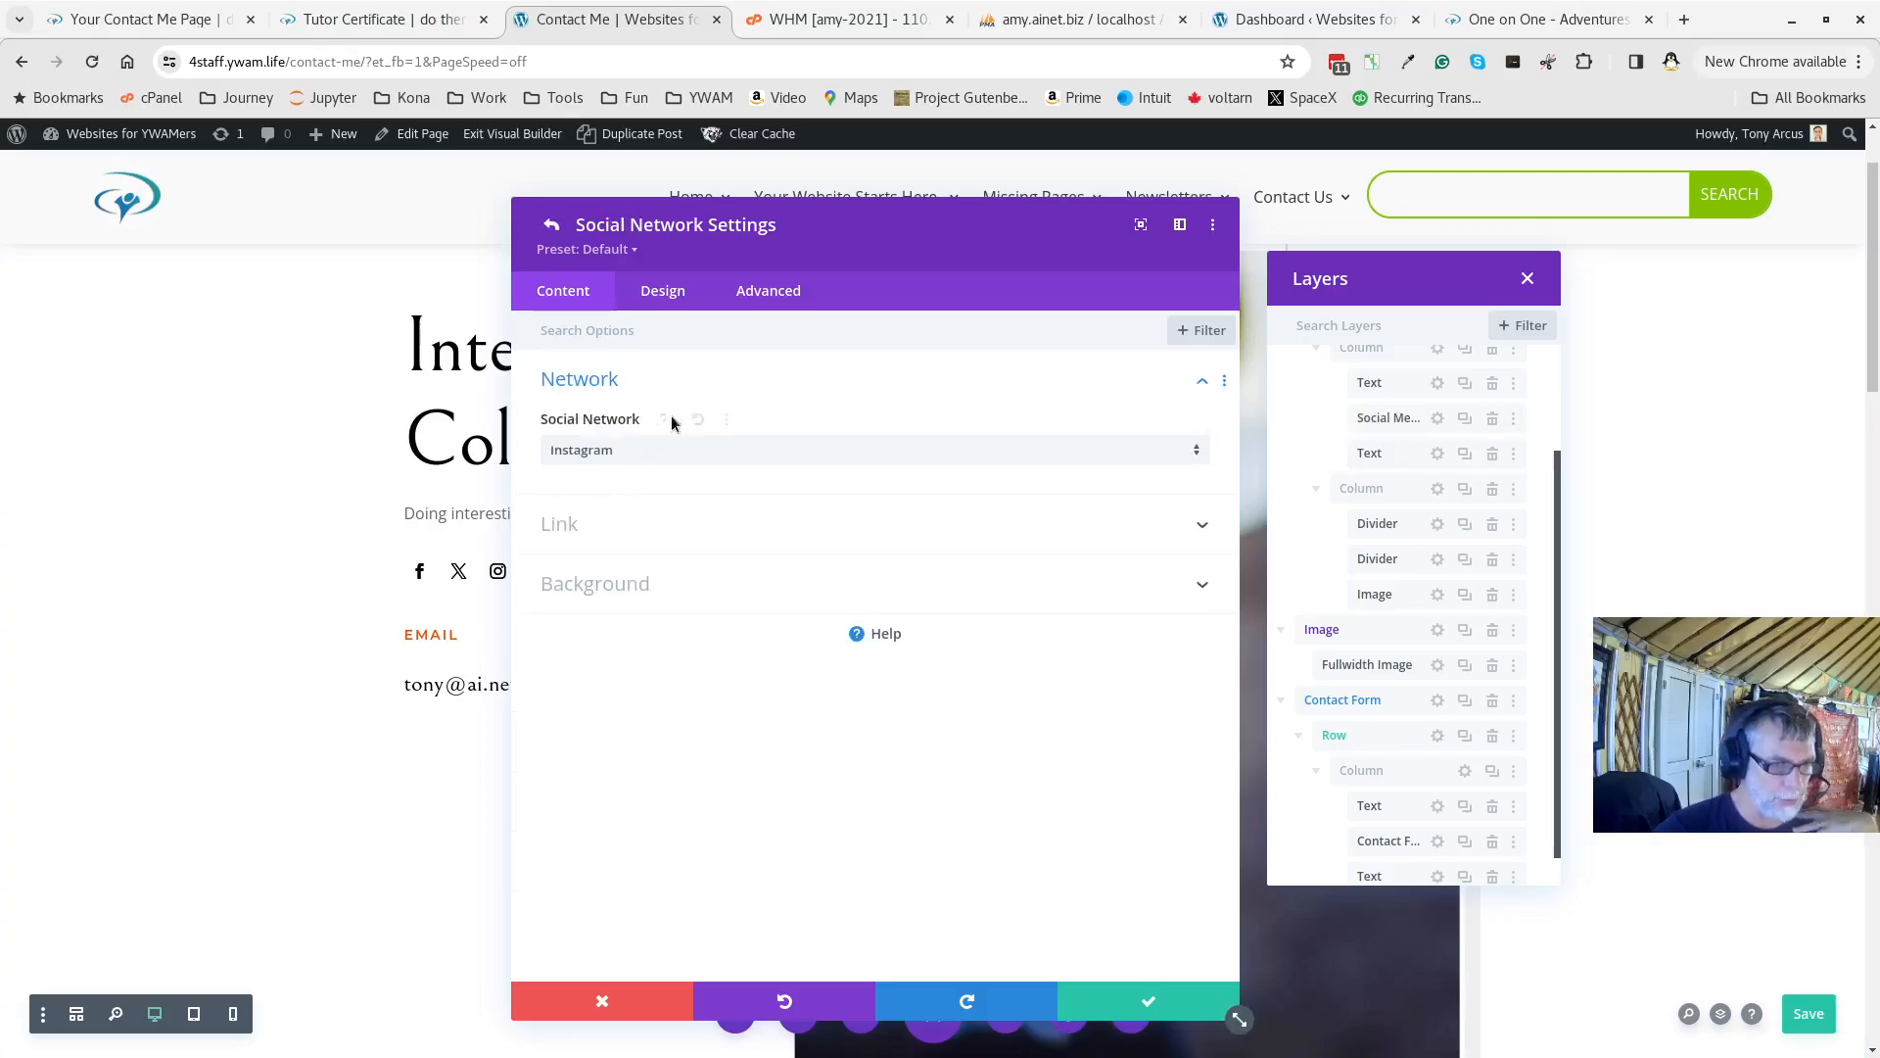
left_click(606, 453)
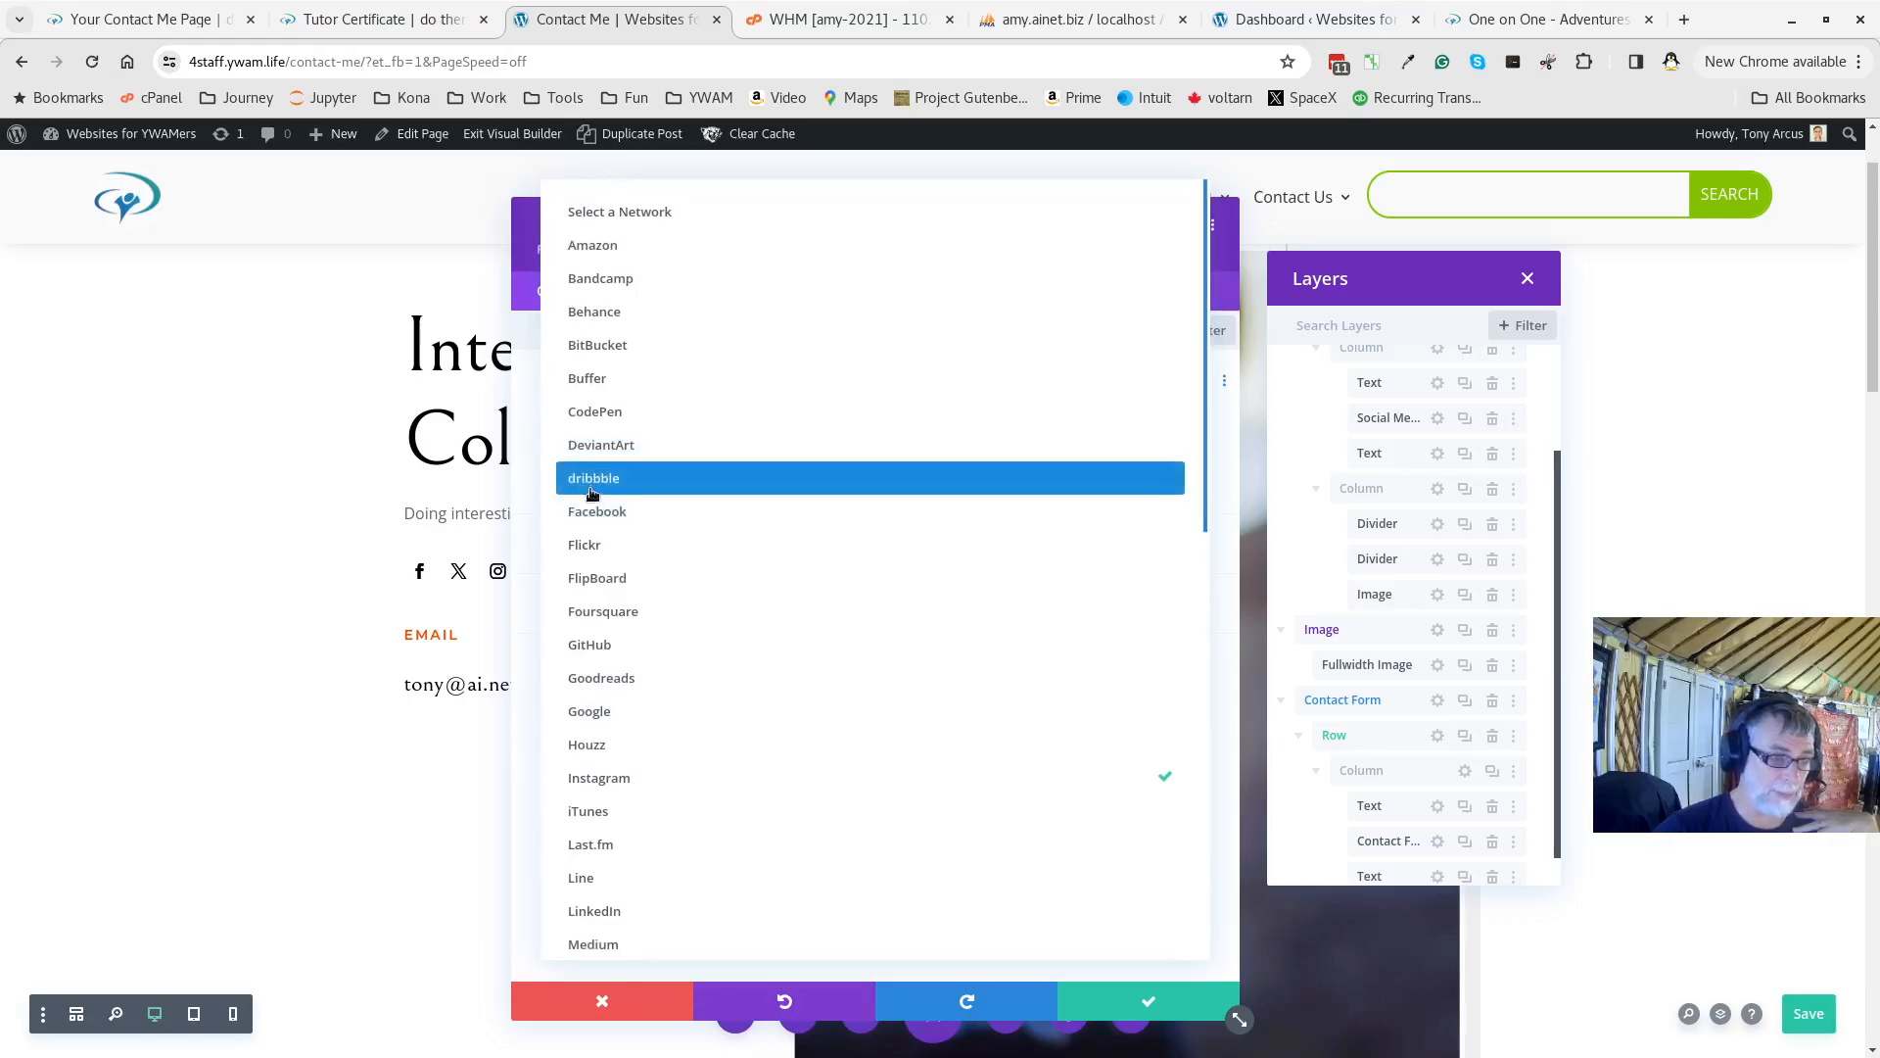
left_click(615, 777)
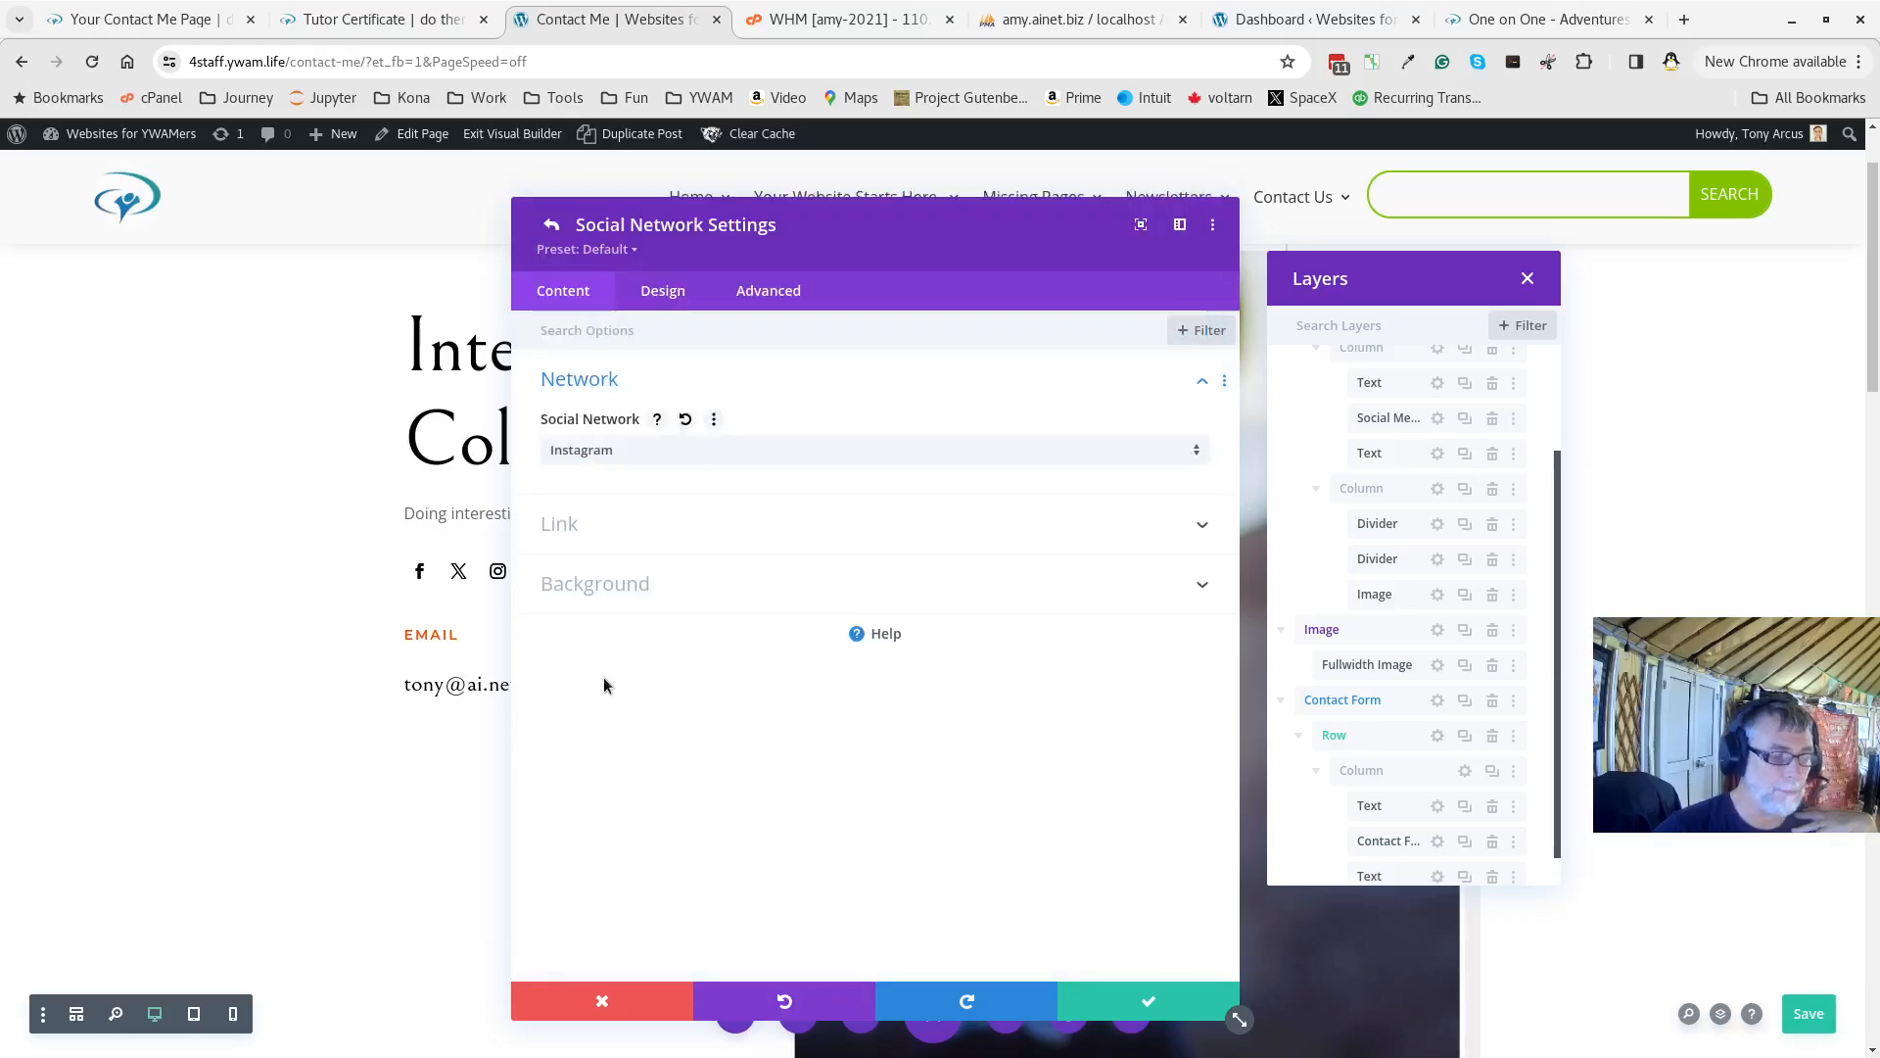
left_click(568, 529)
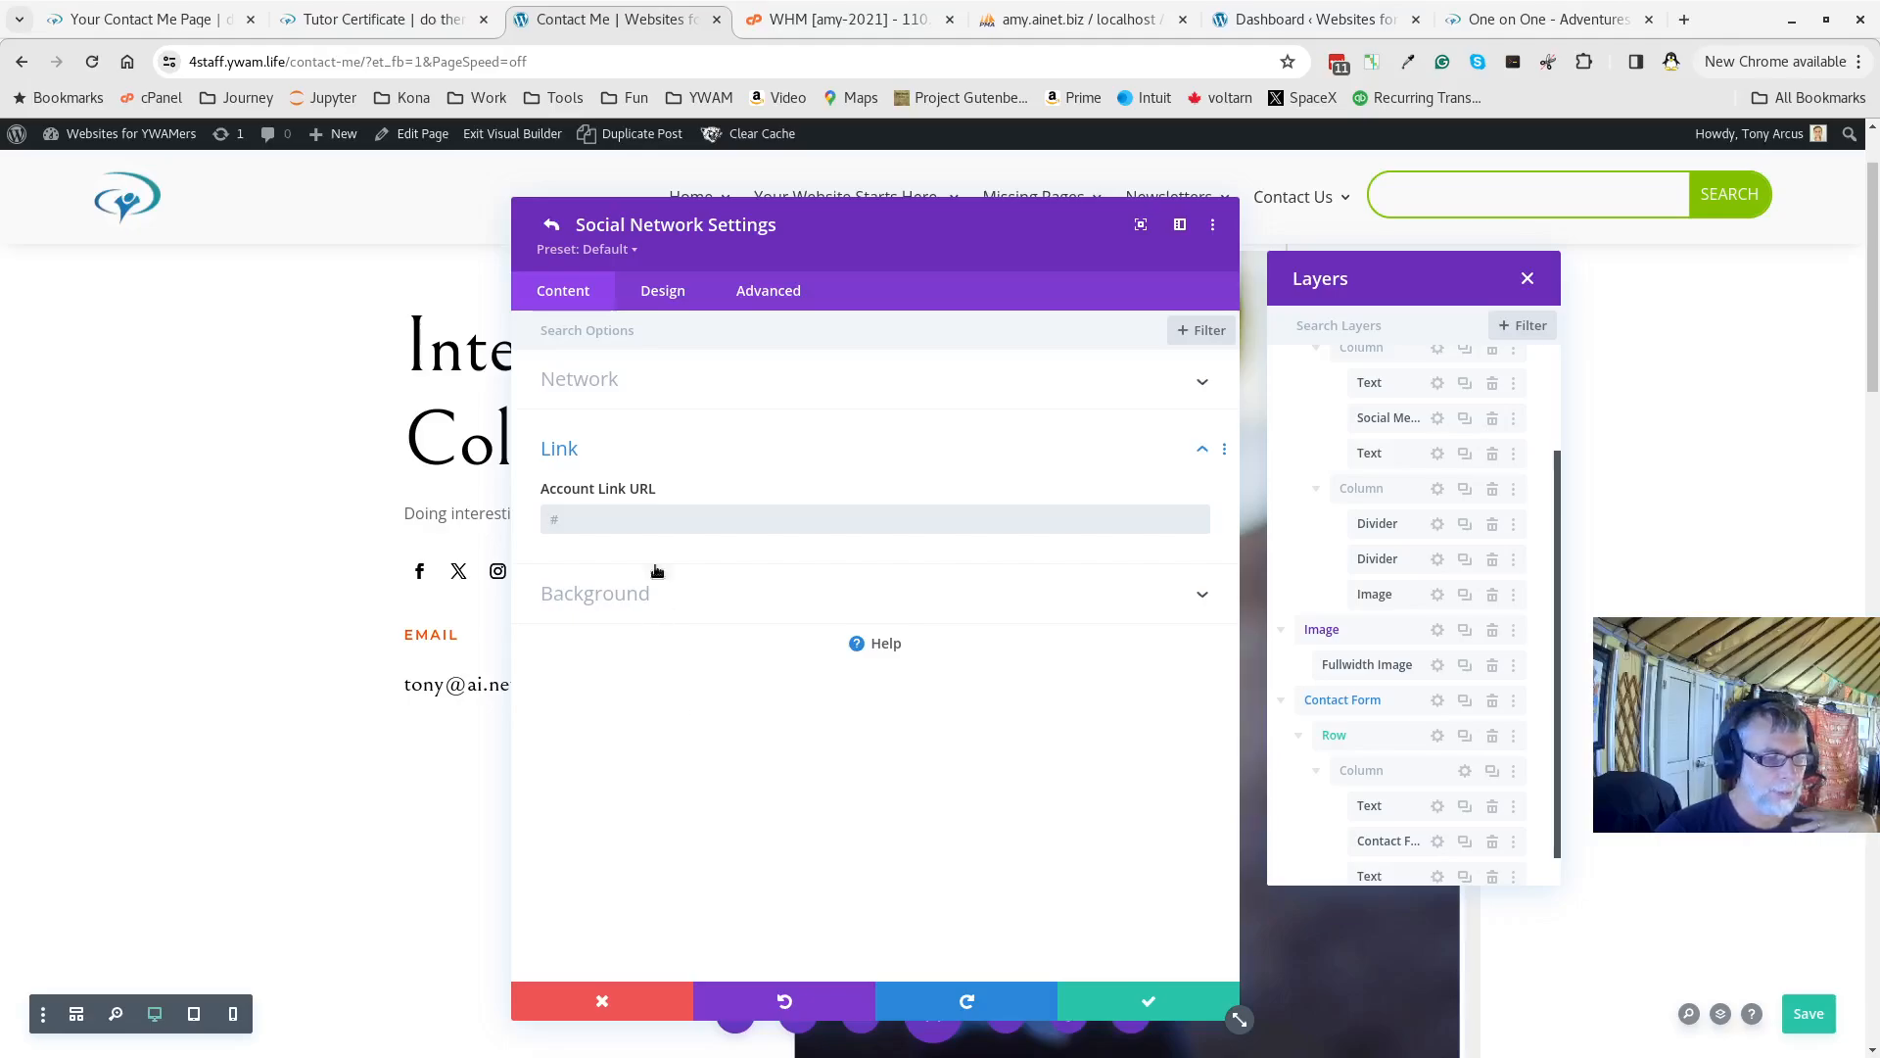
left_click(554, 230)
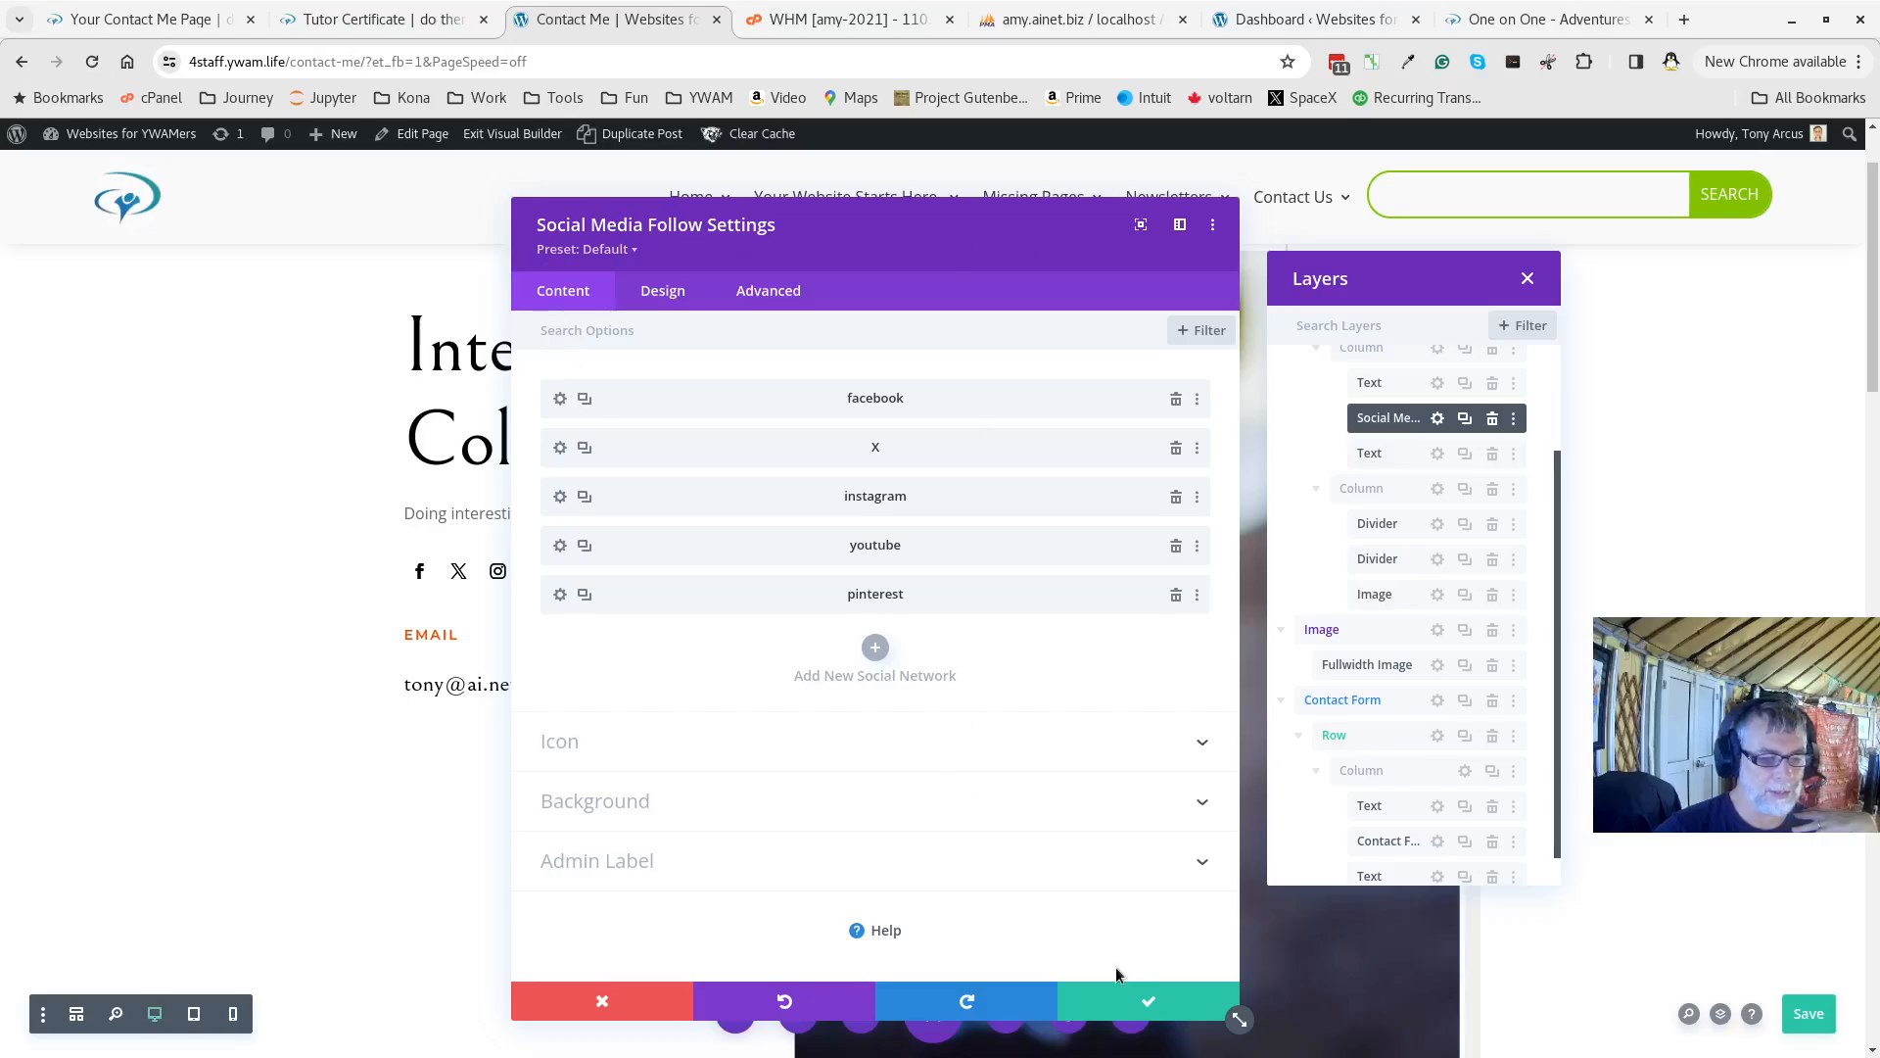
left_click(1126, 1004)
left_click(1812, 1015)
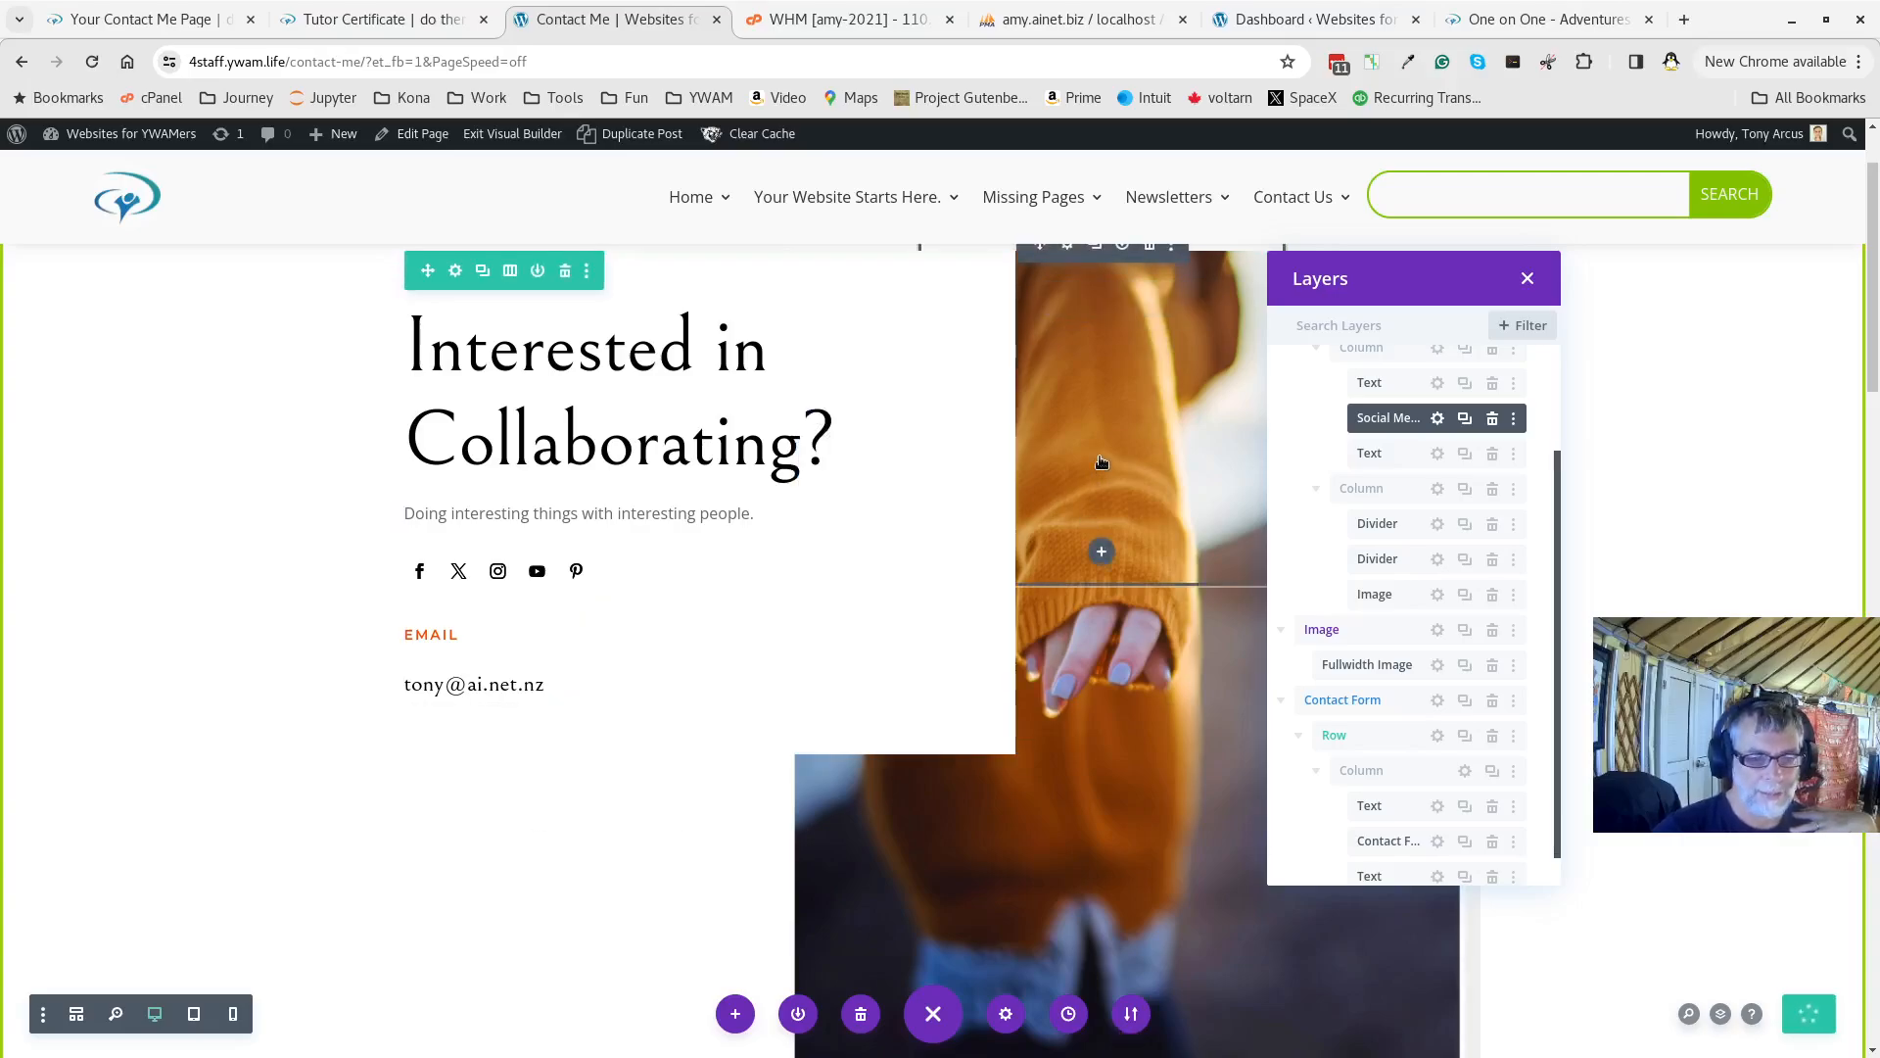
scroll(1102, 470, "up", 1)
scroll(1102, 470, "down", 5)
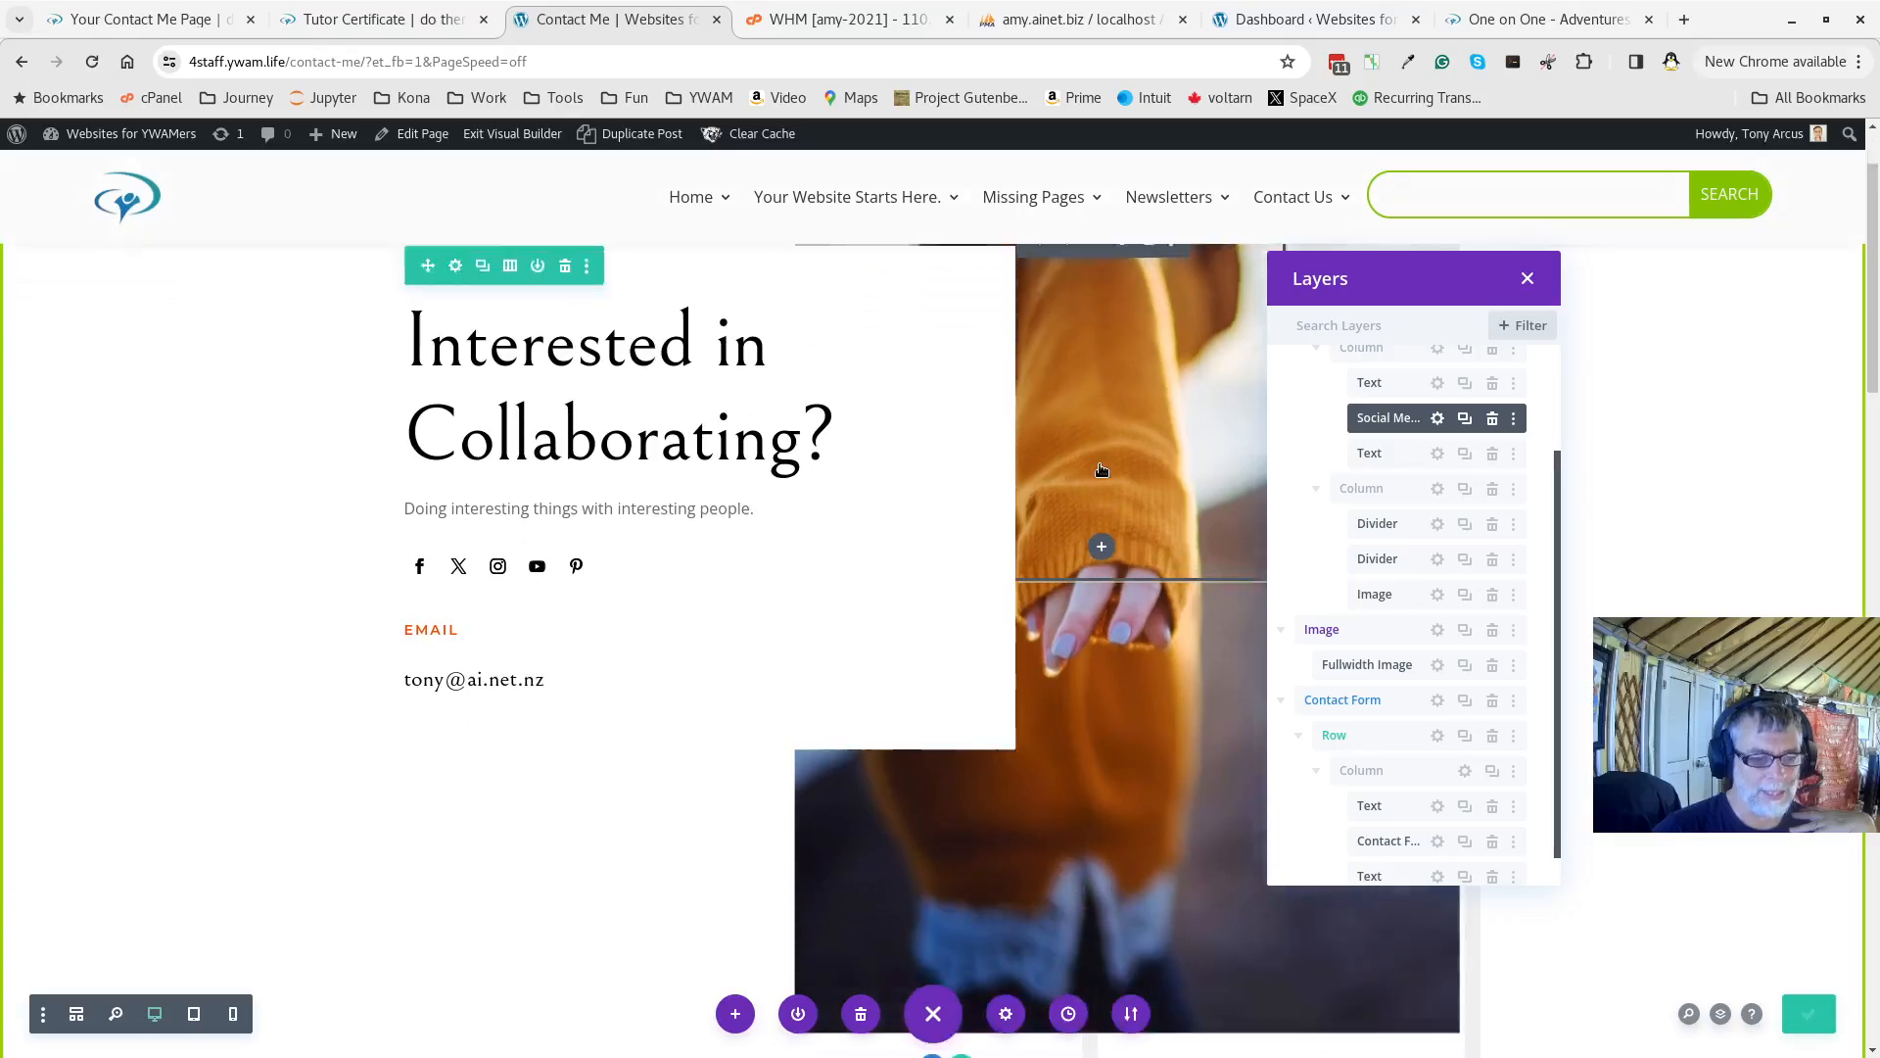
scroll(1102, 470, "up", 5)
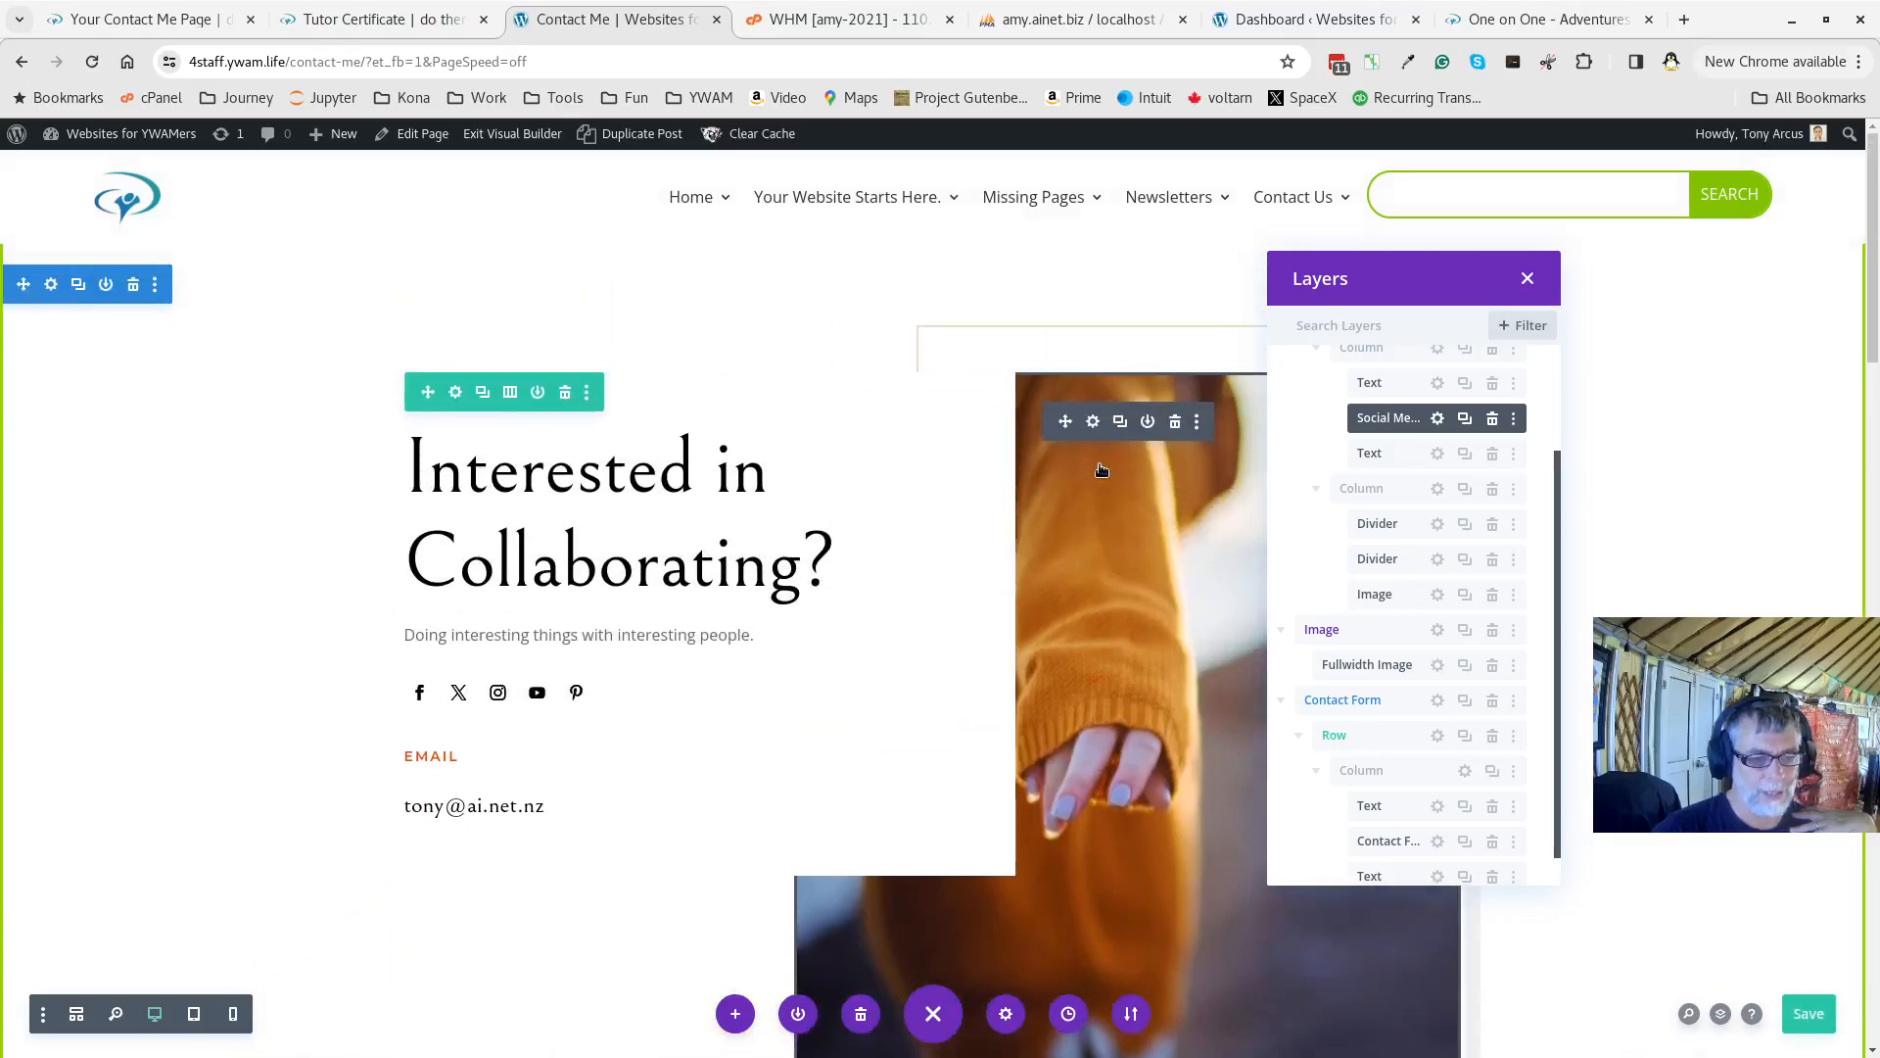
Choose ywamlife04.jpg, the person-at-computer photo, from the Media Library for the header Image module
left_click(1093, 423)
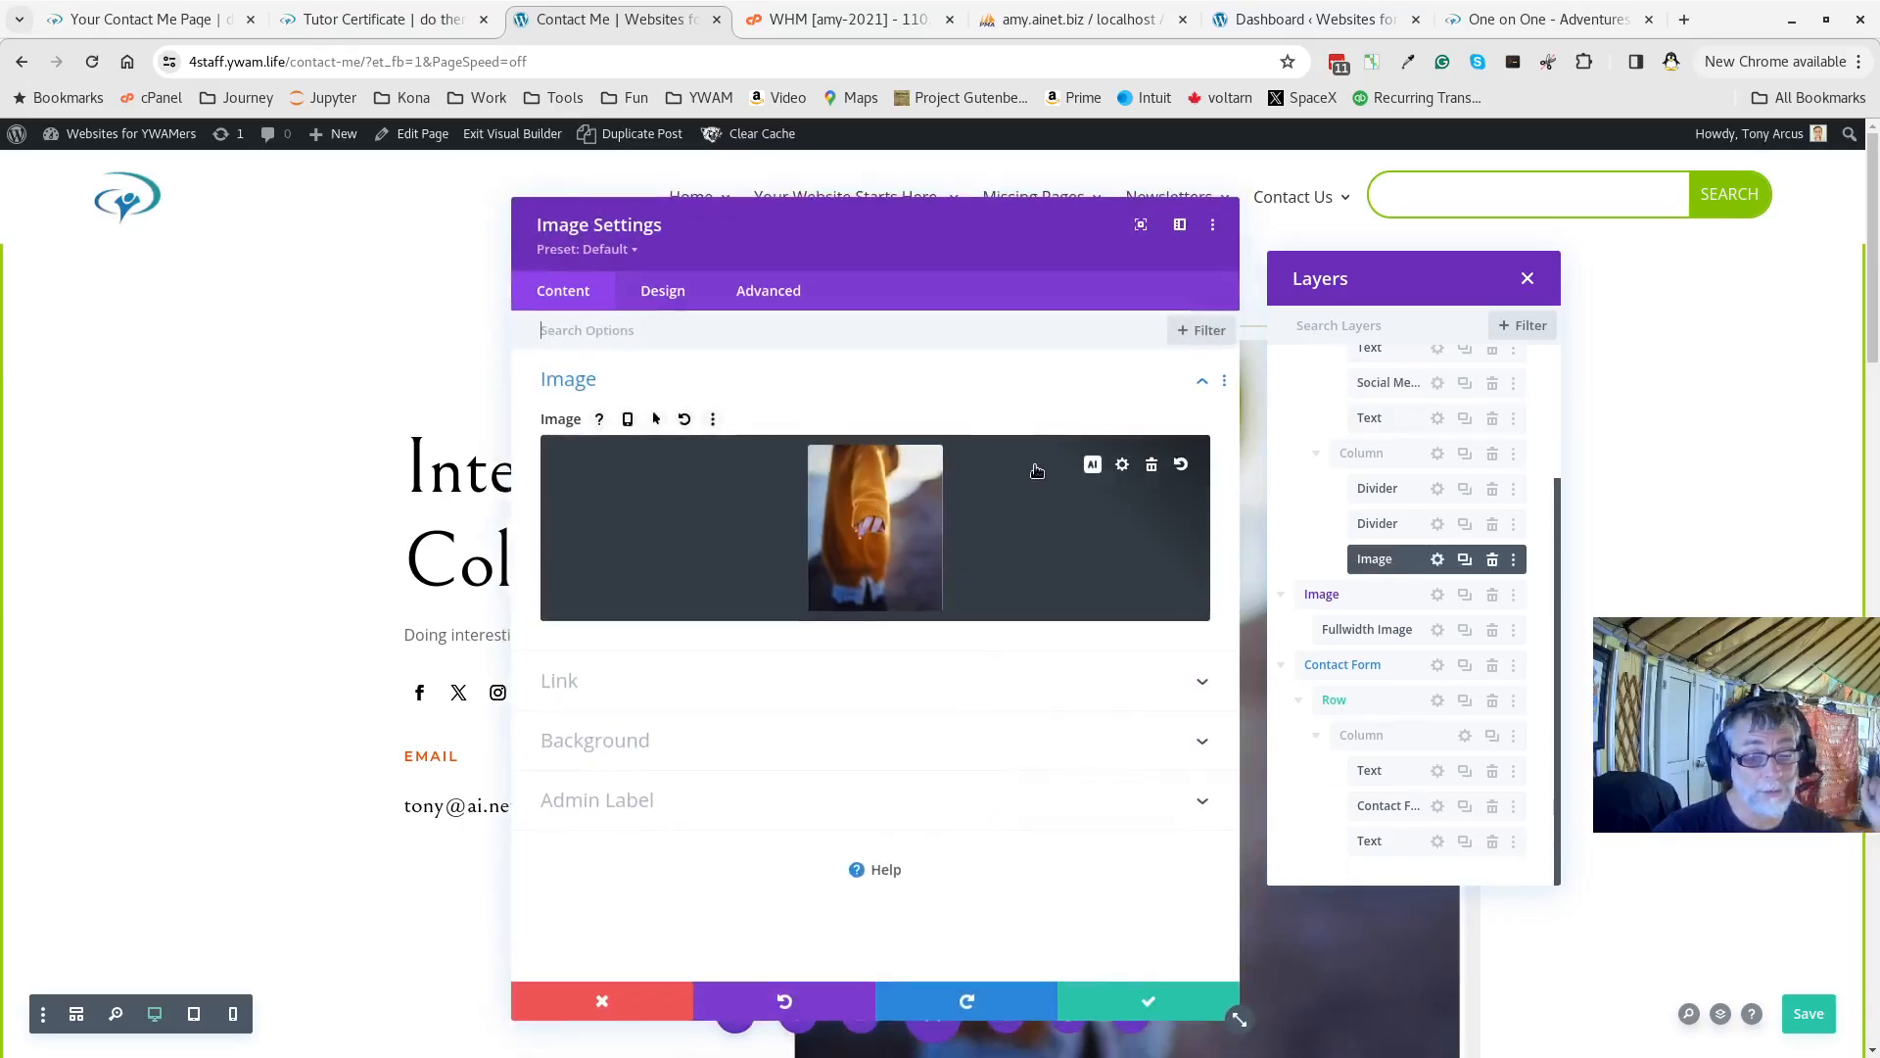
left_click(913, 550)
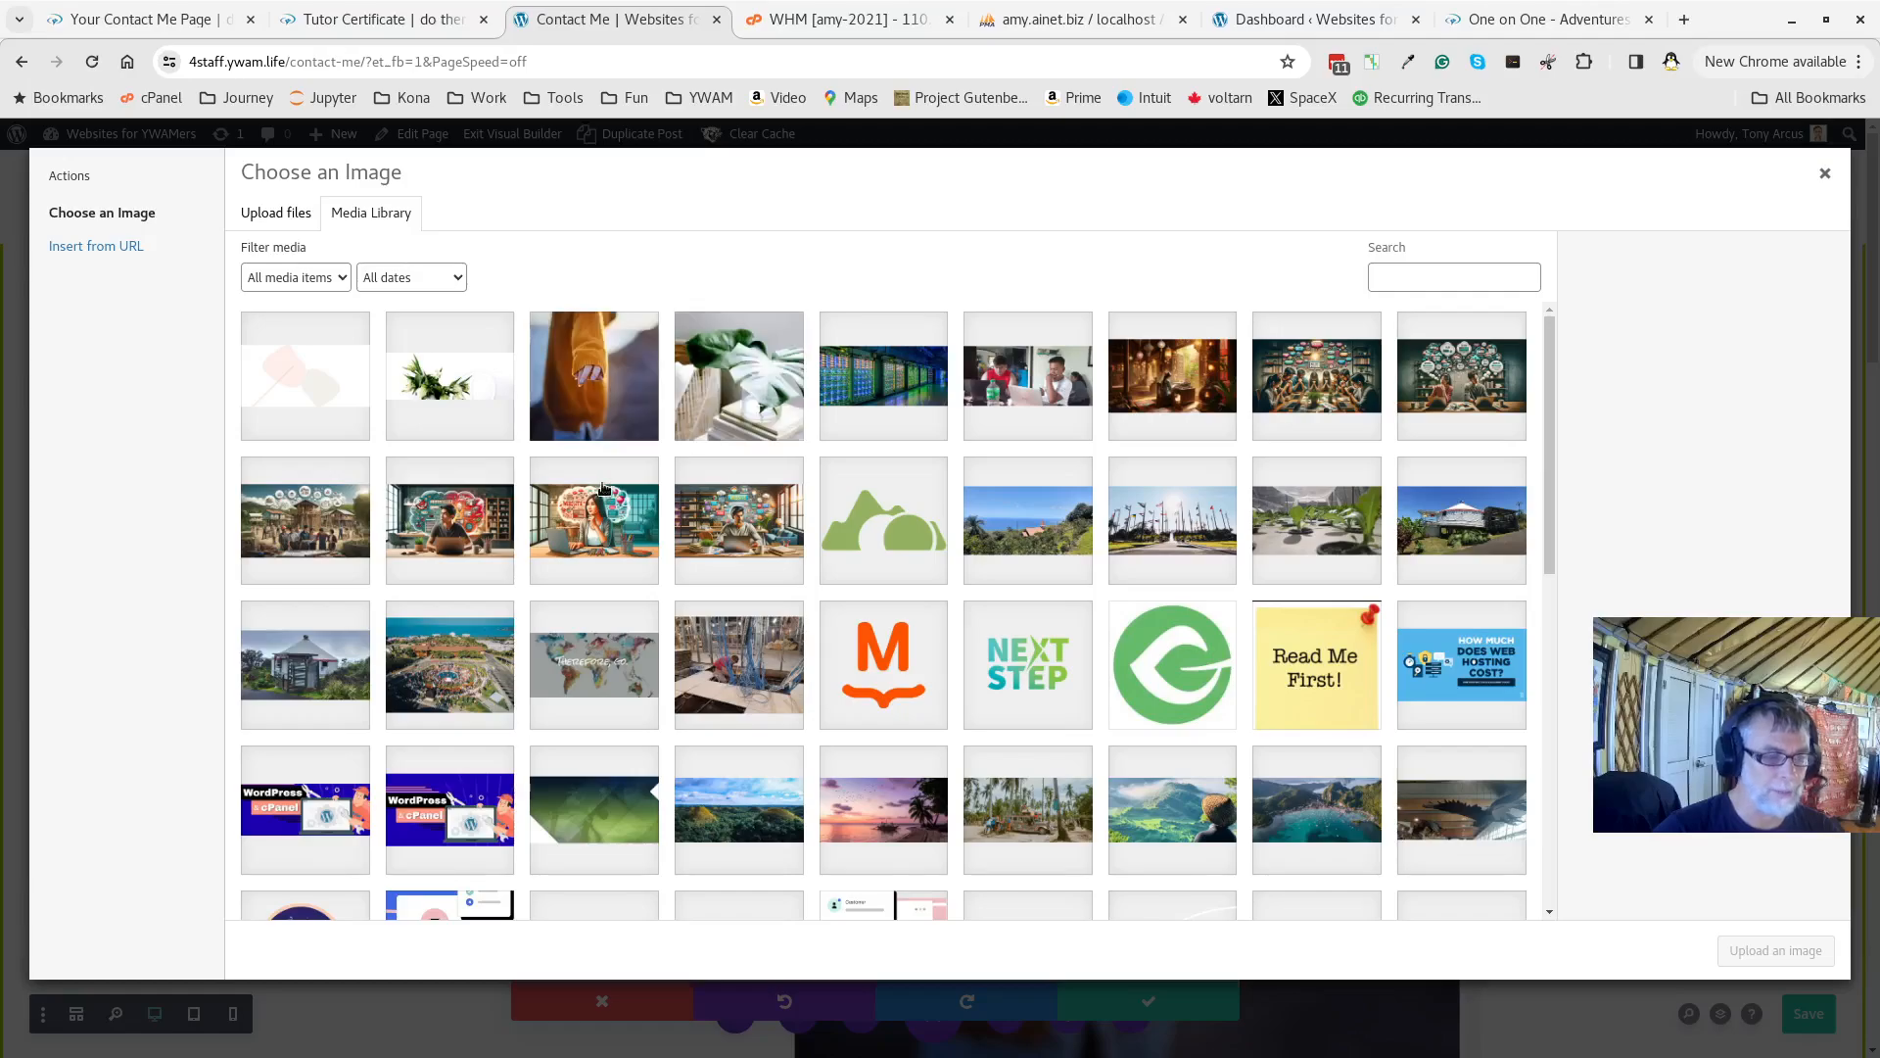
left_click(595, 376)
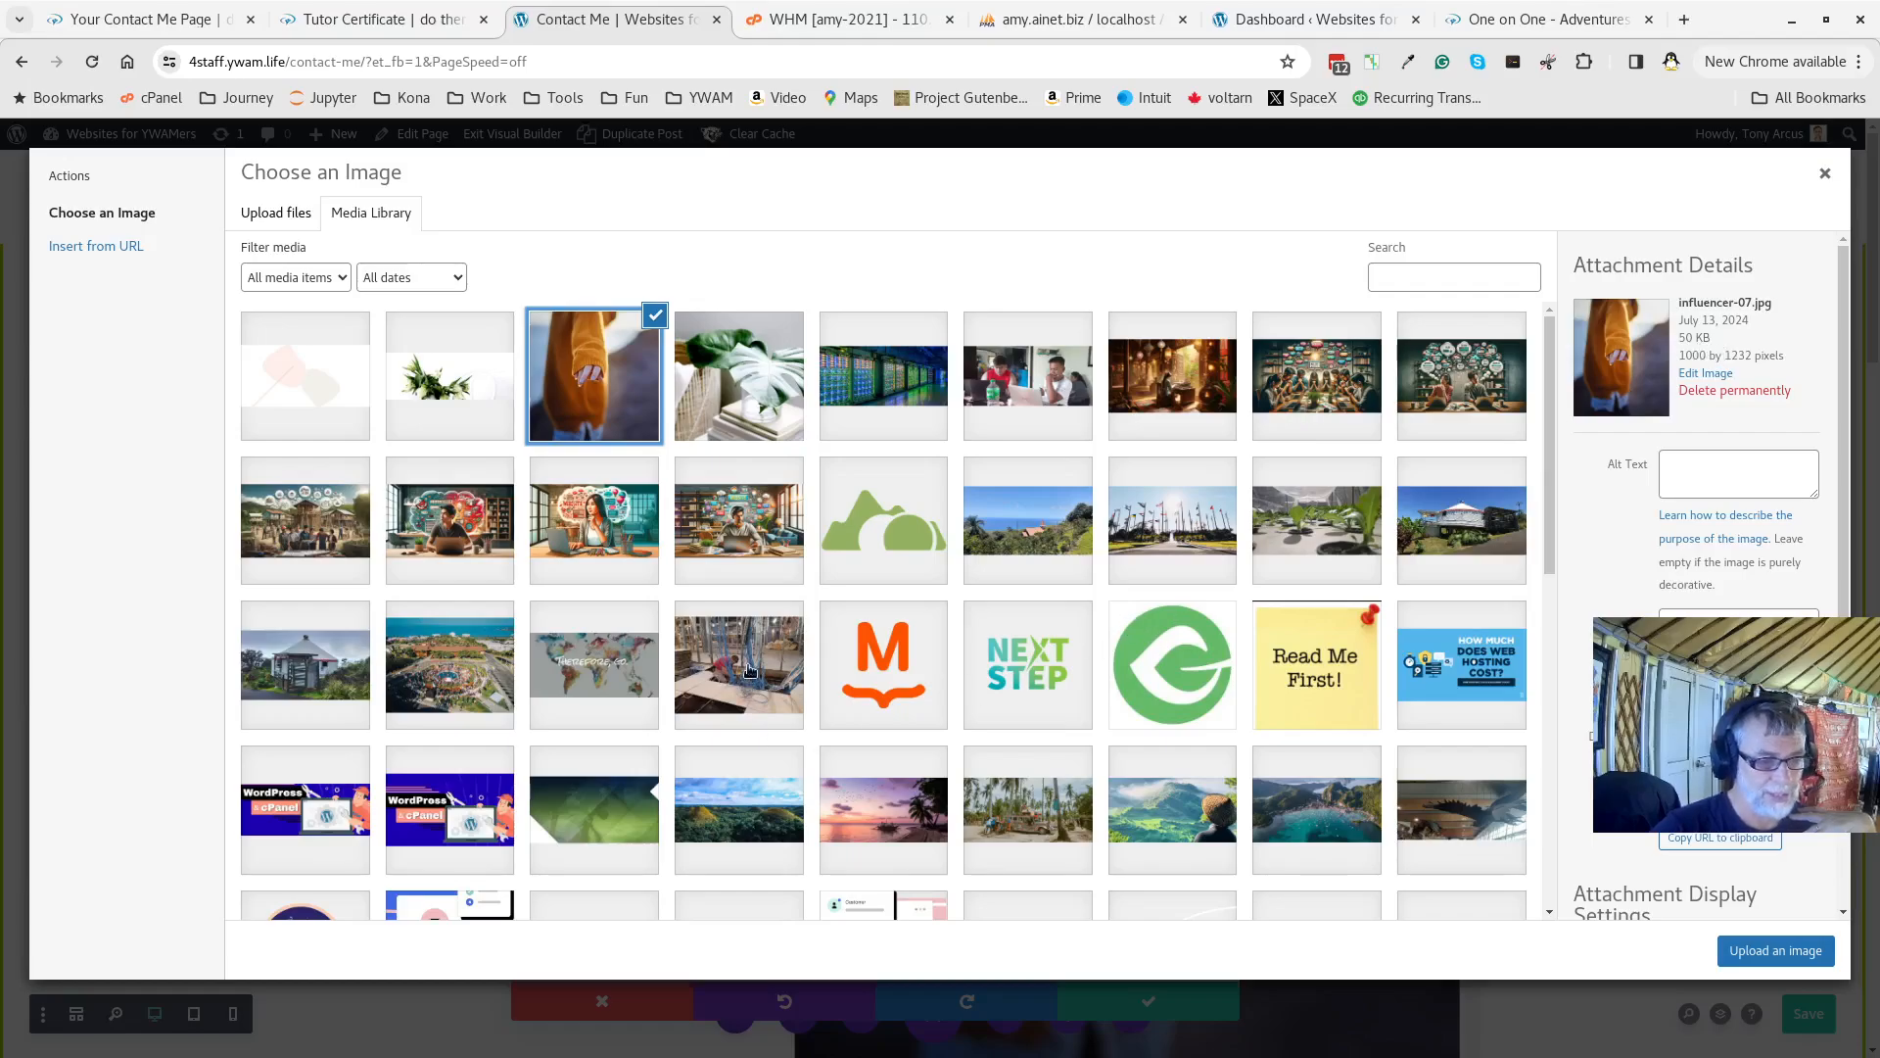
scroll(752, 682, "down", 3)
scroll(751, 683, "down", 4)
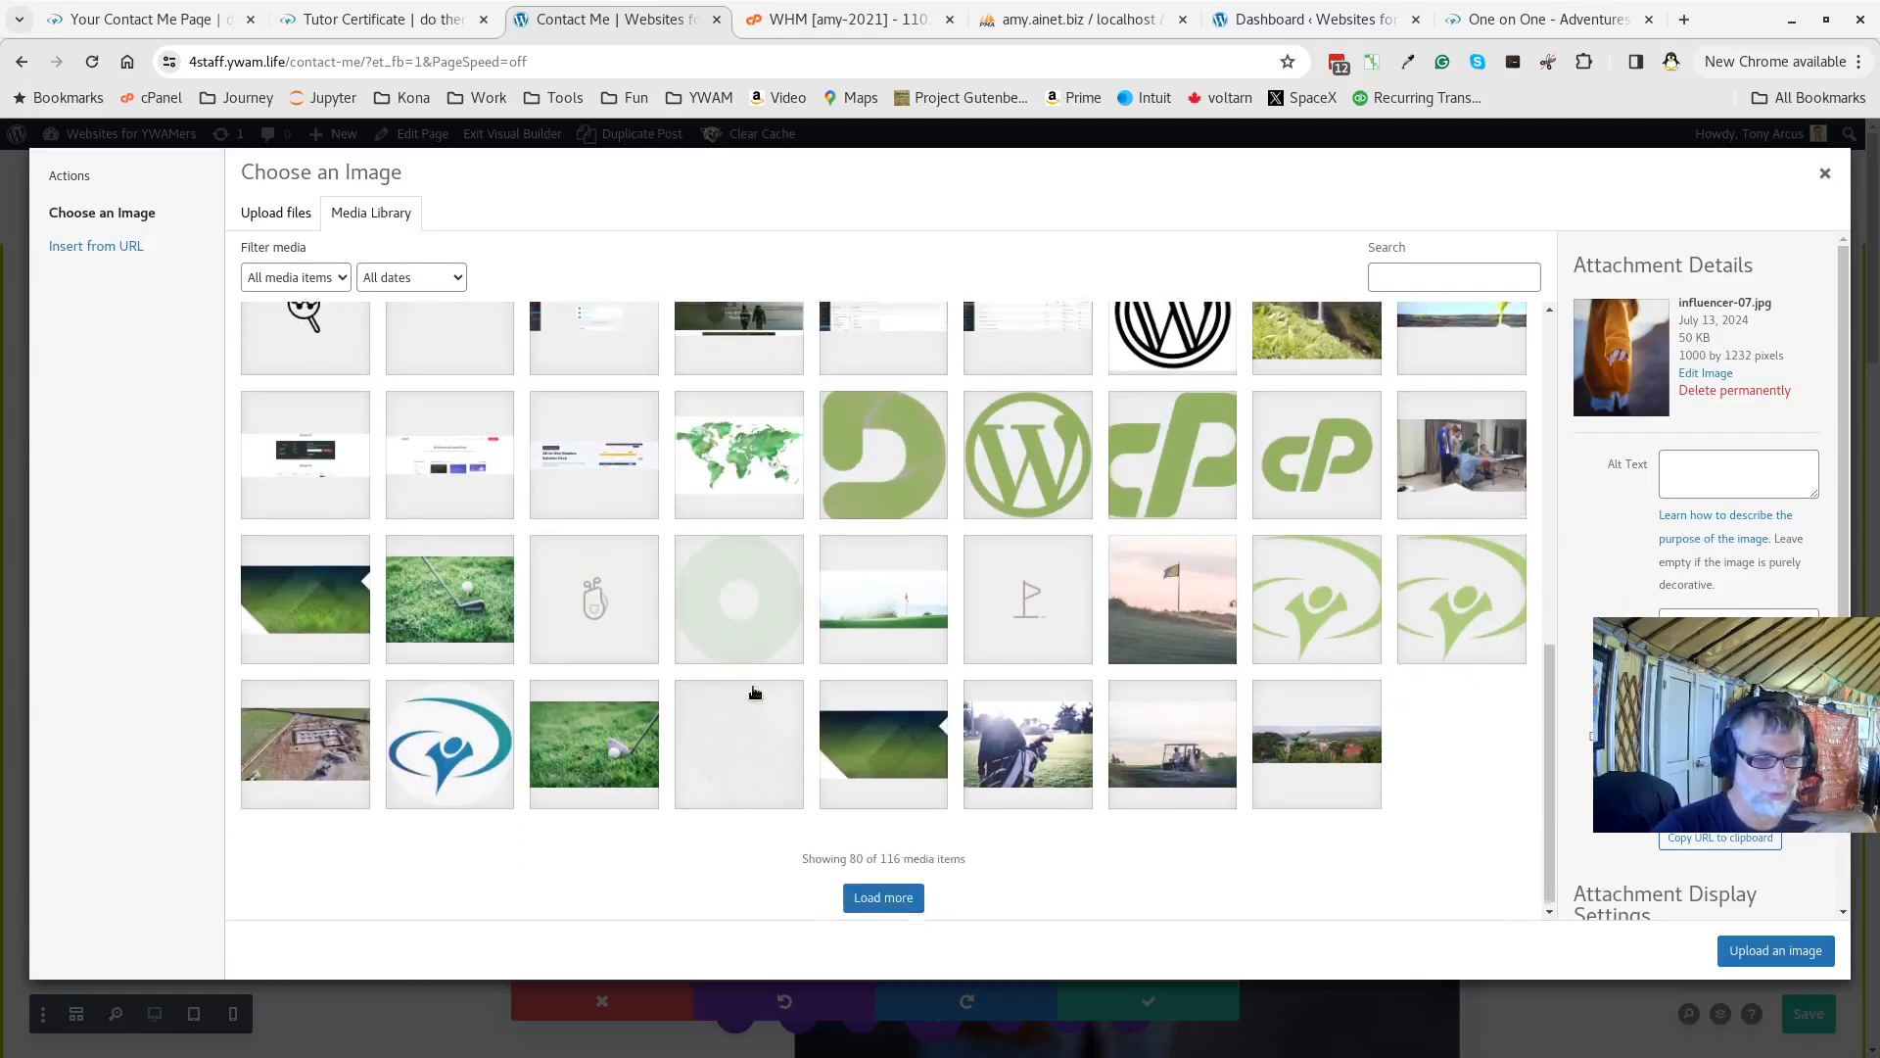
left_click(884, 893)
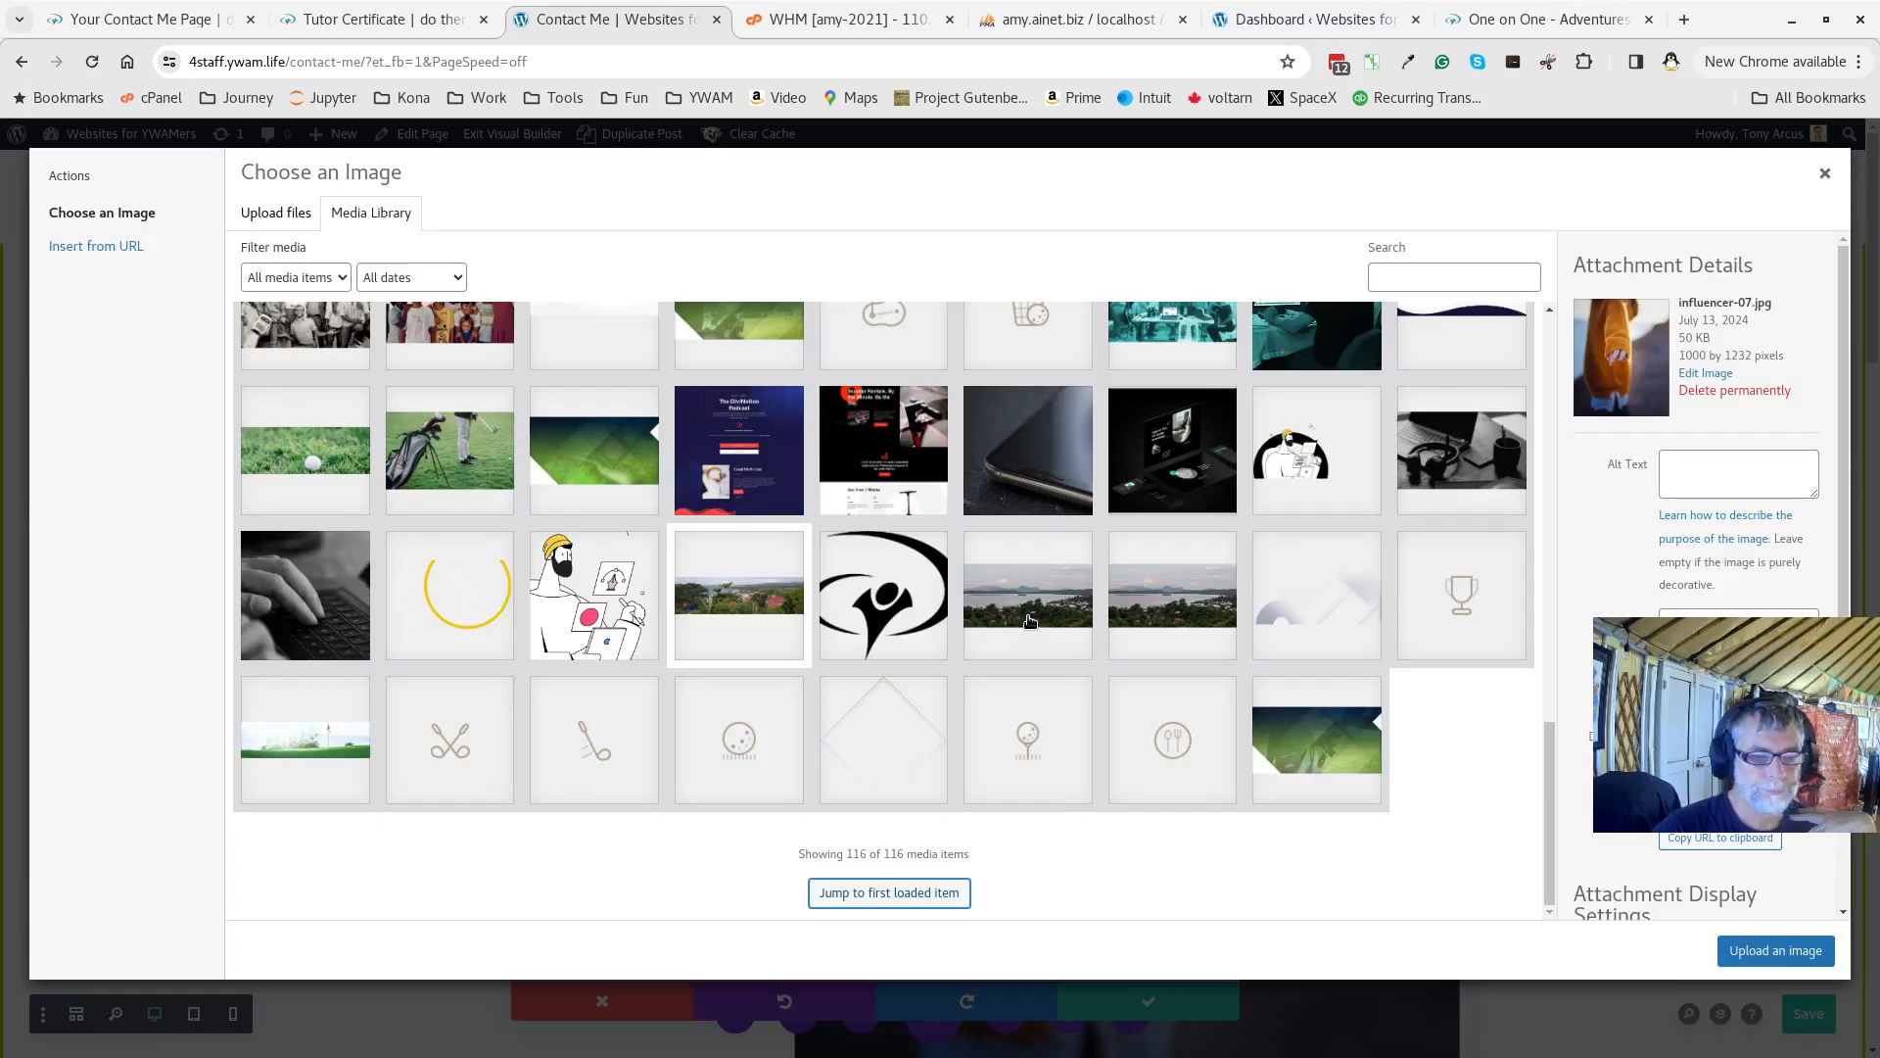
scroll(1029, 621, "up", 4)
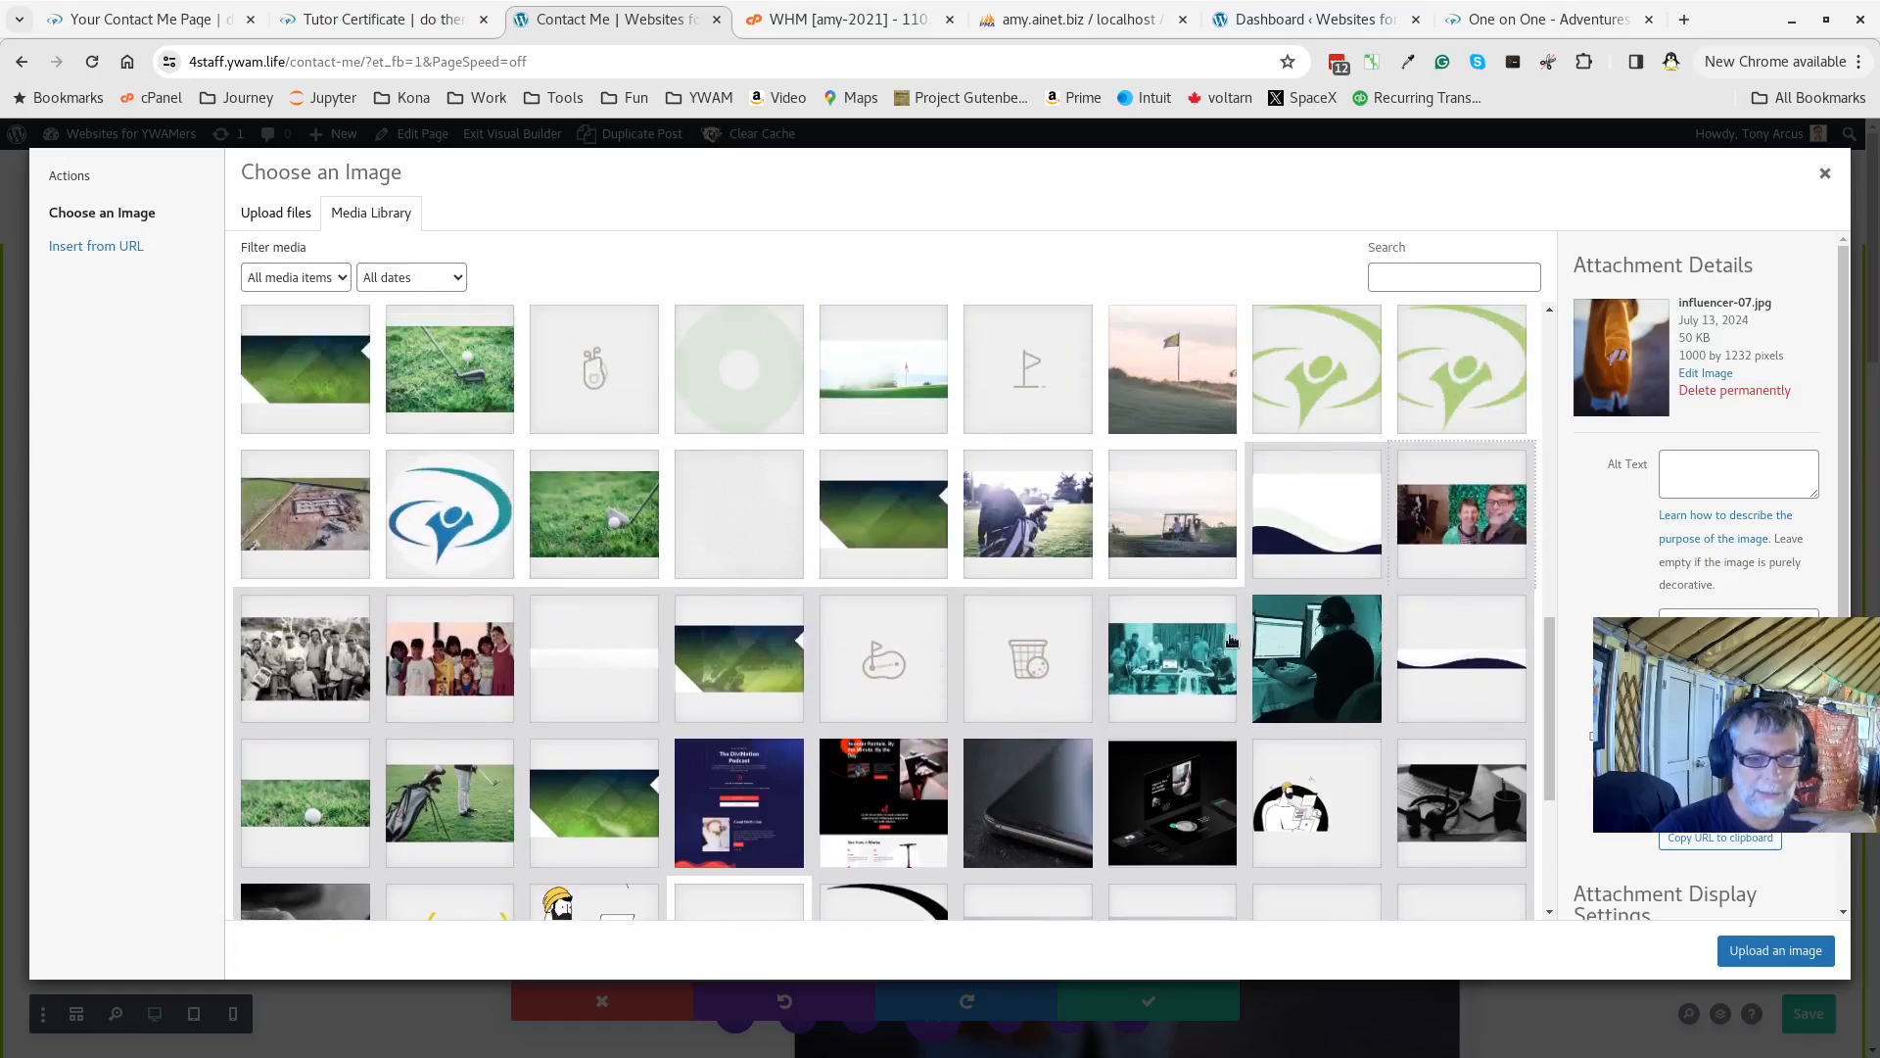
left_click(1310, 649)
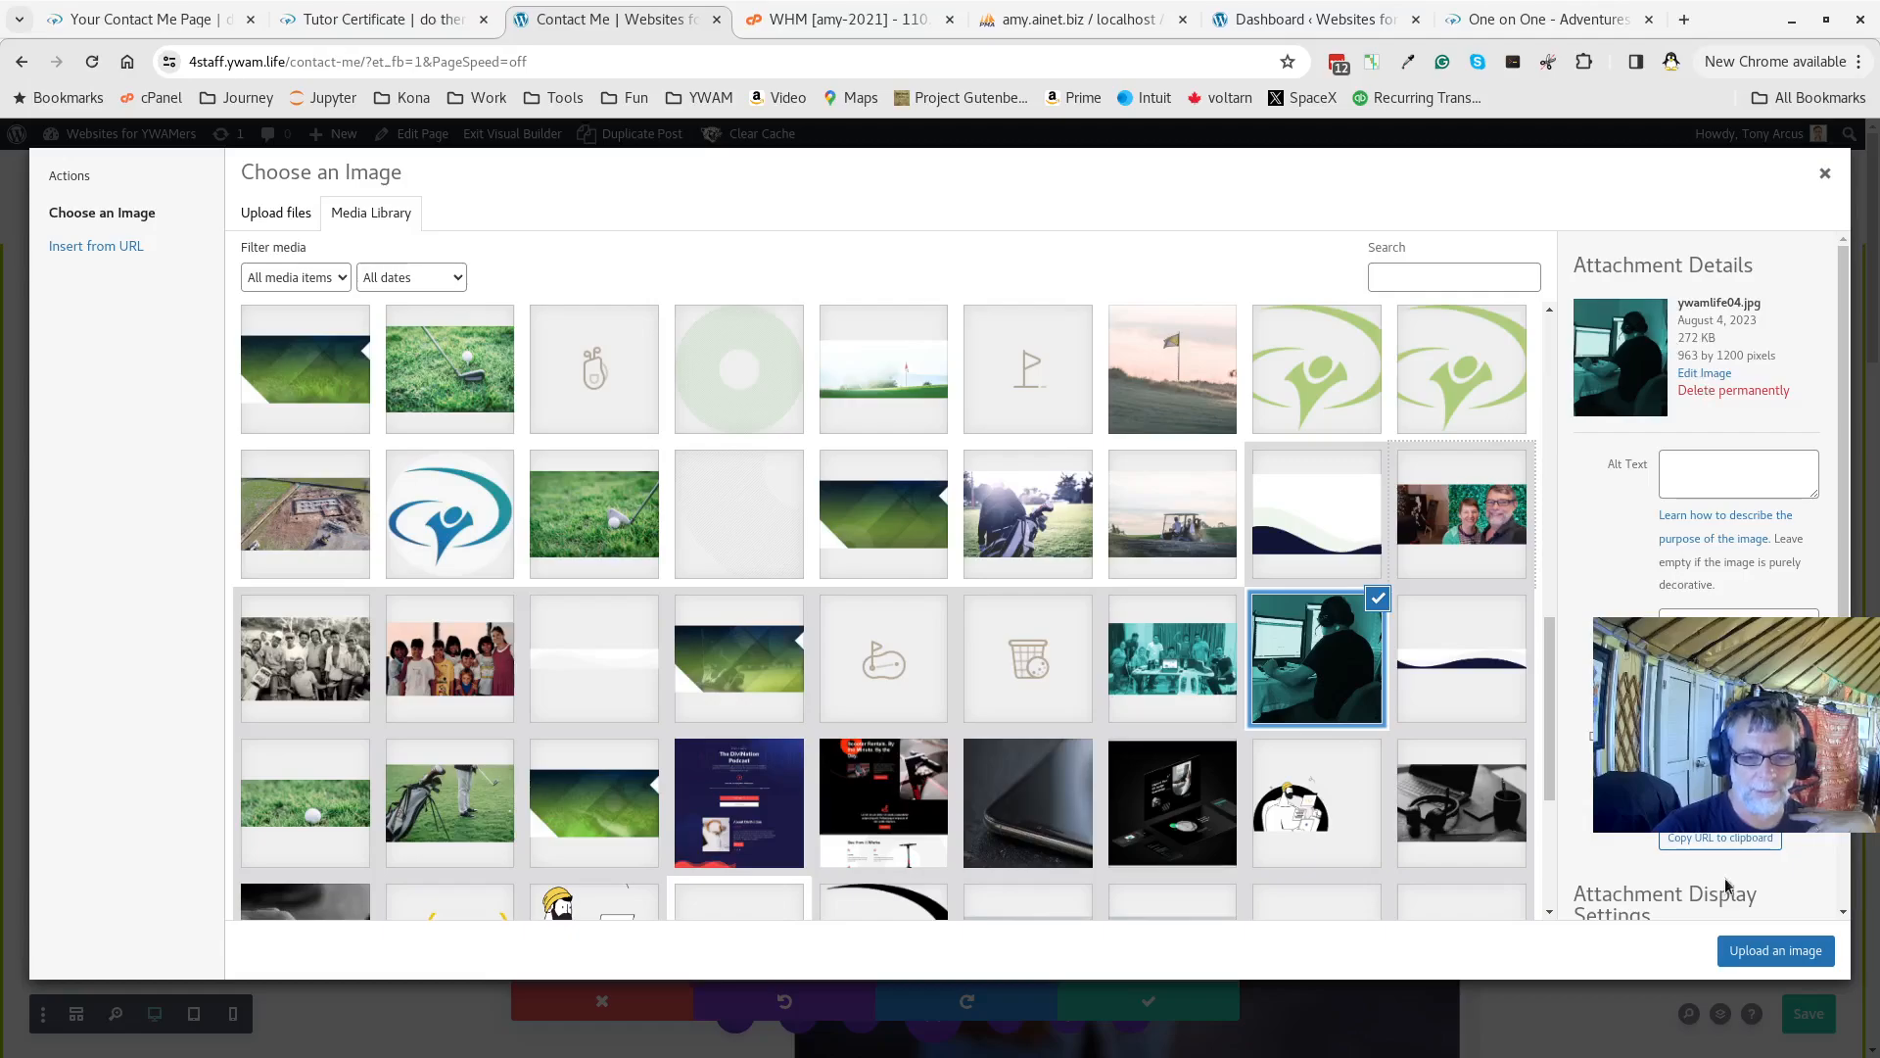
left_click(1800, 962)
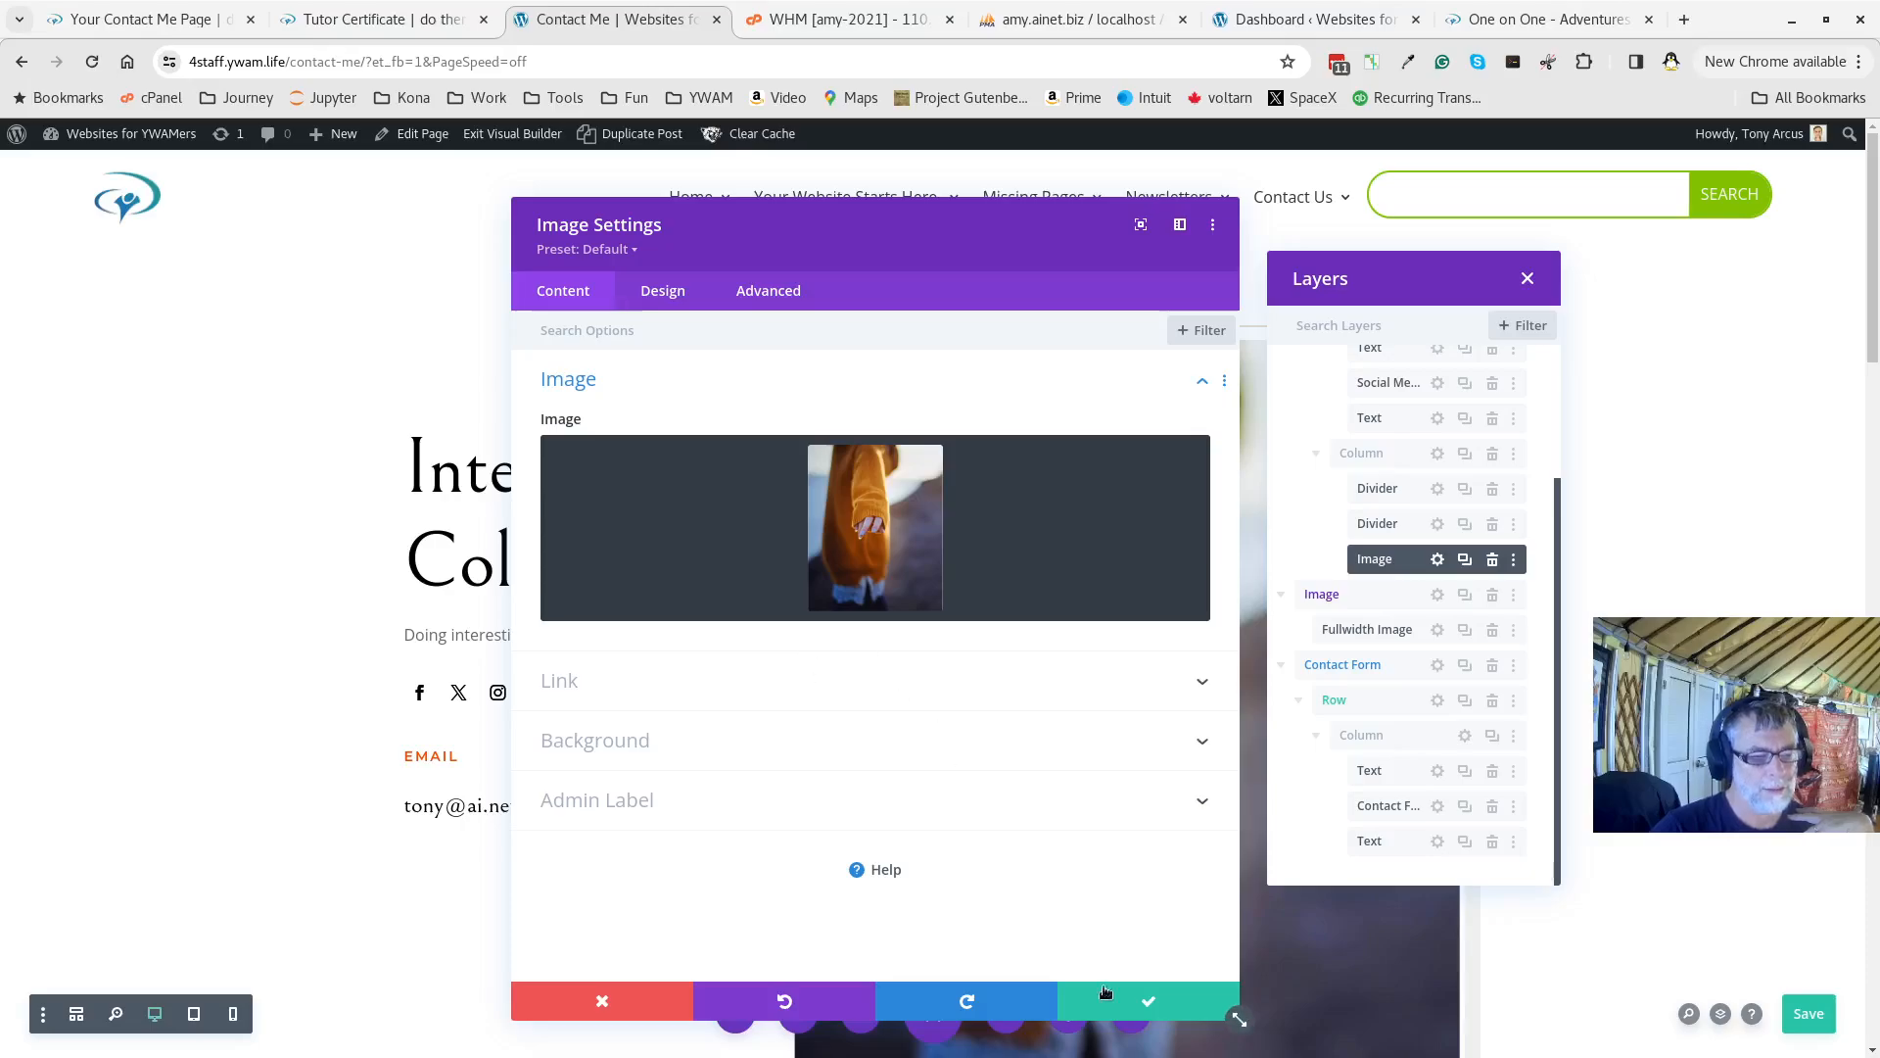
Save the Image settings so the computer photo appears beside the heading
left_click(1155, 1002)
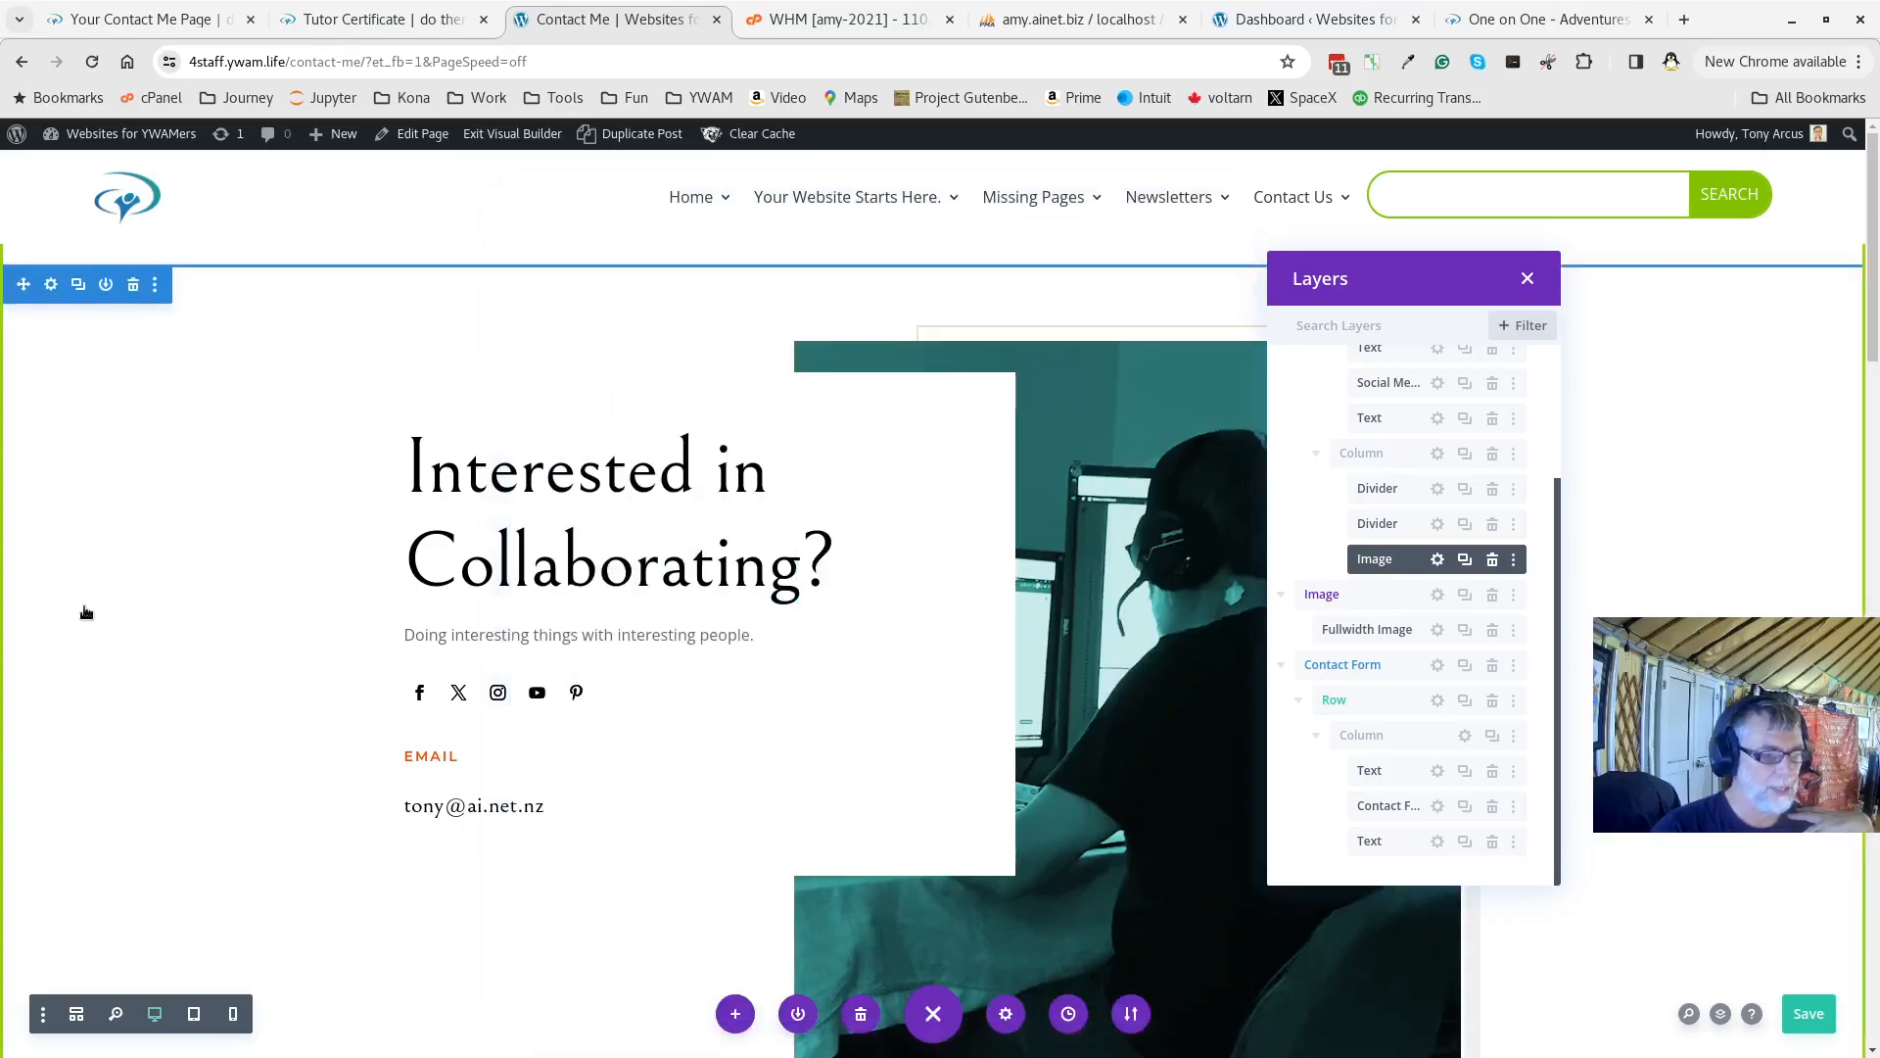
scroll(98, 634, "down", 3)
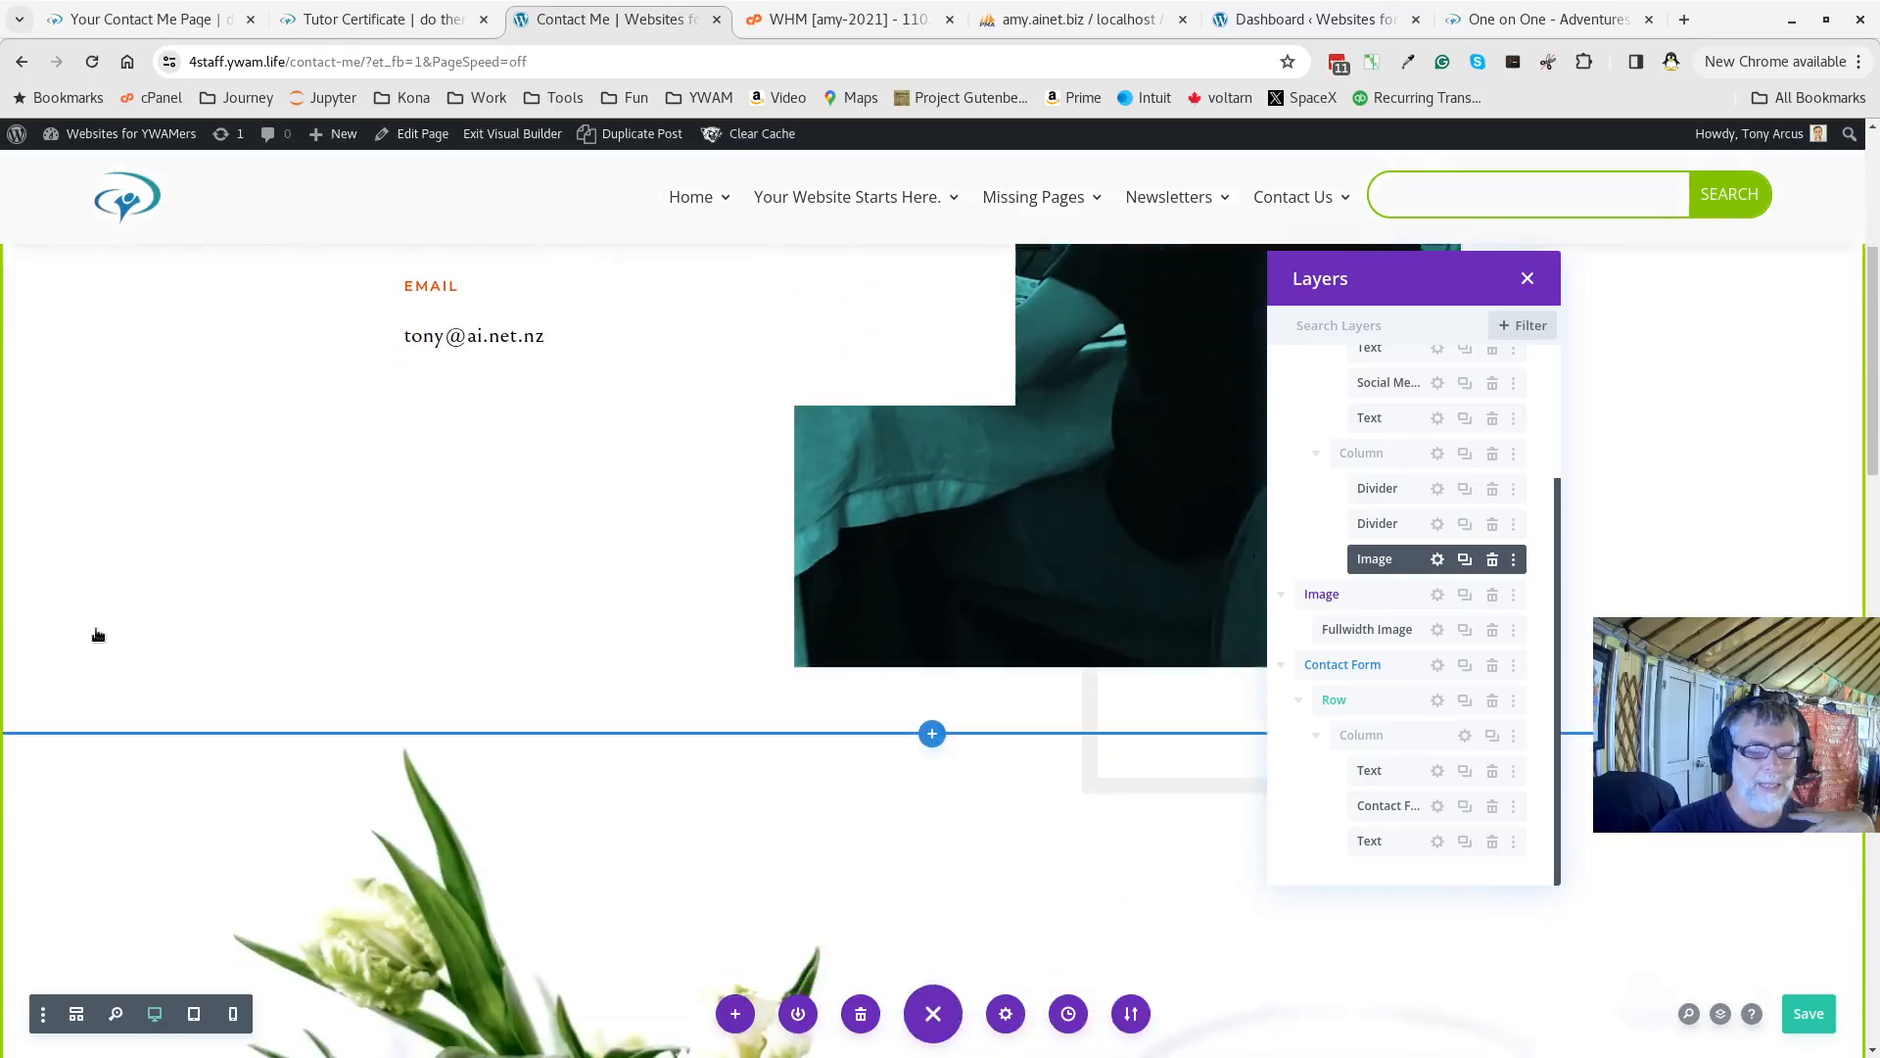
scroll(95, 628, "down", 10)
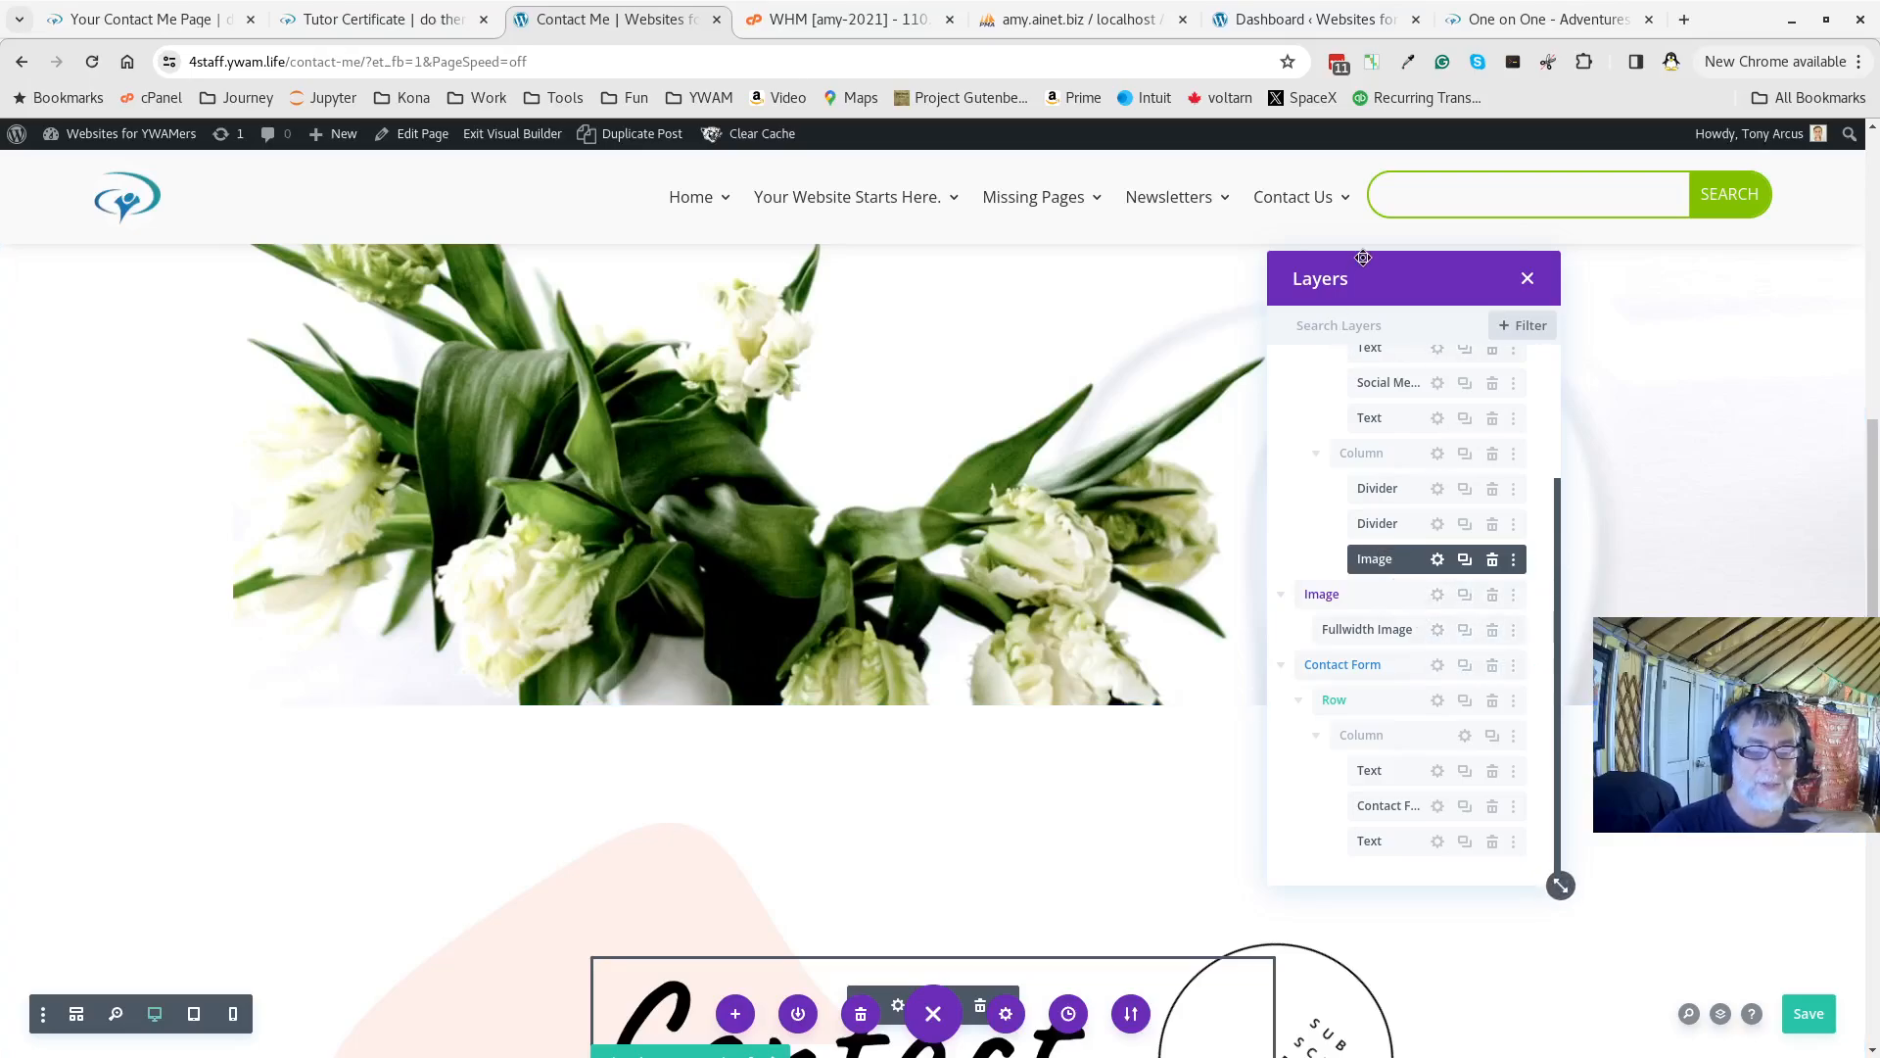
Drag the Layers panel to the left side beside the Contact form
left_click_drag(1329, 259, 1303, 306)
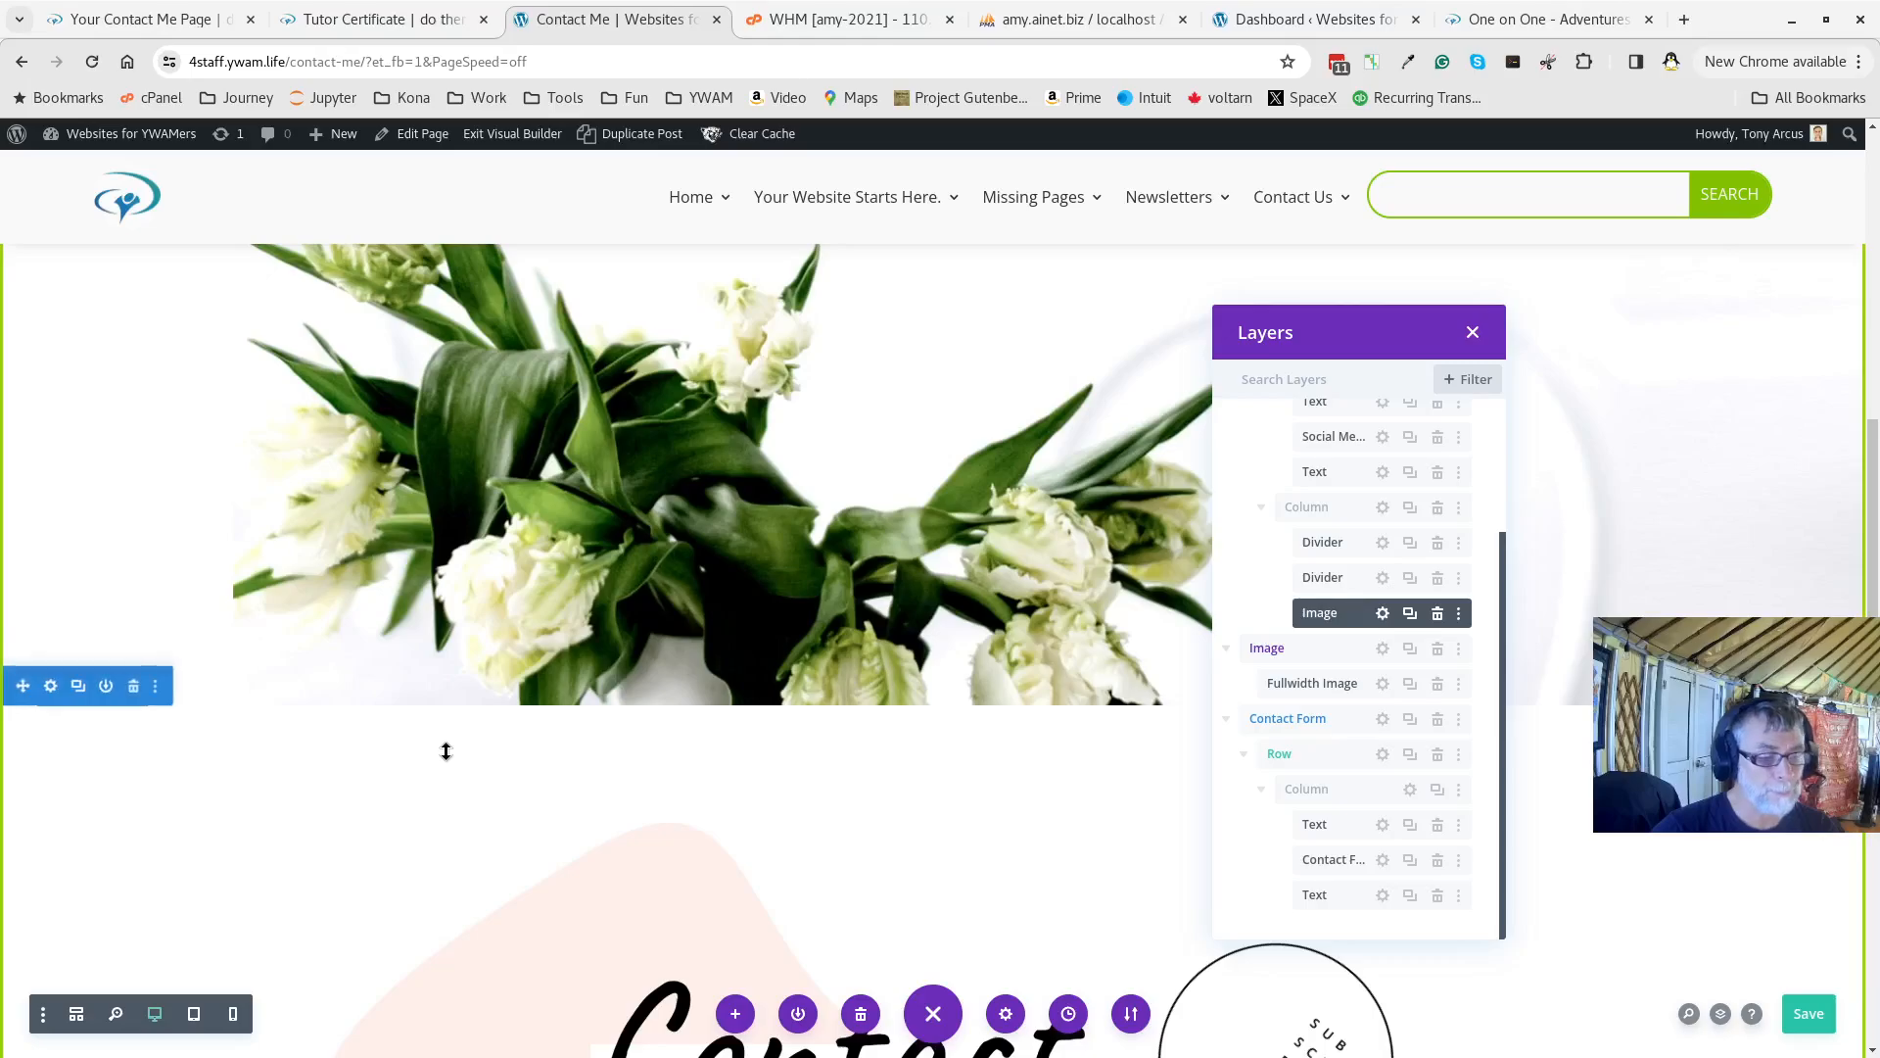
scroll(444, 751, "down", 7)
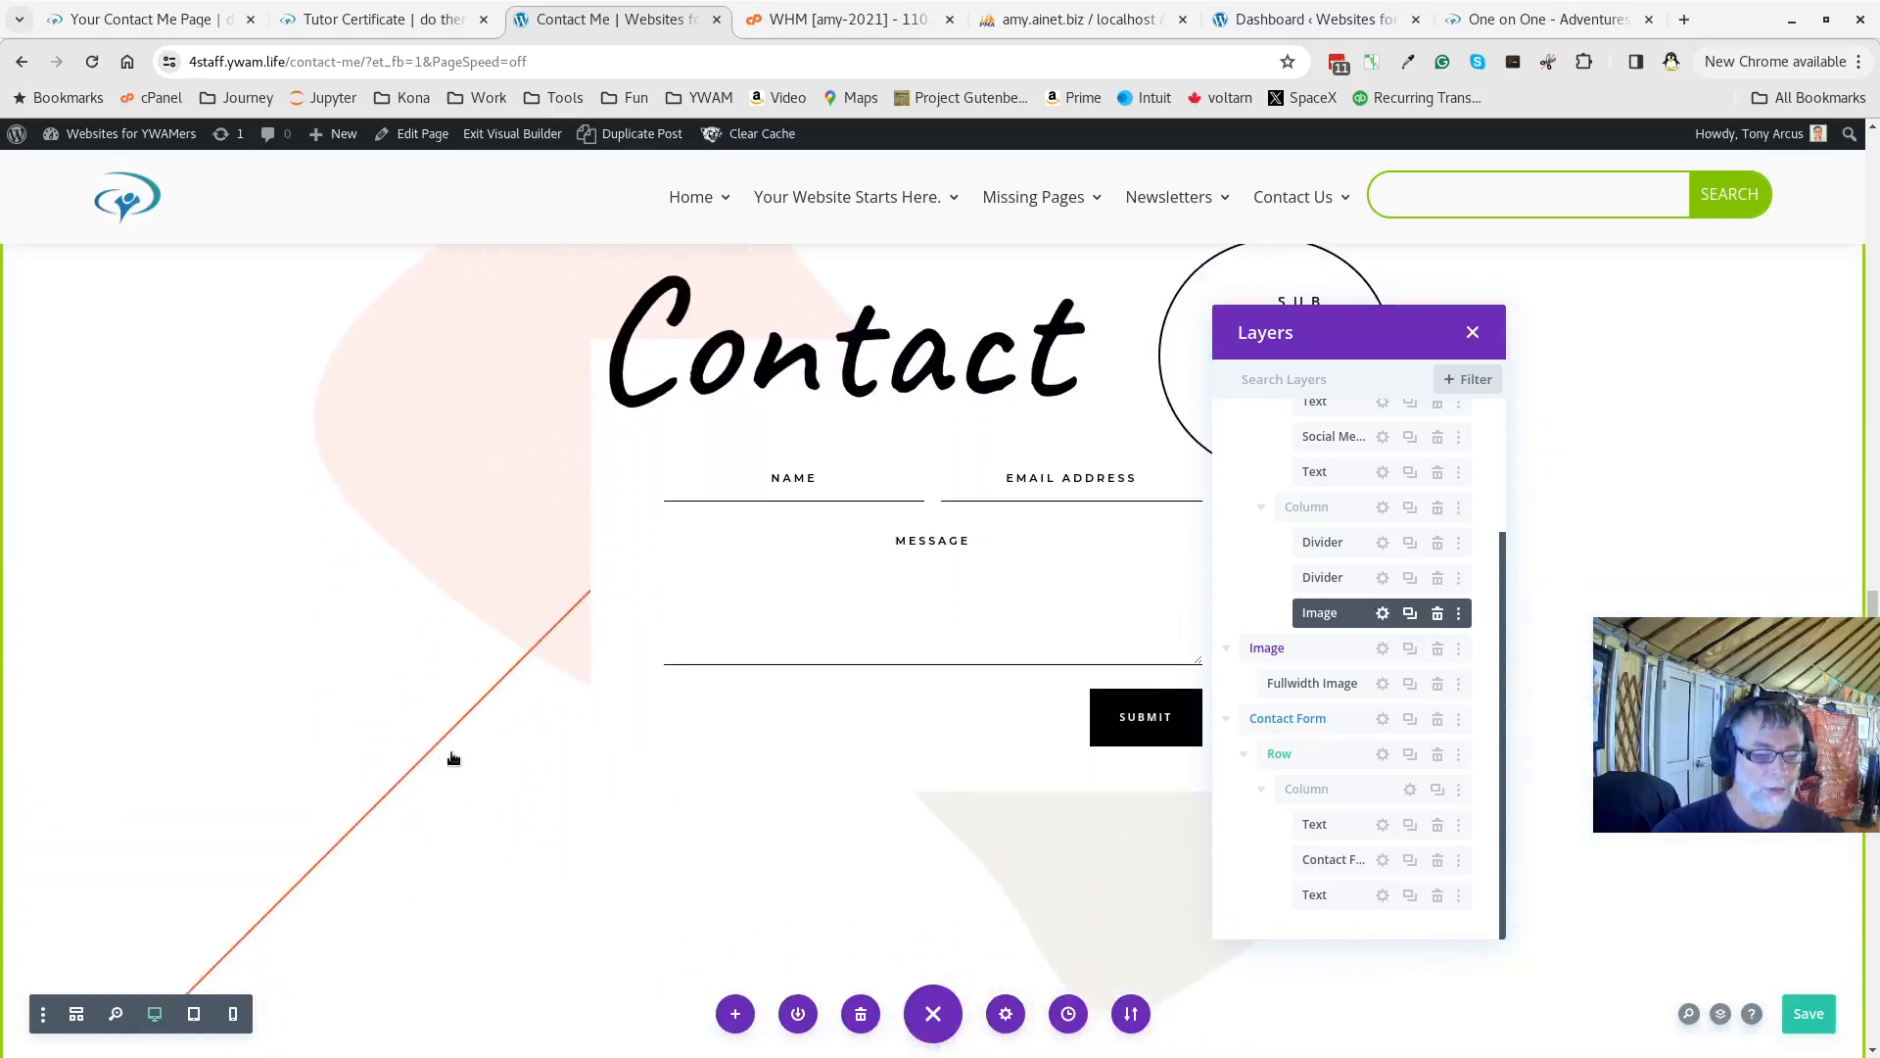
left_click_drag(1368, 335, 297, 299)
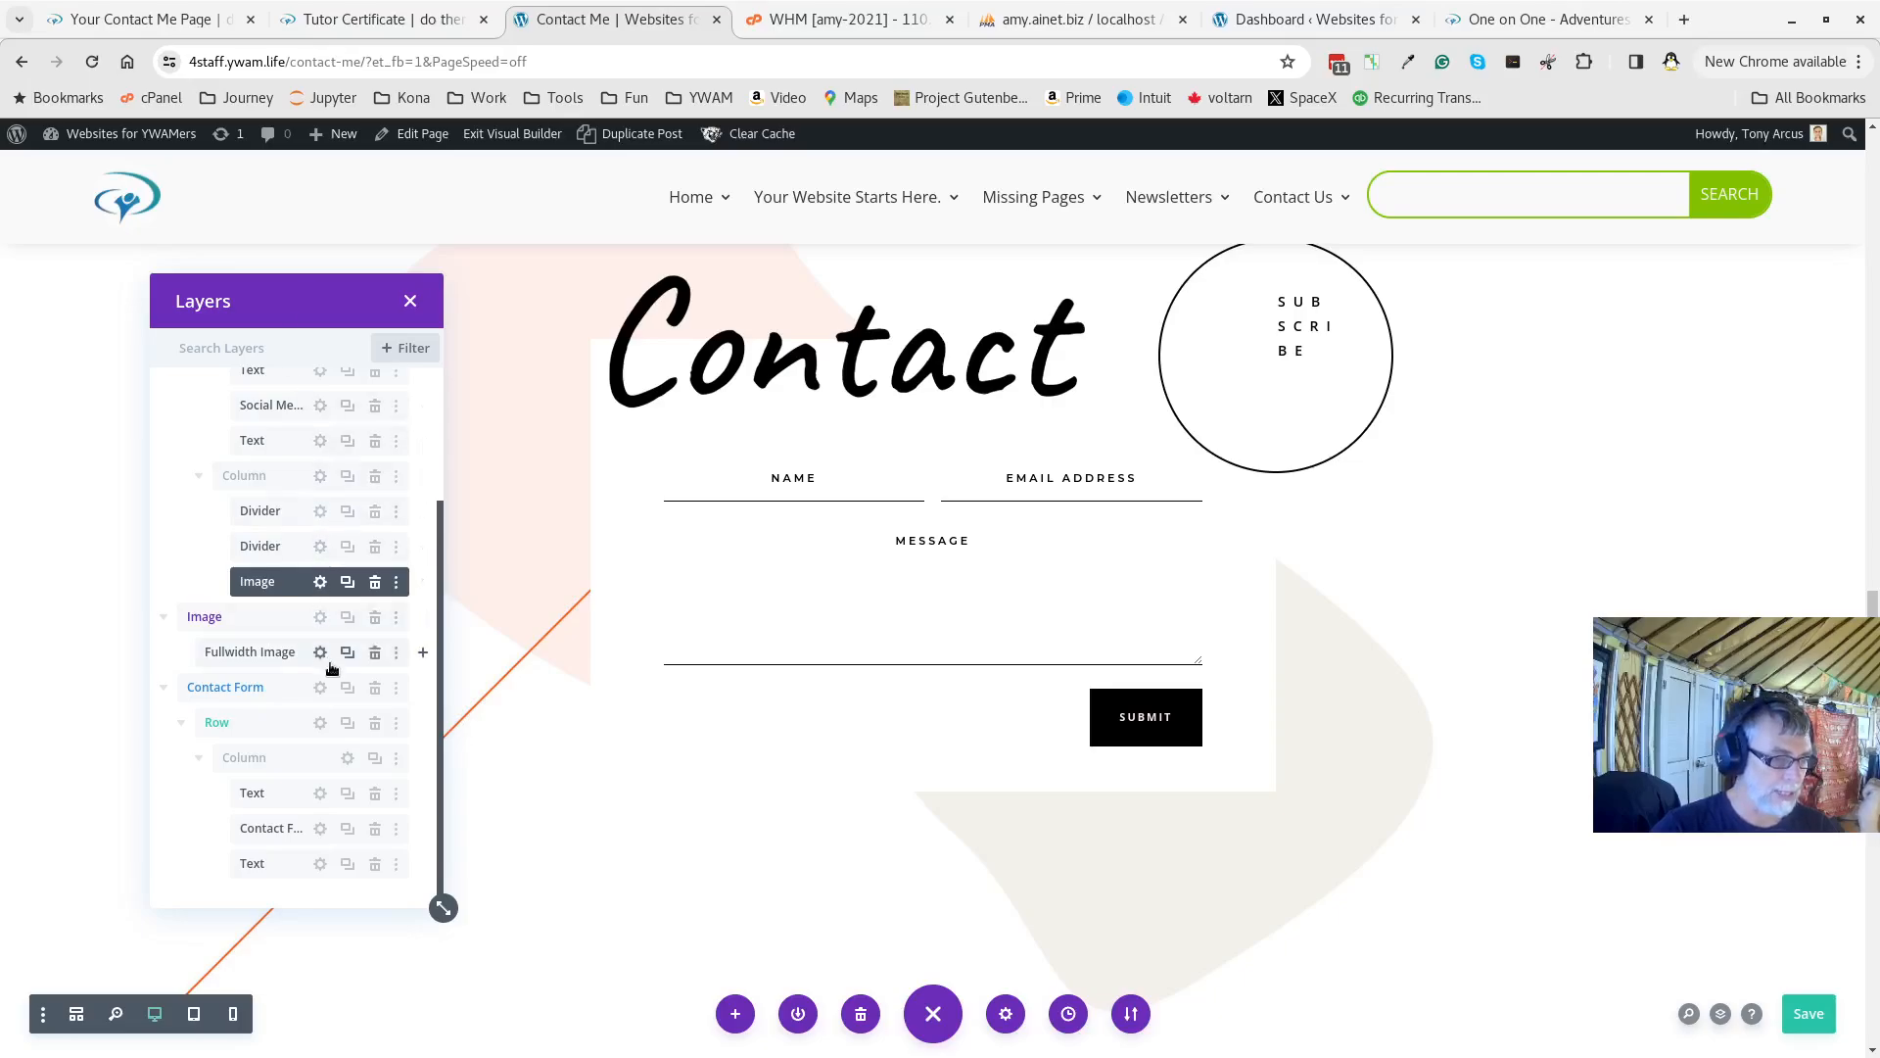
Turn on the Contact Form's basic captcha, leaving the spam protection service off, and save
left_click(317, 831)
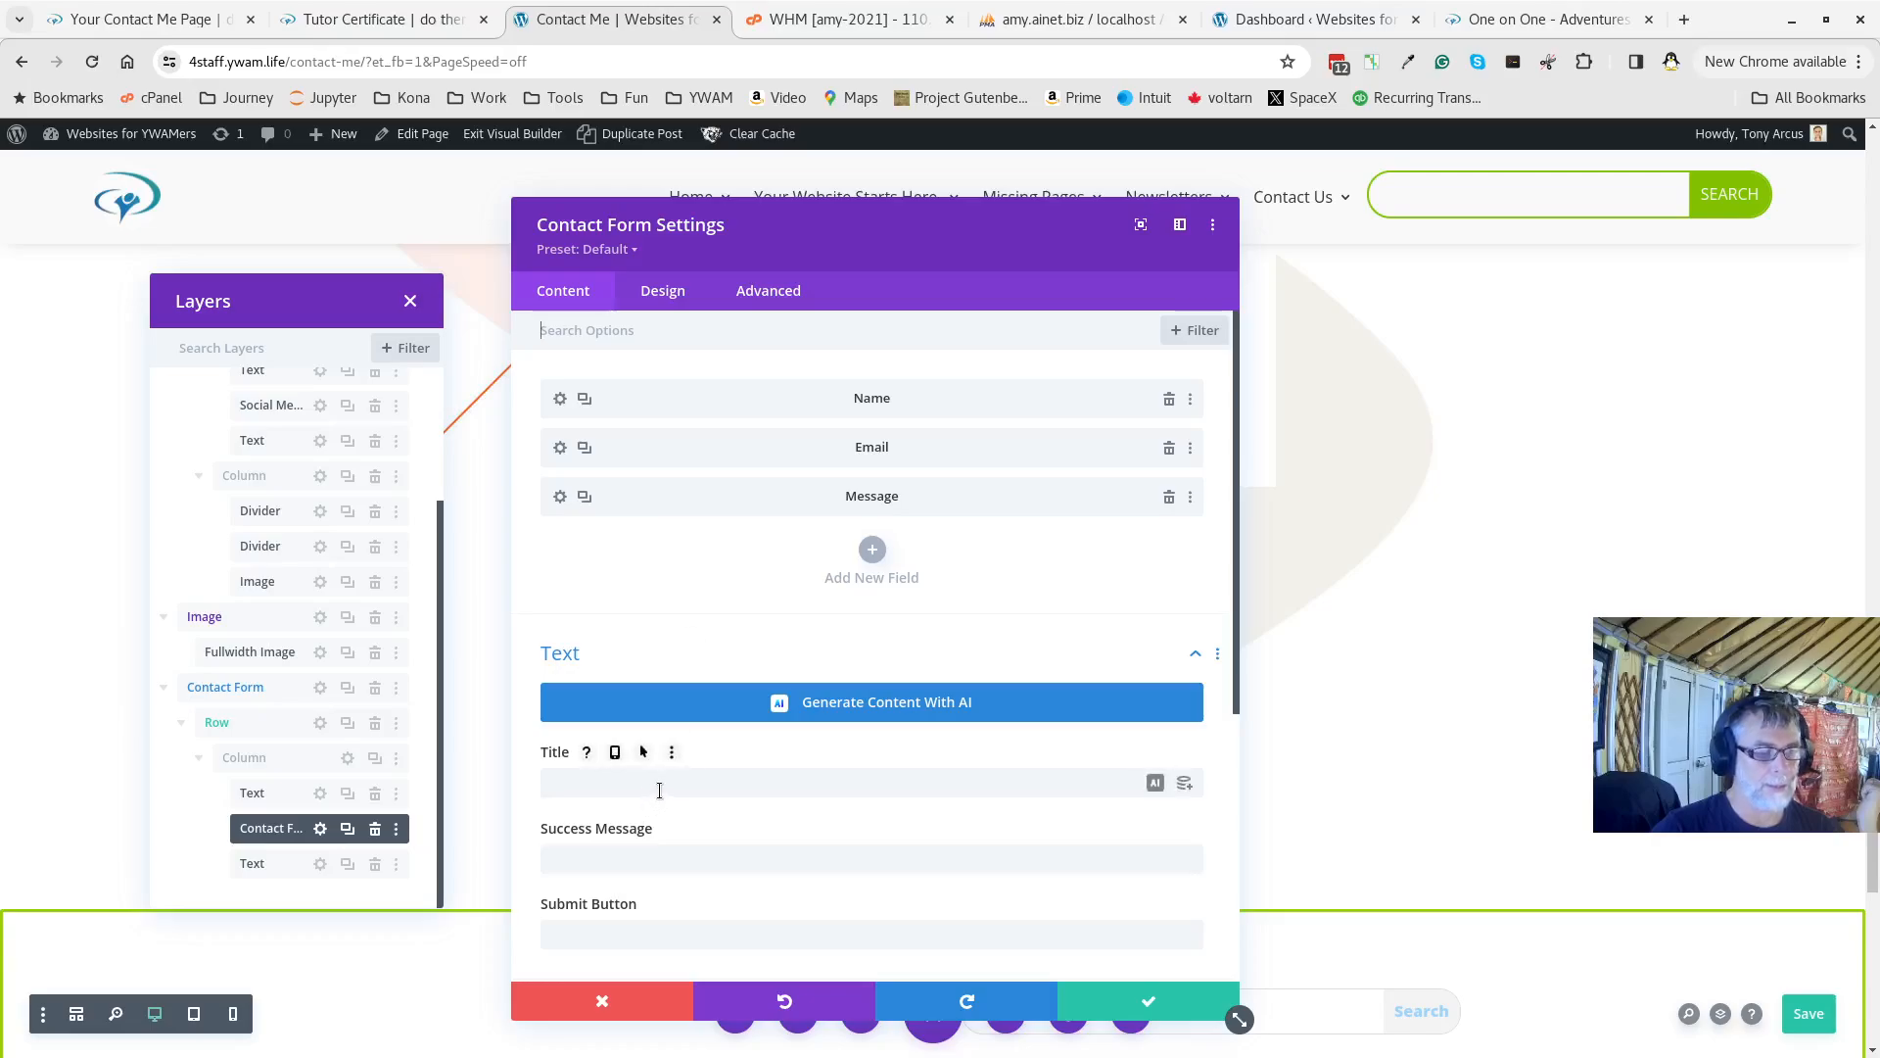
scroll(659, 791, "down", 3)
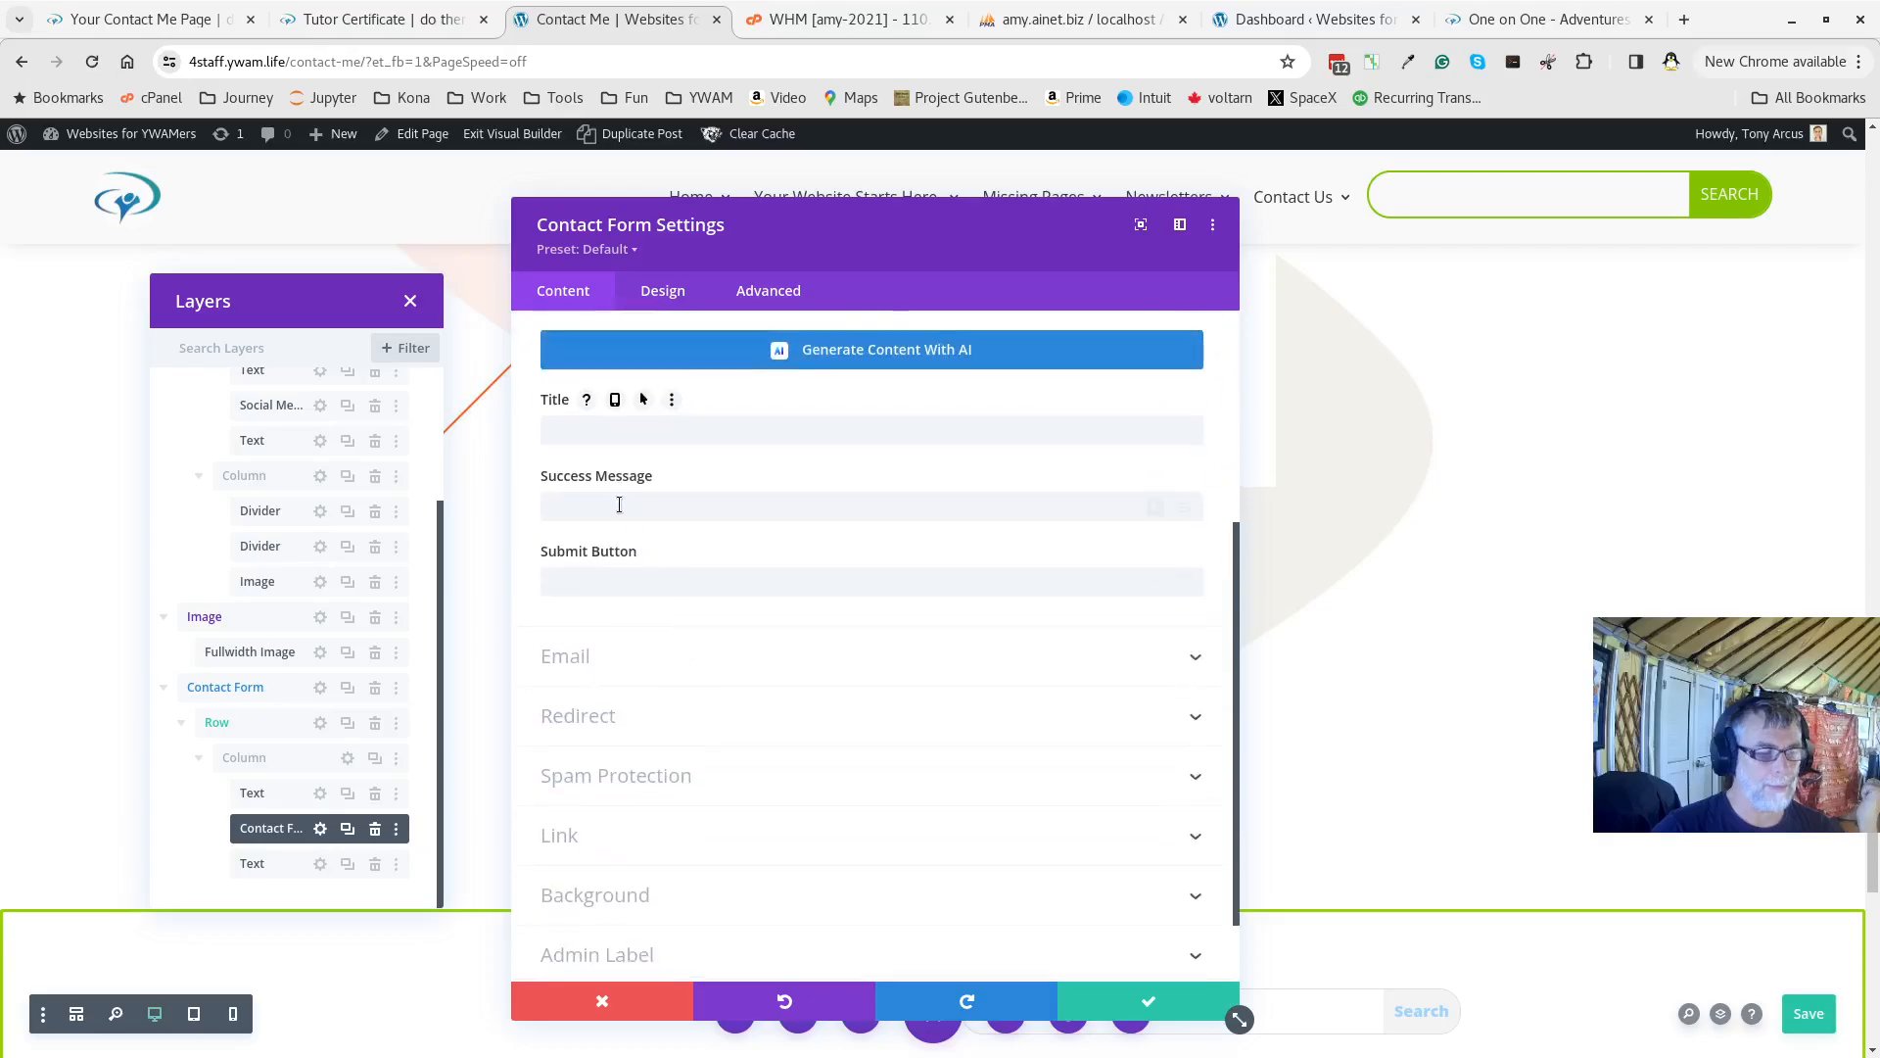
left_click(627, 666)
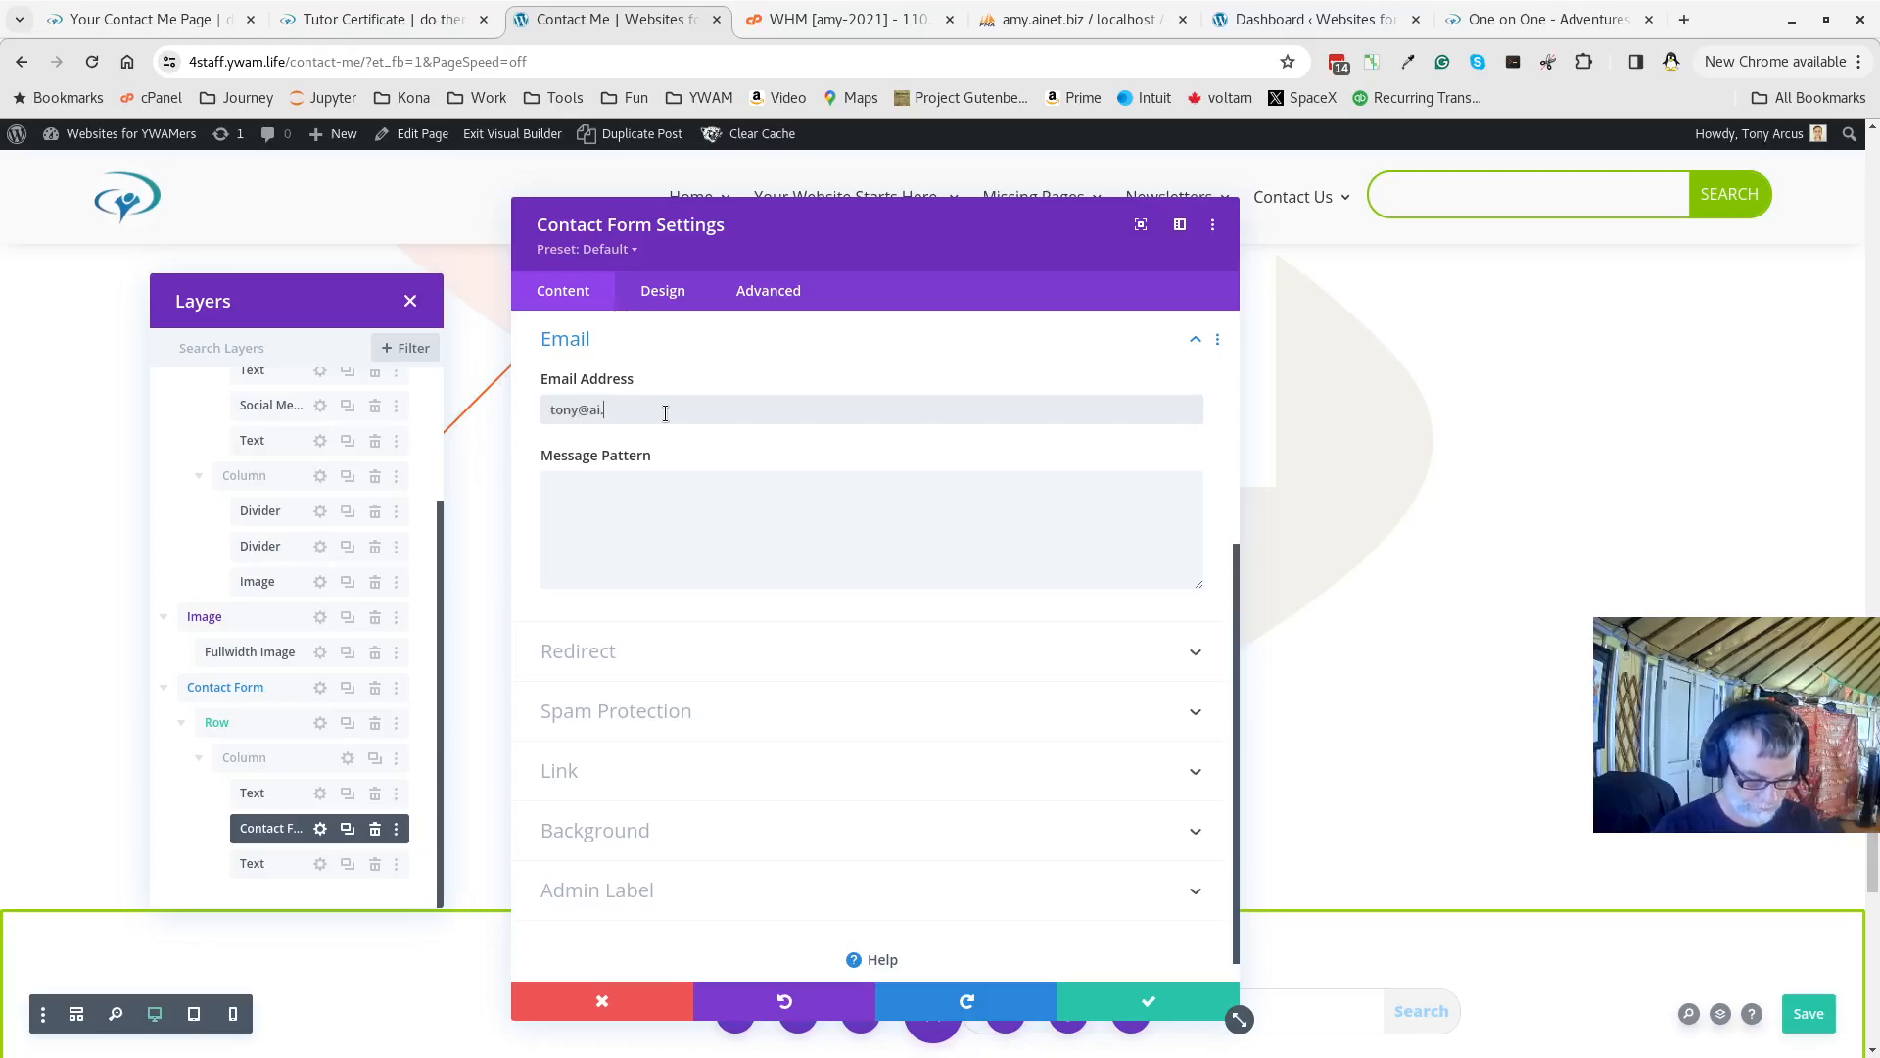
left_click(601, 711)
left_click(566, 594)
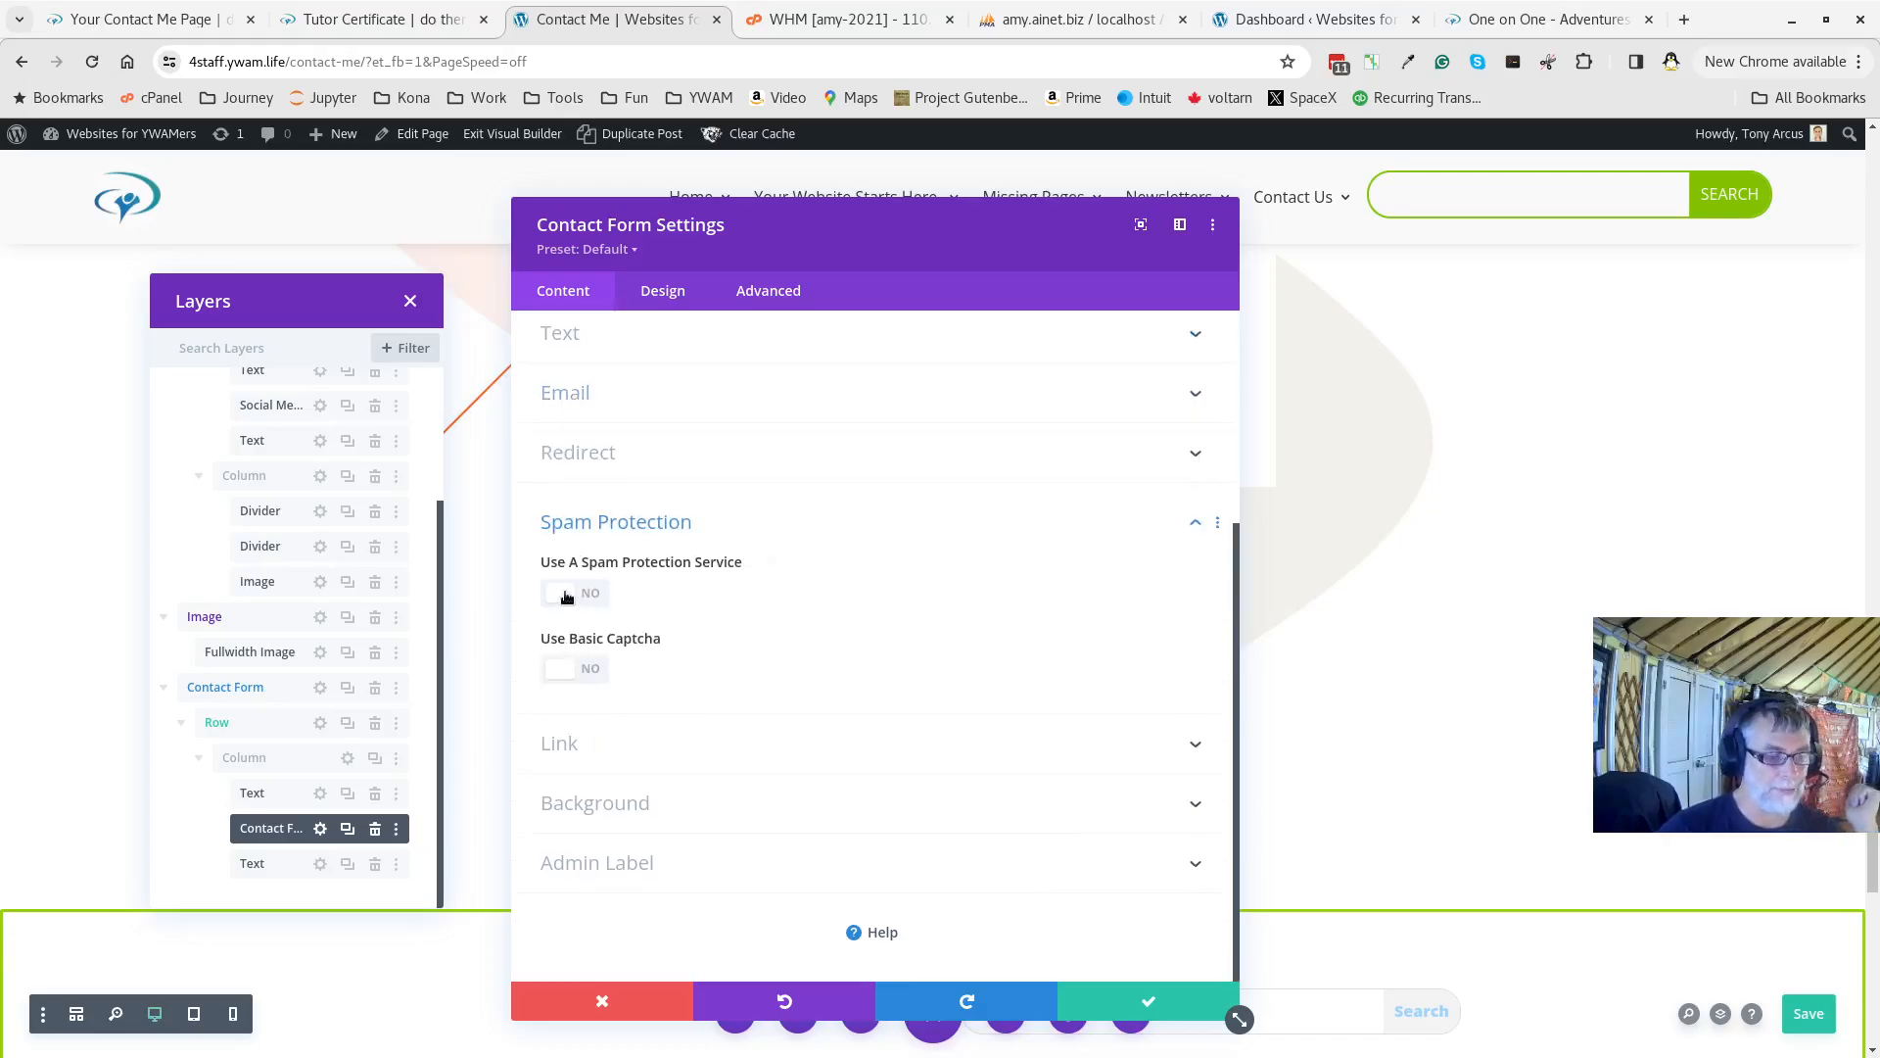
left_click(566, 594)
left_click(566, 668)
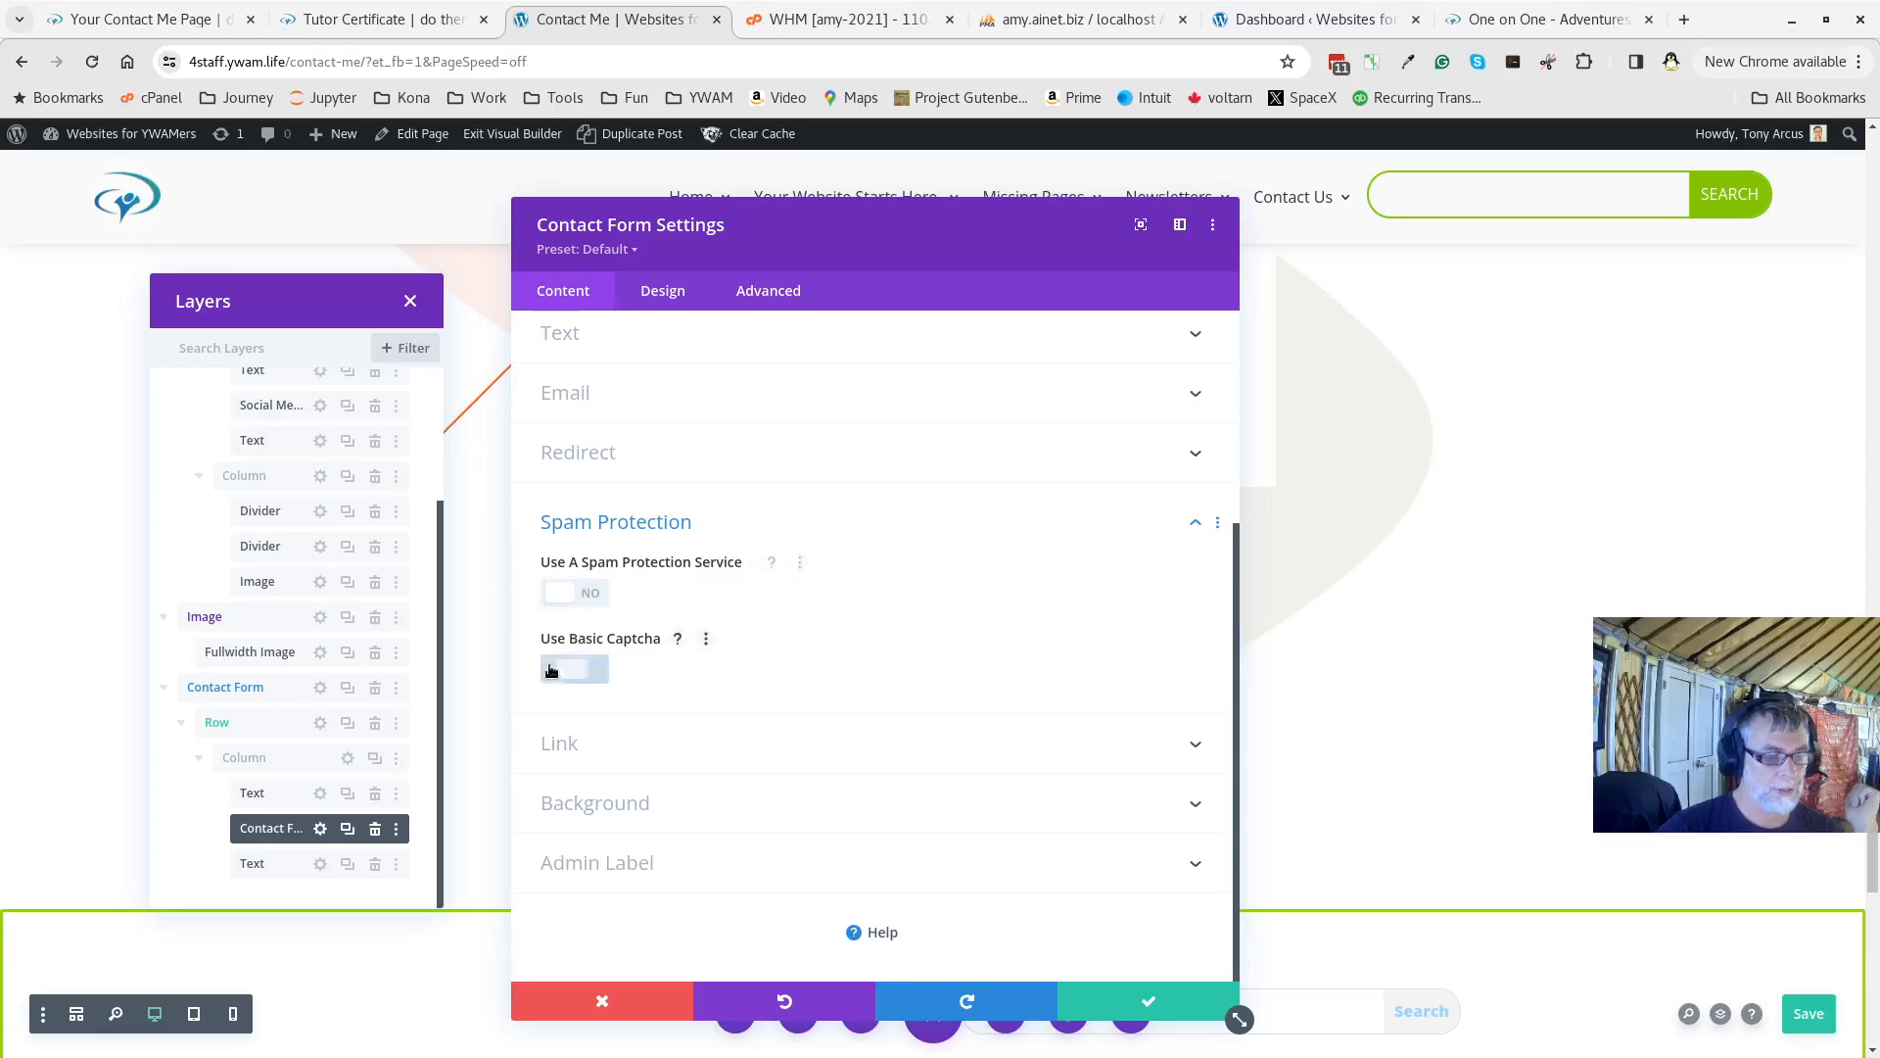
left_click(1141, 1003)
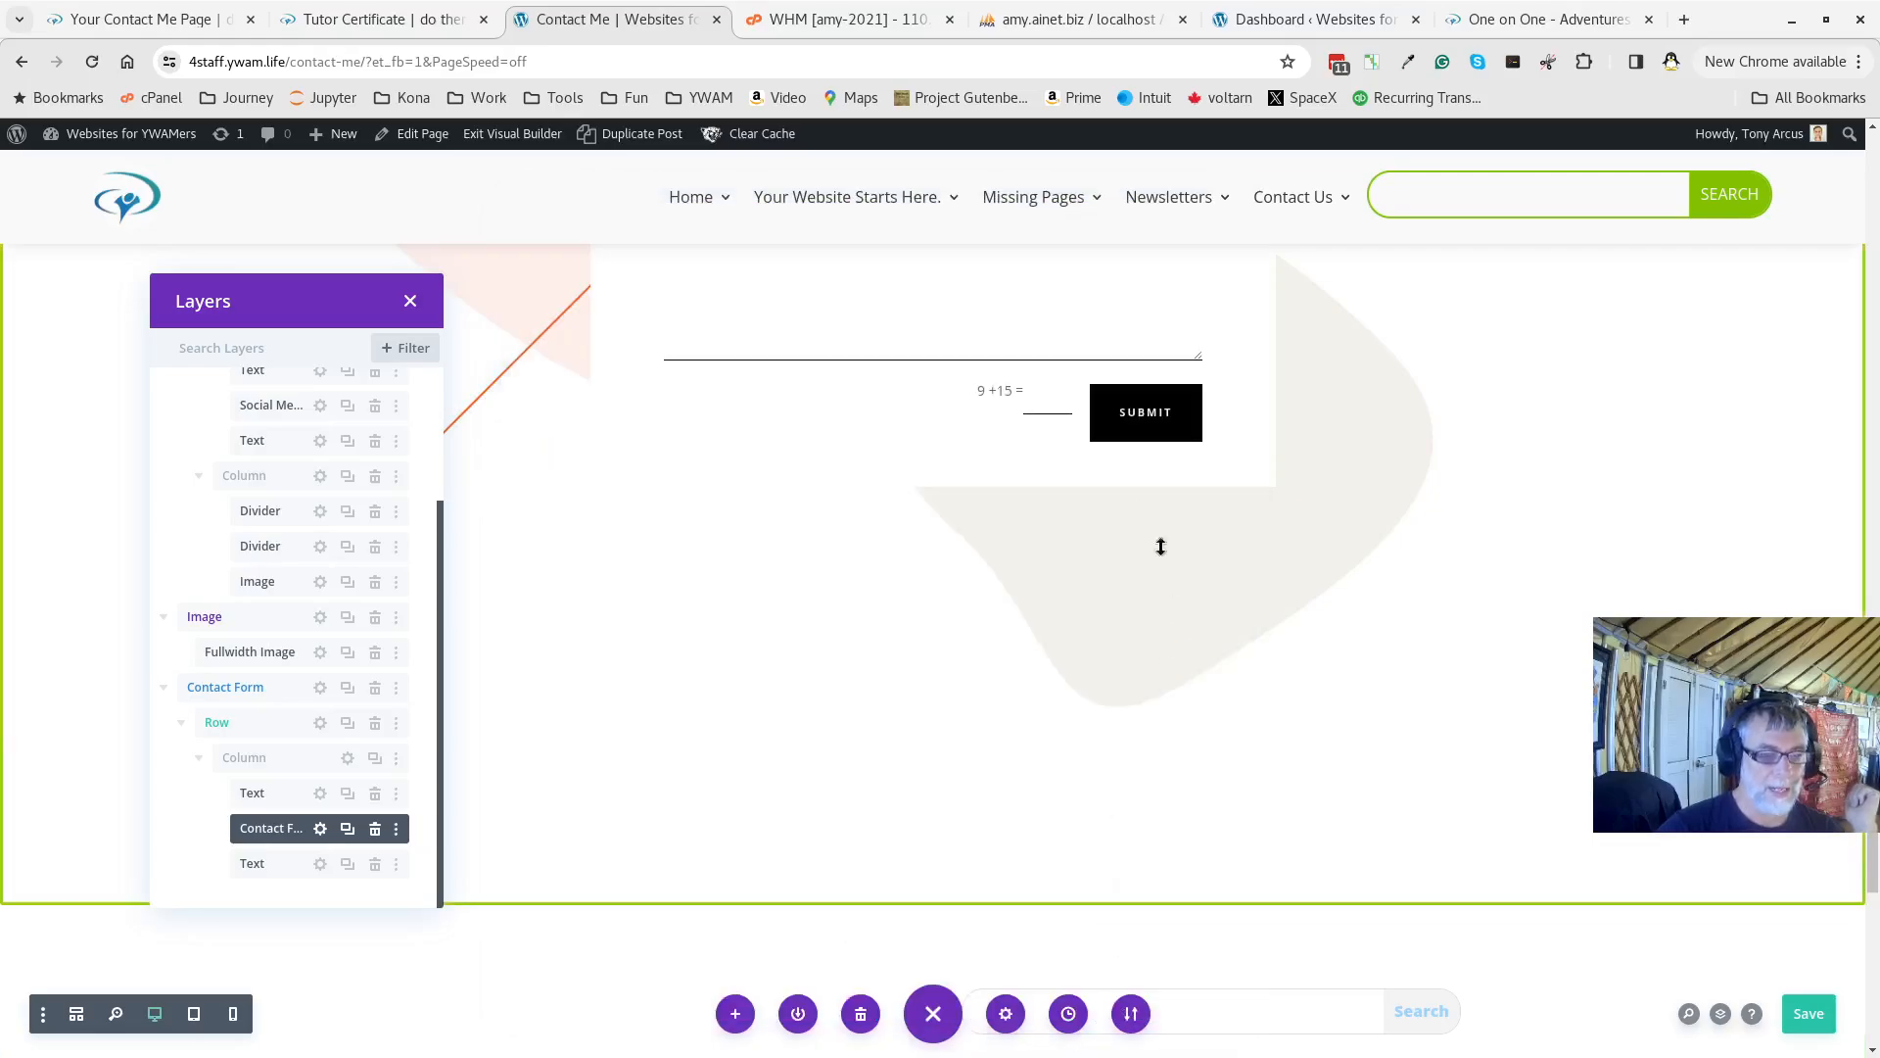
scroll(881, 627, "up", 3)
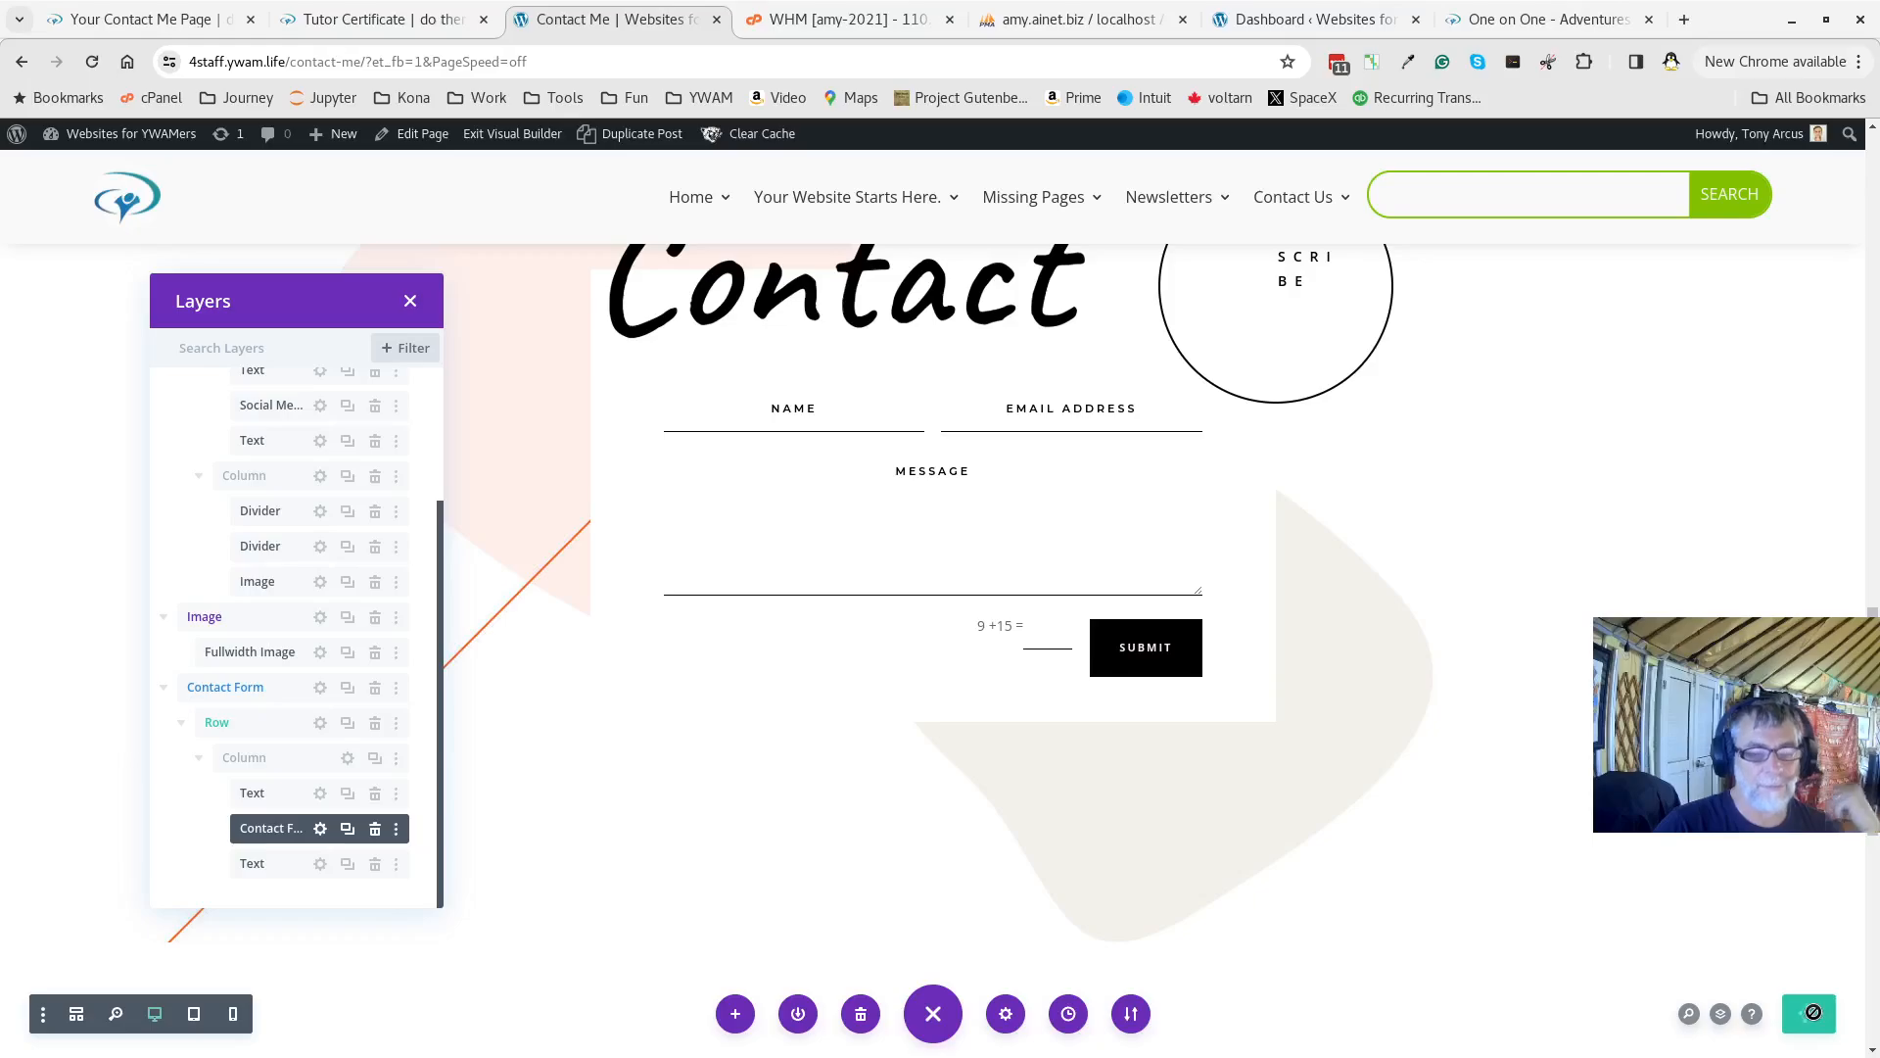
Exit the Visual Builder and switch to the WordPress Dashboard tab
scroll(1195, 618, "up", 15)
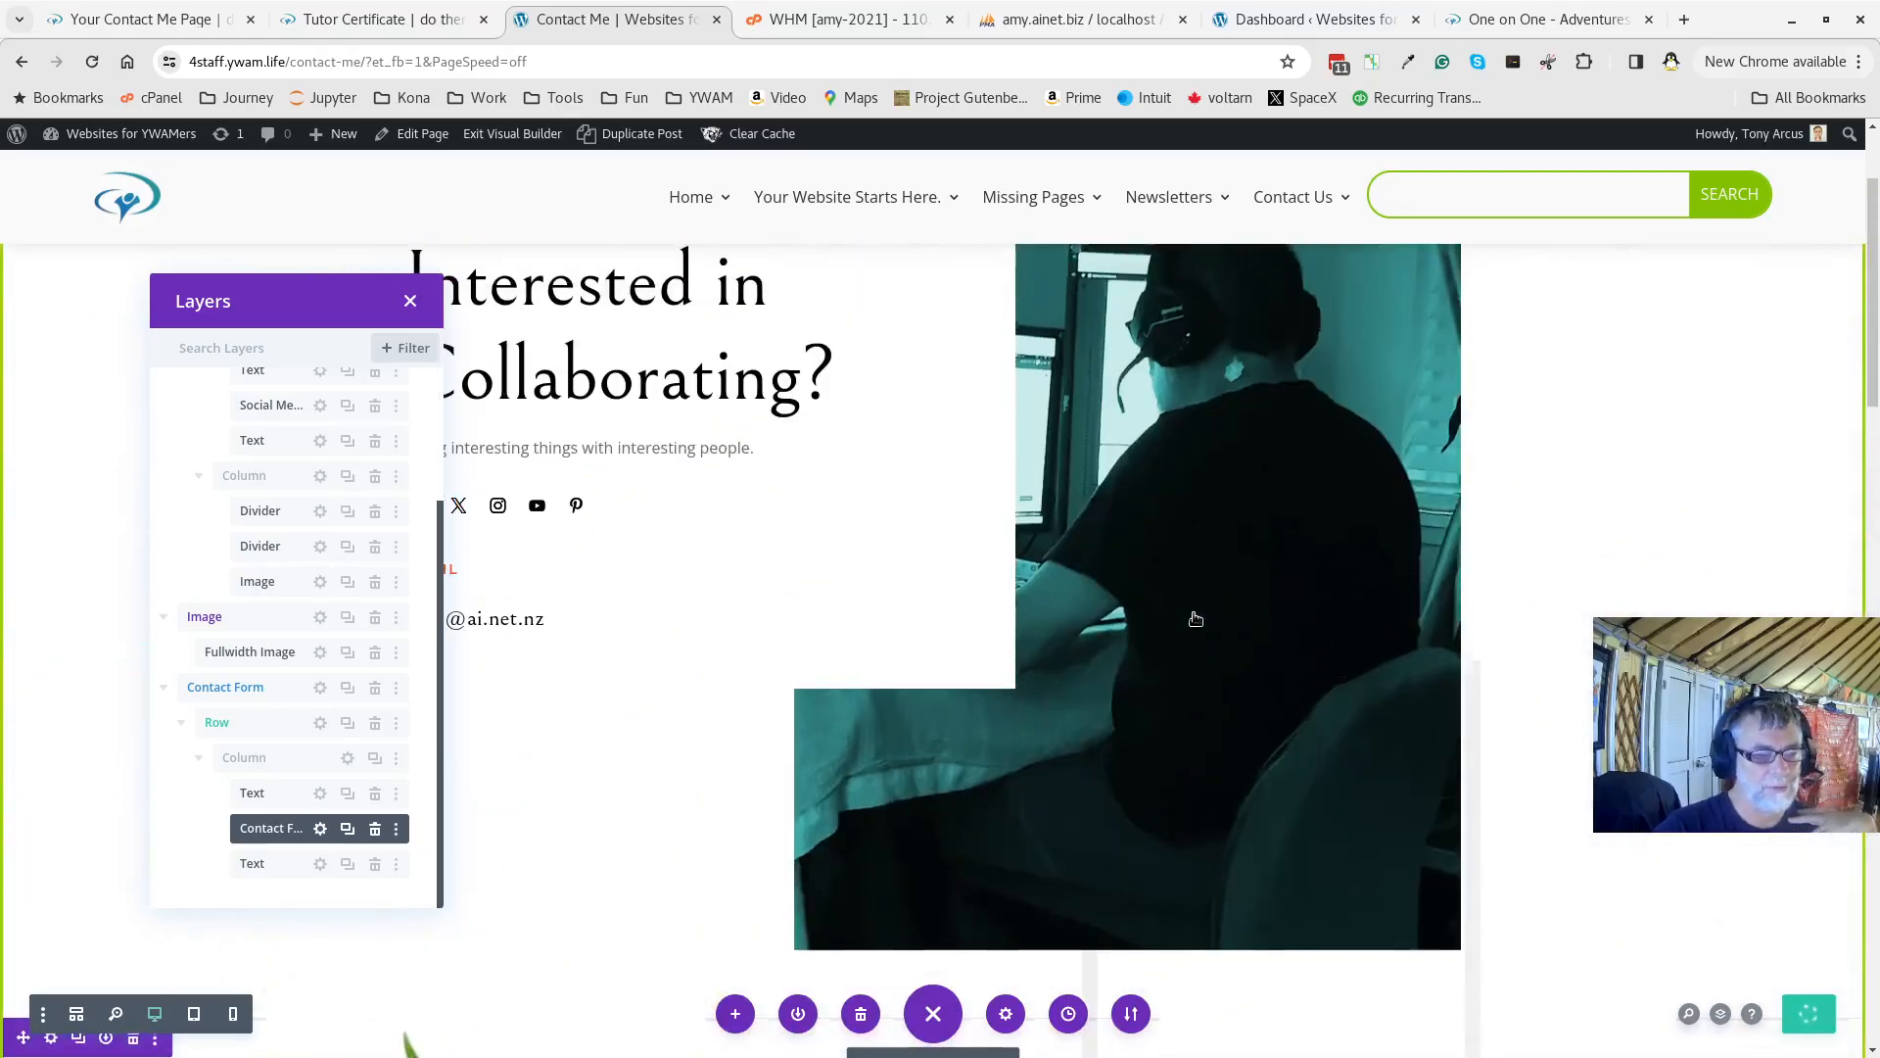
scroll(1195, 618, "down", 5)
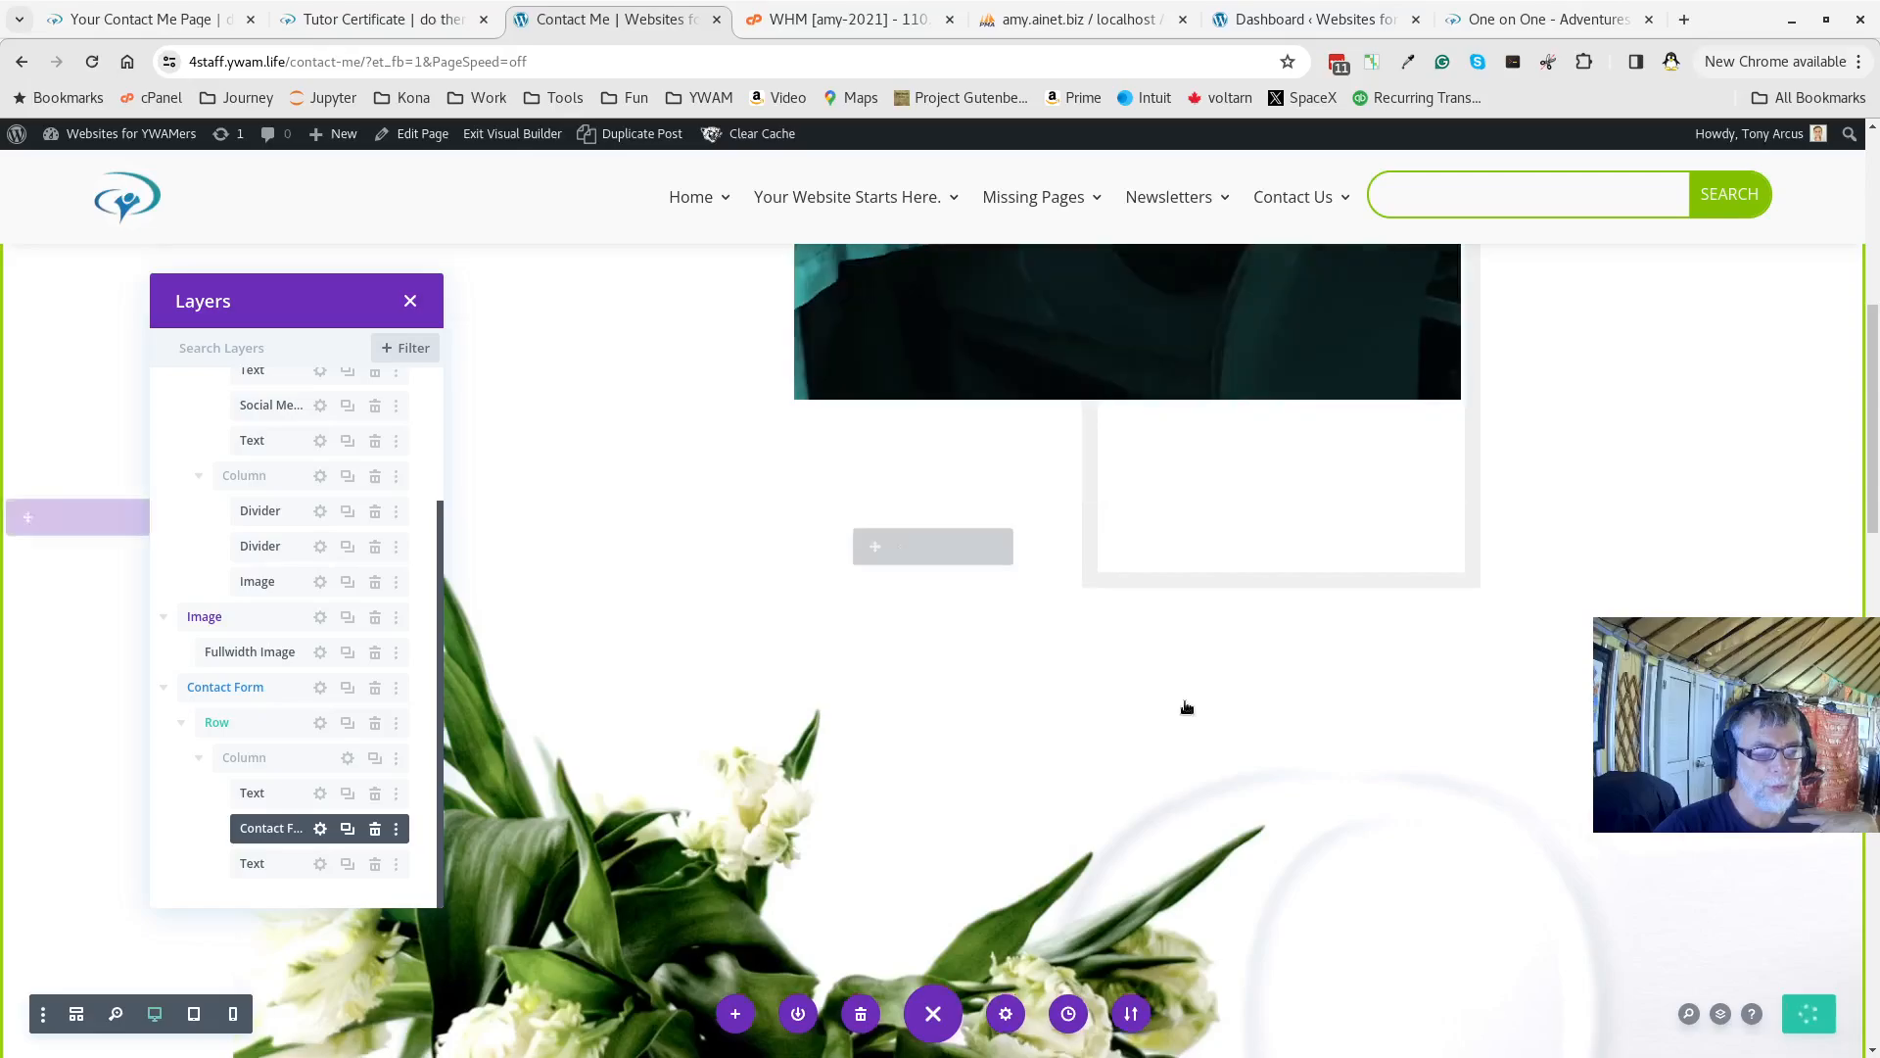
scroll(1187, 708, "down", 10)
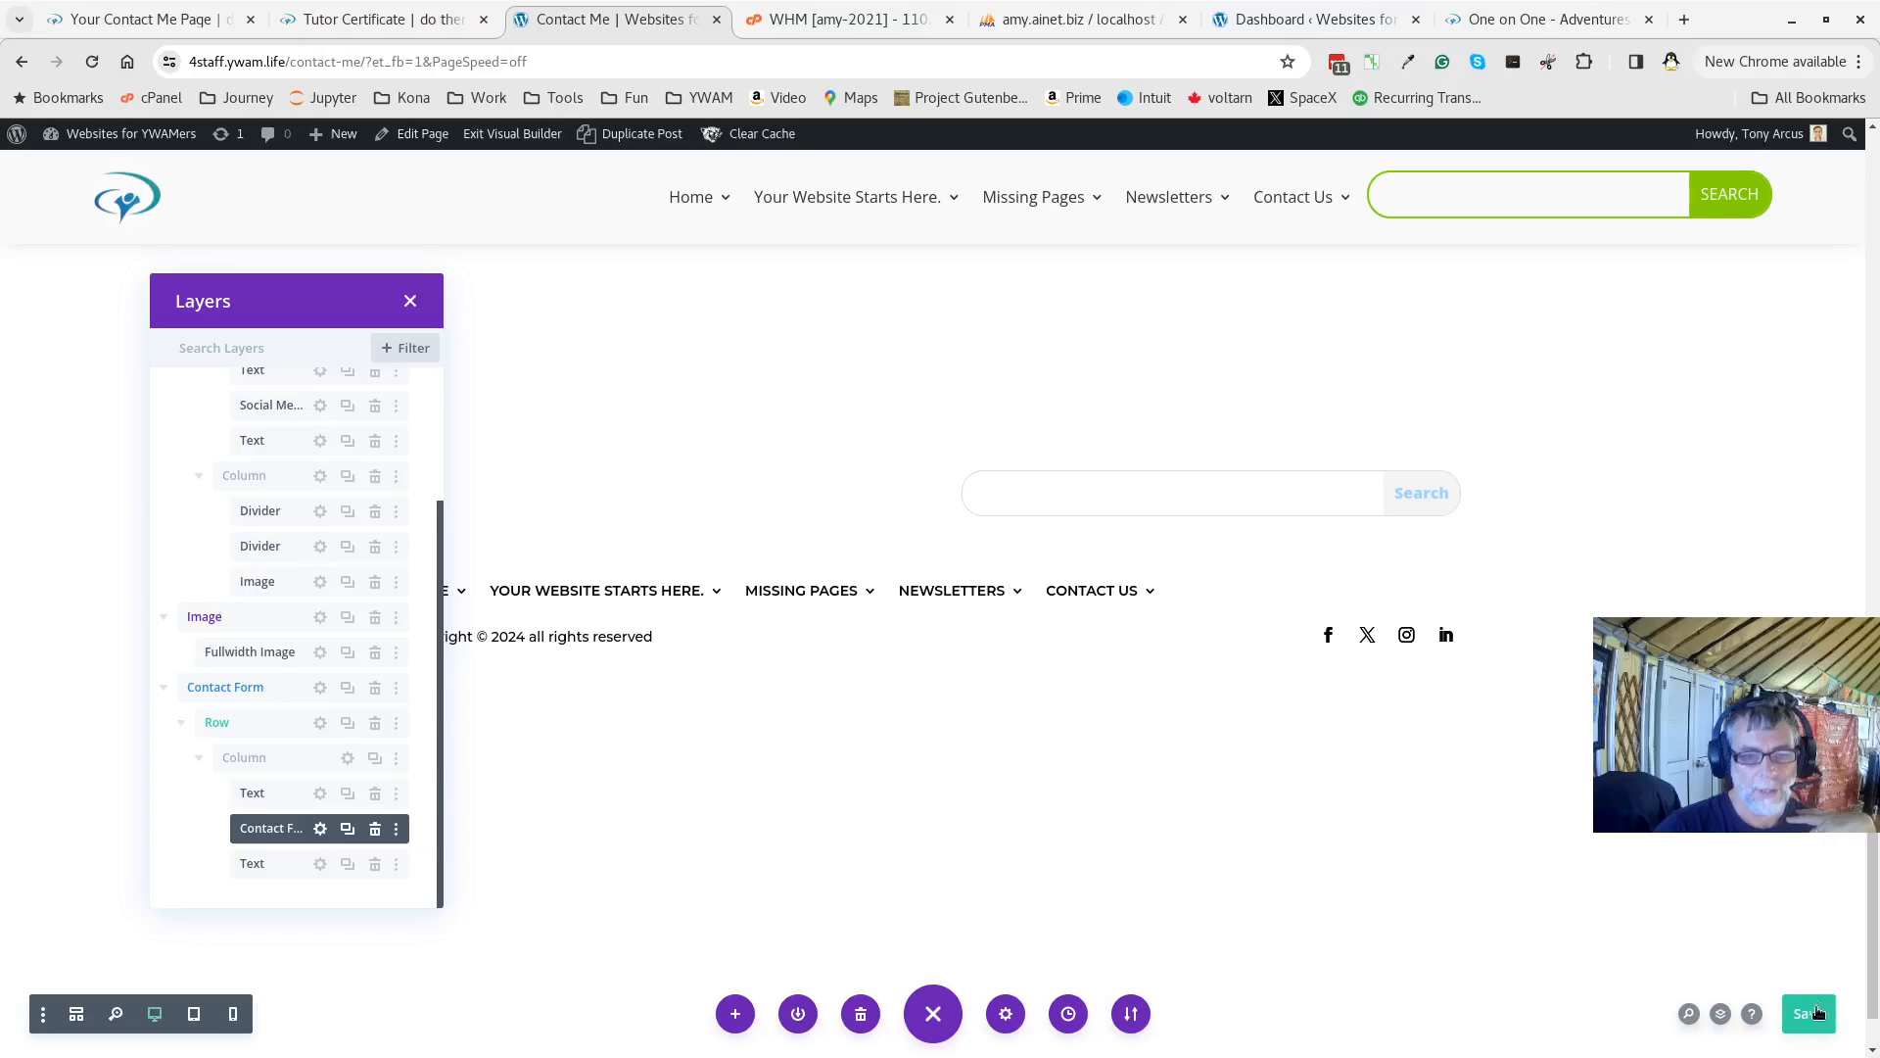
left_click(497, 137)
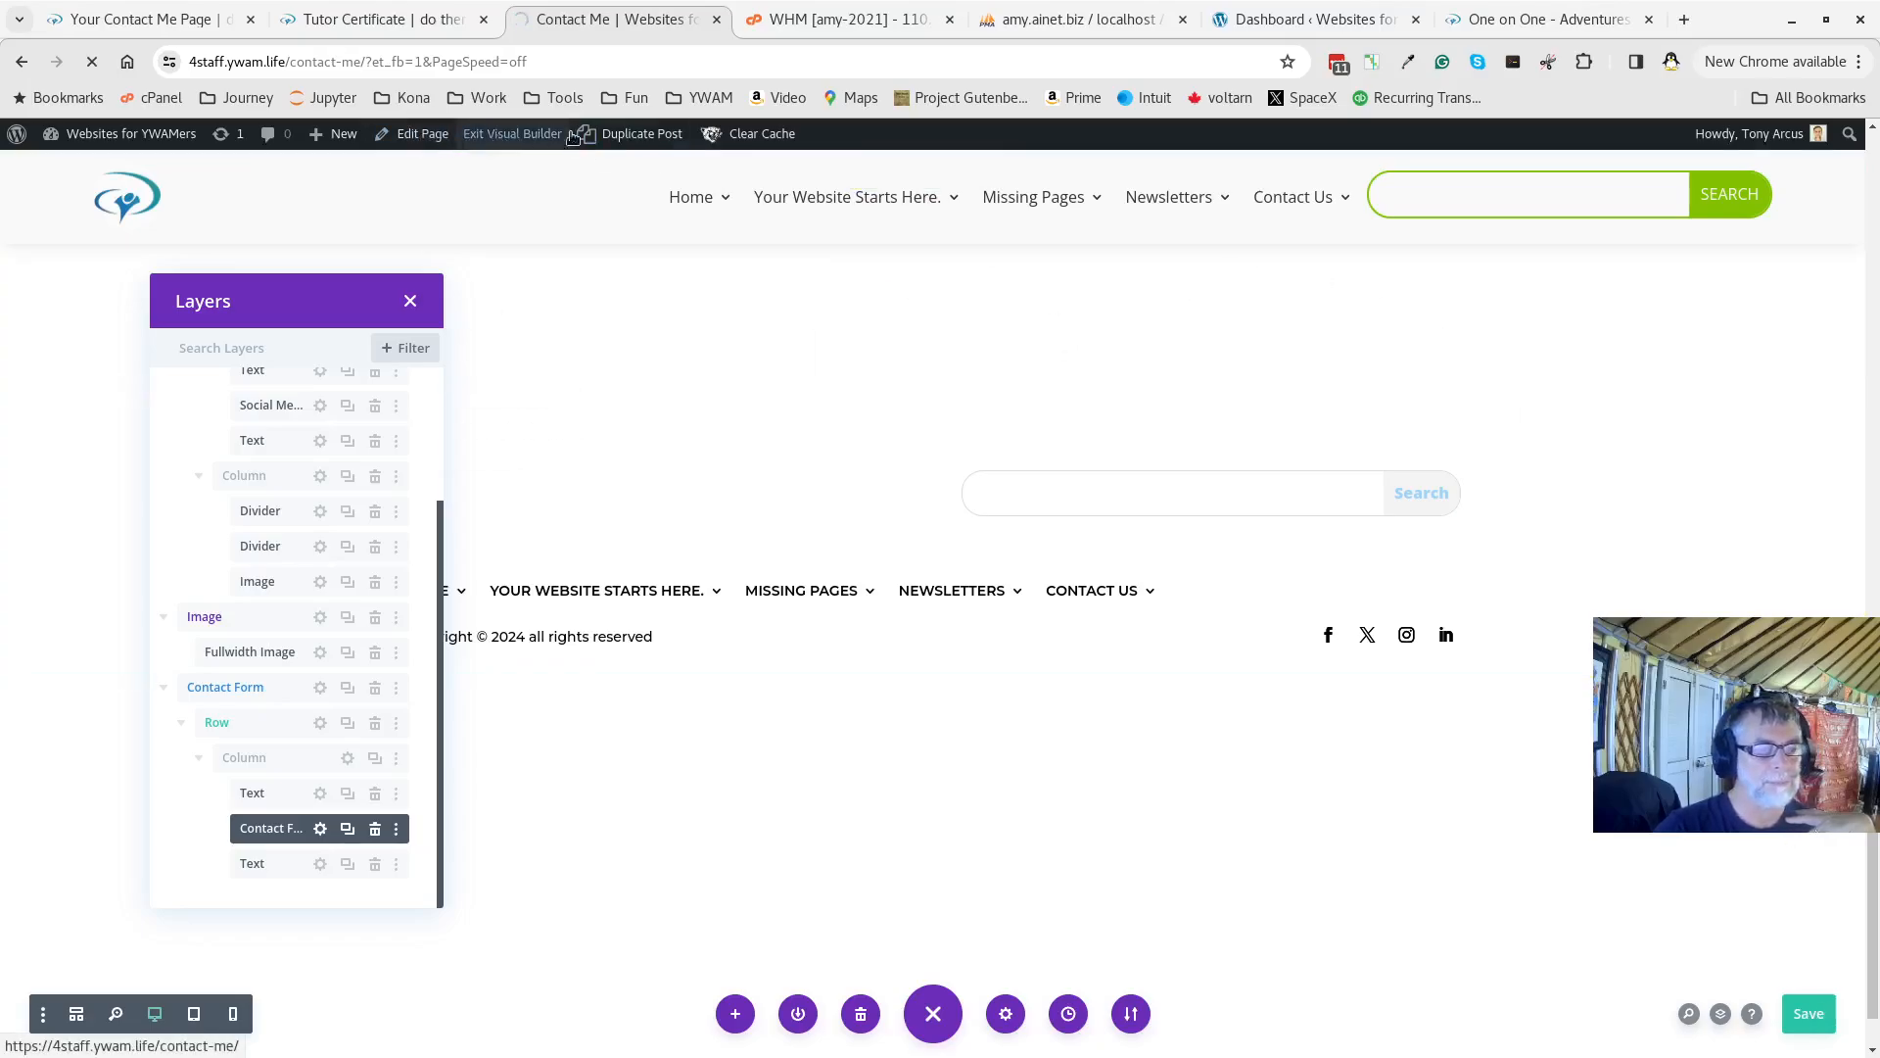
left_click(1286, 25)
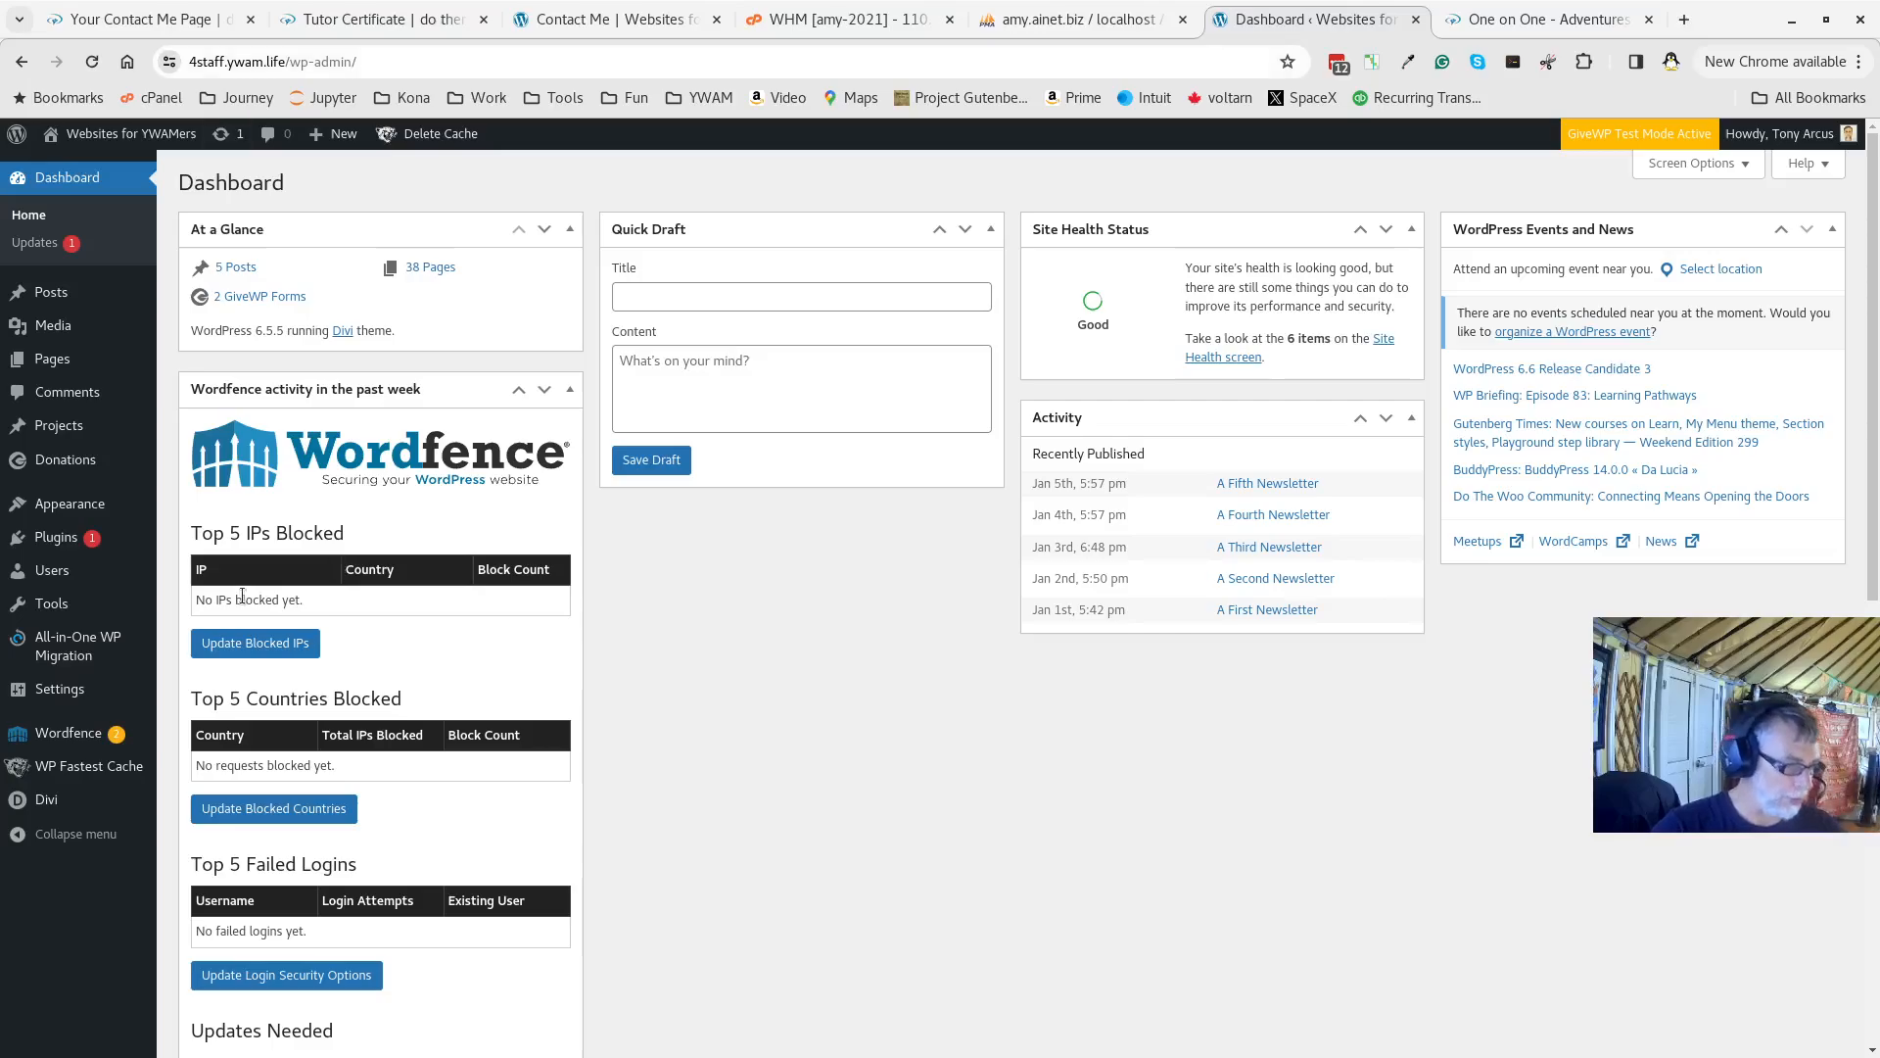
In Appearance > Menus, add the Contact Me page and place it above Search
mouse_move(64, 504)
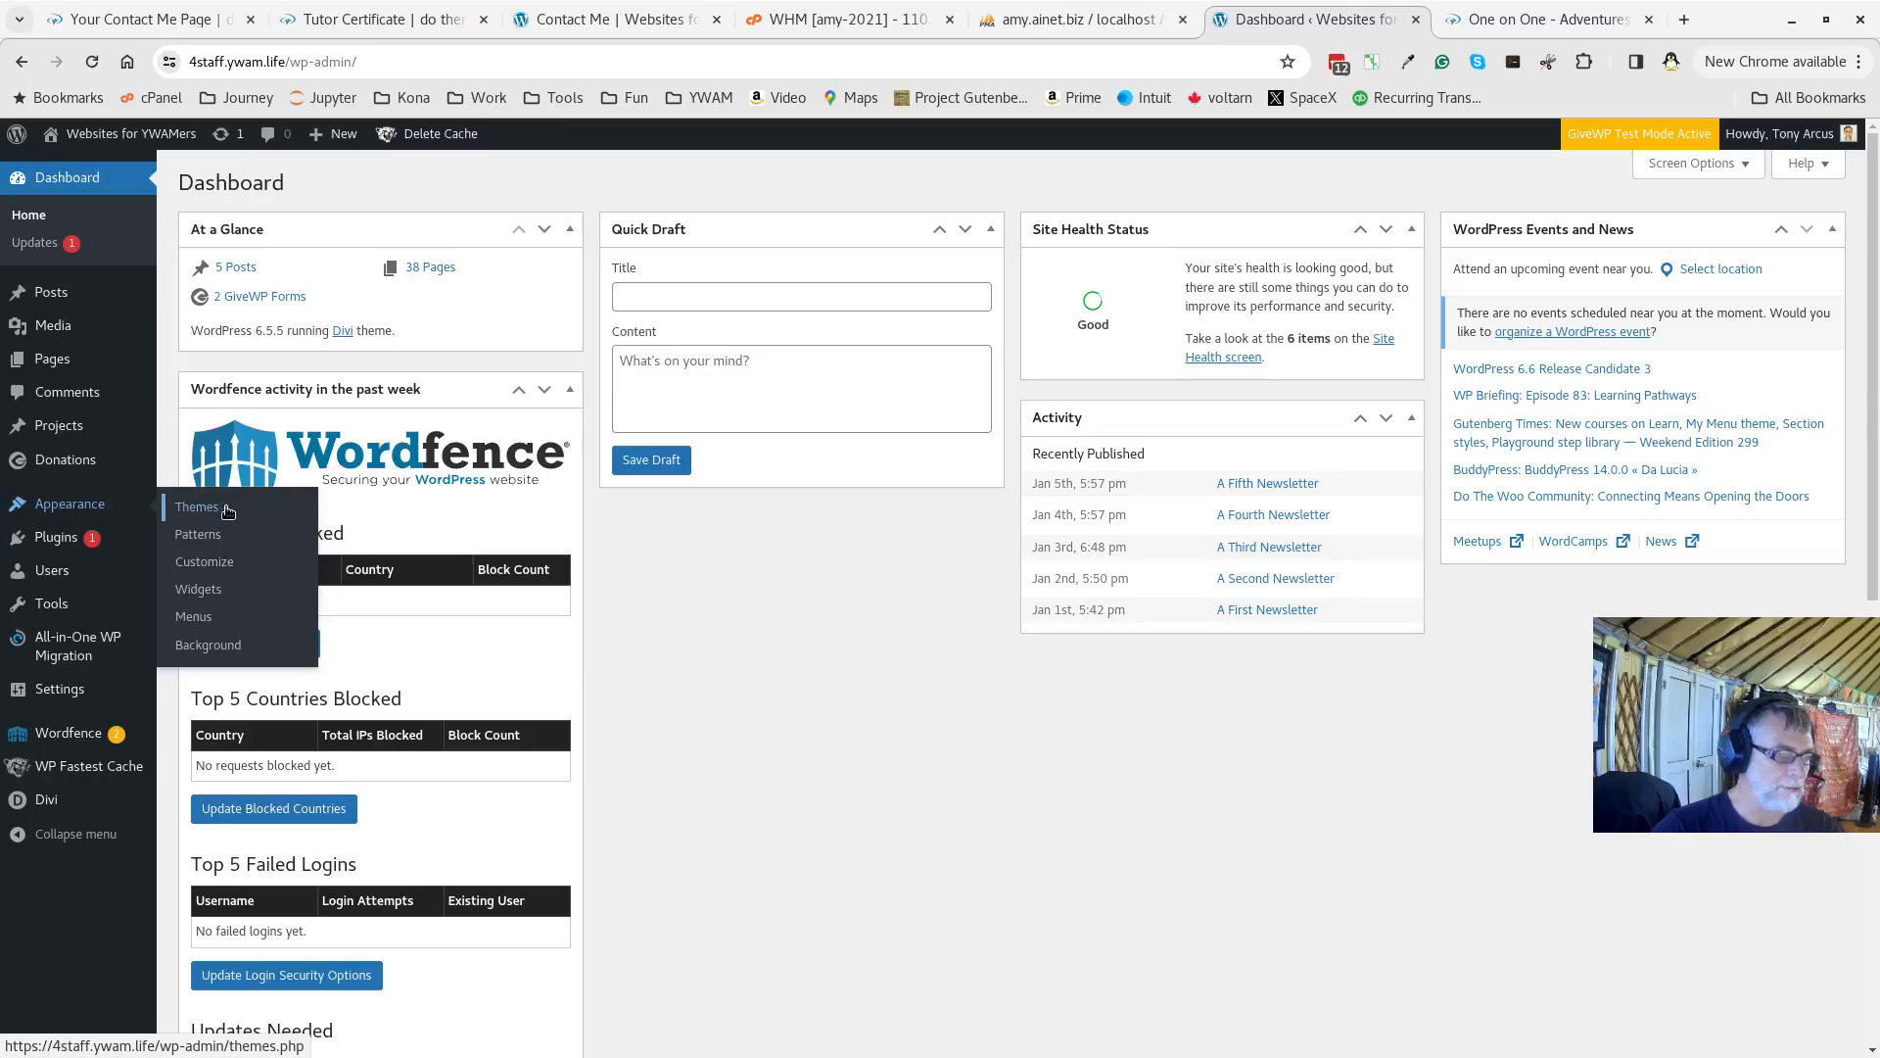
left_click(208, 620)
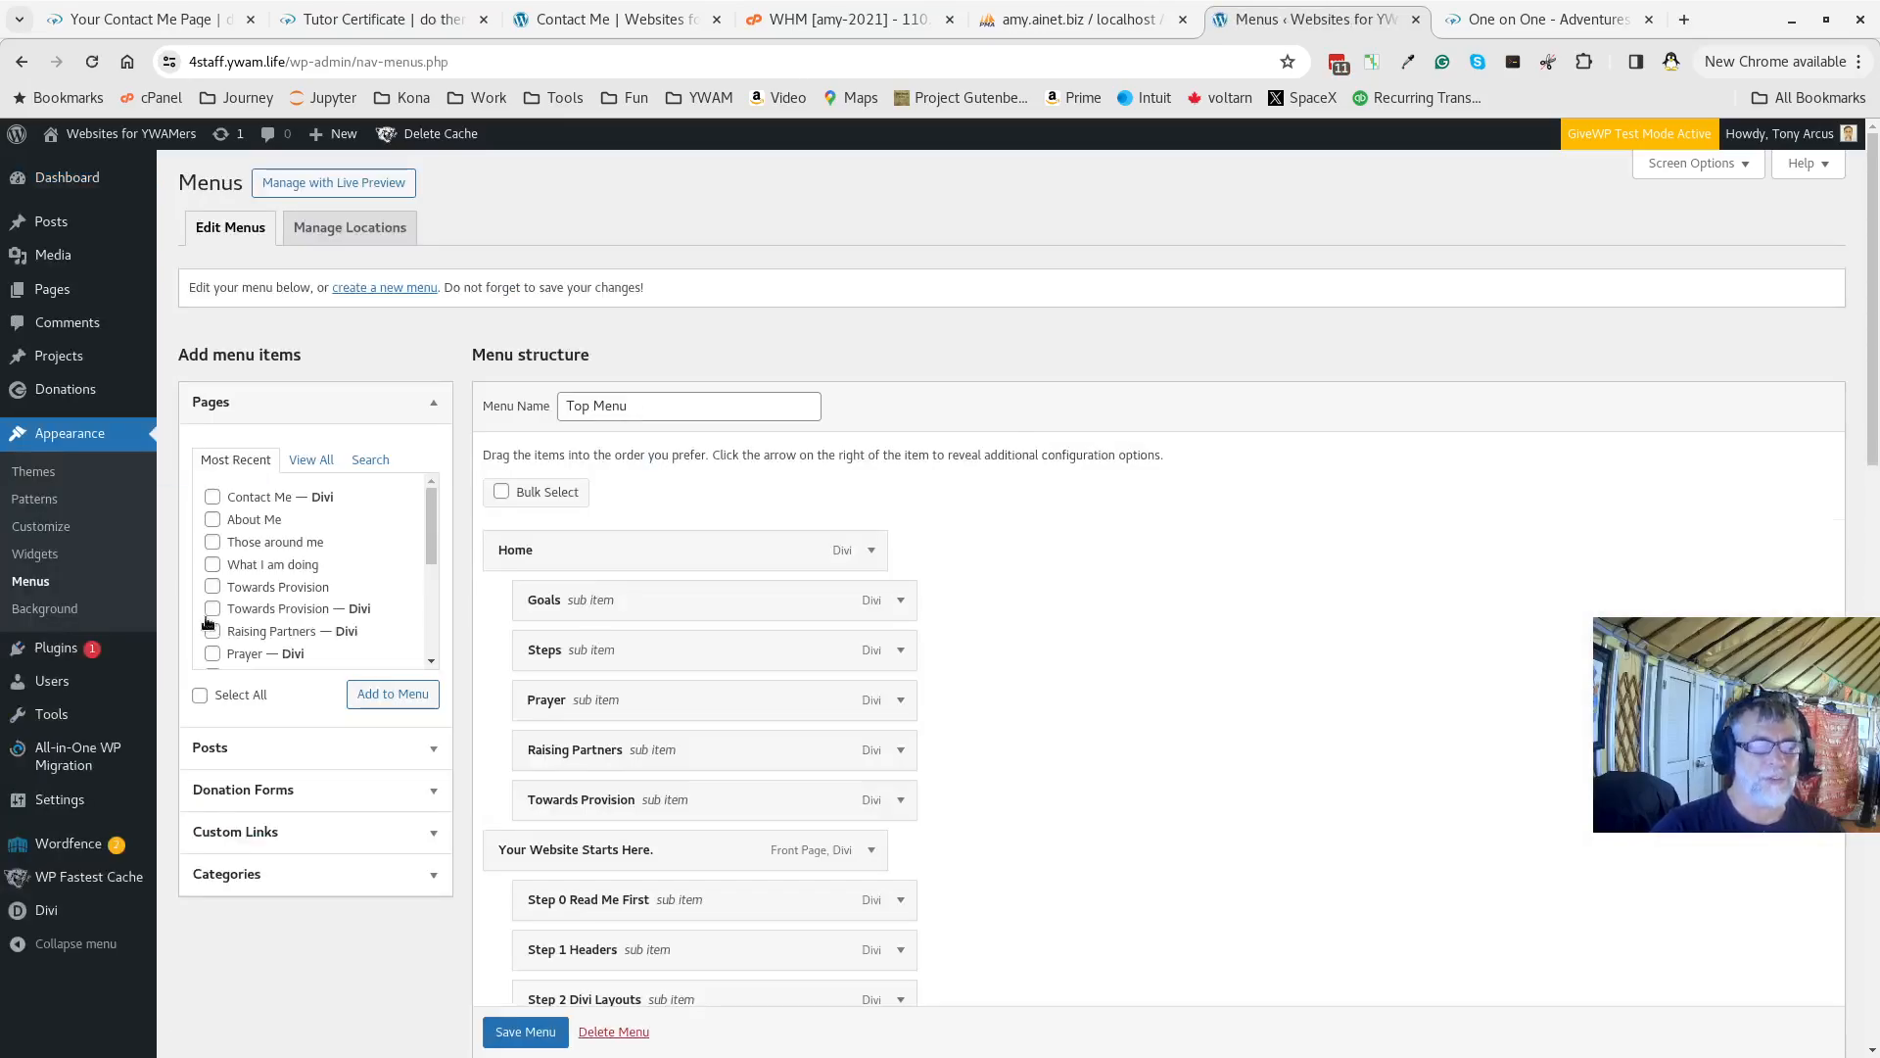
left_click(213, 498)
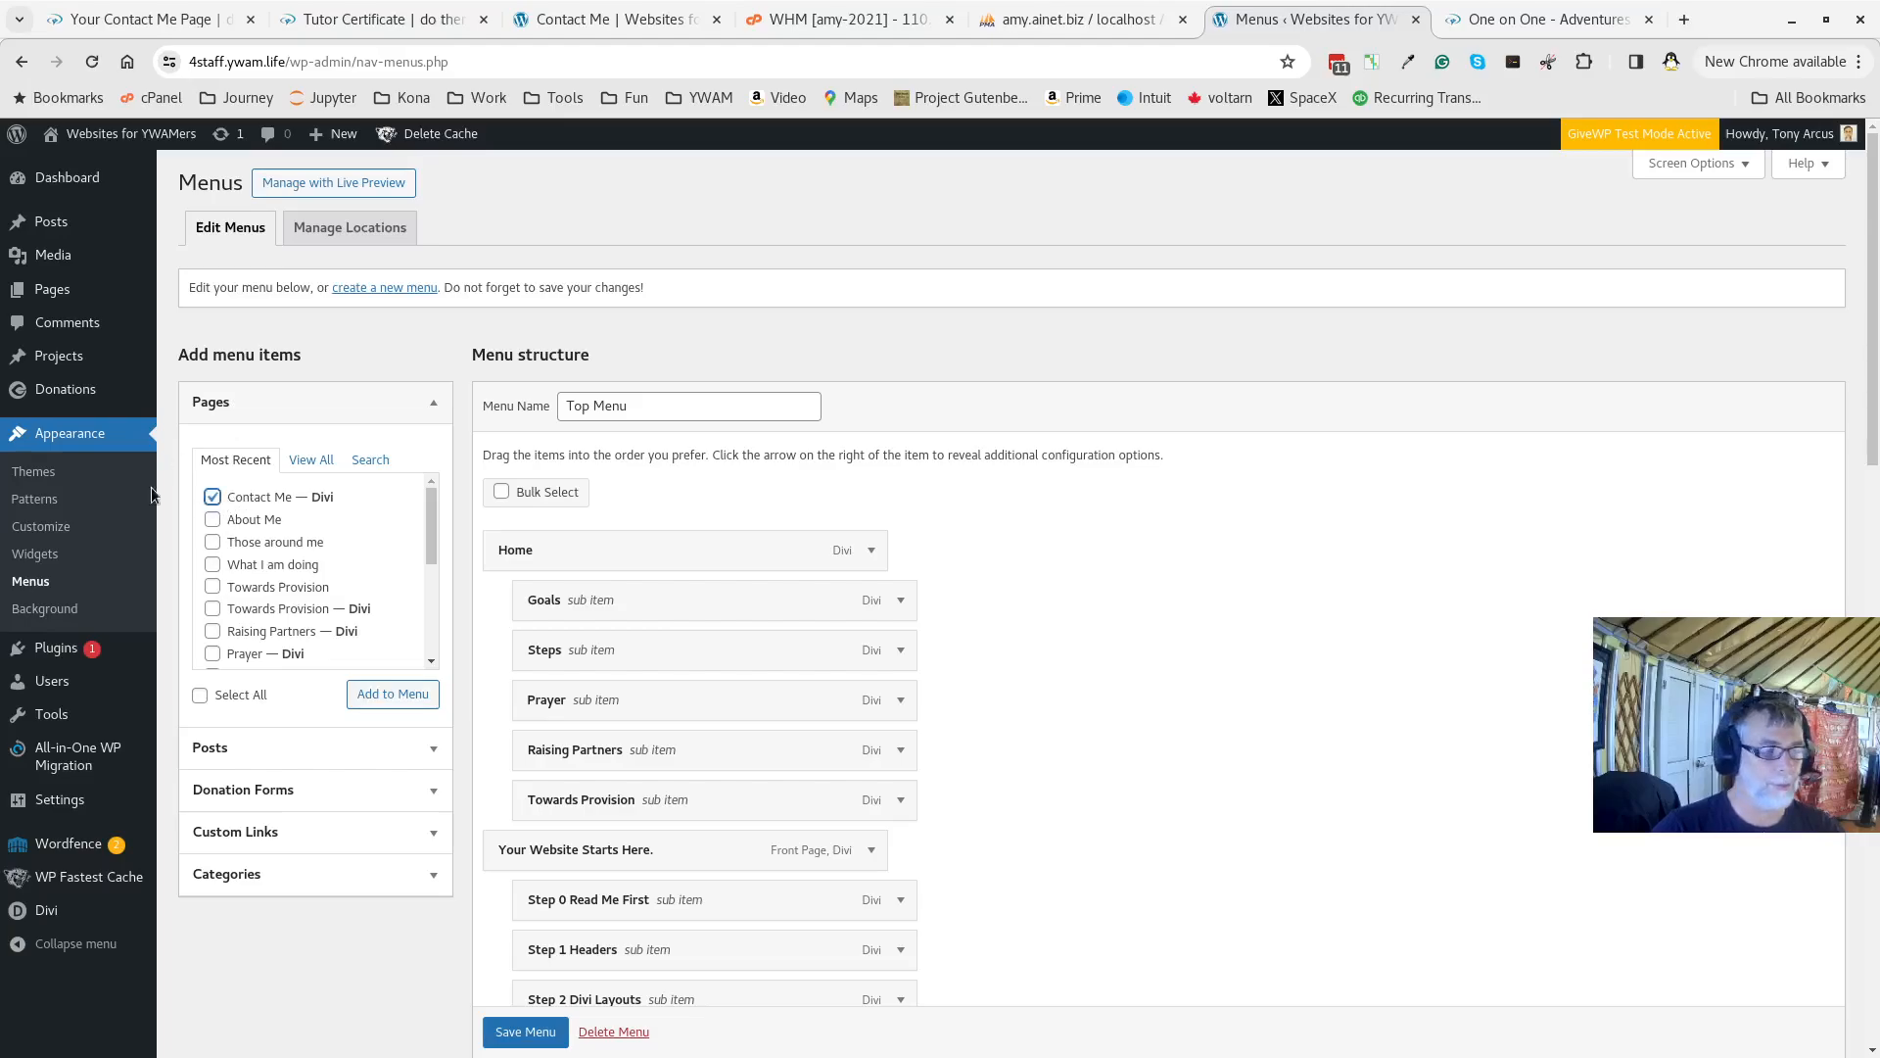
left_click(391, 695)
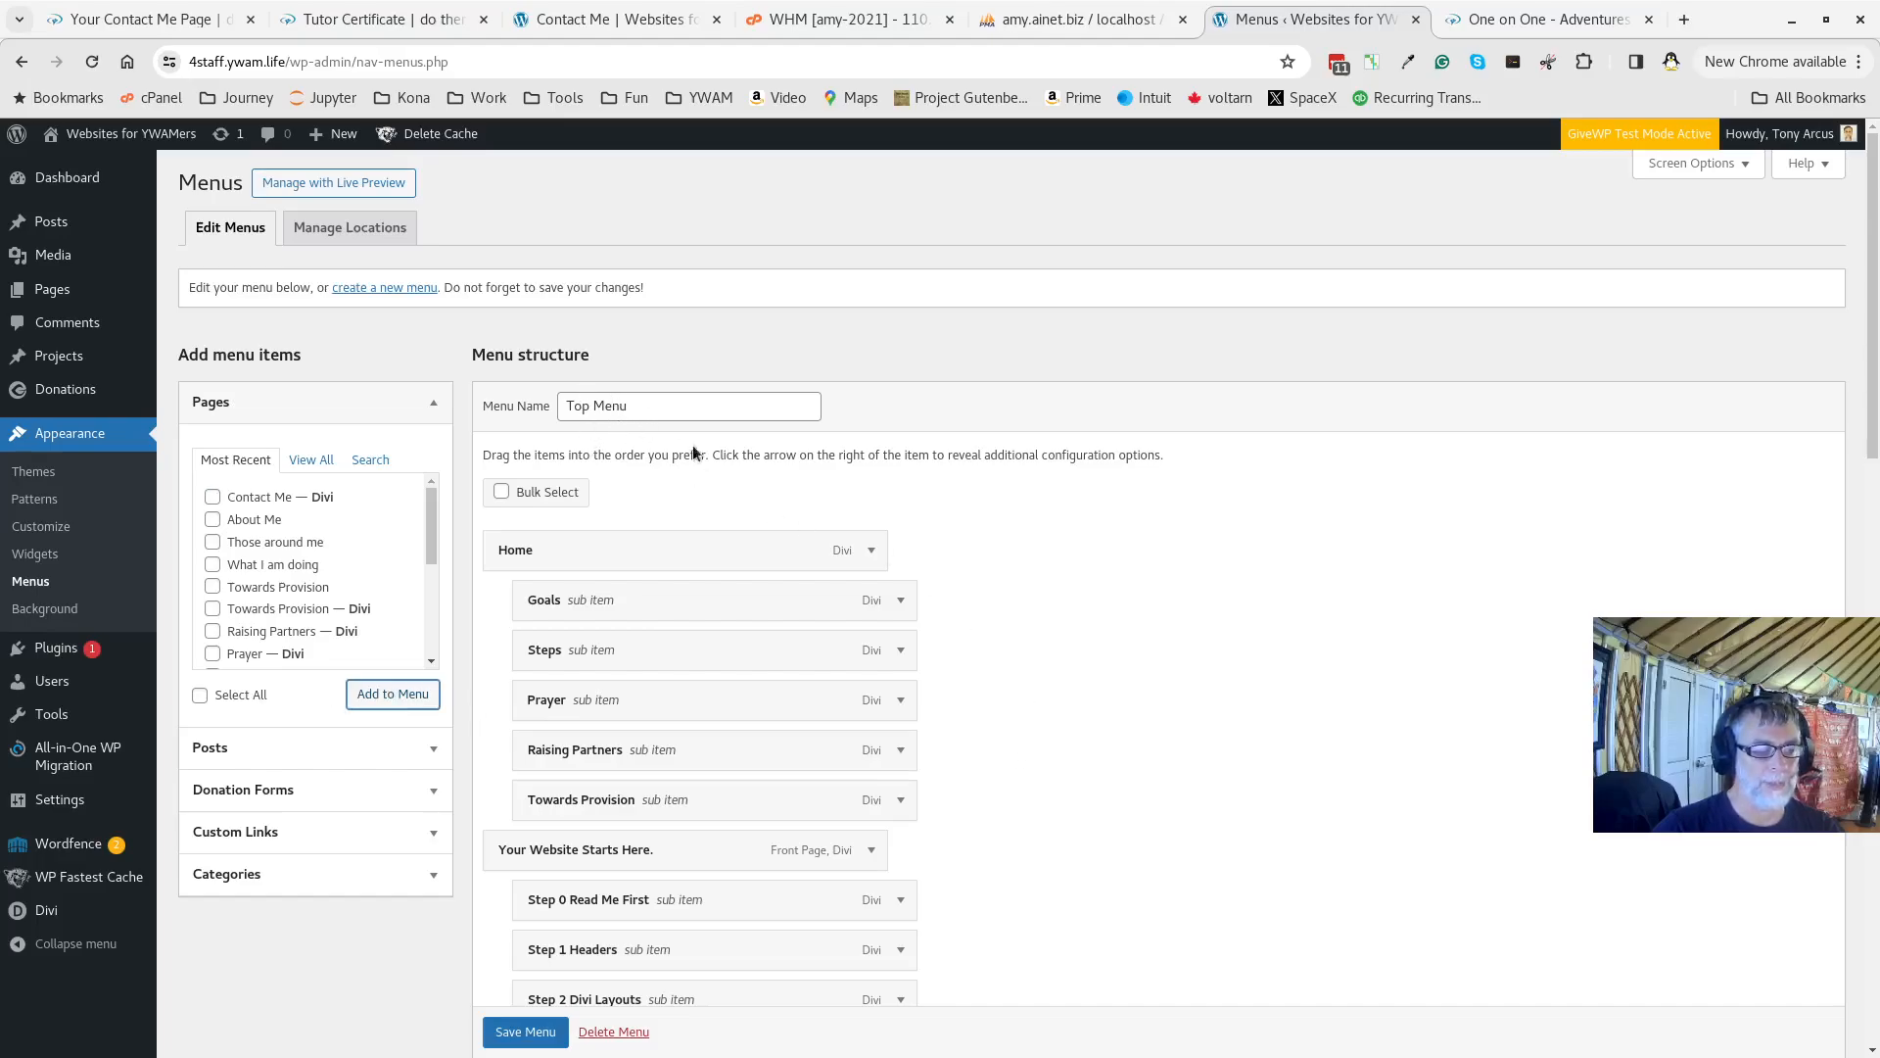
scroll(1155, 767, "down", 20)
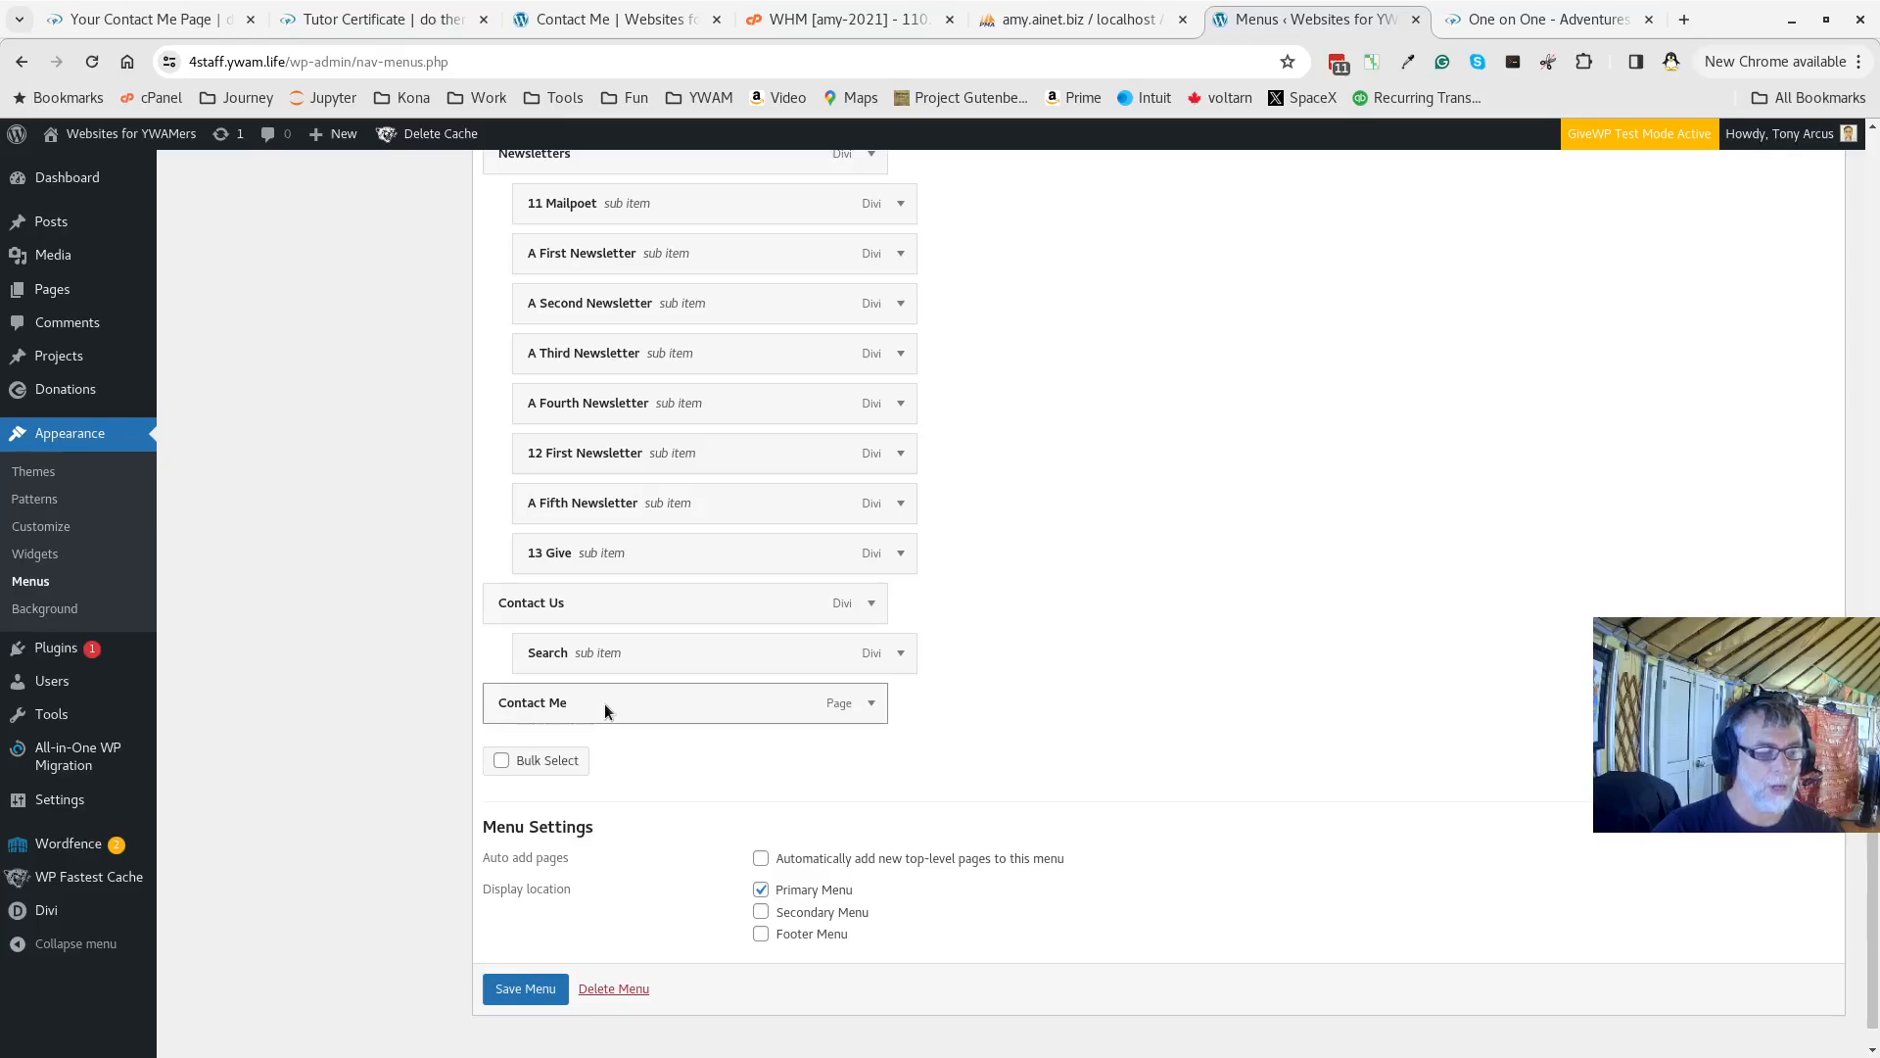
mouse_move(604, 704)
left_mouse_down()
mouse_move(689, 675)
mouse_move(637, 718)
mouse_move(619, 707)
left_mouse_up()
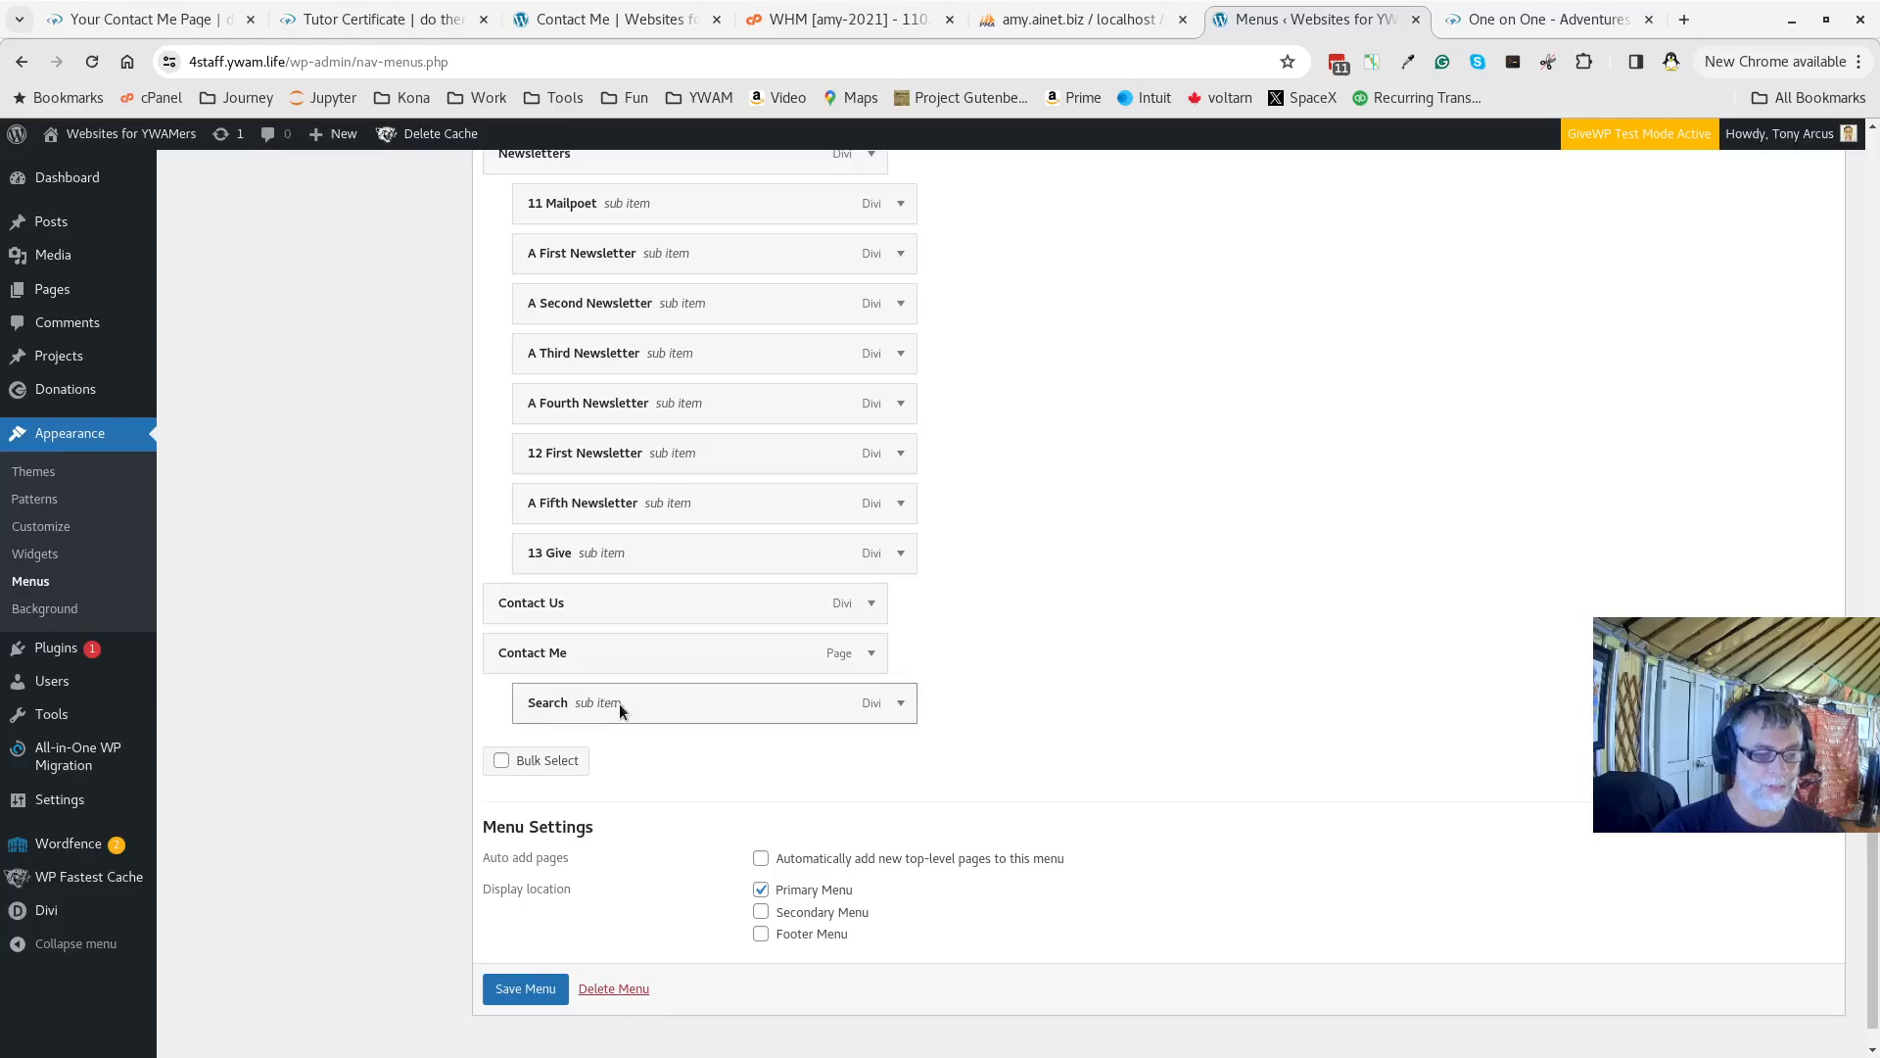
Remove Contact Us from the Top Menu and save the menu
left_click(871, 603)
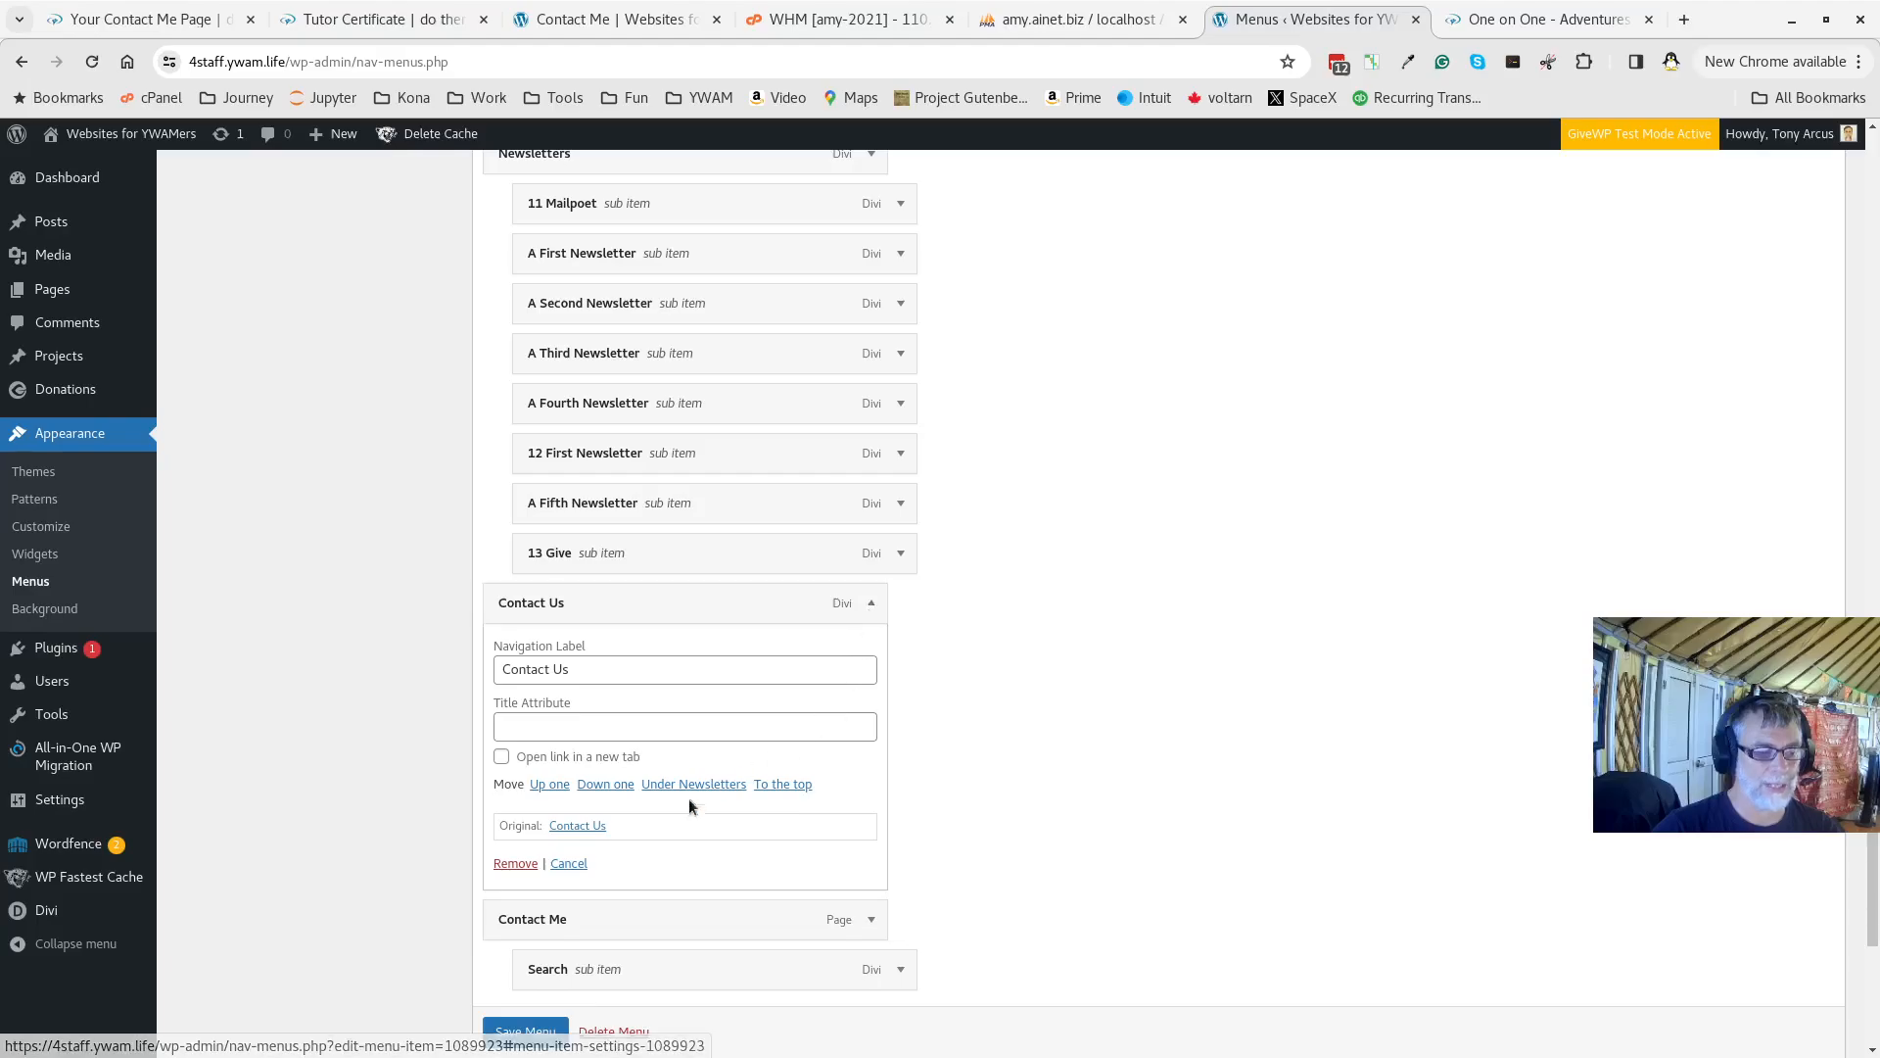
left_click(516, 863)
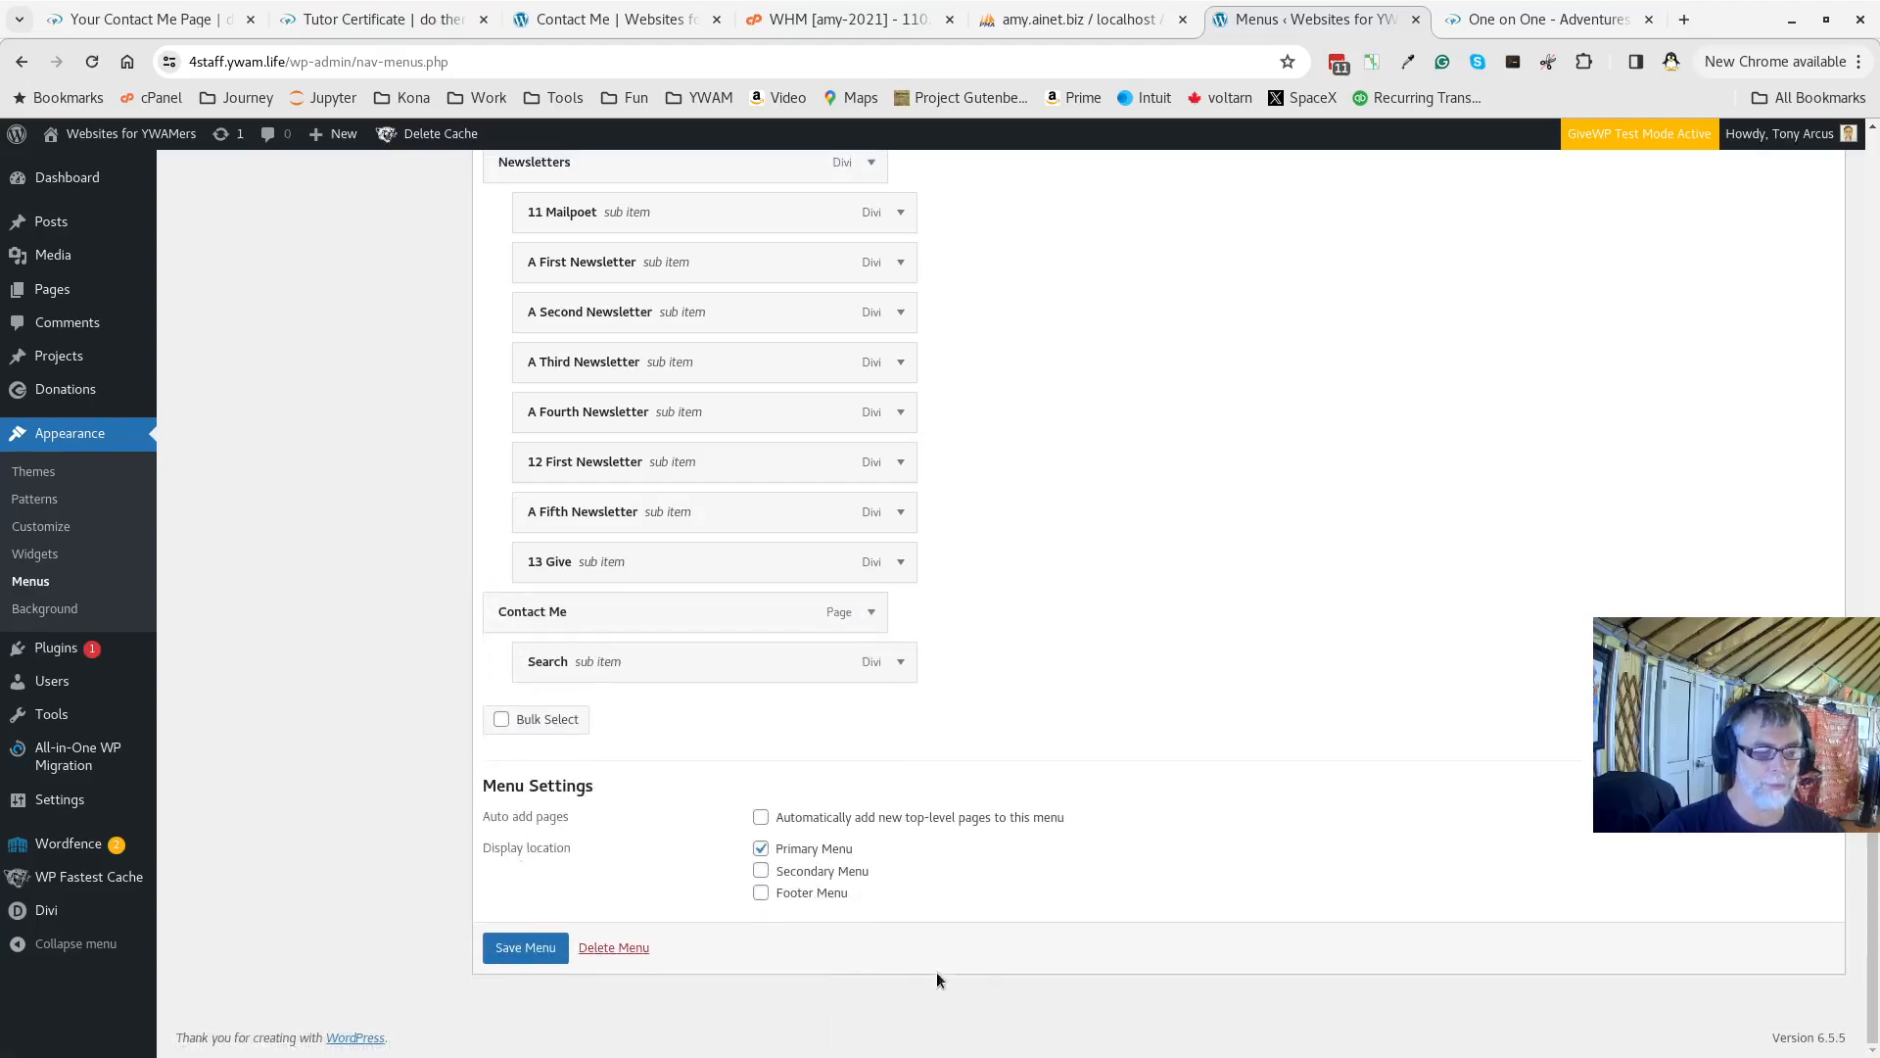
left_click(517, 946)
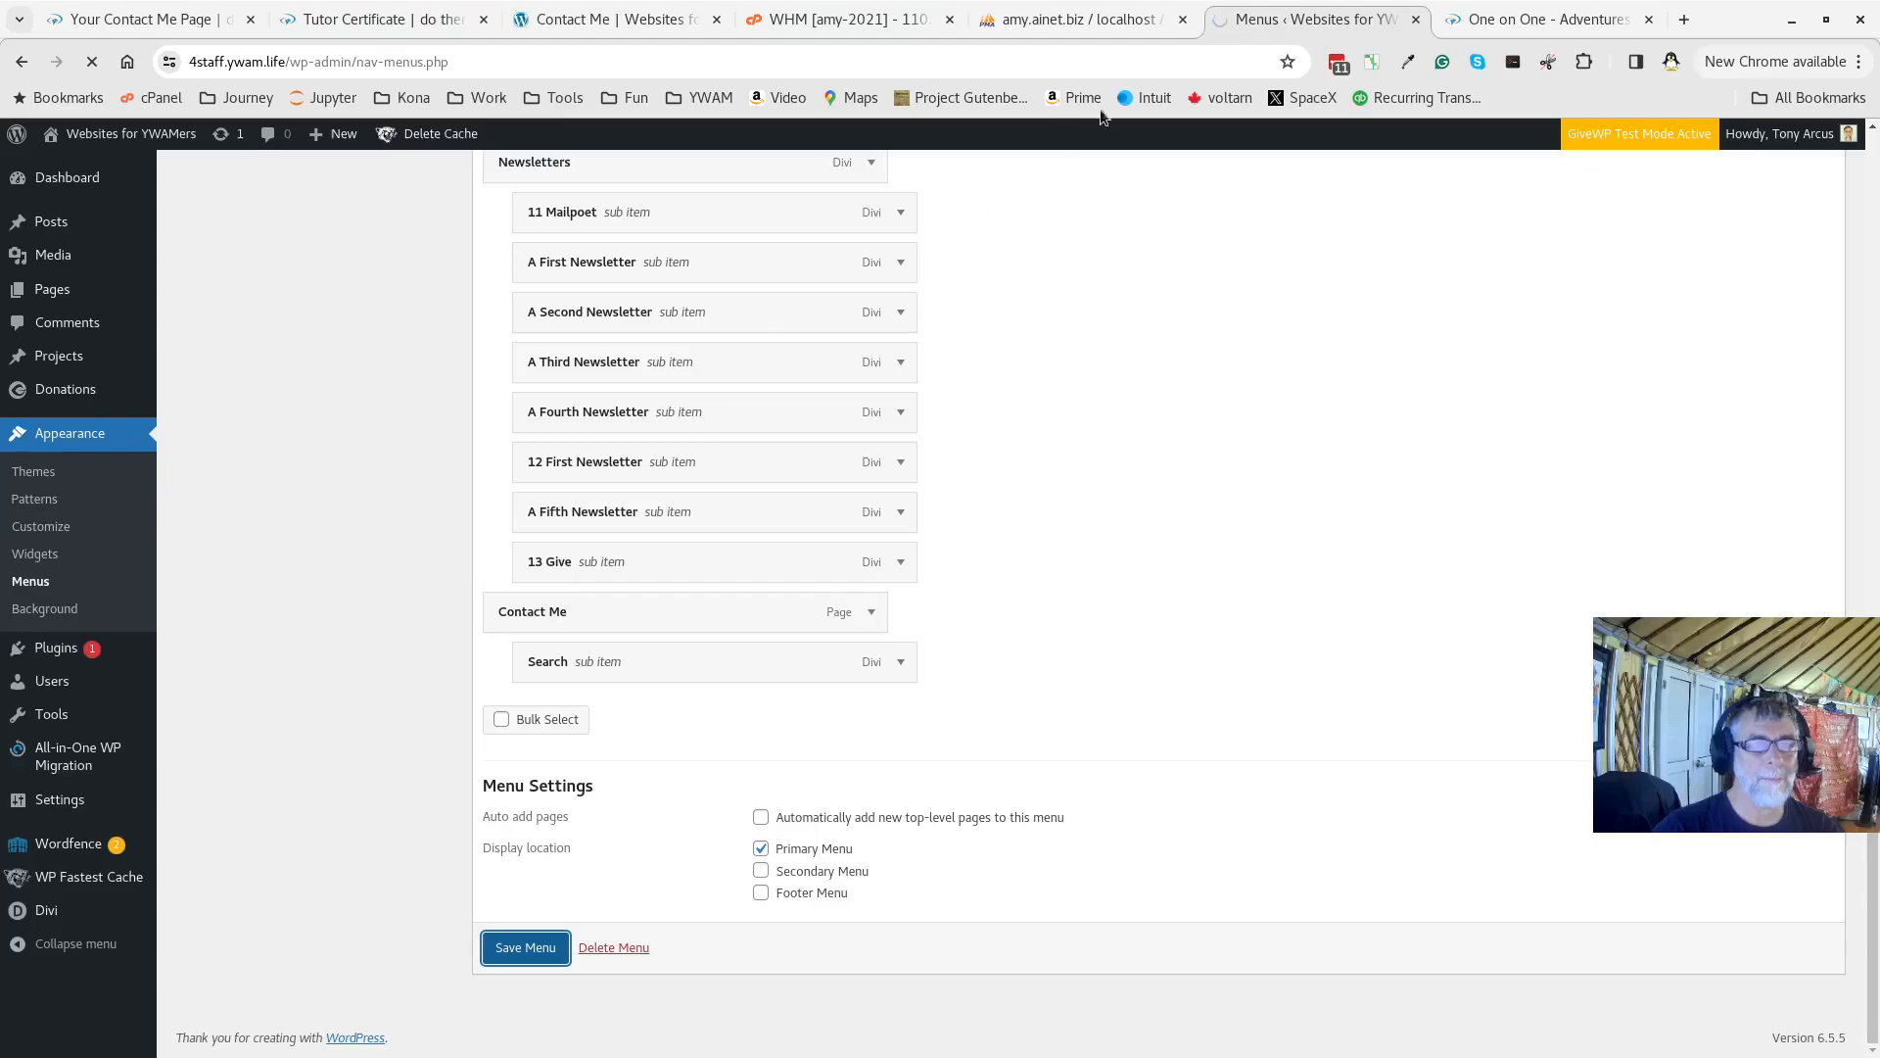
left_click(1499, 36)
Go to the 4staff.ywam.life home page in the browser
left_click(702, 63)
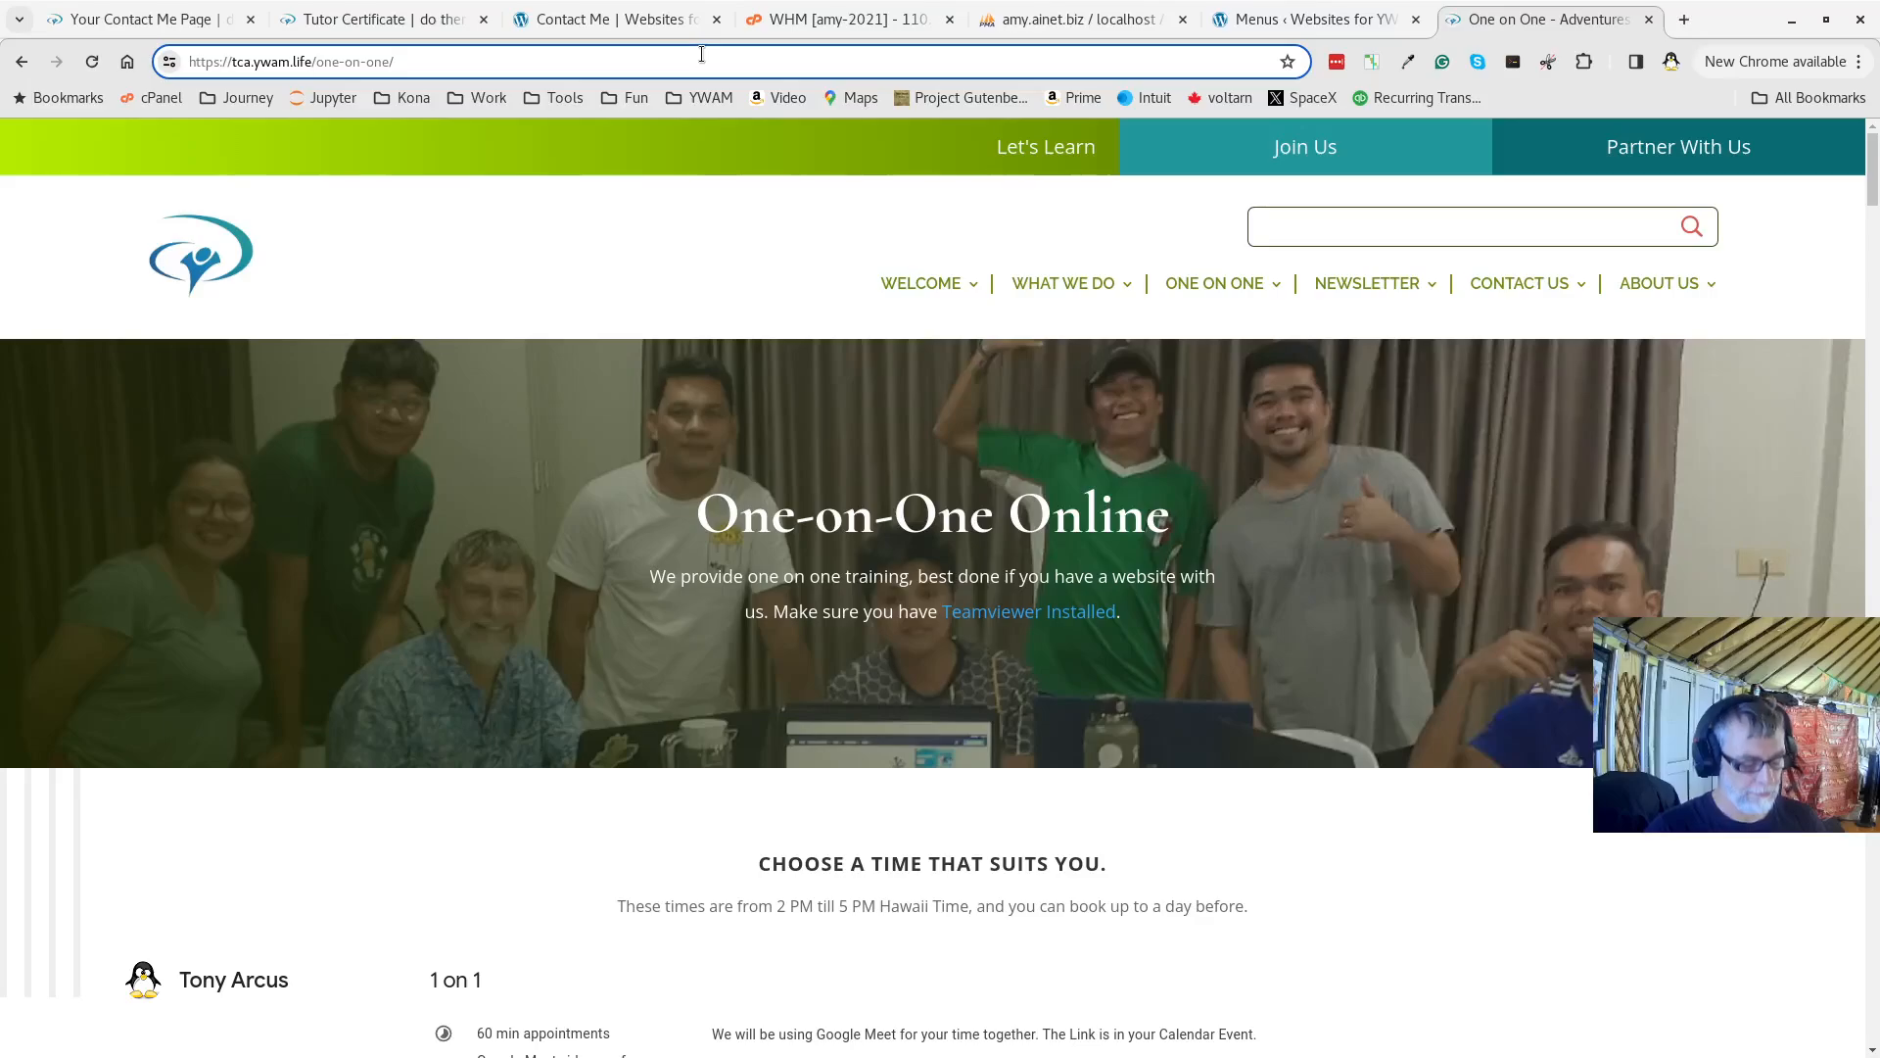
key("ctrl+a")
type("4")
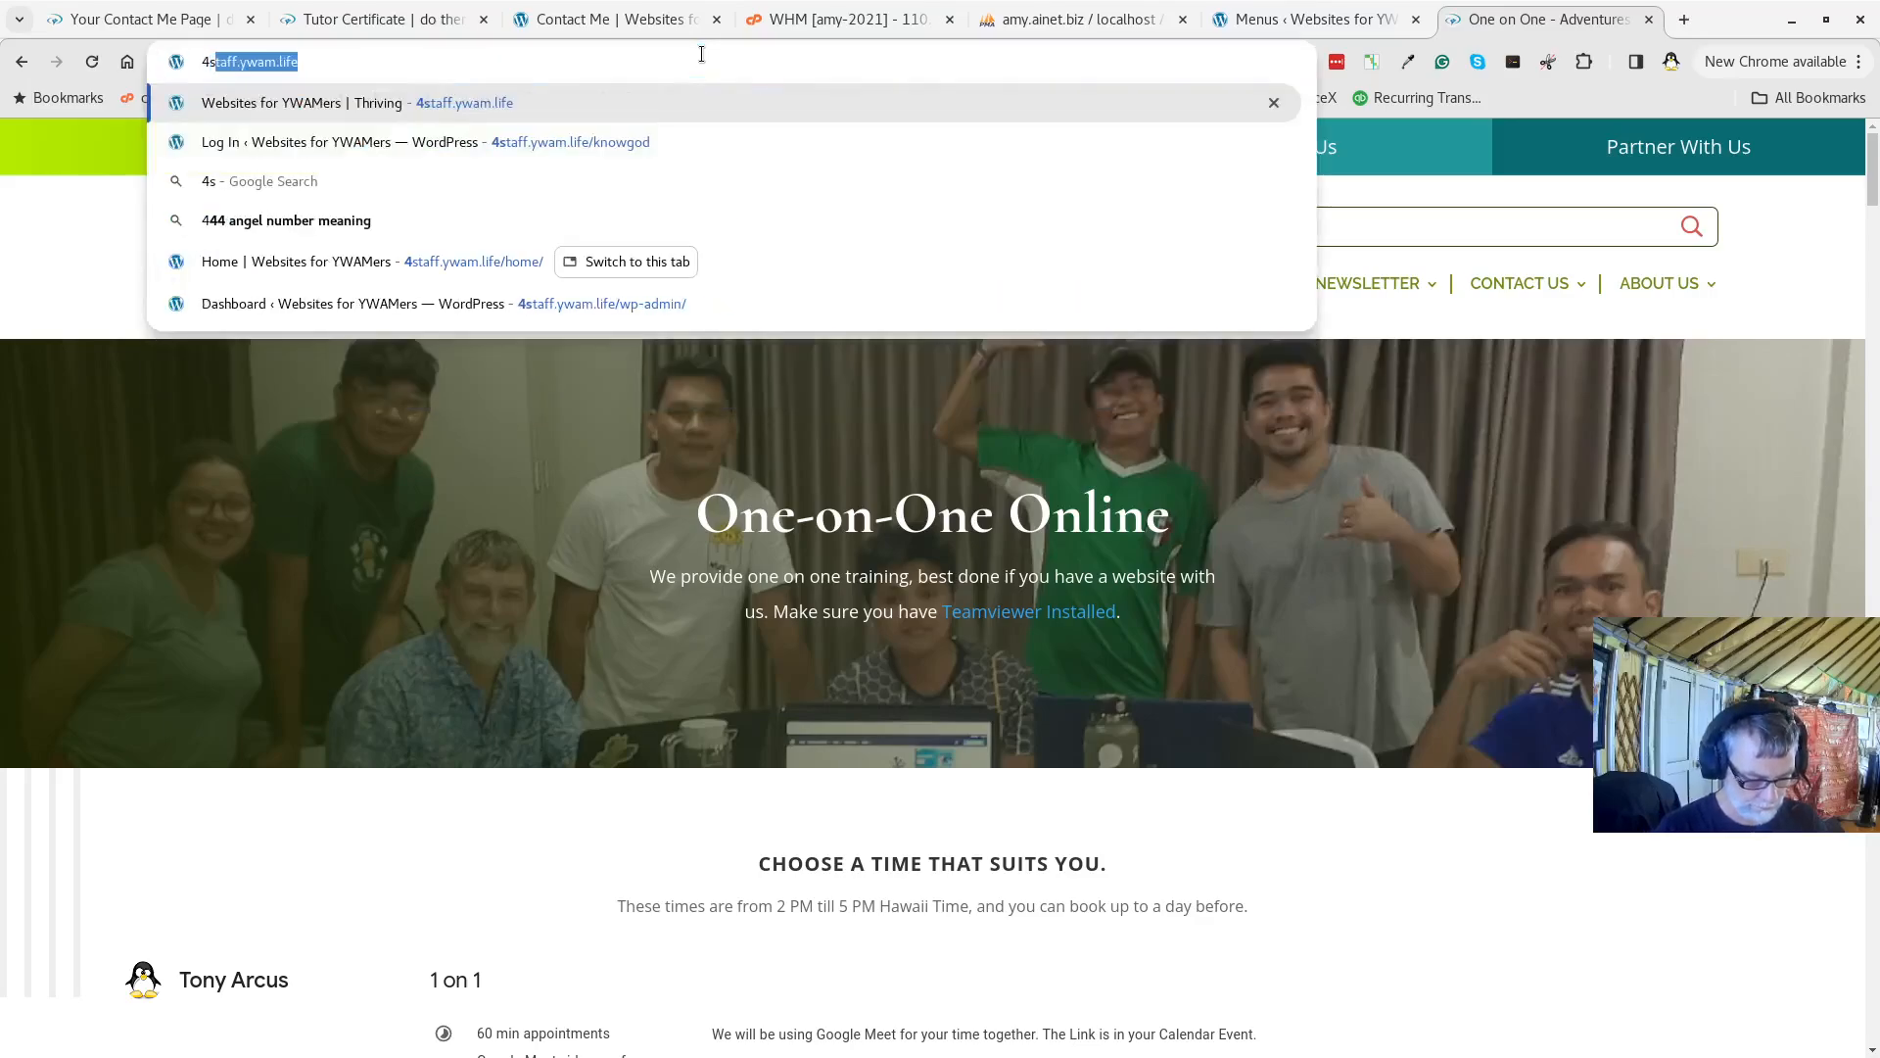
key("Return")
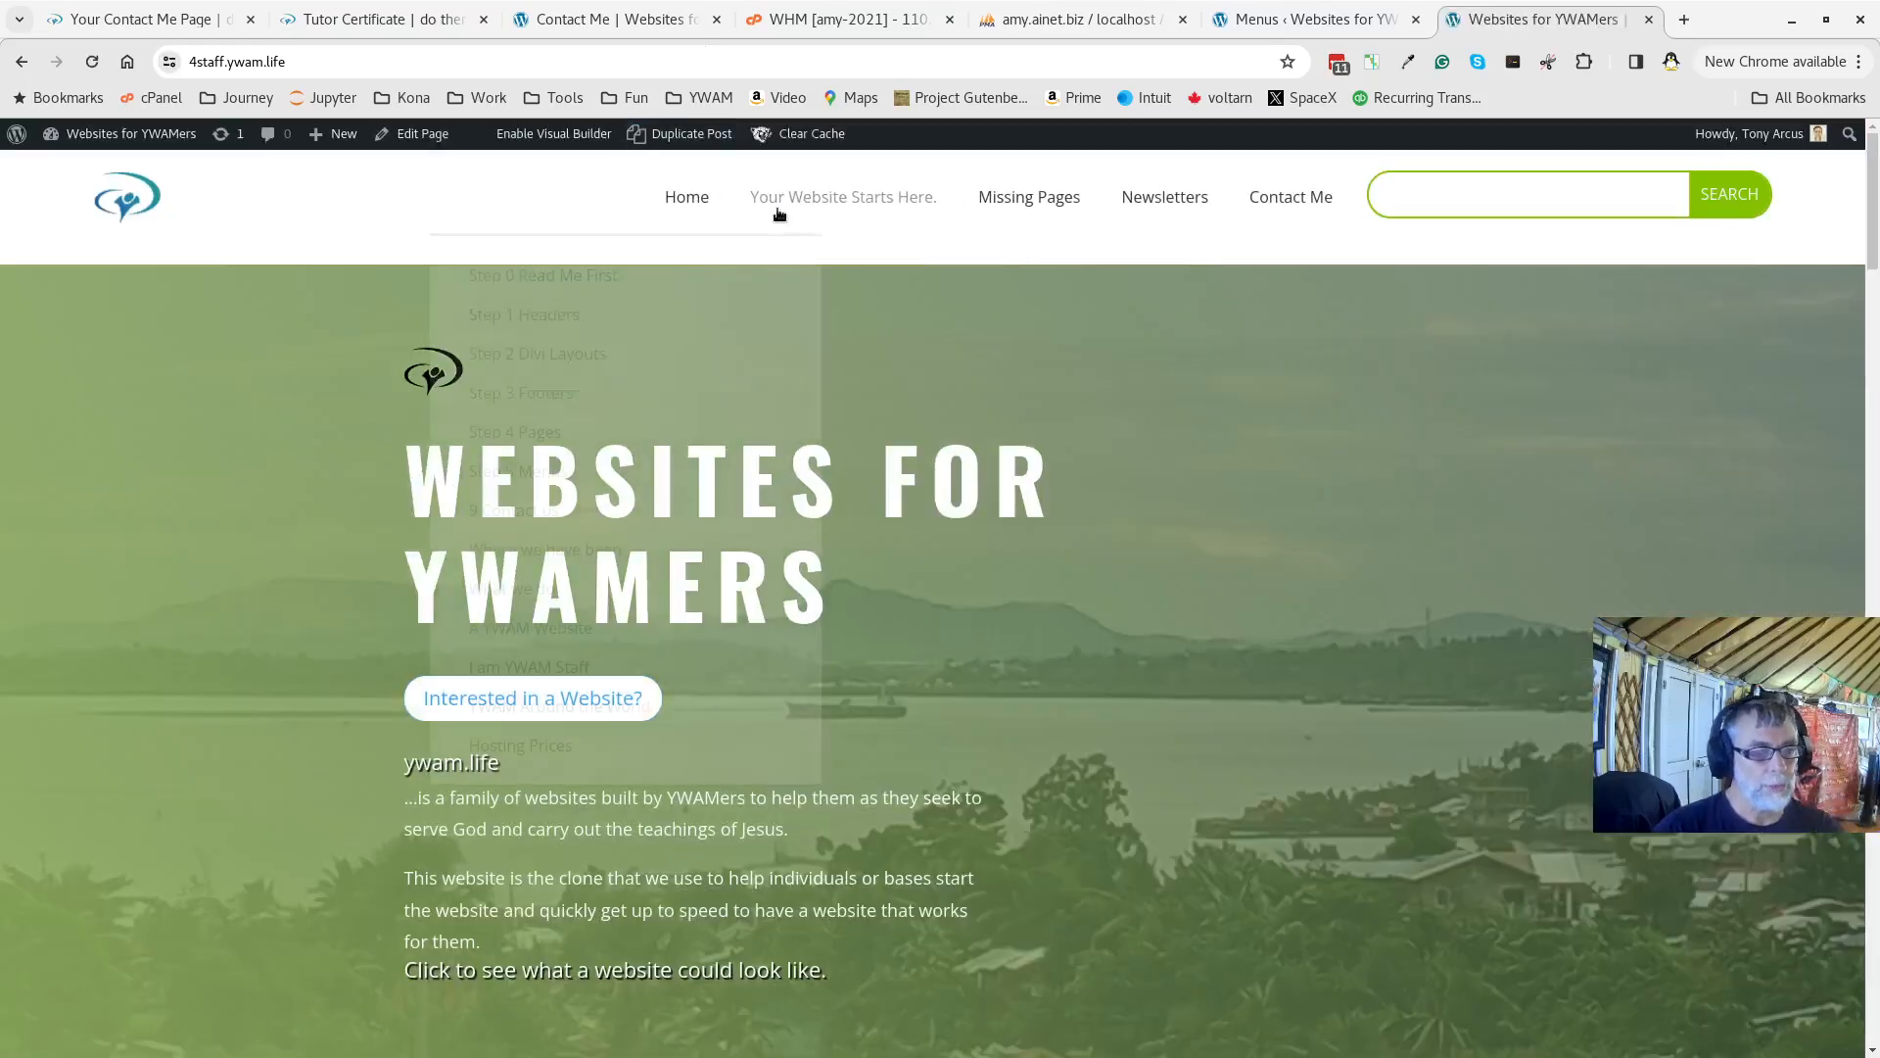
Open Contact Me from the top menu and scroll through the finished contact page
mouse_move(1303, 210)
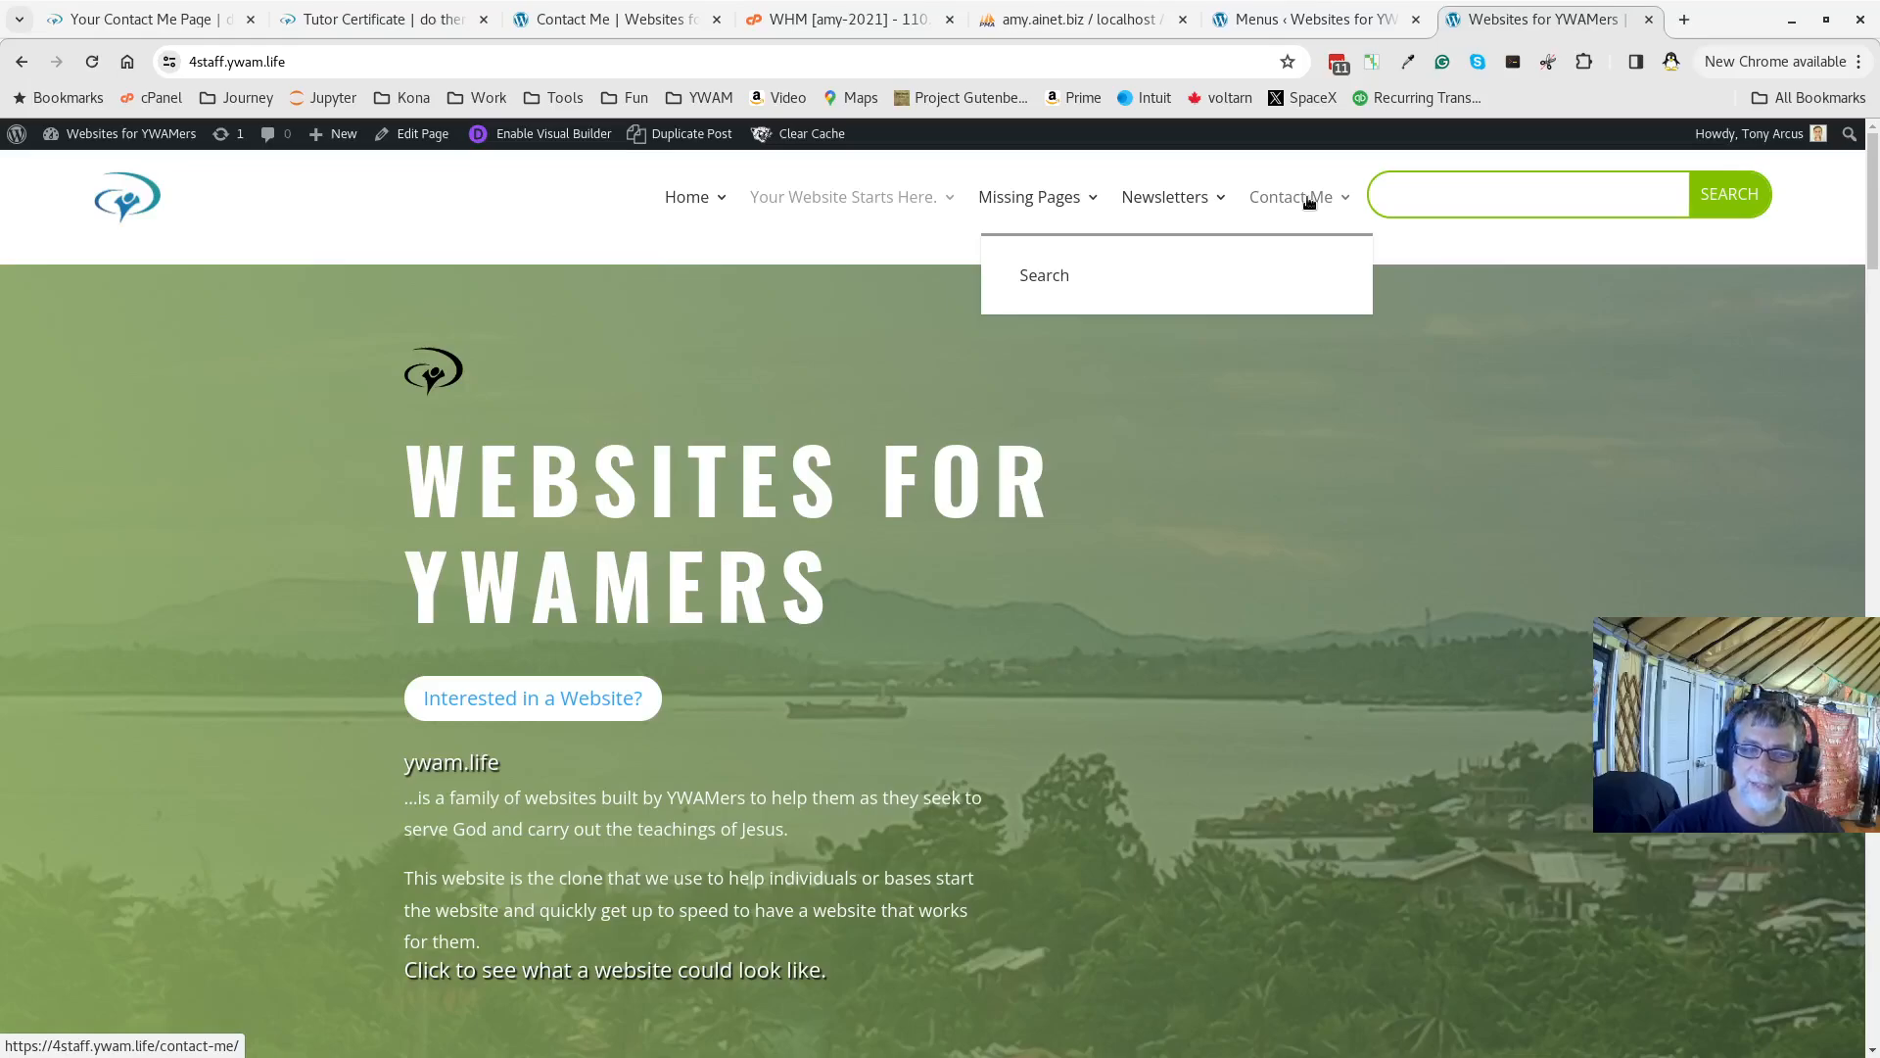
left_click(1309, 201)
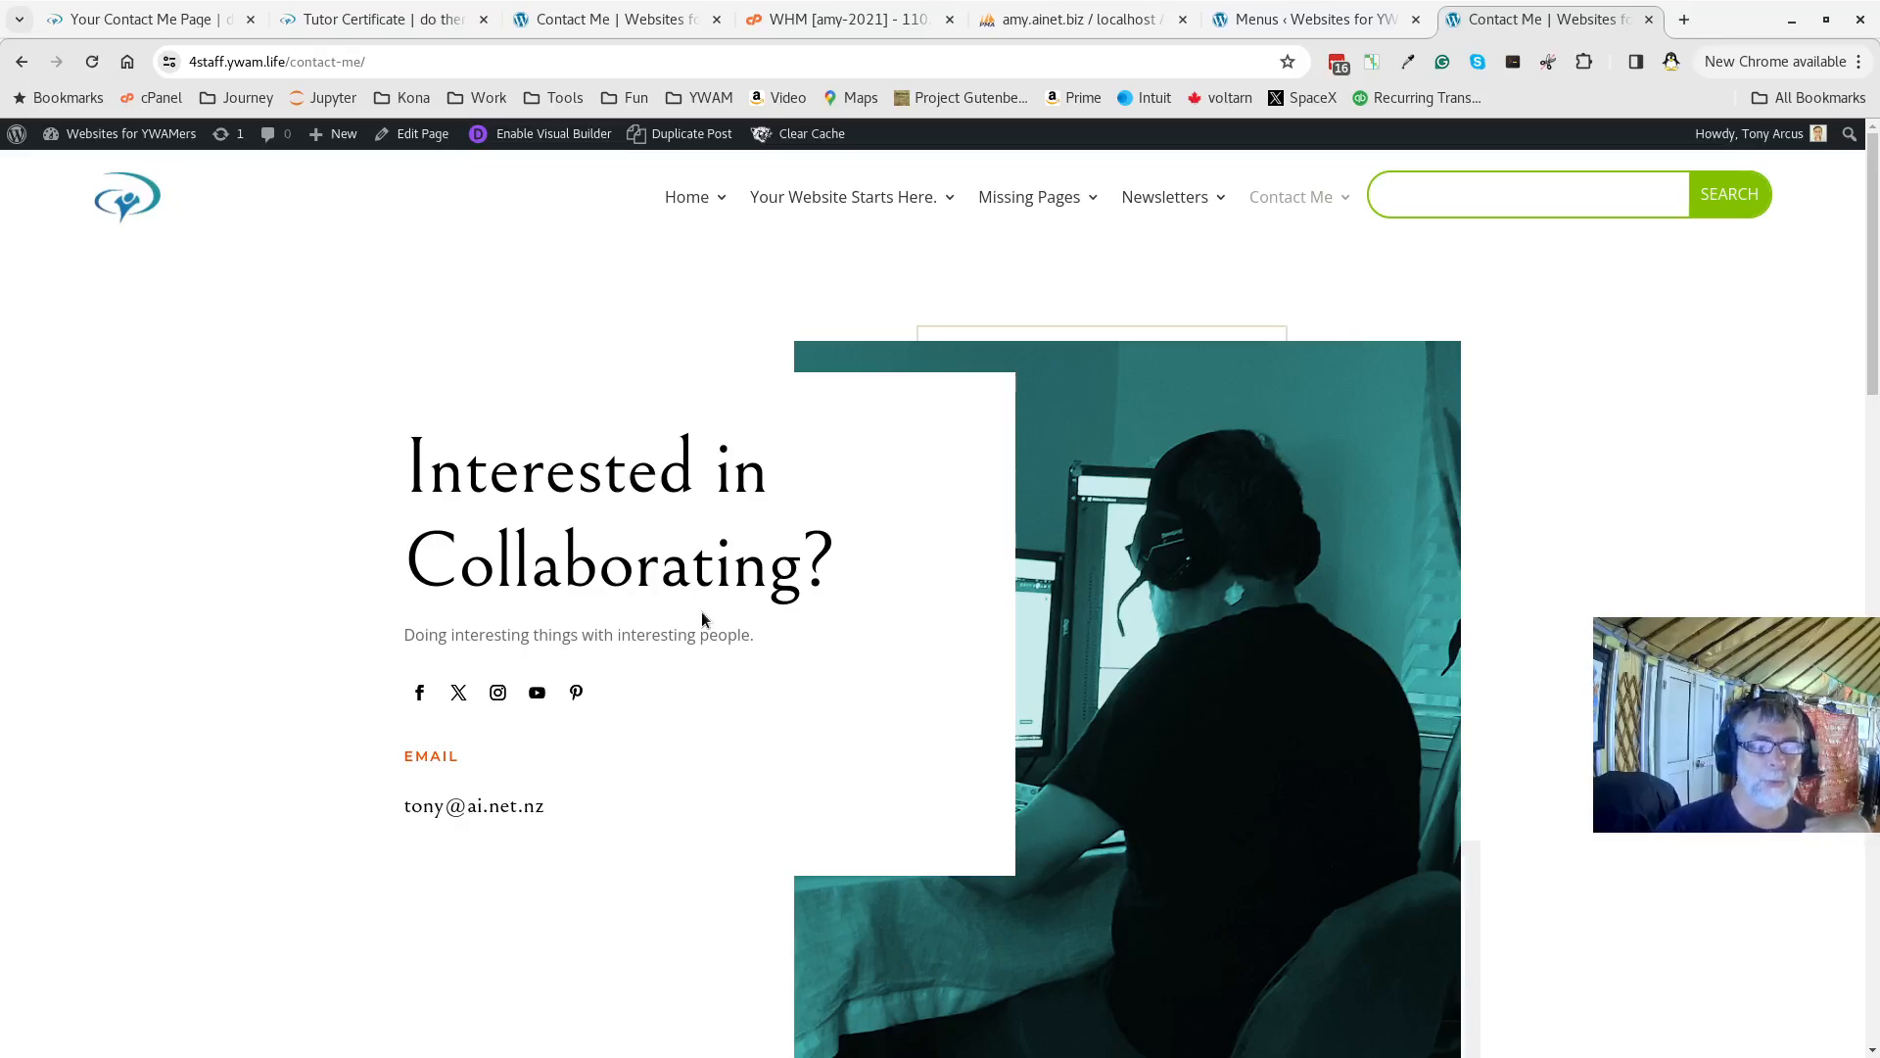
scroll(701, 618, "down", 10)
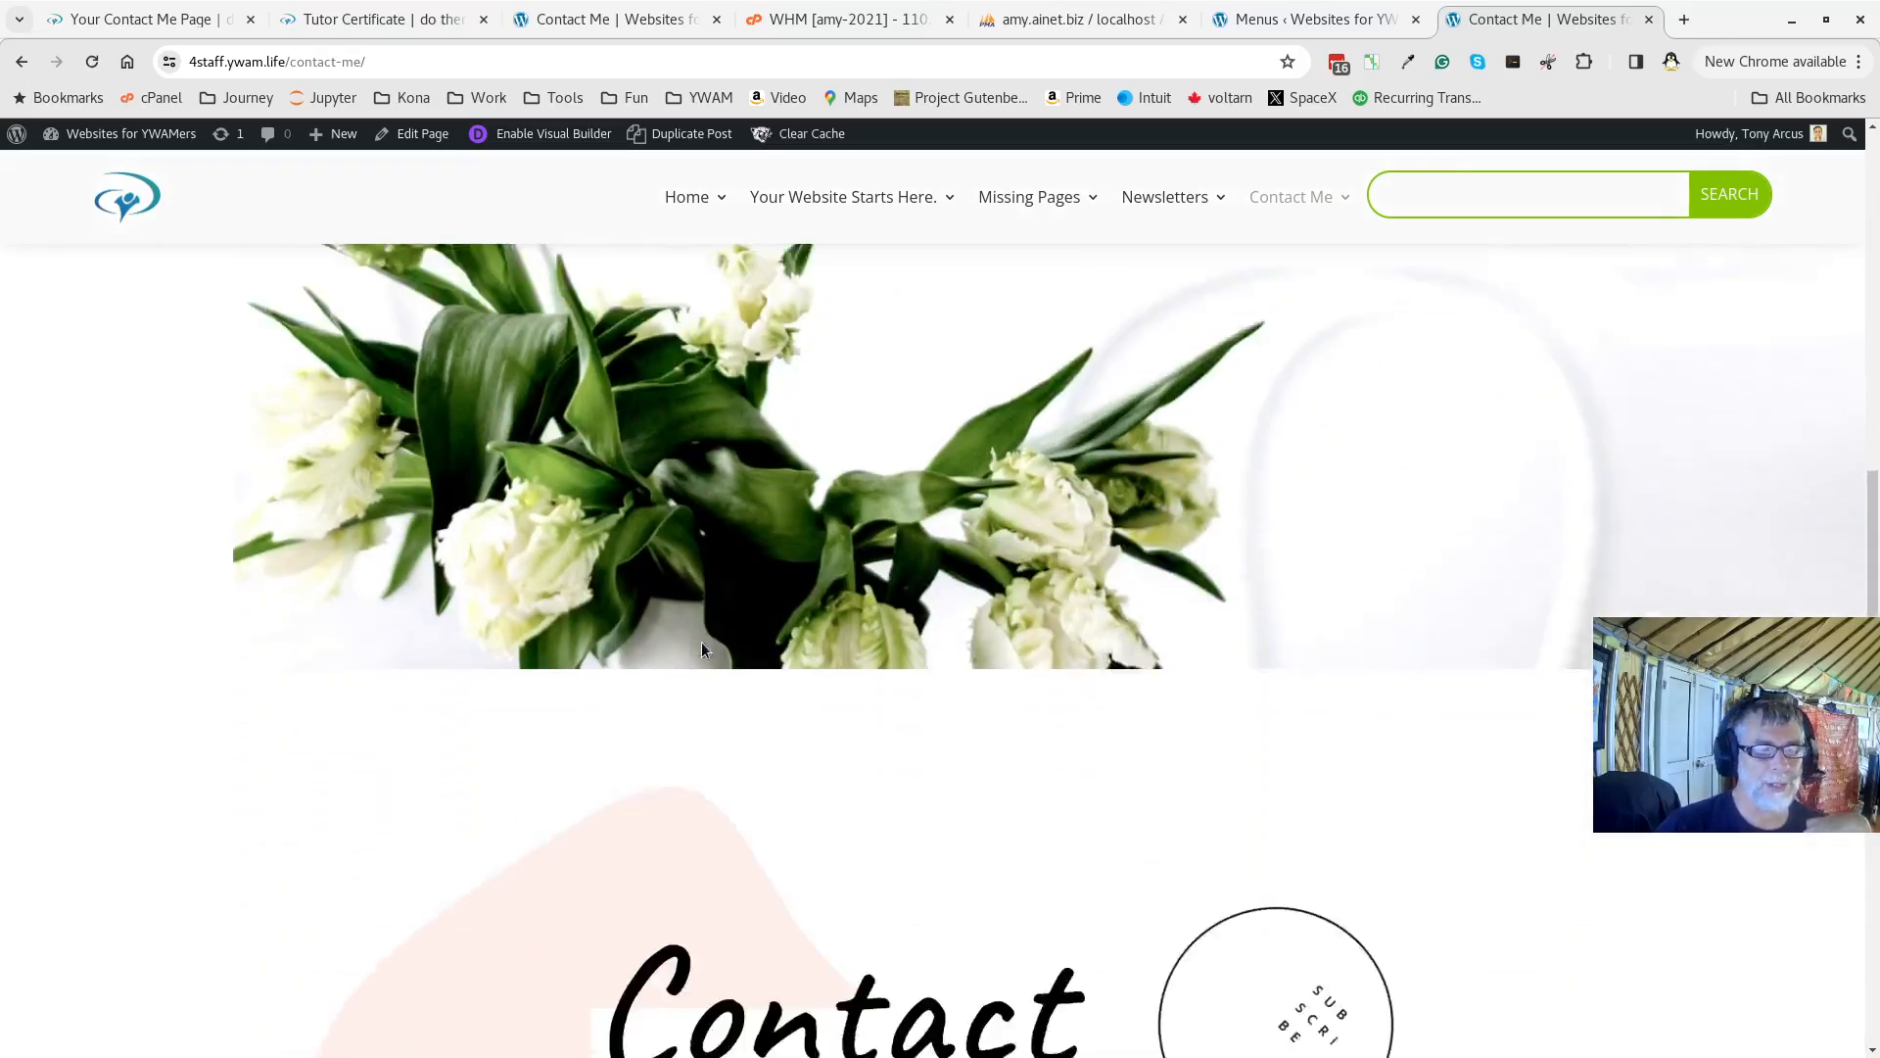
scroll(701, 643, "down", 10)
scroll(702, 643, "up", 6)
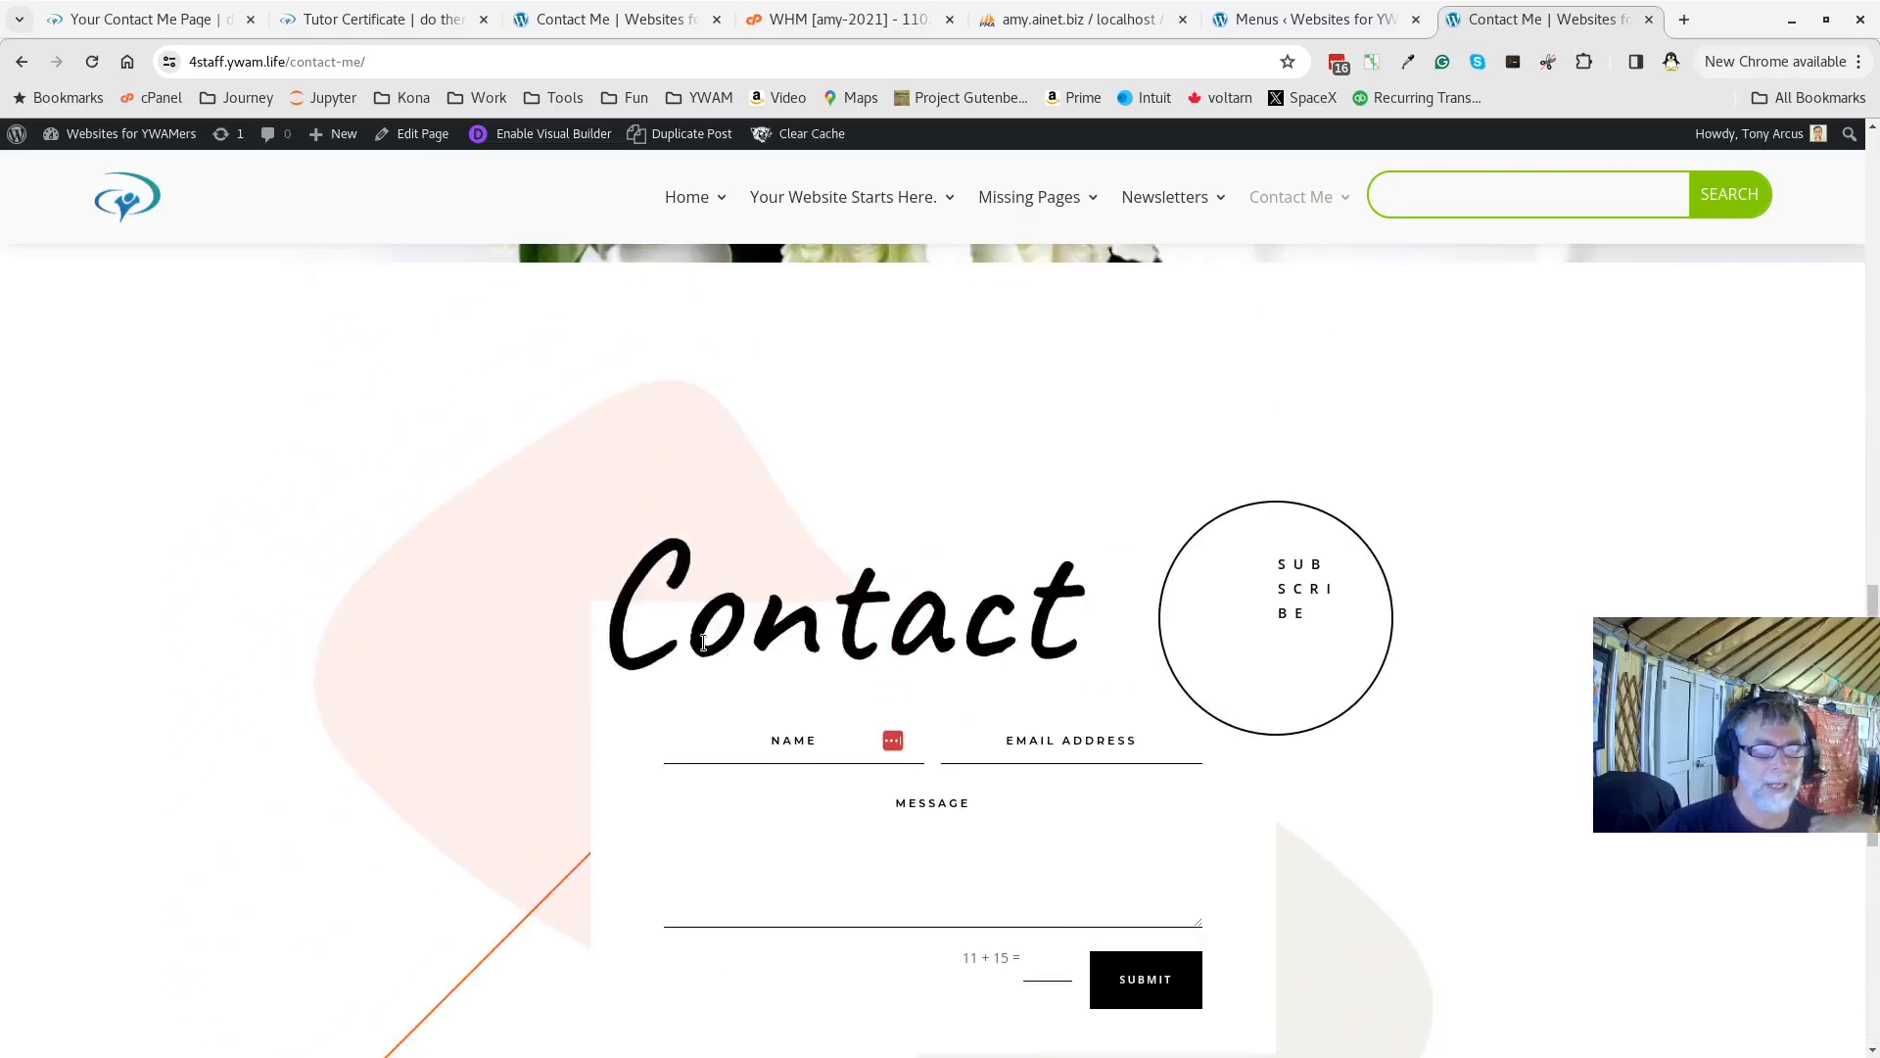
scroll(703, 643, "down", 6)
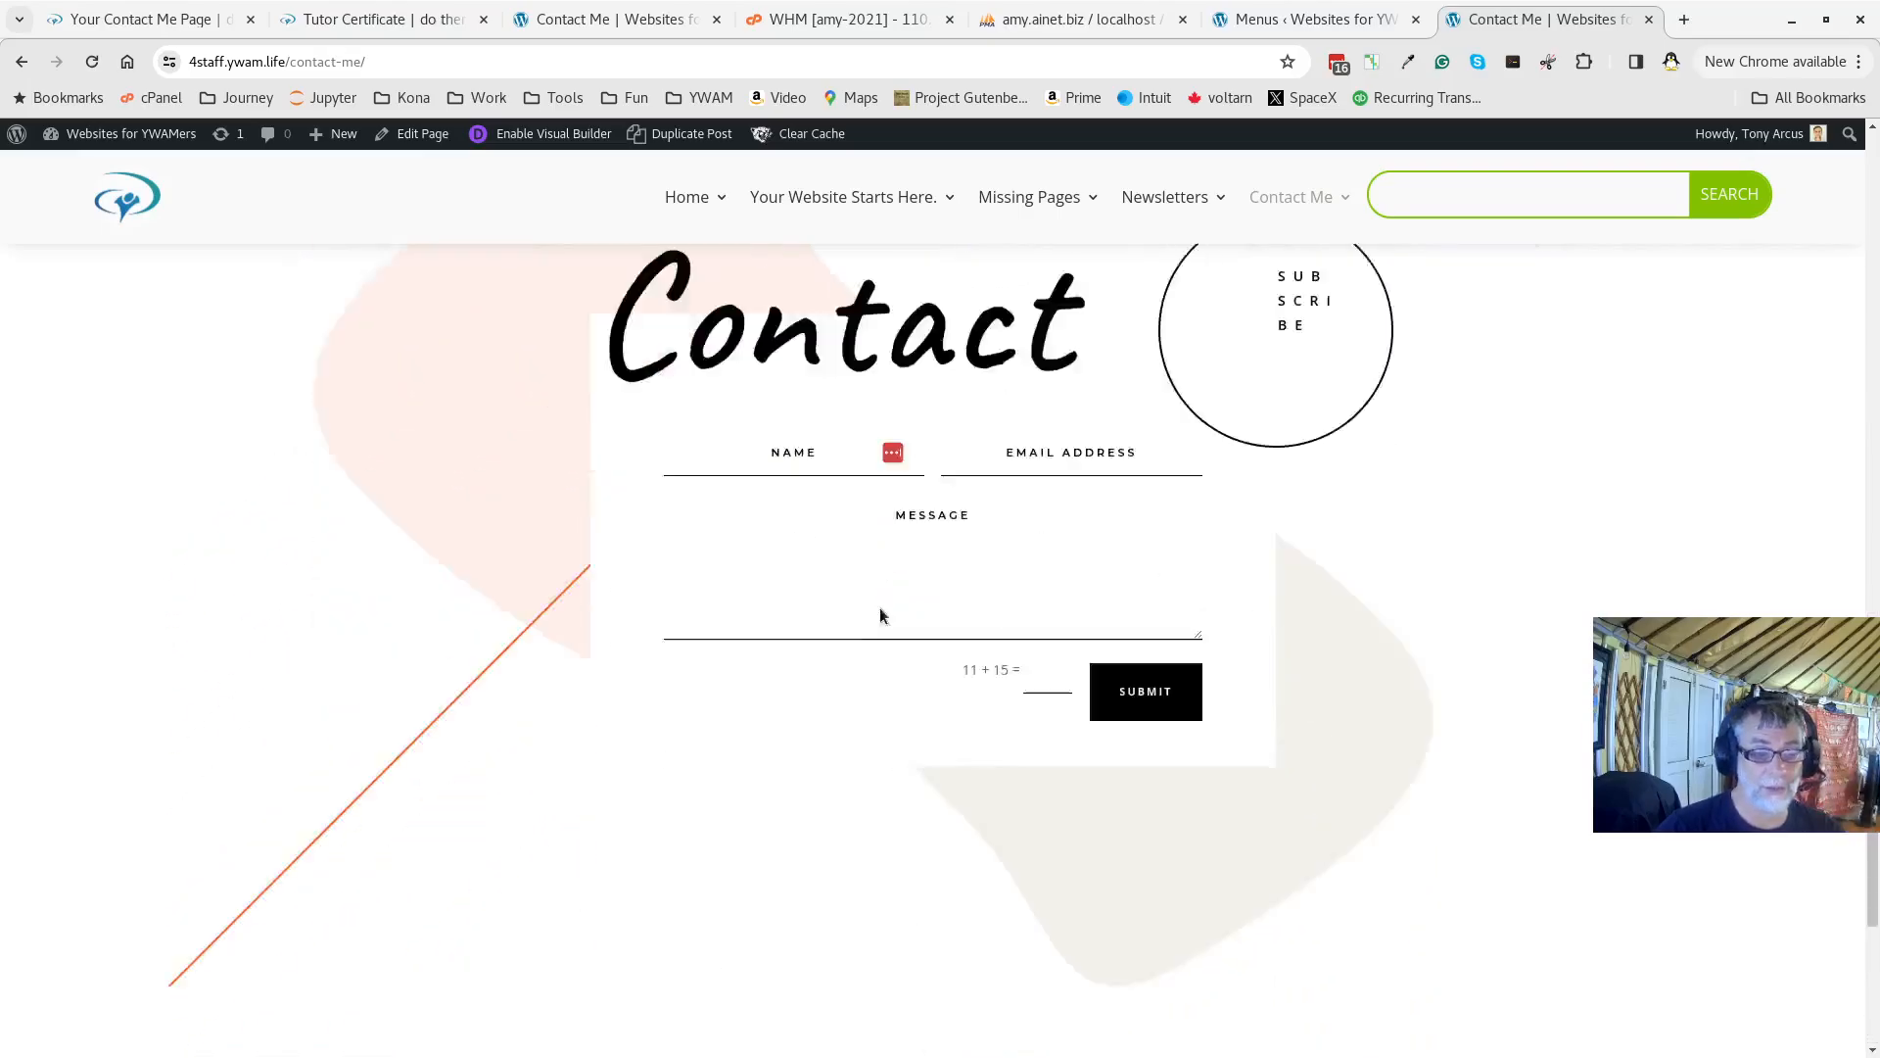